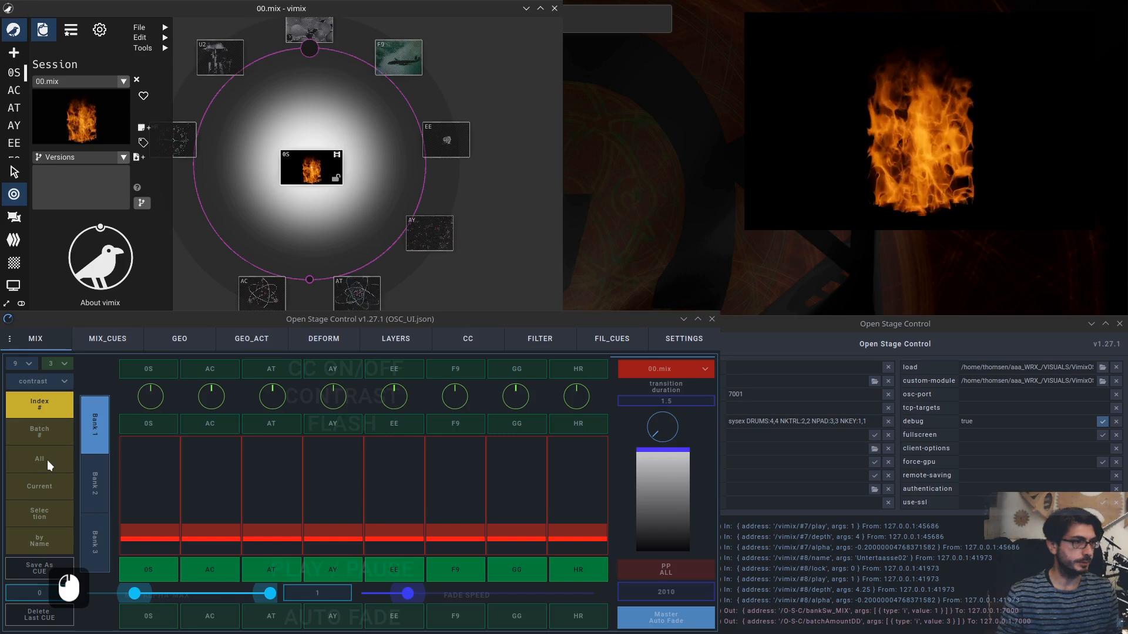
# Switch the mixer's target mode to All sources.
pyautogui.click(47, 460)
pyautogui.click(189, 402)
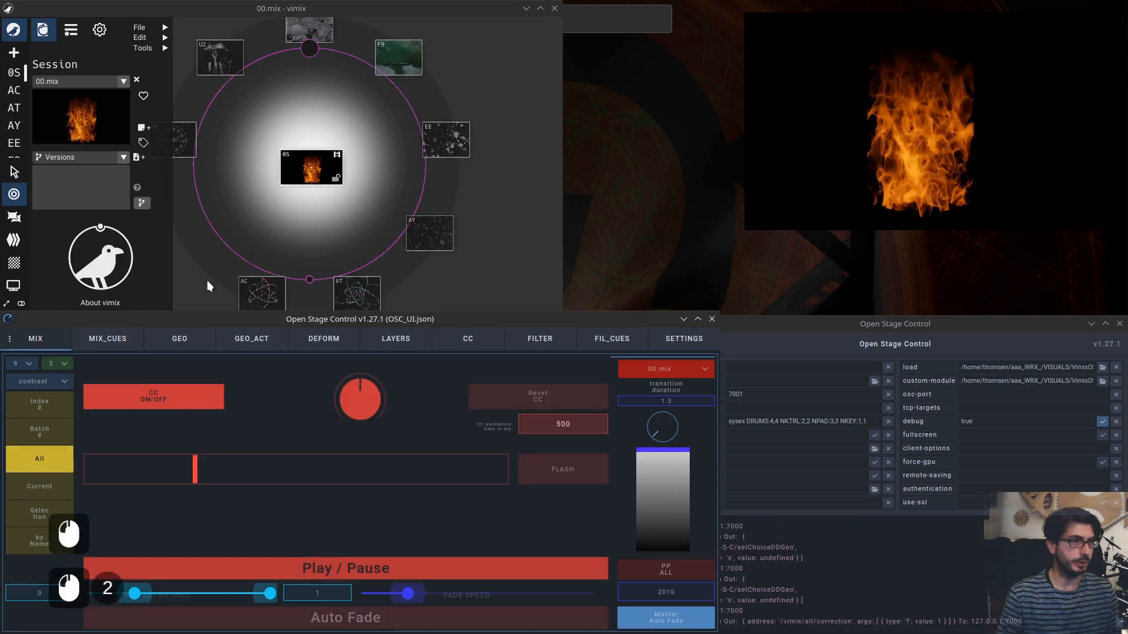
# Open the 0S source's properties and toggle color correction on and off several times.
pyautogui.doubleClick(313, 170)
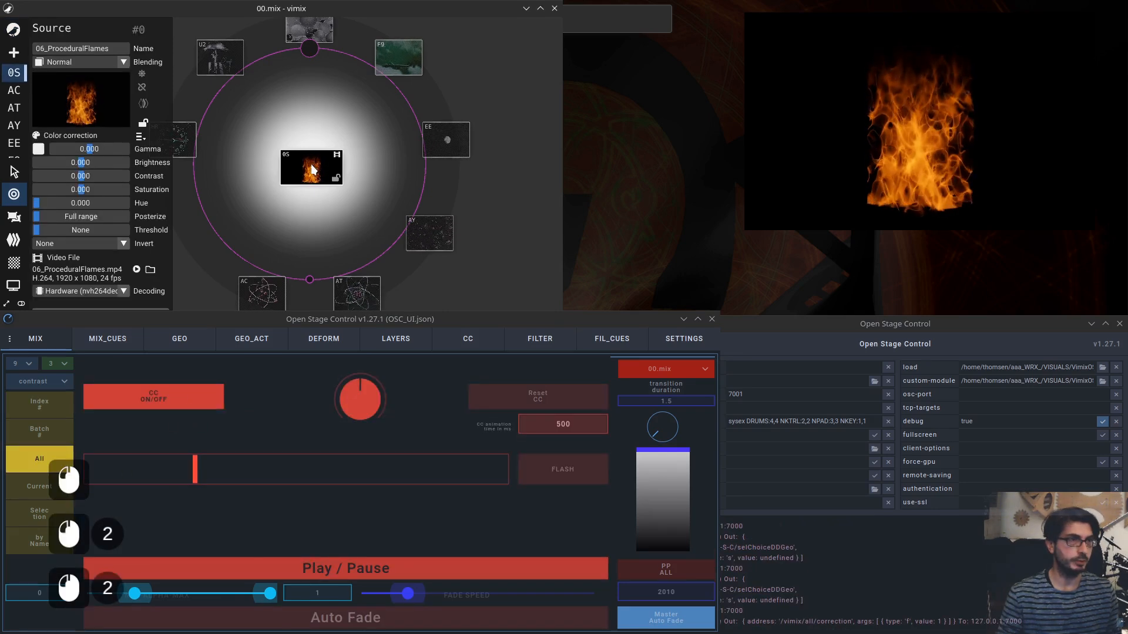
pyautogui.click(168, 393)
pyautogui.click(168, 394)
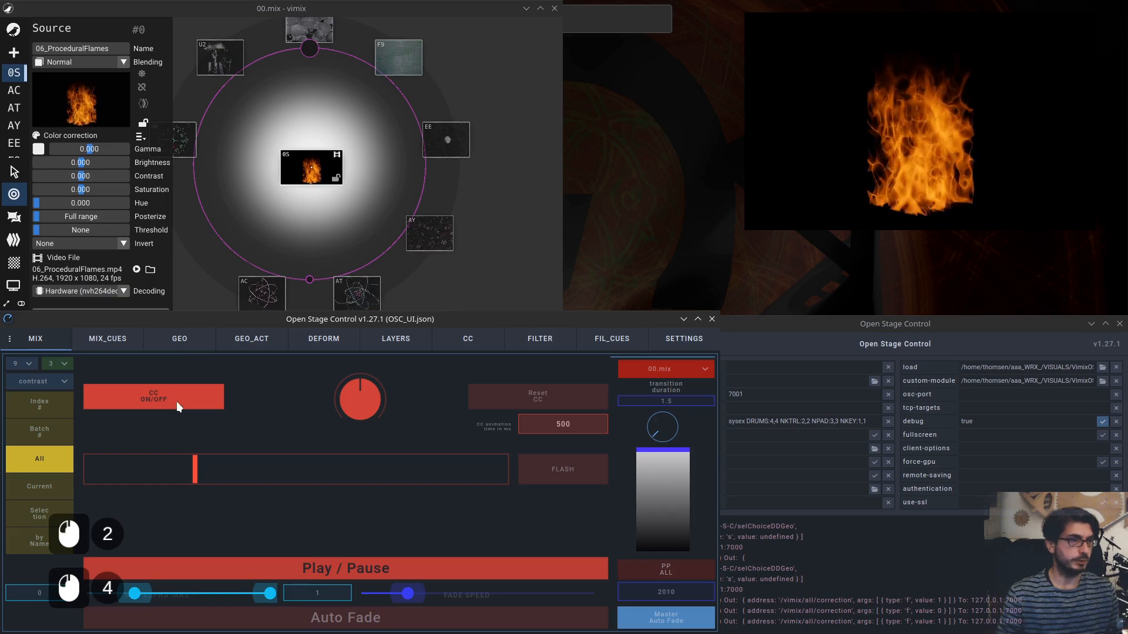
pyautogui.click(163, 400)
pyautogui.click(162, 401)
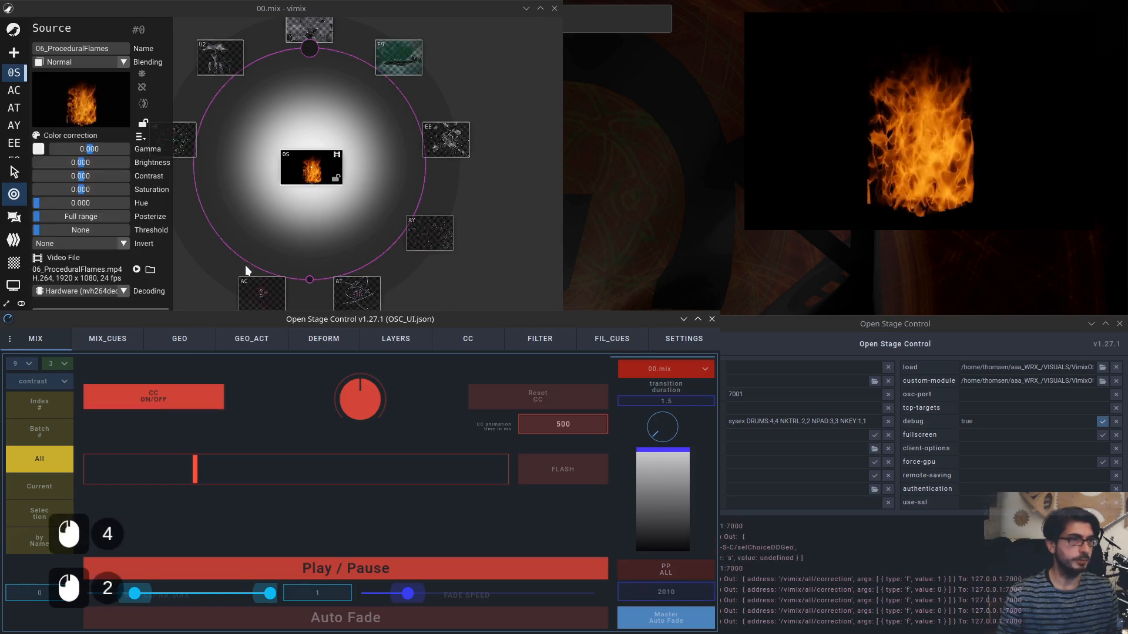
# Adjust the source's gamma and brightness and set the contrast knob to 0.34.
pyautogui.moveTo(81, 162)
pyautogui.mouseDown()
pyautogui.moveTo(103, 162)
pyautogui.moveTo(73, 149)
pyautogui.mouseUp()
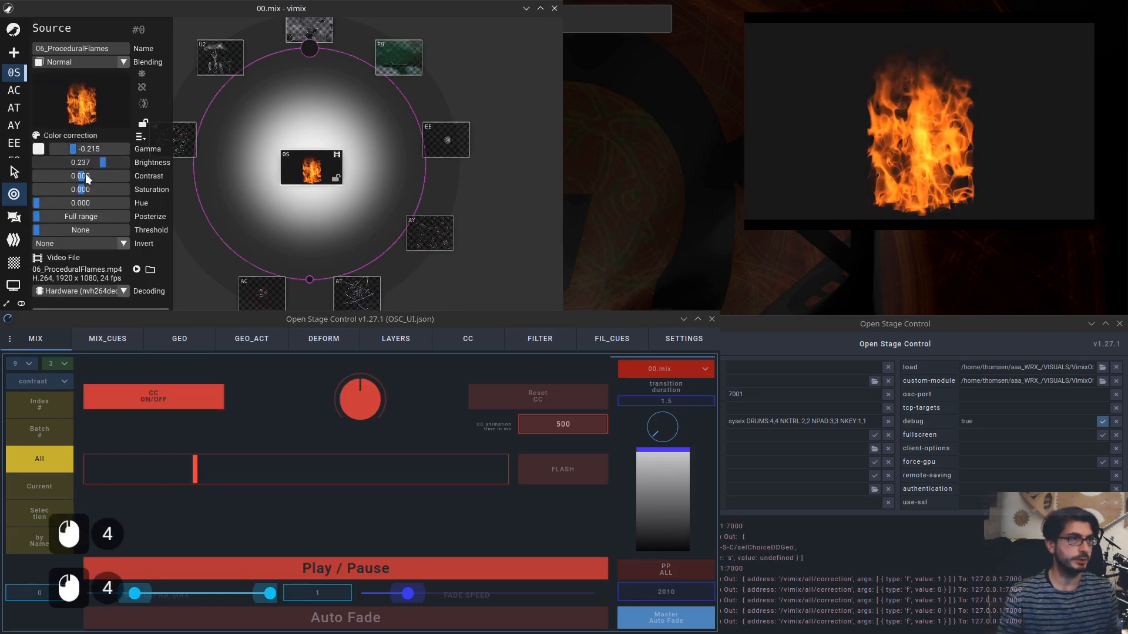
pyautogui.moveTo(355, 407); pyautogui.dragTo(350, 393)
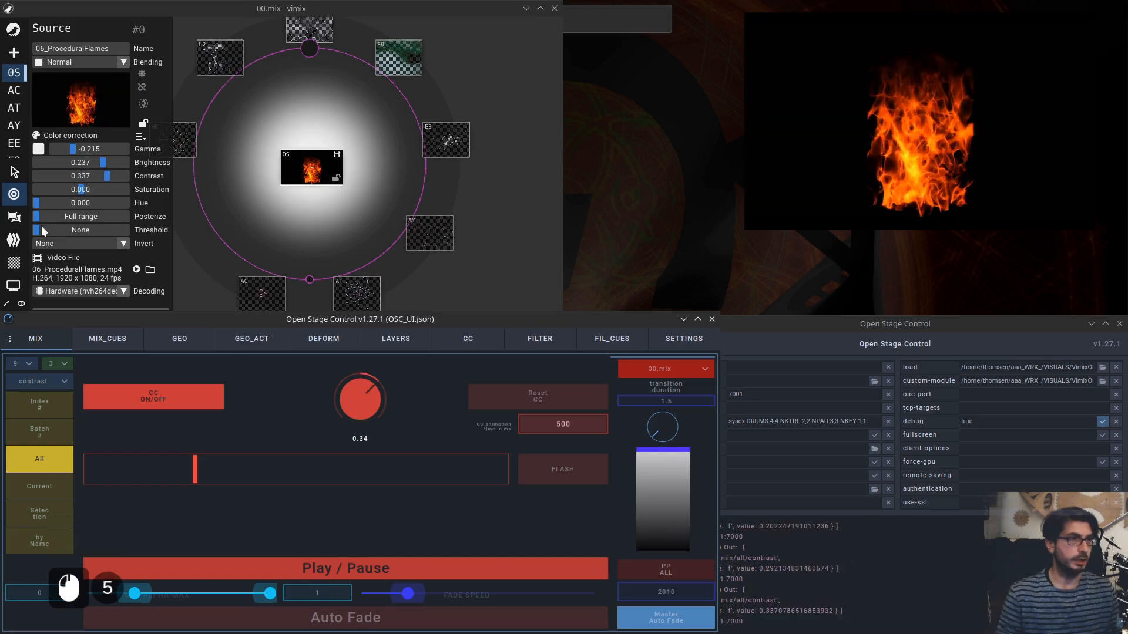
# Shift the hue and posterize values, then reset the color correction.
pyautogui.click(75, 218)
pyautogui.moveTo(75, 218); pyautogui.dragTo(113, 205)
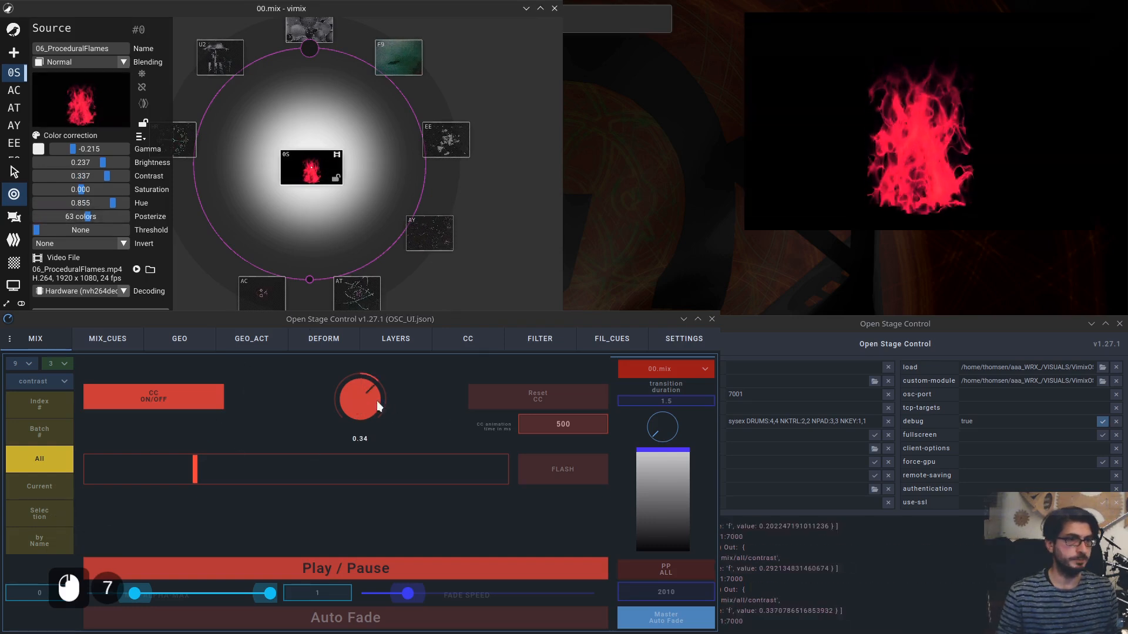
pyautogui.click(553, 398)
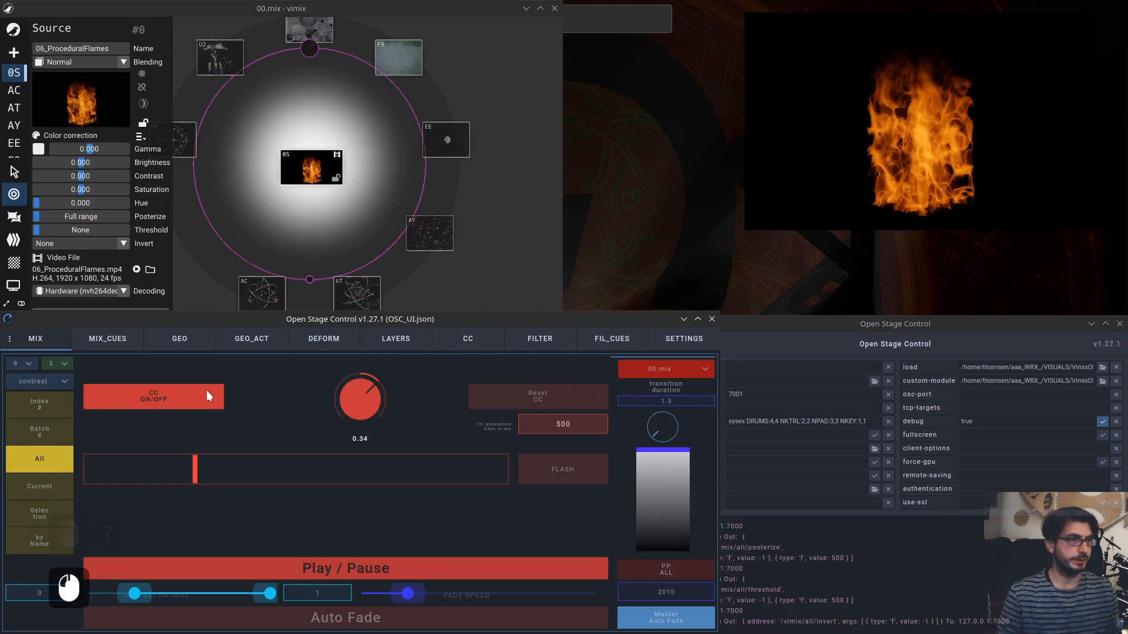
# Cycle the target mode through All, Current and Selection, ending on by Name.
pyautogui.click(54, 464)
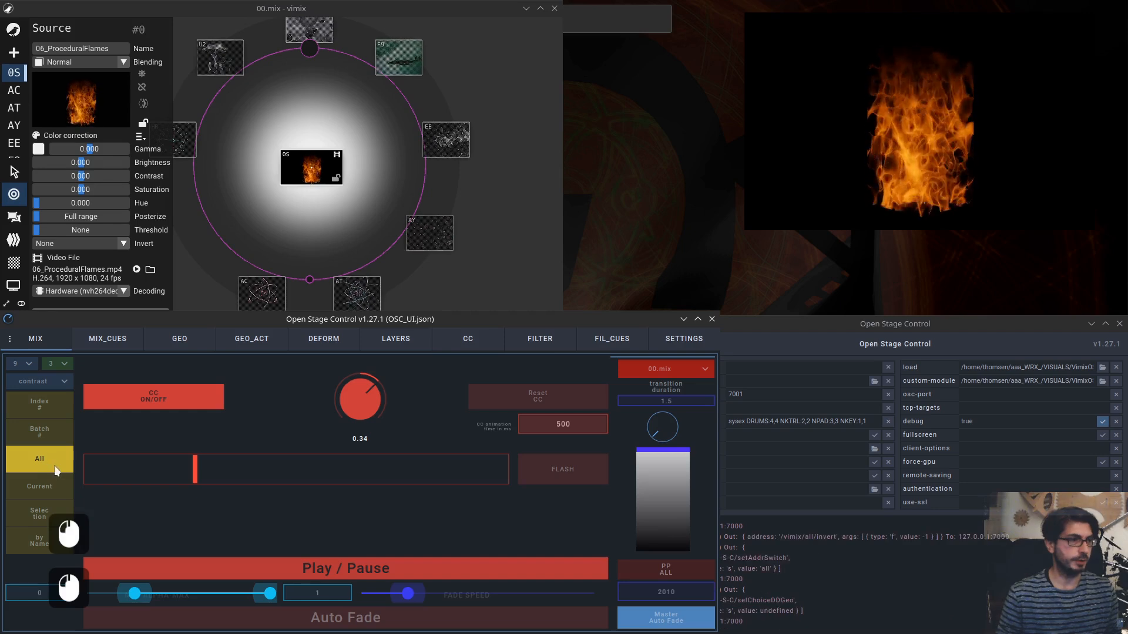
pyautogui.click(50, 484)
pyautogui.click(48, 514)
pyautogui.click(45, 543)
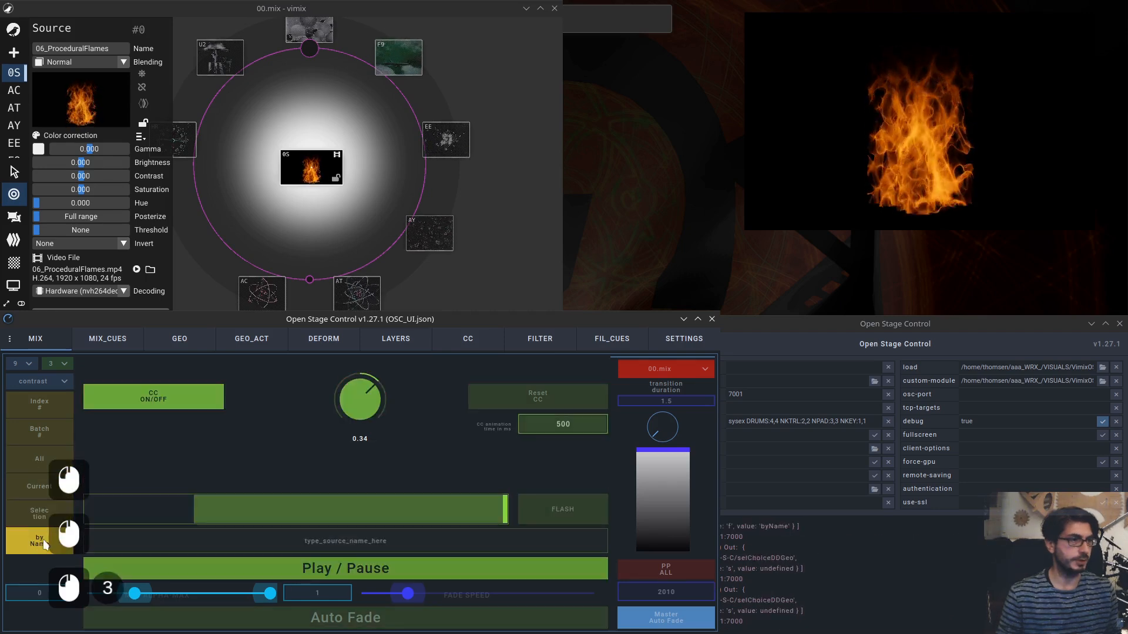
# Toggle color correction in by Name mode and reopen the 0S source's properties.
pyautogui.click(182, 401)
pyautogui.click(181, 401)
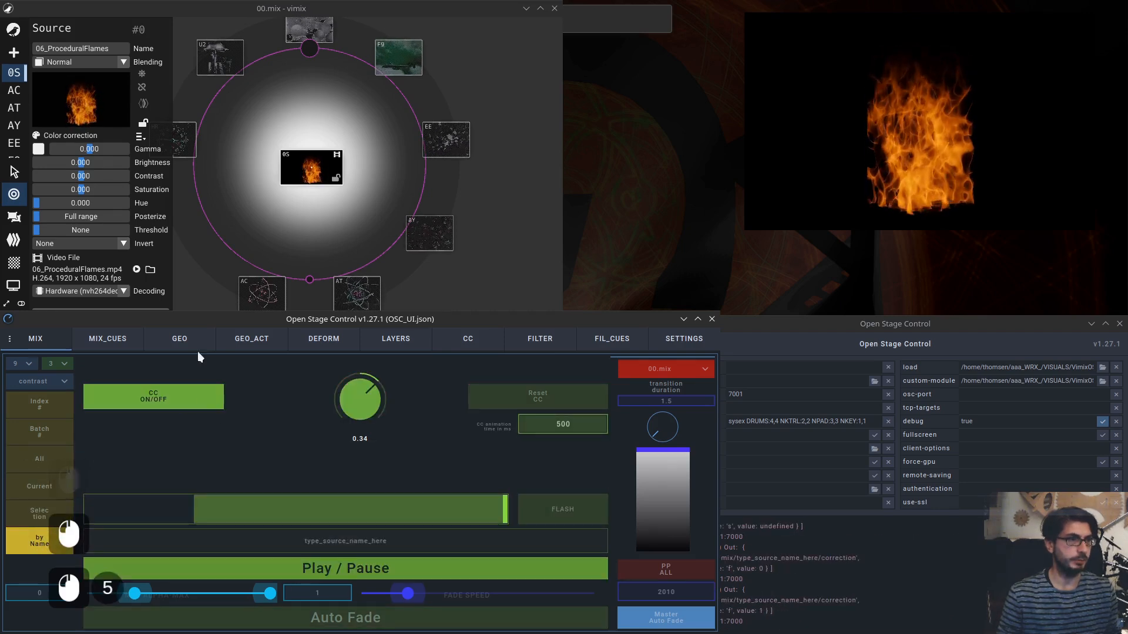
pyautogui.doubleClick(293, 164)
pyautogui.click(151, 392)
pyautogui.click(151, 392)
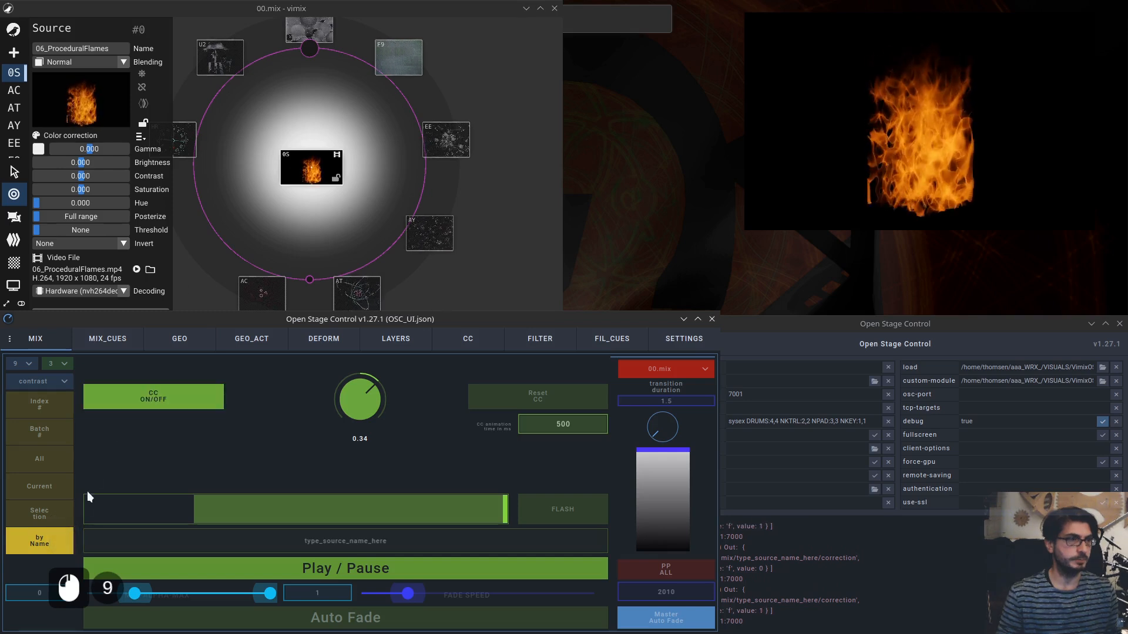
# Switch to Selection mode and toggle color correction on and off.
pyautogui.click(59, 512)
pyautogui.click(160, 393)
pyautogui.click(161, 393)
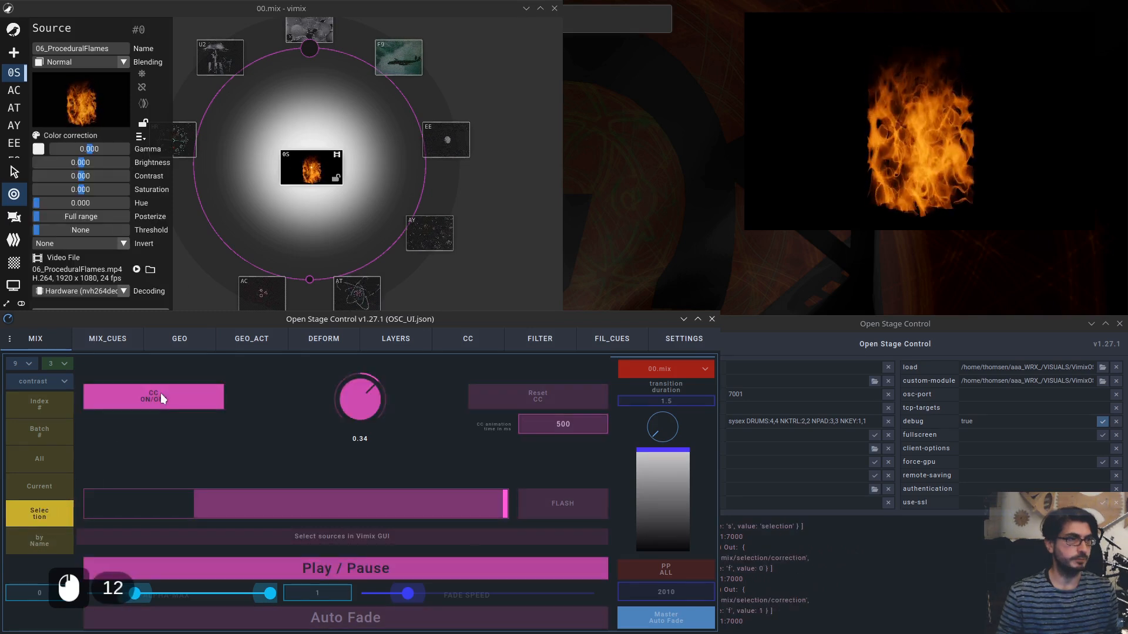
# Switch to by Name mode and select the placeholder text in the source name field.
pyautogui.click(51, 541)
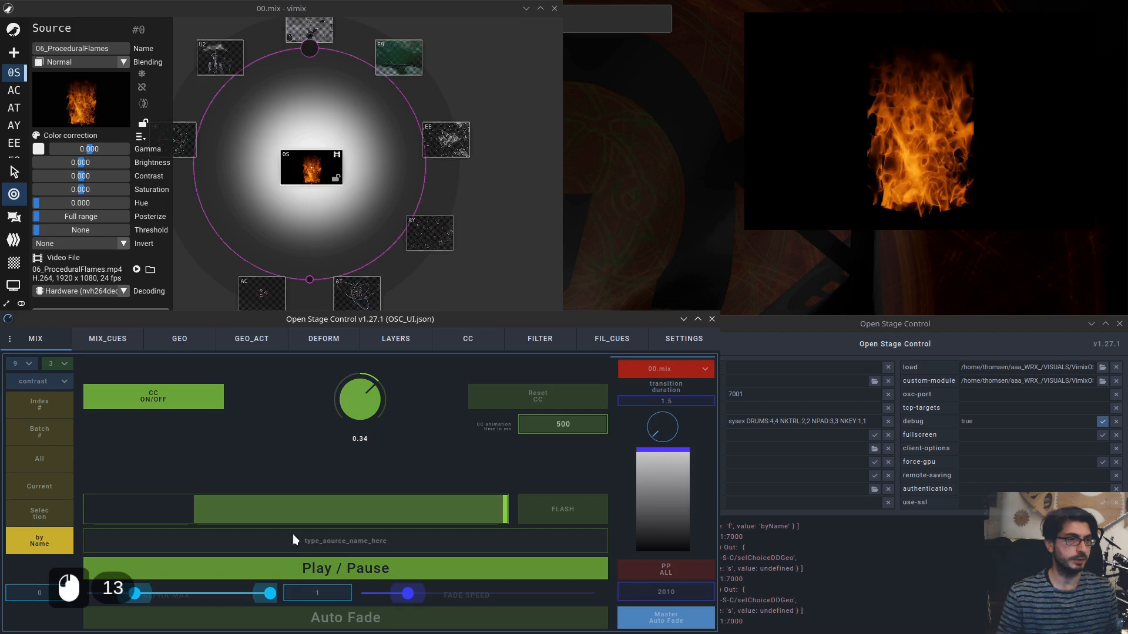
pyautogui.click(388, 539)
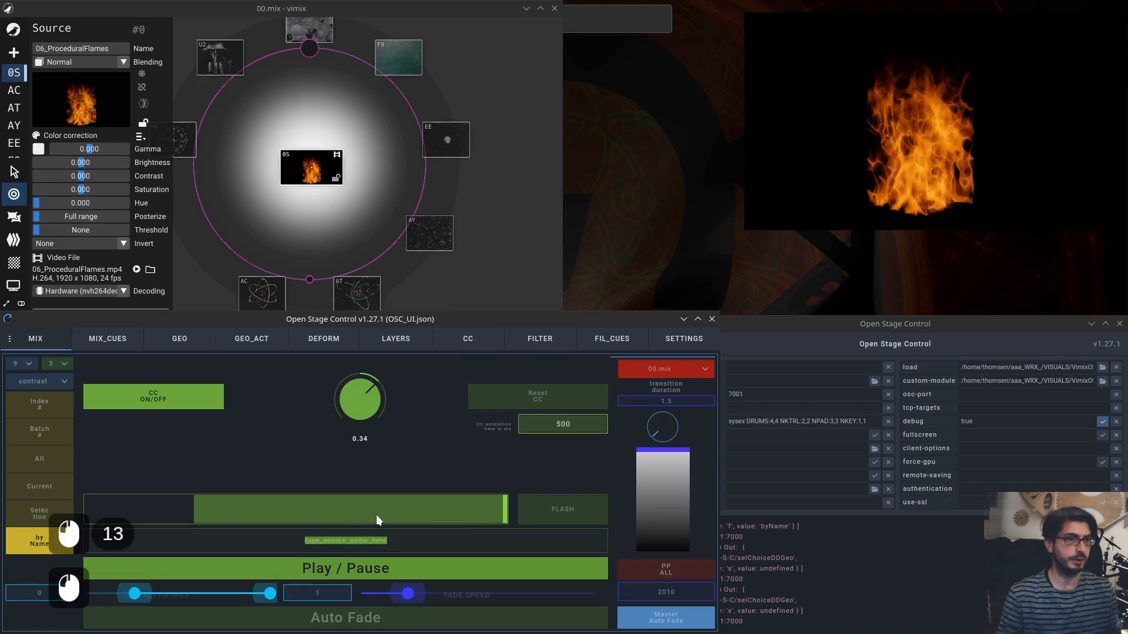
pyautogui.click(434, 534)
pyautogui.click(355, 543)
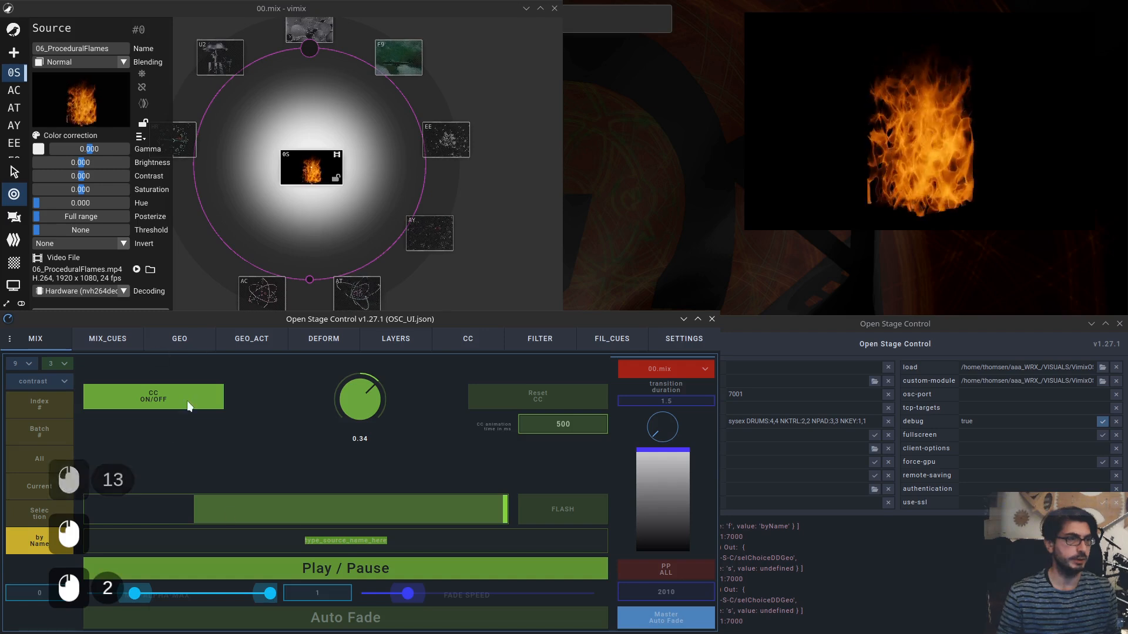
# Turn on Auto Copy Clipboard in the settings and return to the mix controls.
pyautogui.click(668, 341)
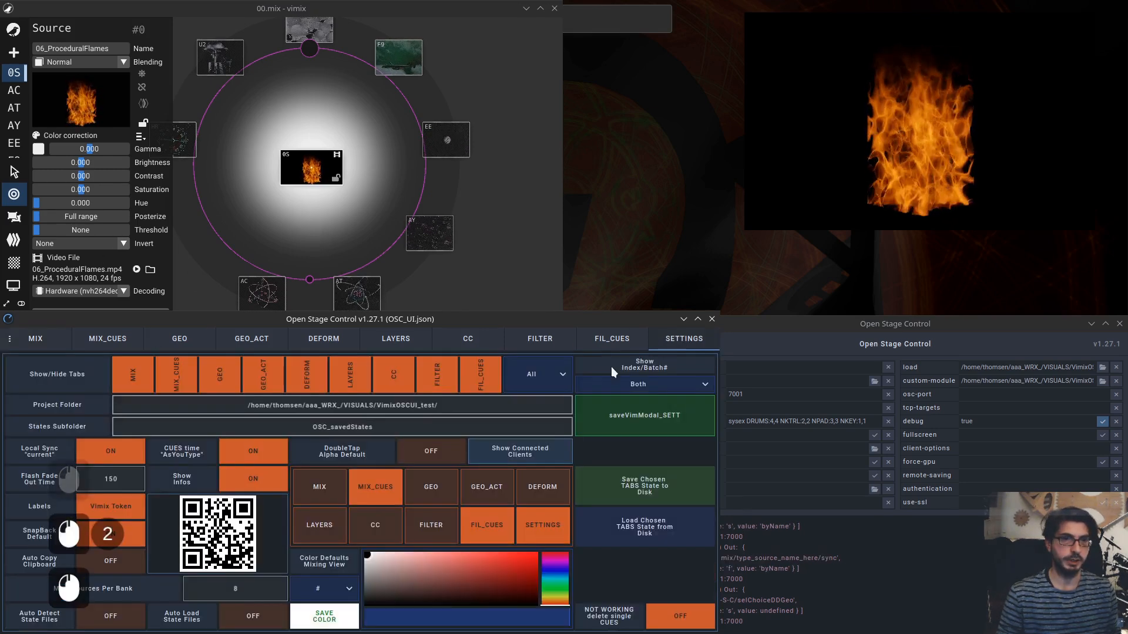
pyautogui.click(111, 558)
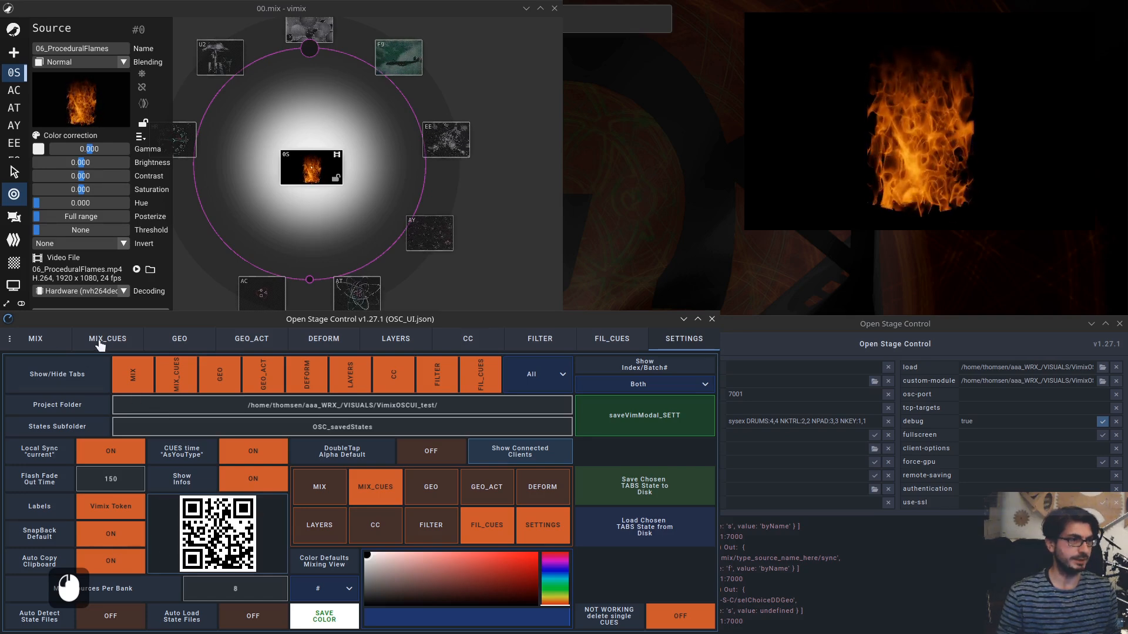
pyautogui.click(37, 341)
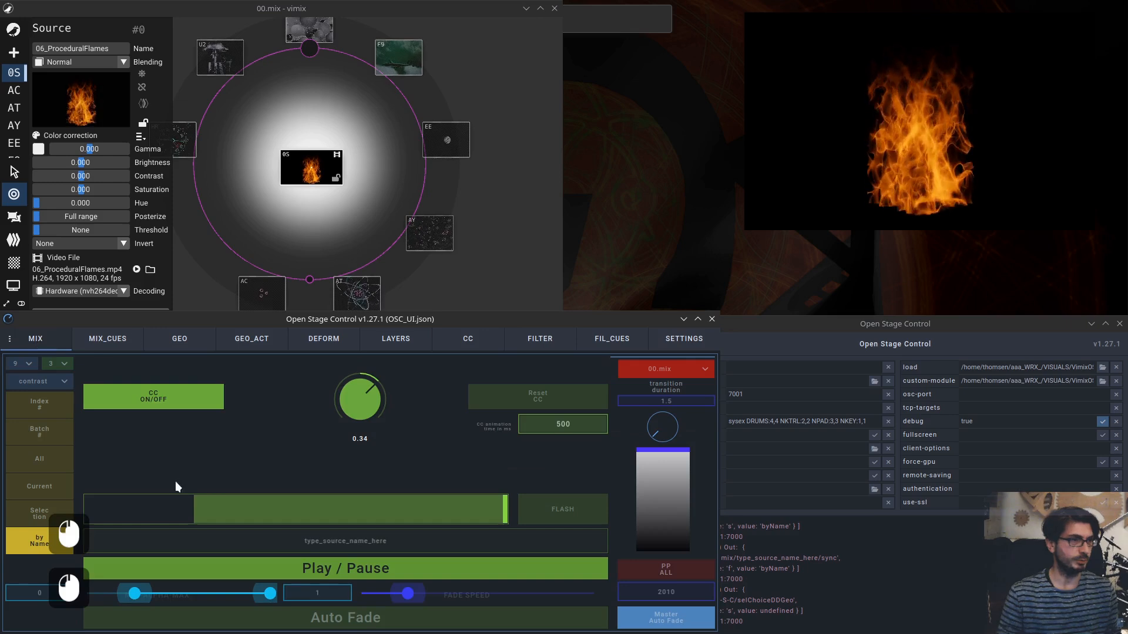
# Switch to Current mode and pick the AT source.
pyautogui.click(356, 545)
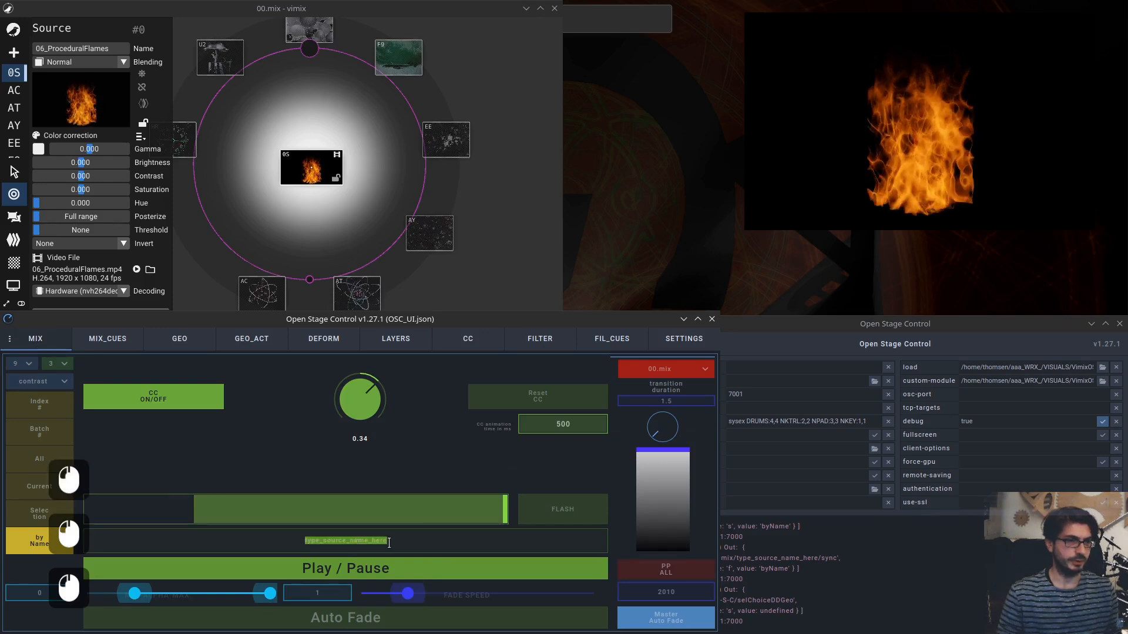
pyautogui.click(40, 488)
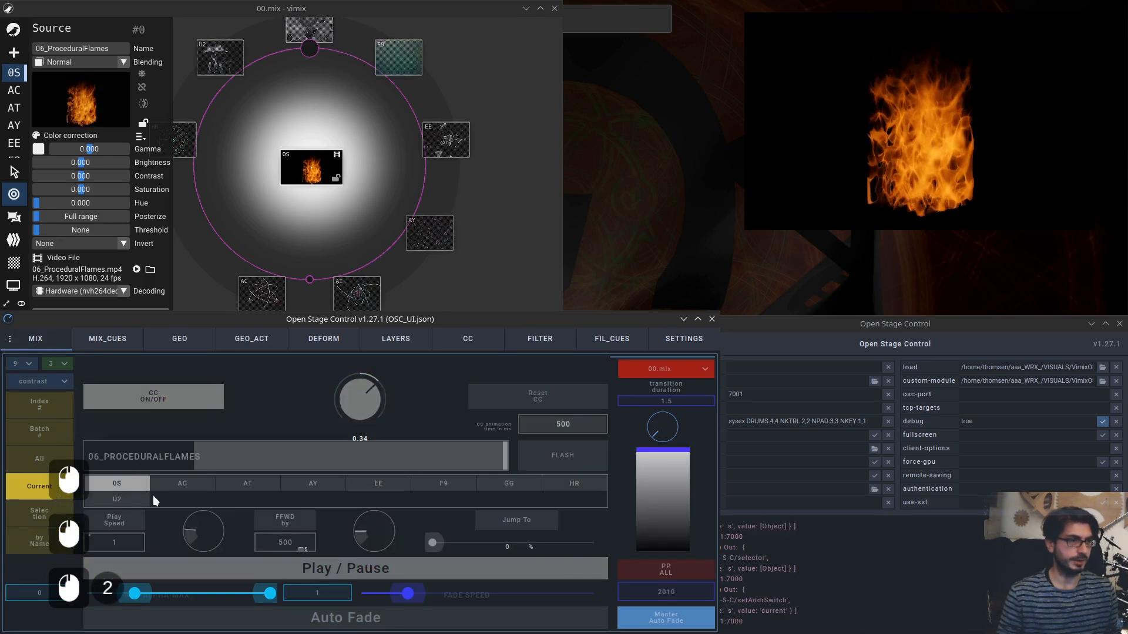
pyautogui.click(247, 483)
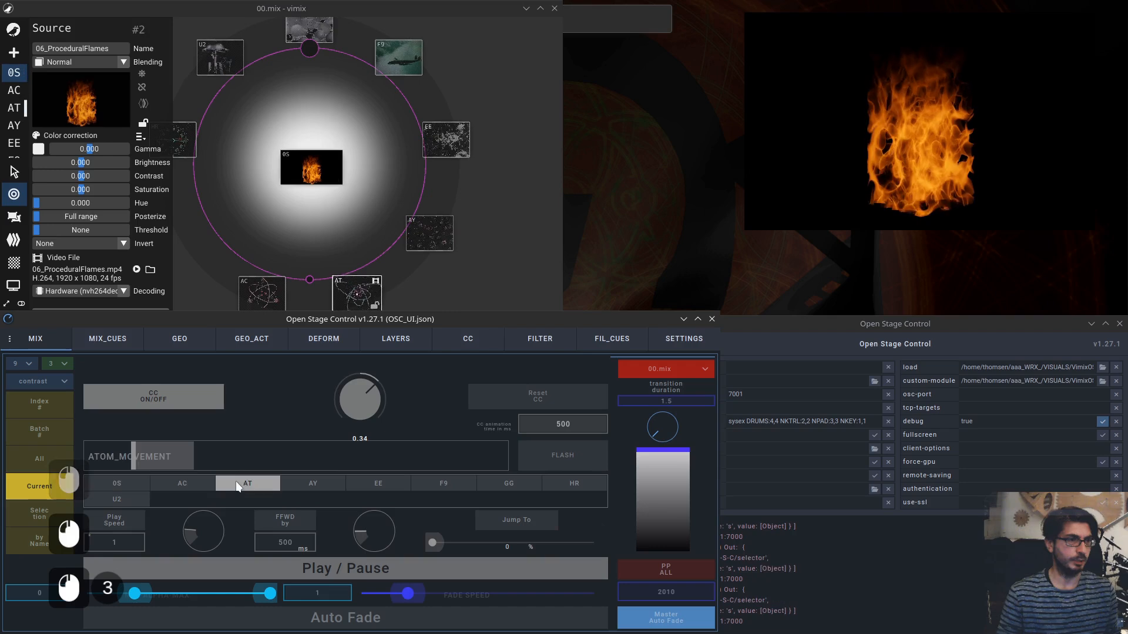
# In by Name mode, paste 06_ProceduralFlames into the source name field and confirm it.
pyautogui.click(53, 537)
pyautogui.click(300, 540)
pyautogui.write('06_ProceduralFlames')
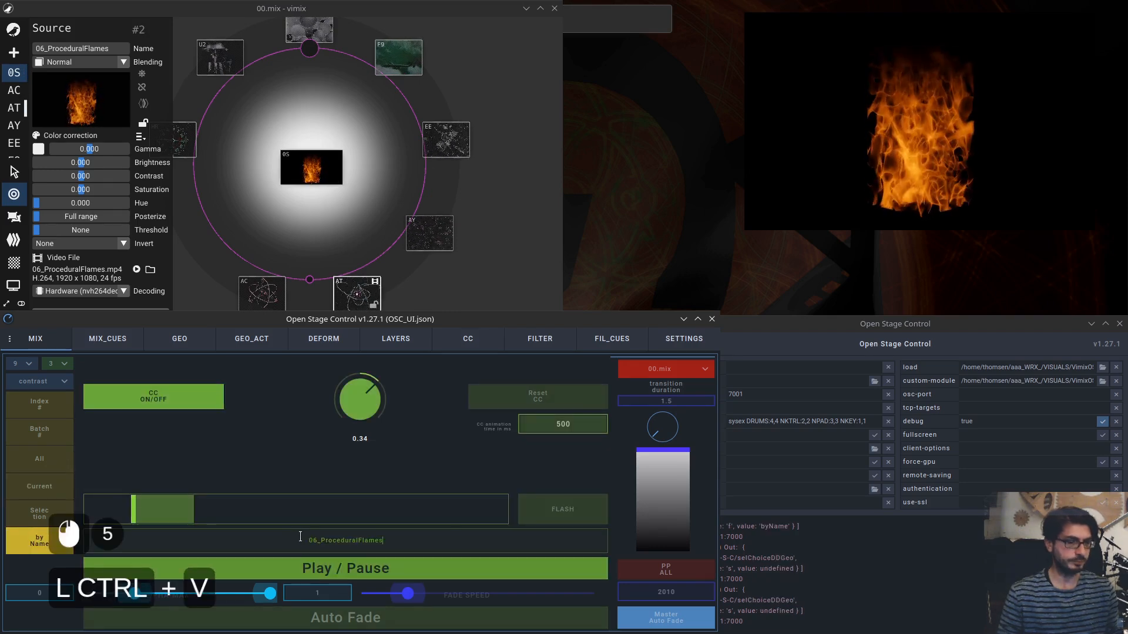
pyautogui.press('Return')
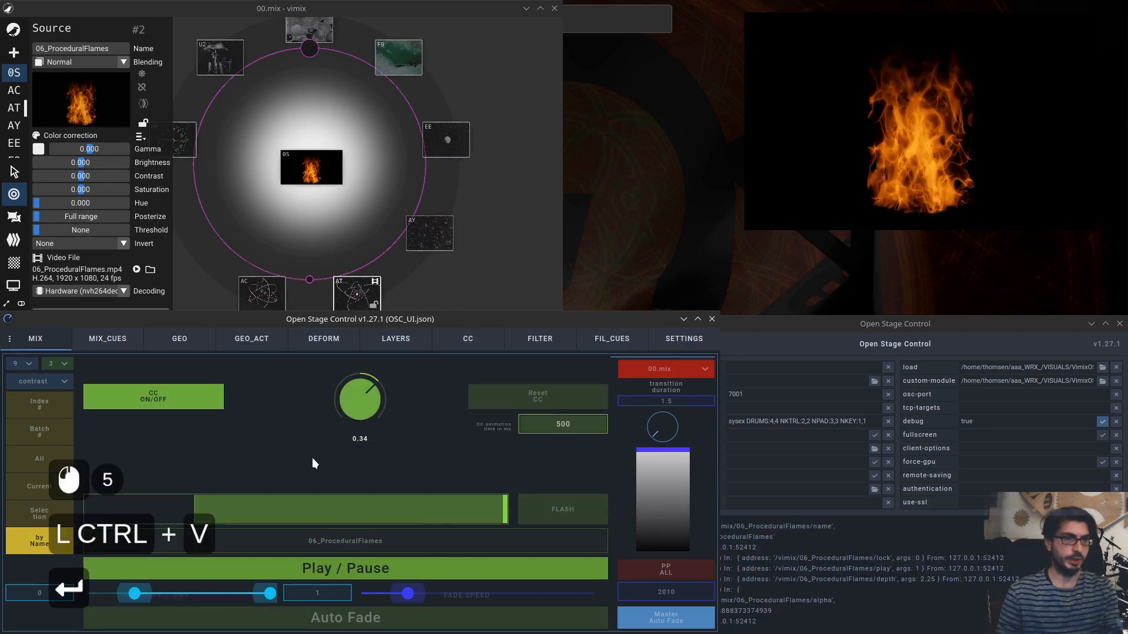
# Toggle color correction for the named source and reset its correction values.
pyautogui.click(343, 160)
pyautogui.click(157, 393)
pyautogui.click(160, 393)
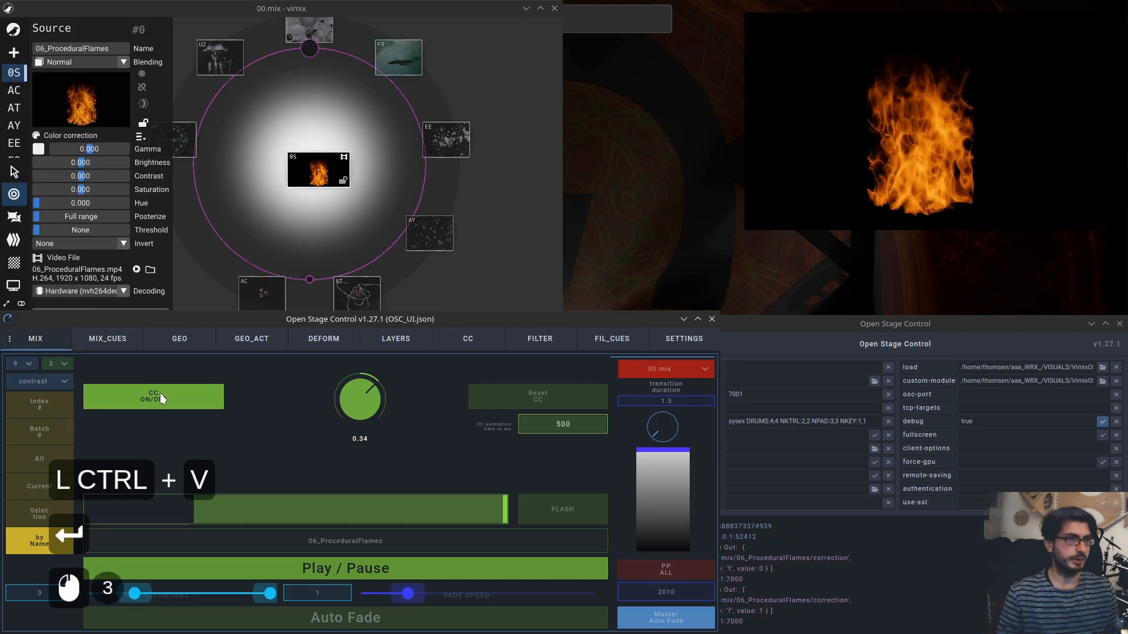
pyautogui.click(517, 405)
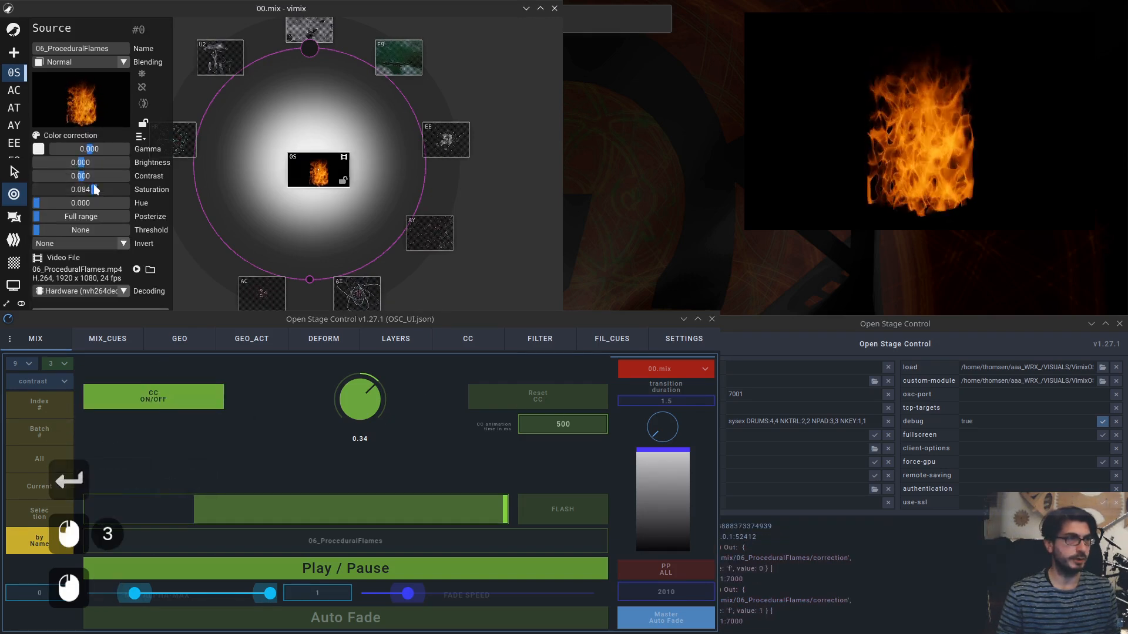
pyautogui.click(517, 405)
pyautogui.click(524, 399)
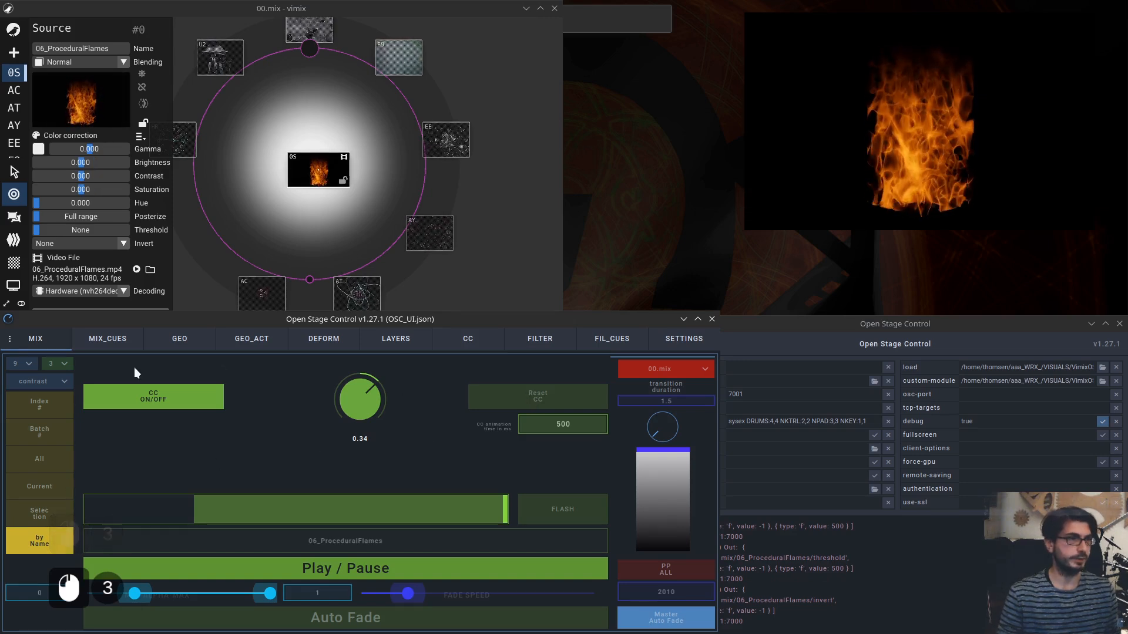
# Switch to Index mode and look through the MIX_CUES and FIL_CUES pages before returning to the mix.
pyautogui.click(41, 409)
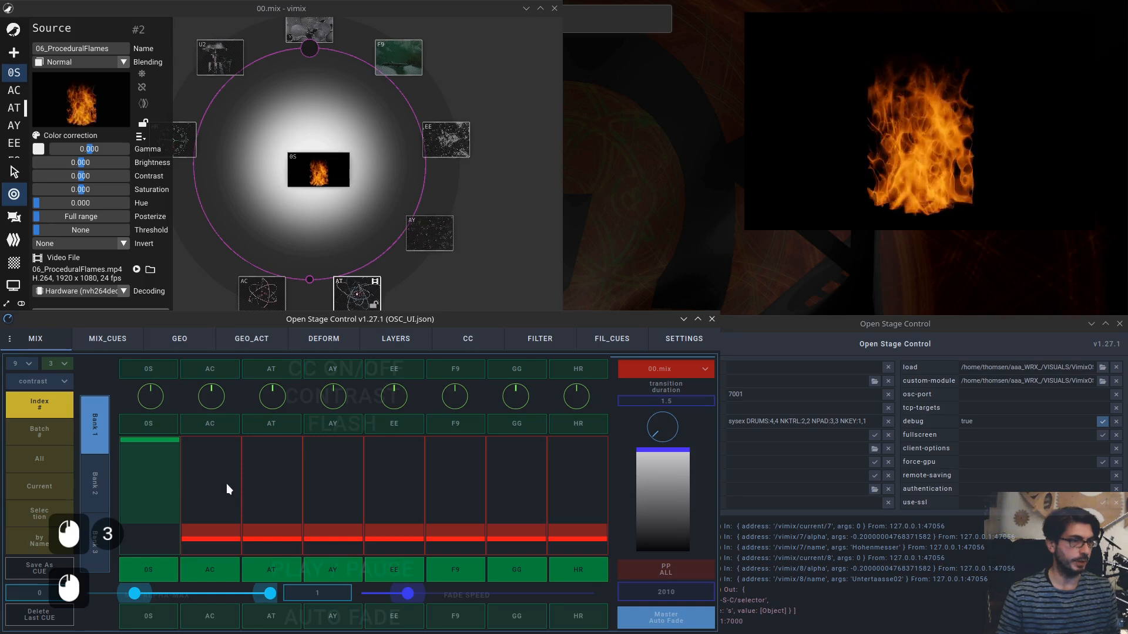
pyautogui.click(107, 344)
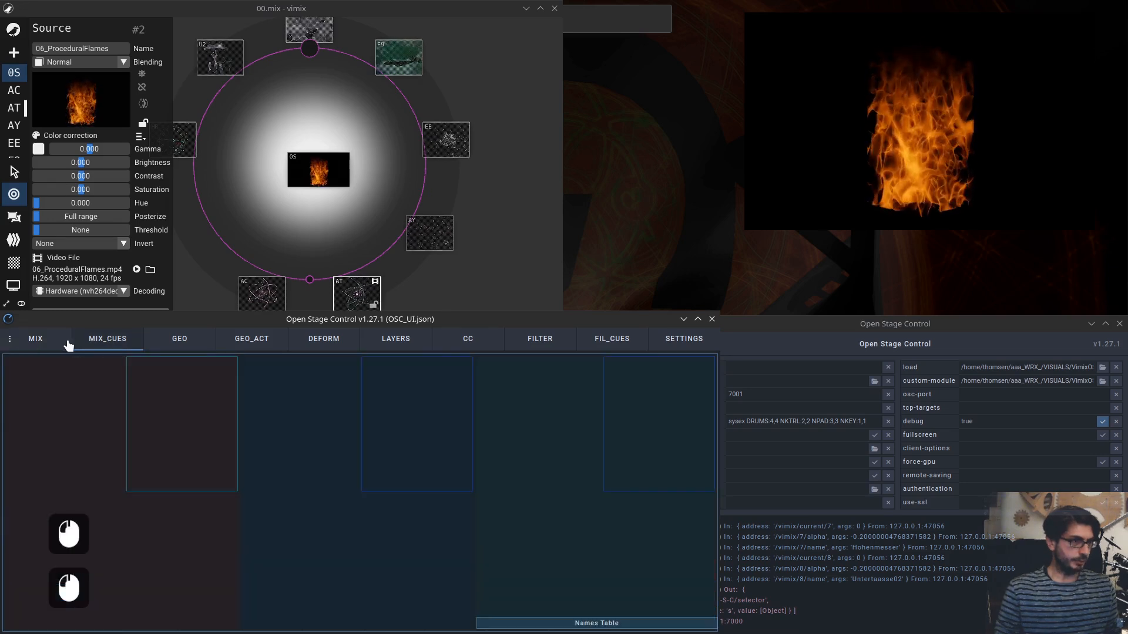
pyautogui.click(56, 346)
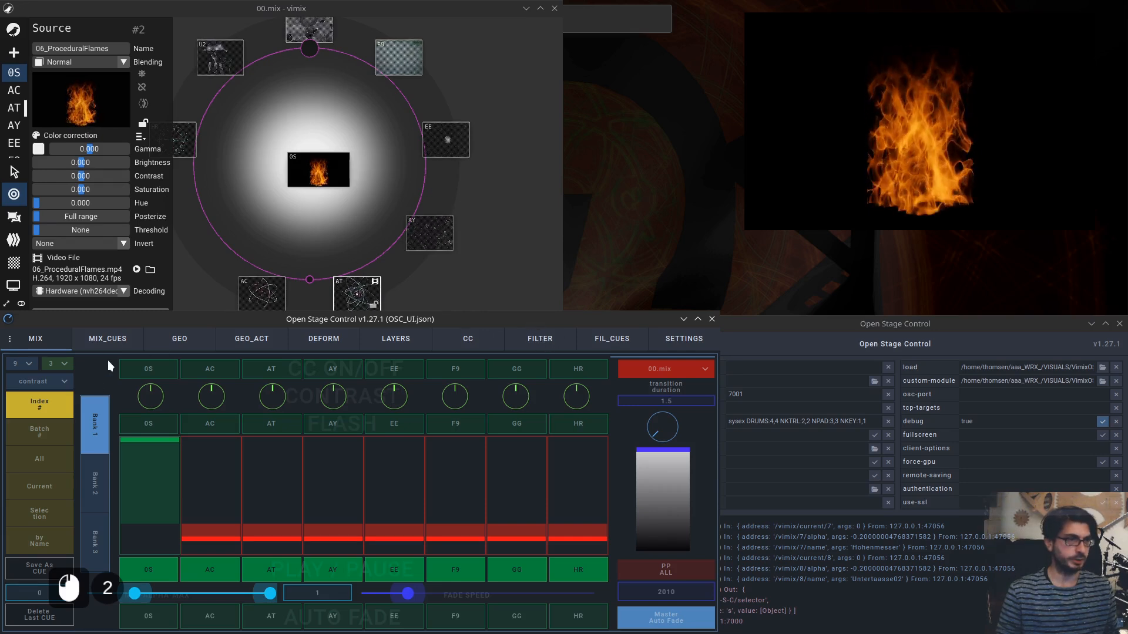
pyautogui.click(106, 345)
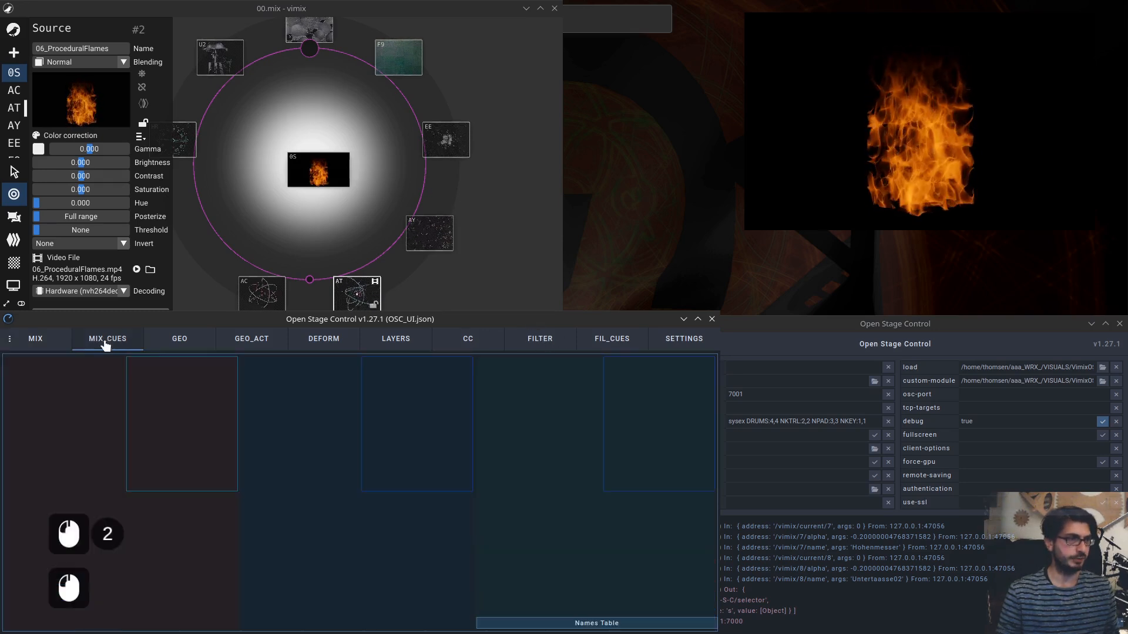
pyautogui.click(614, 343)
pyautogui.click(26, 346)
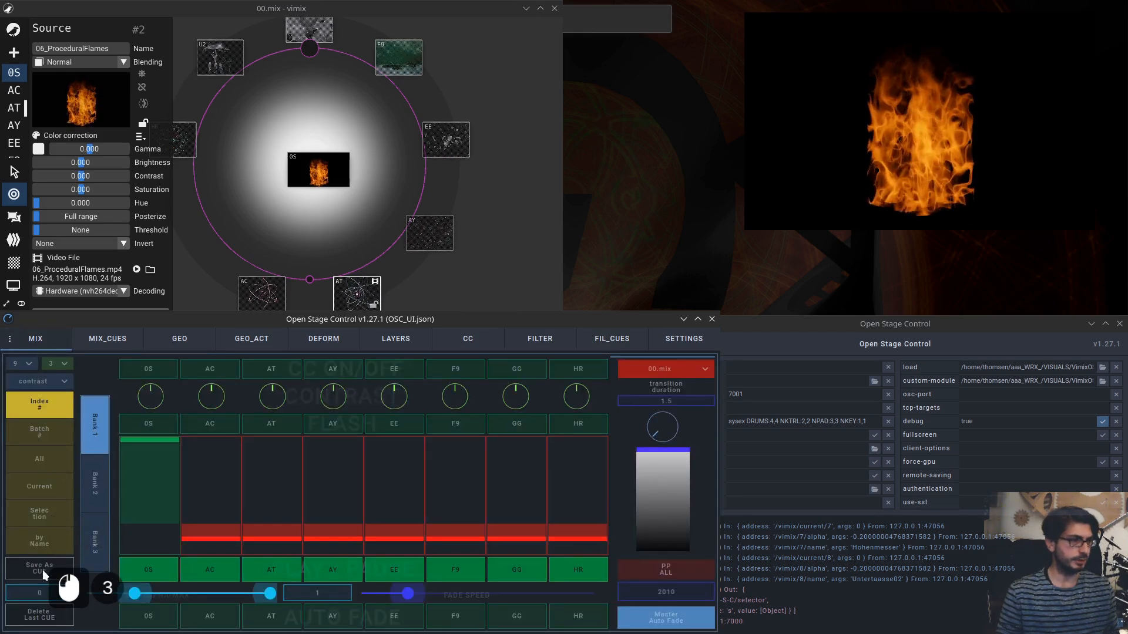
# Cycle the target mode through Batch, Current, Selection and by Name, ending on Current.
pyautogui.click(41, 432)
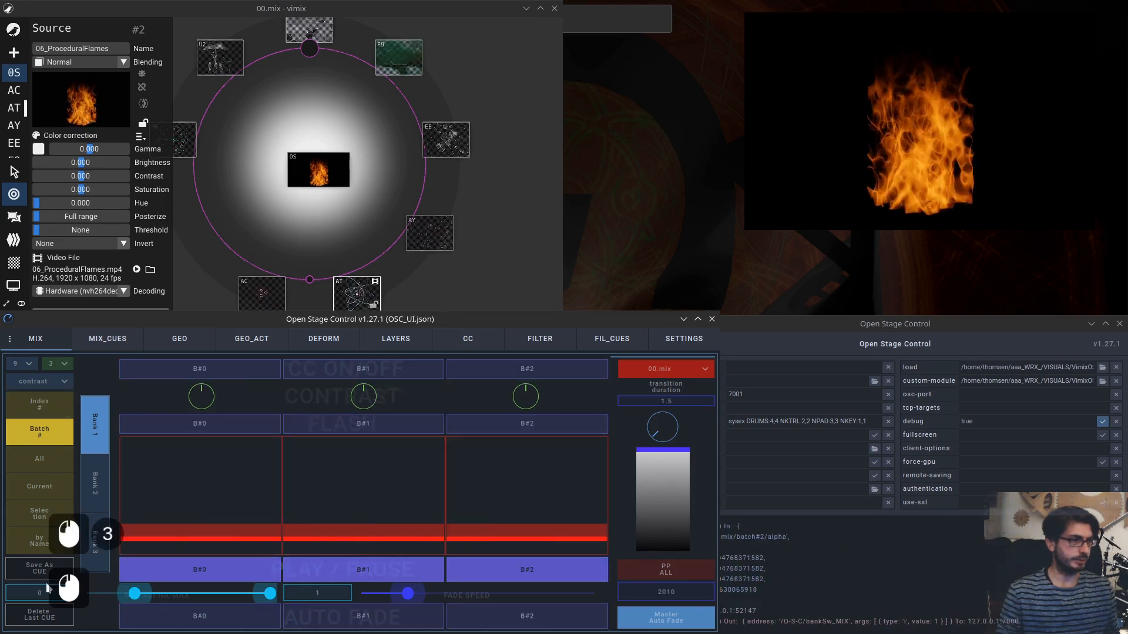
pyautogui.click(44, 485)
pyautogui.click(43, 513)
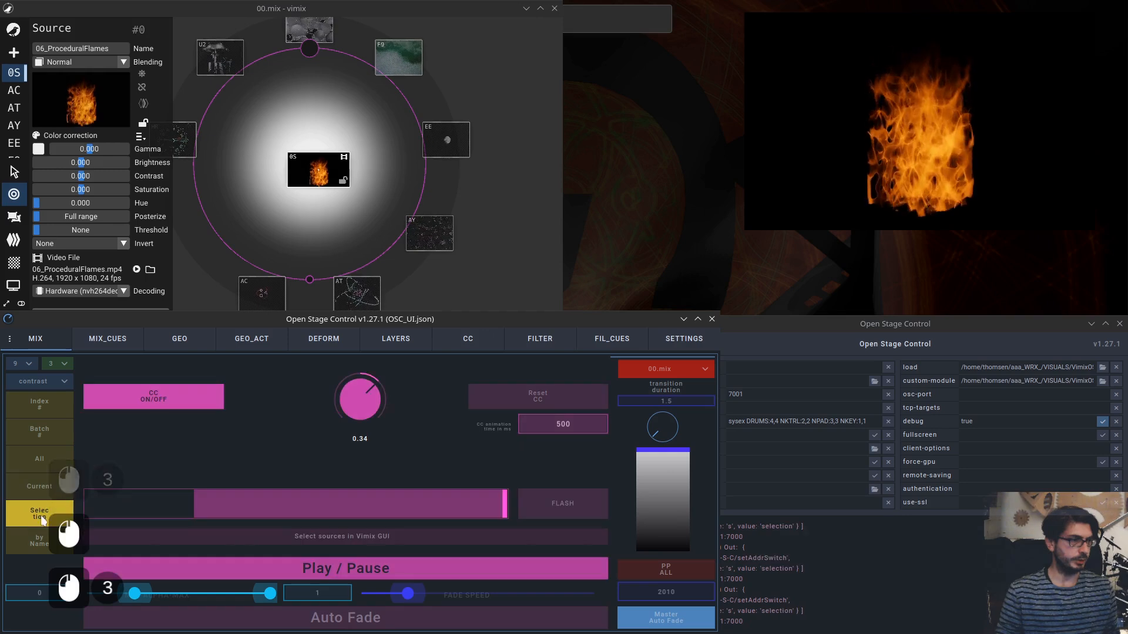
pyautogui.click(43, 538)
pyautogui.click(44, 514)
pyautogui.click(47, 493)
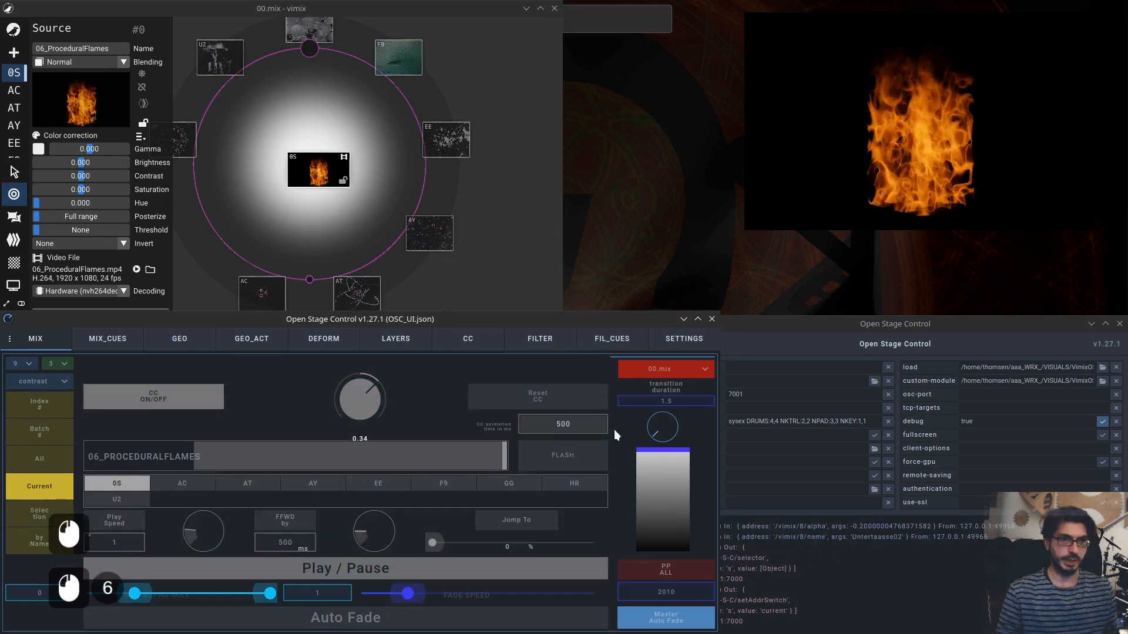
# Switch the target mode to Batch and open the GEO page.
pyautogui.click(35, 441)
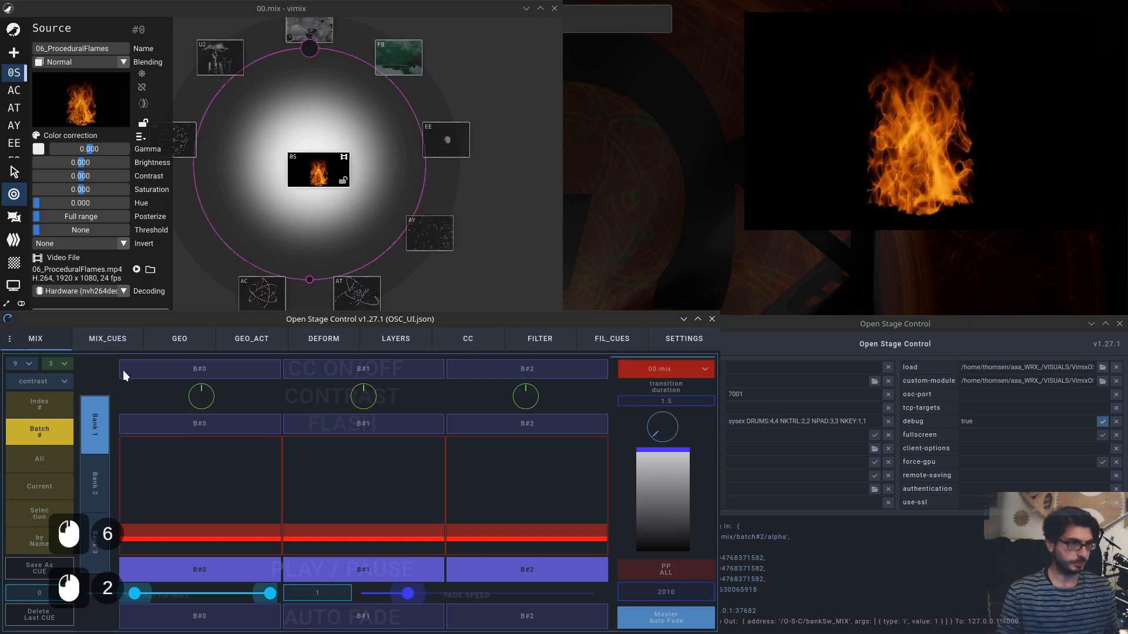
pyautogui.click(183, 344)
# Select the 05 flames source in vimix's mixing view and switch vimix to the Geometry view.
pyautogui.moveTo(322, 181); pyautogui.dragTo(313, 182)
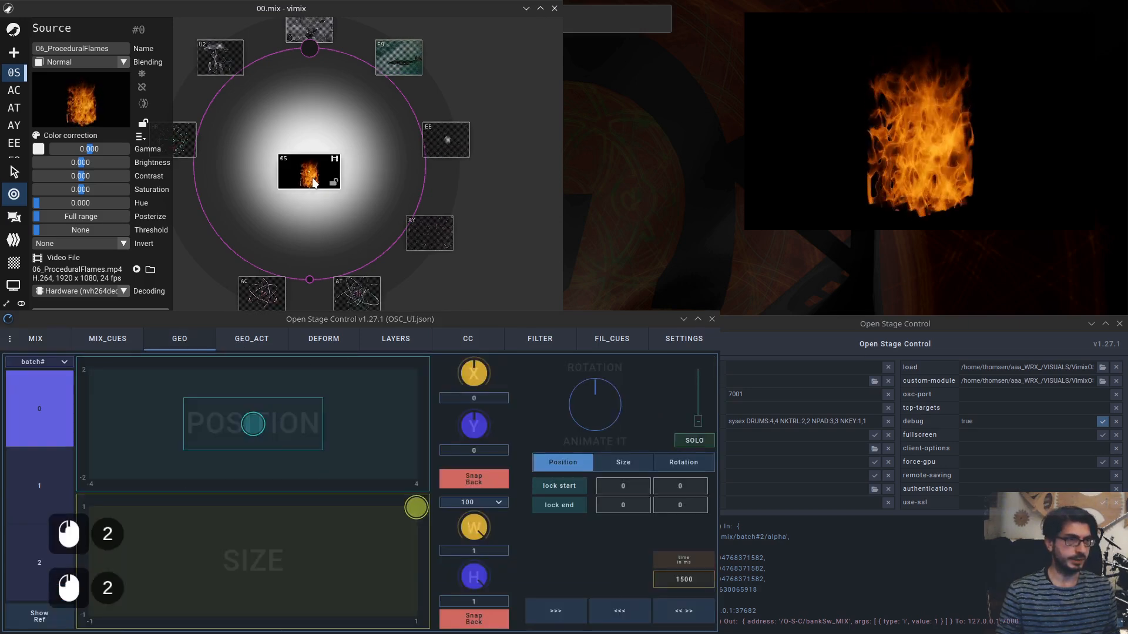
pyautogui.click(311, 181)
pyautogui.click(301, 174)
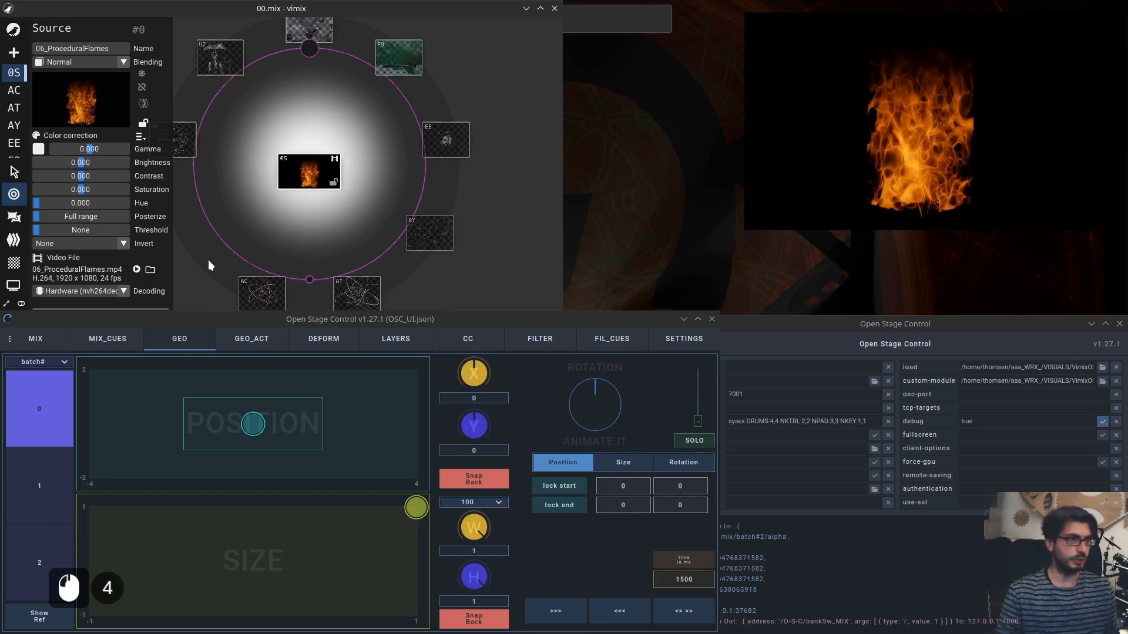
pyautogui.click(199, 276)
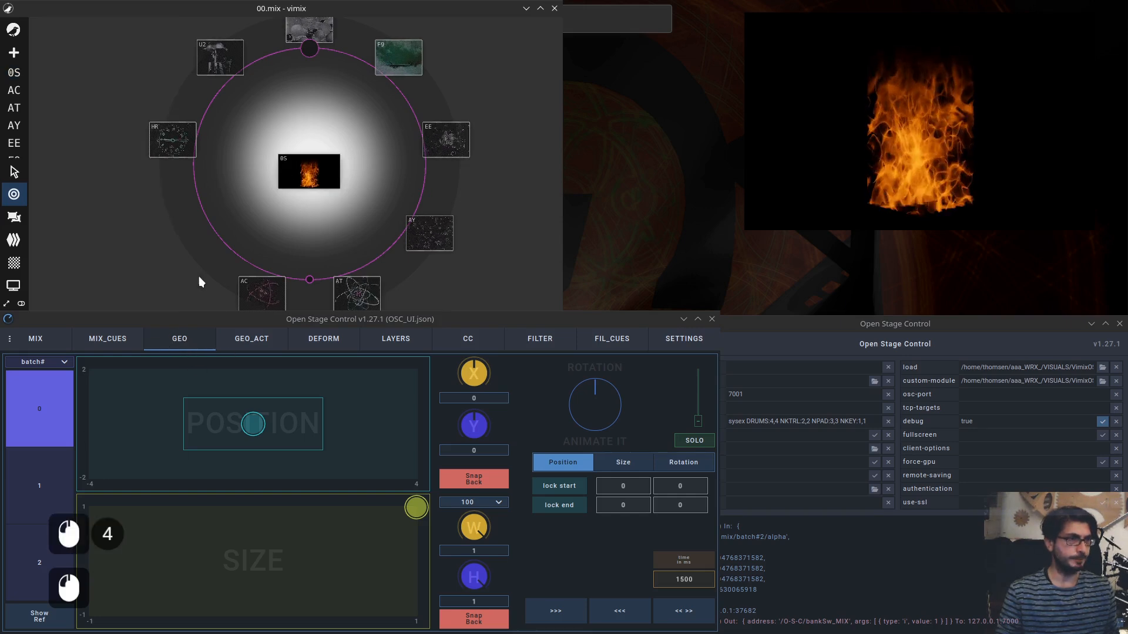
pyautogui.click(18, 229)
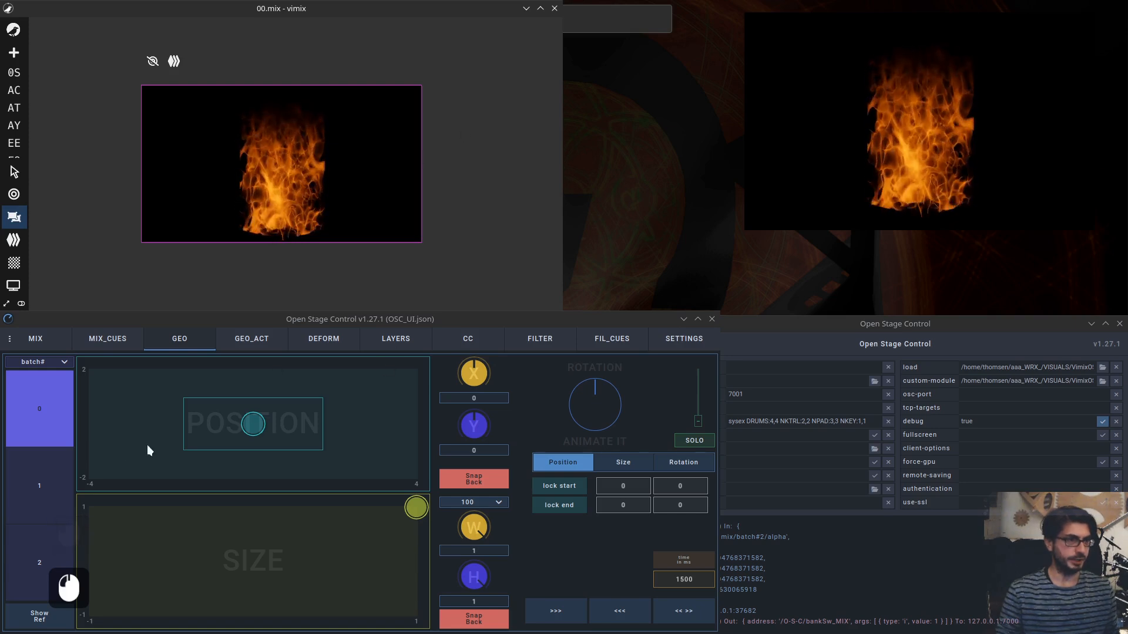
# Send the centre position to batch 0 on the GEO page, then switch its target mode to Current.
pyautogui.click(254, 424)
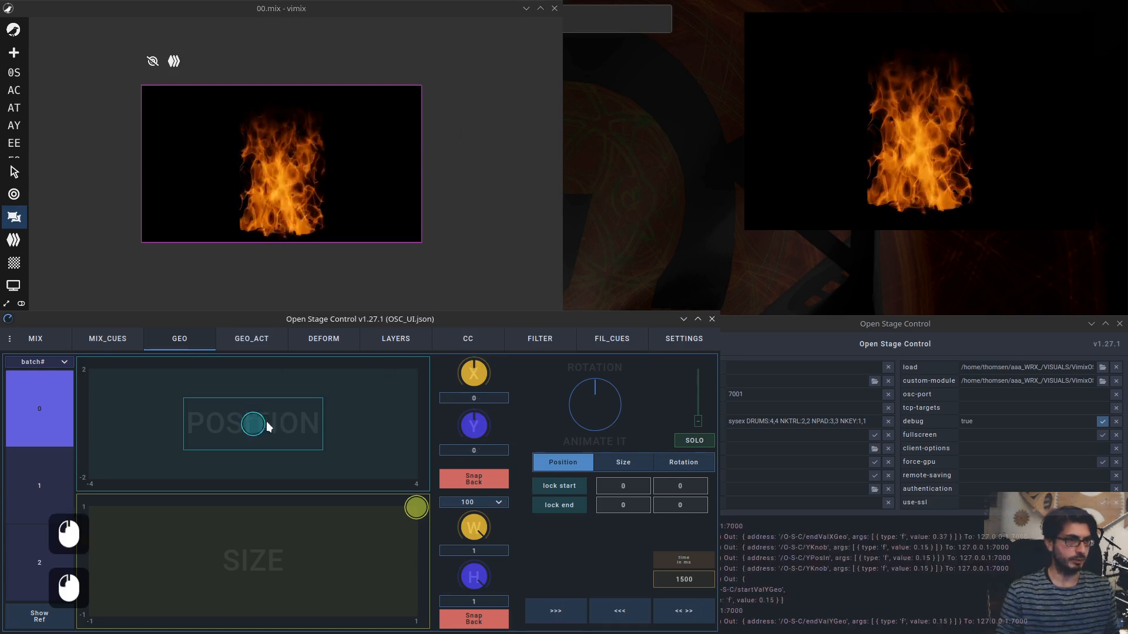
pyautogui.click(37, 402)
pyautogui.click(47, 361)
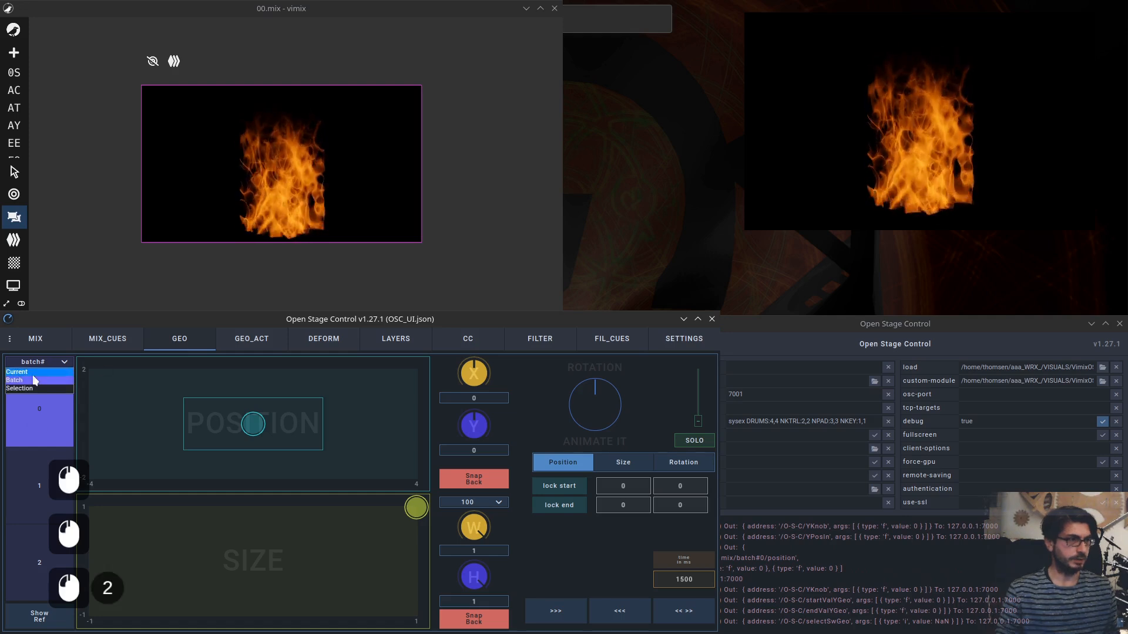
pyautogui.click(107, 388)
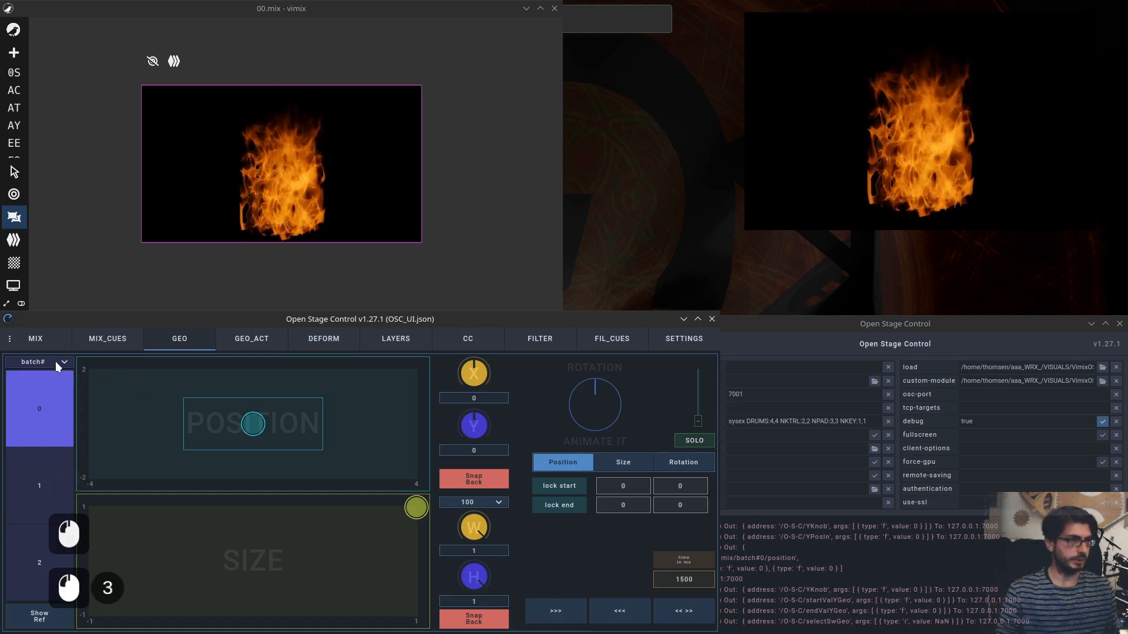
pyautogui.click(53, 362)
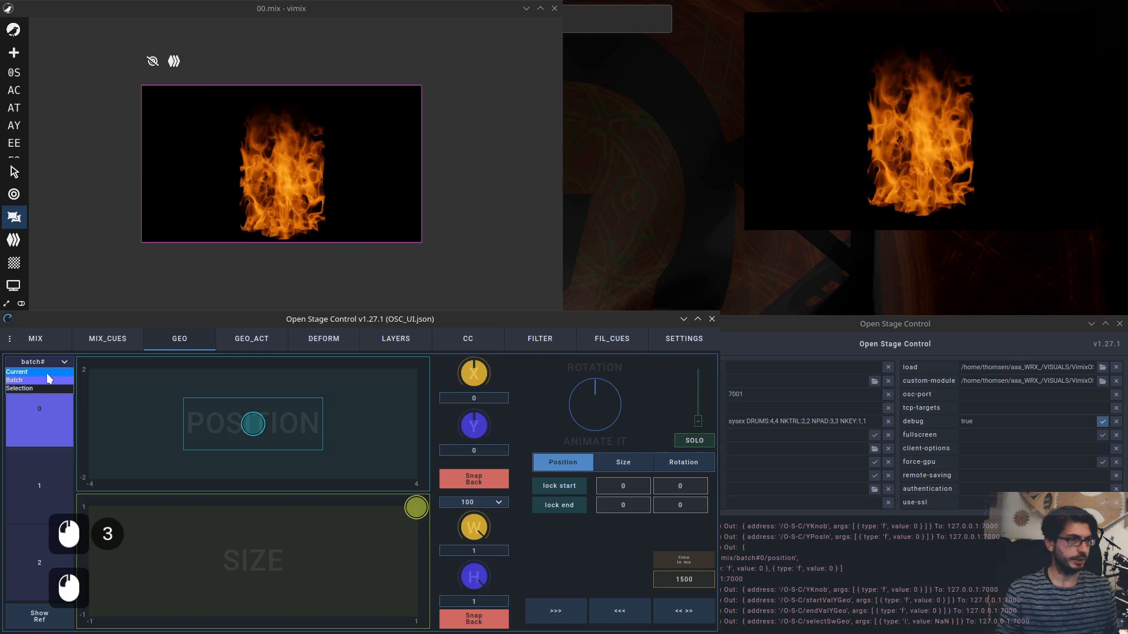
pyautogui.click(47, 372)
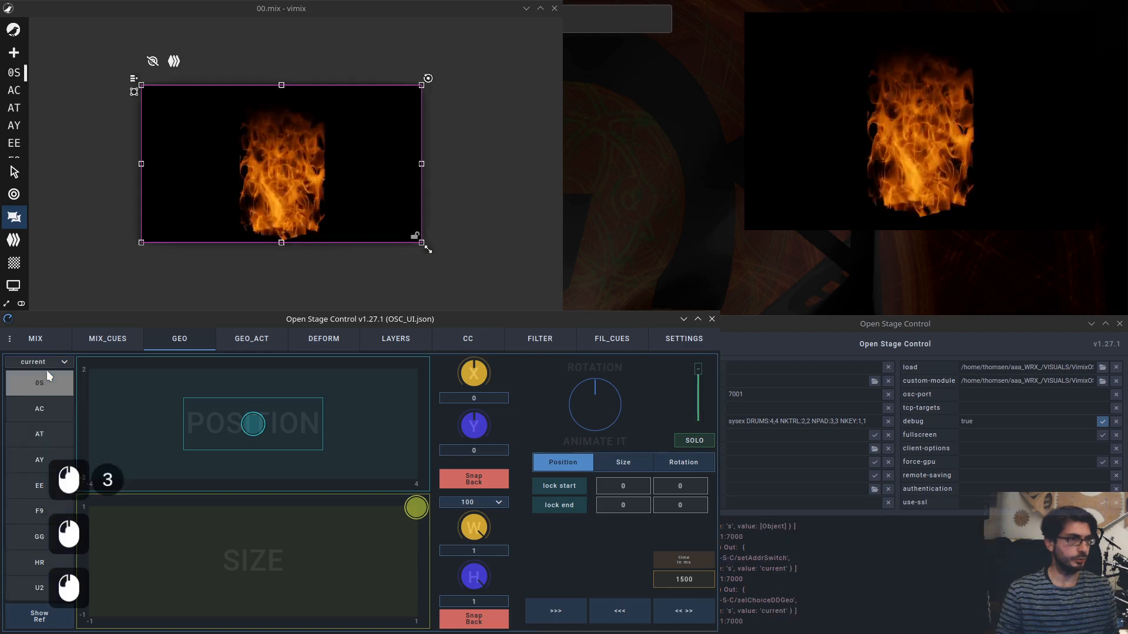
# Step the current source through AC, AT and AY and back to 05.
pyautogui.click(46, 411)
pyautogui.click(44, 437)
pyautogui.click(44, 463)
pyautogui.click(44, 436)
pyautogui.click(45, 415)
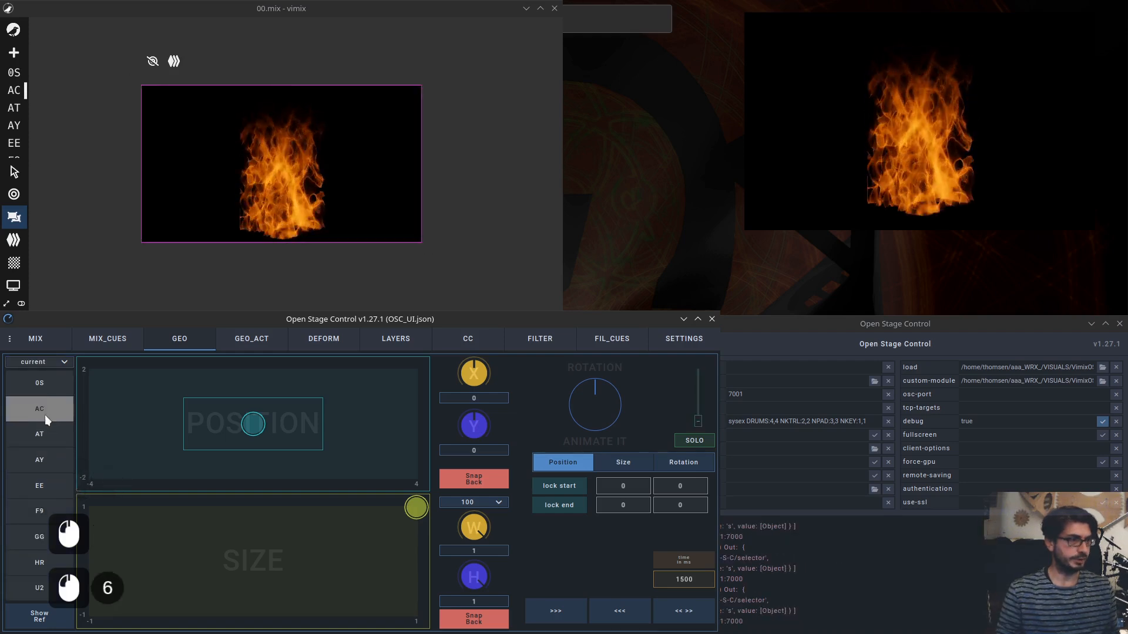
pyautogui.click(39, 383)
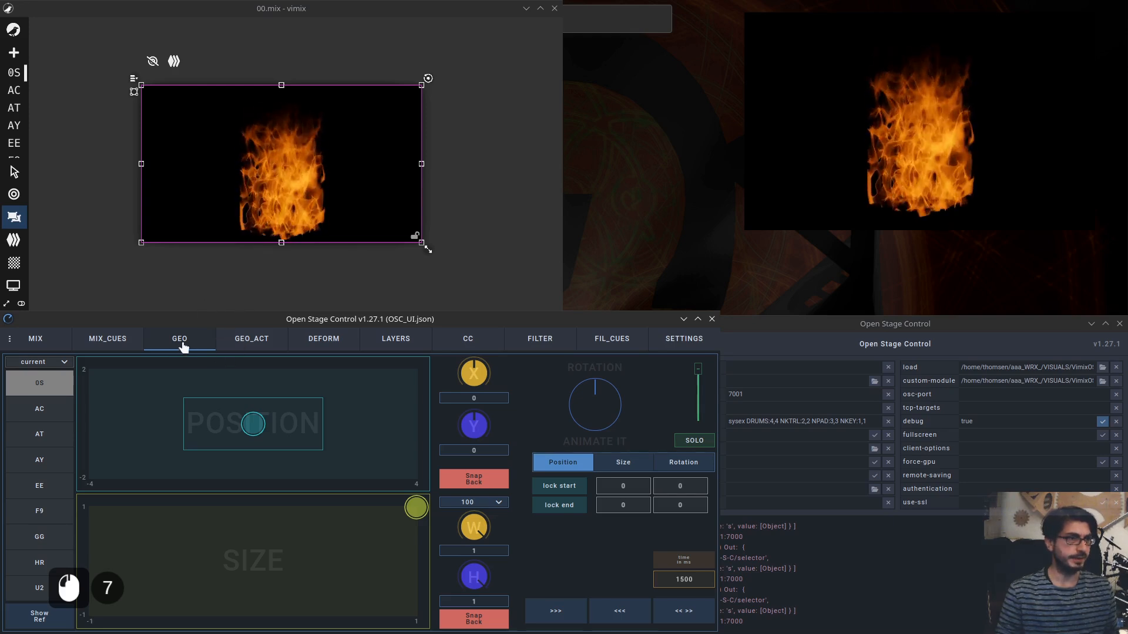
# Open the GEO_ACT page and switch its target mode to Batch.
pyautogui.click(252, 343)
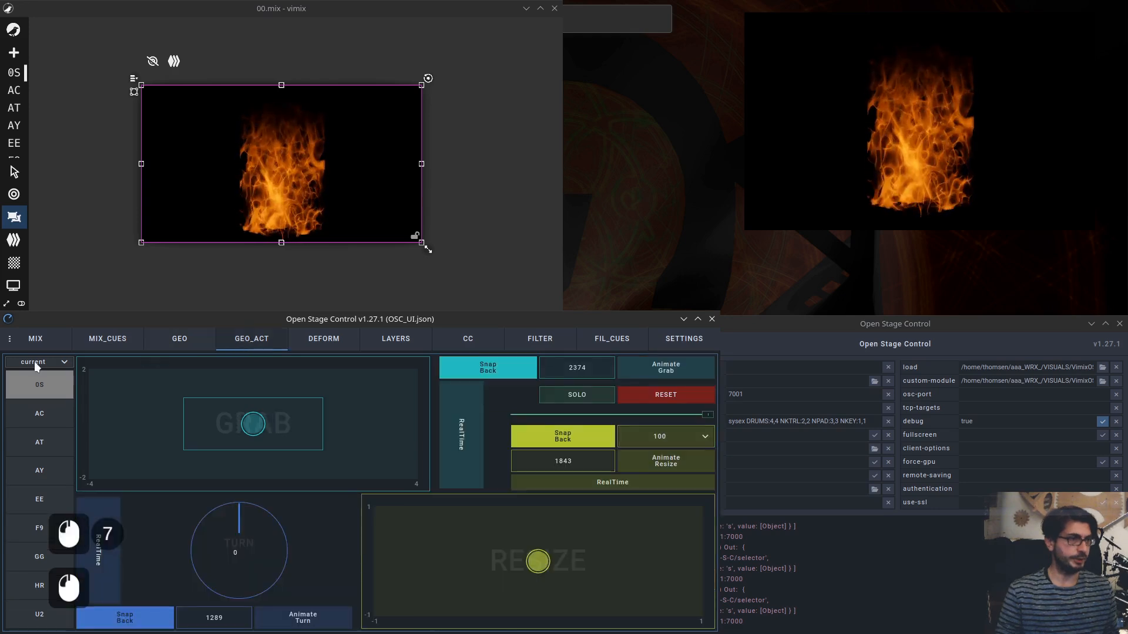
pyautogui.click(55, 362)
pyautogui.click(27, 381)
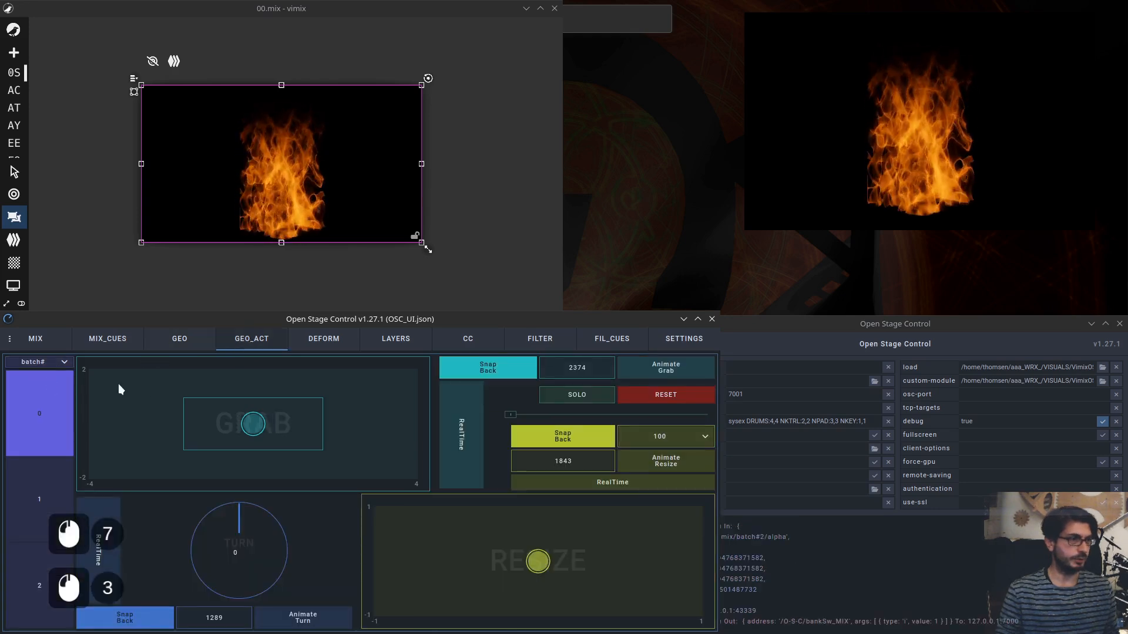
# Switch between the GEO, GEO_ACT and SETTINGS pages to compare their target modes and sync settings.
pyautogui.click(175, 345)
pyautogui.click(248, 348)
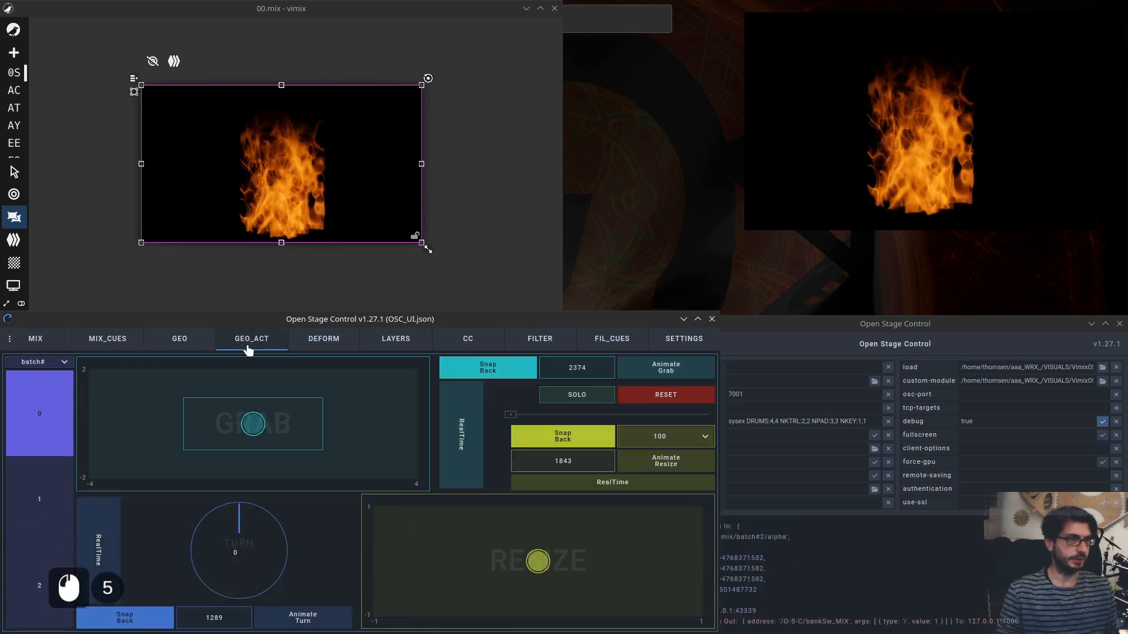
pyautogui.click(177, 345)
pyautogui.click(681, 346)
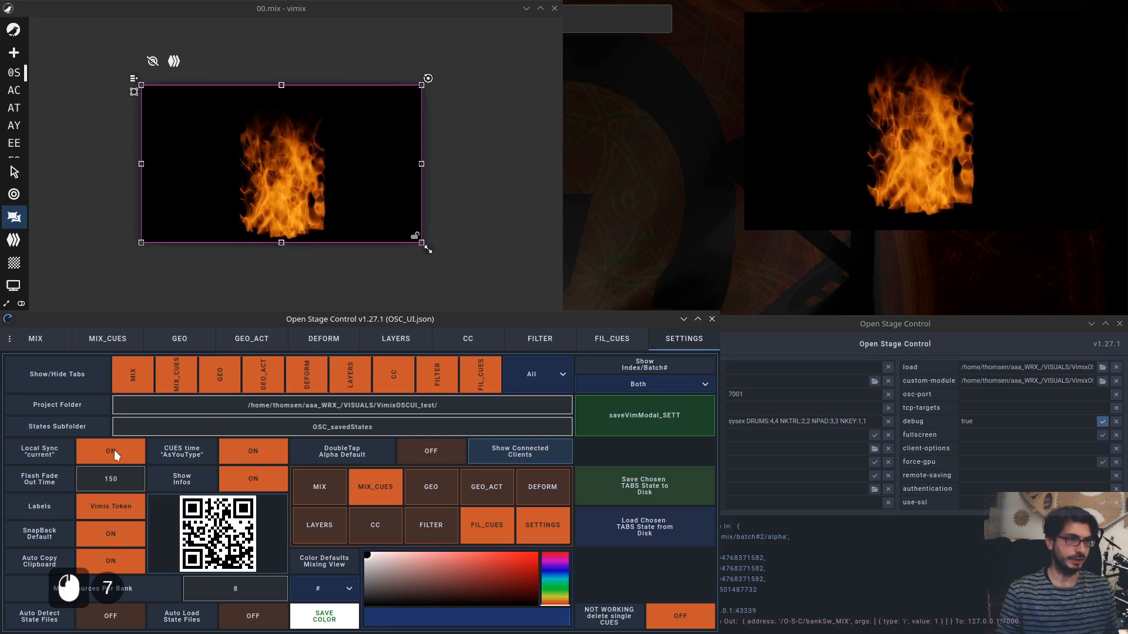
pyautogui.click(180, 343)
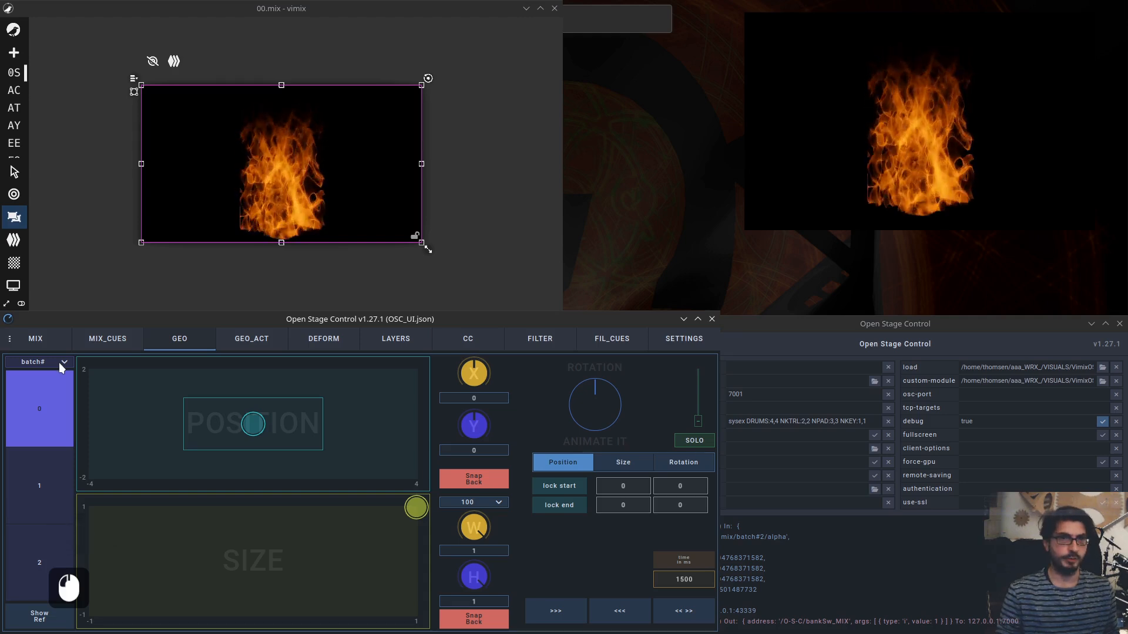
pyautogui.click(690, 343)
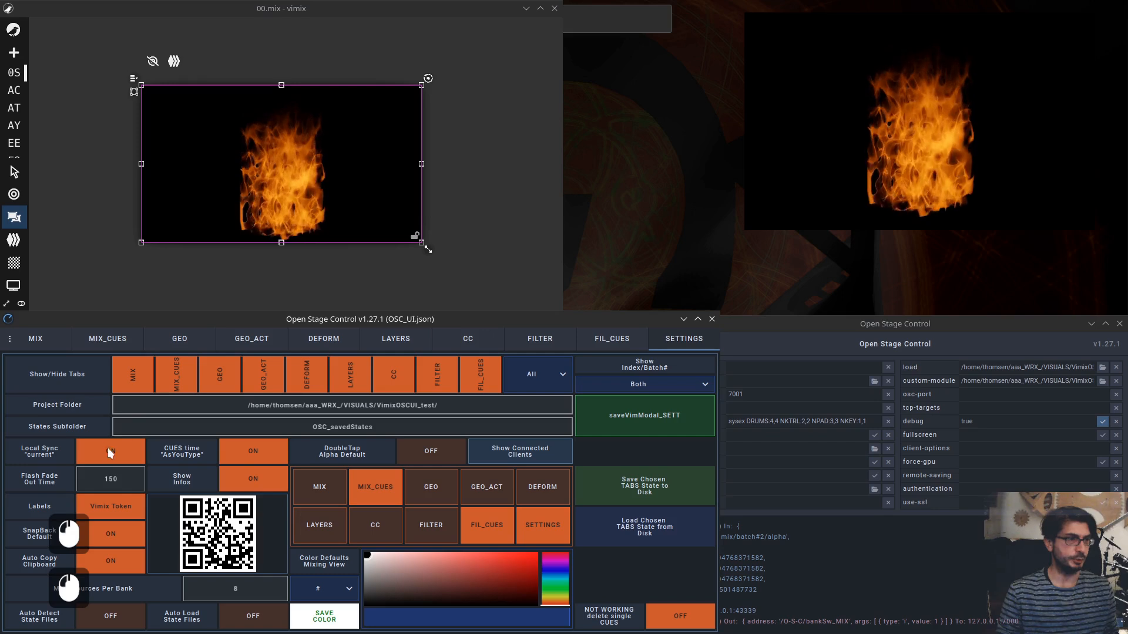
pyautogui.click(159, 334)
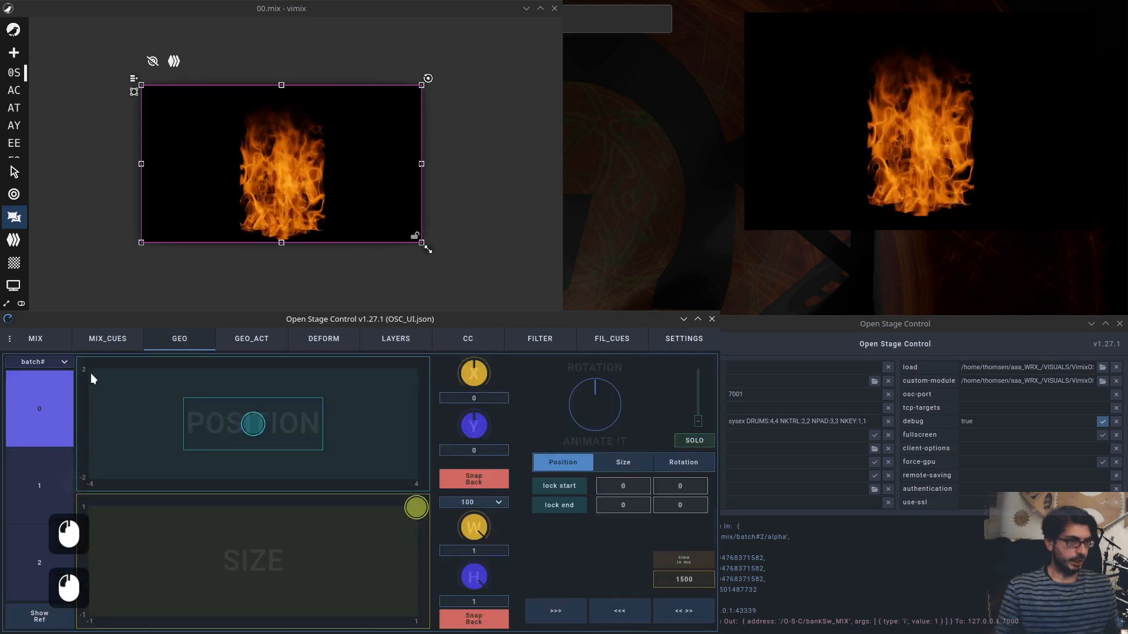
# Set the GEO page target mode to Current and open the GEO_ACT and DEFORM pages.
pyautogui.click(58, 364)
pyautogui.click(55, 379)
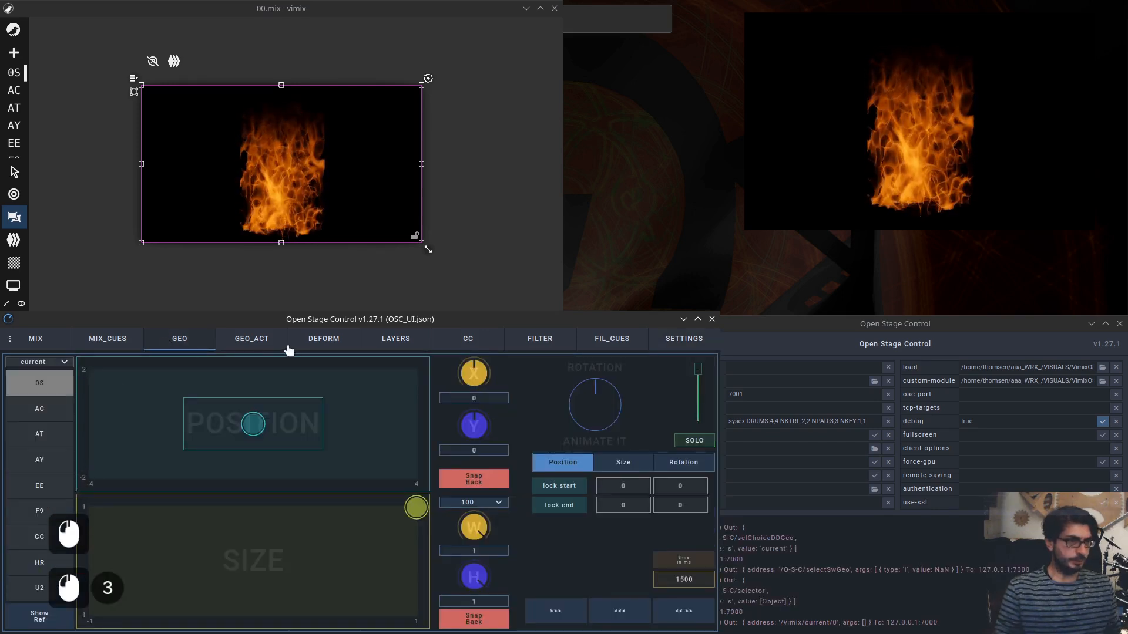
pyautogui.click(250, 342)
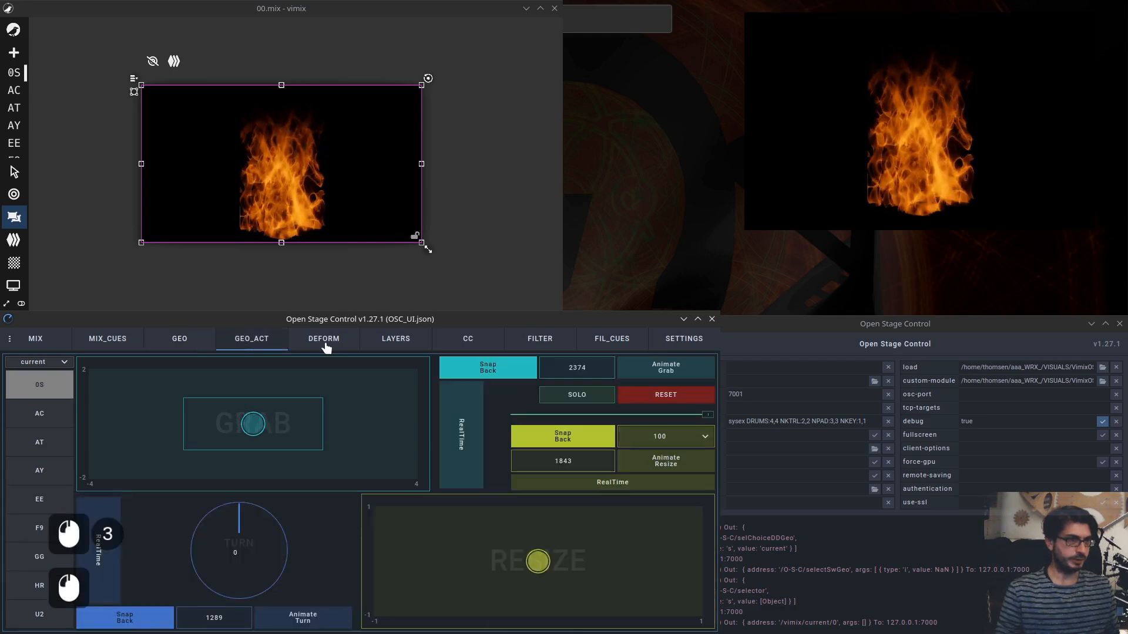
pyautogui.click(323, 344)
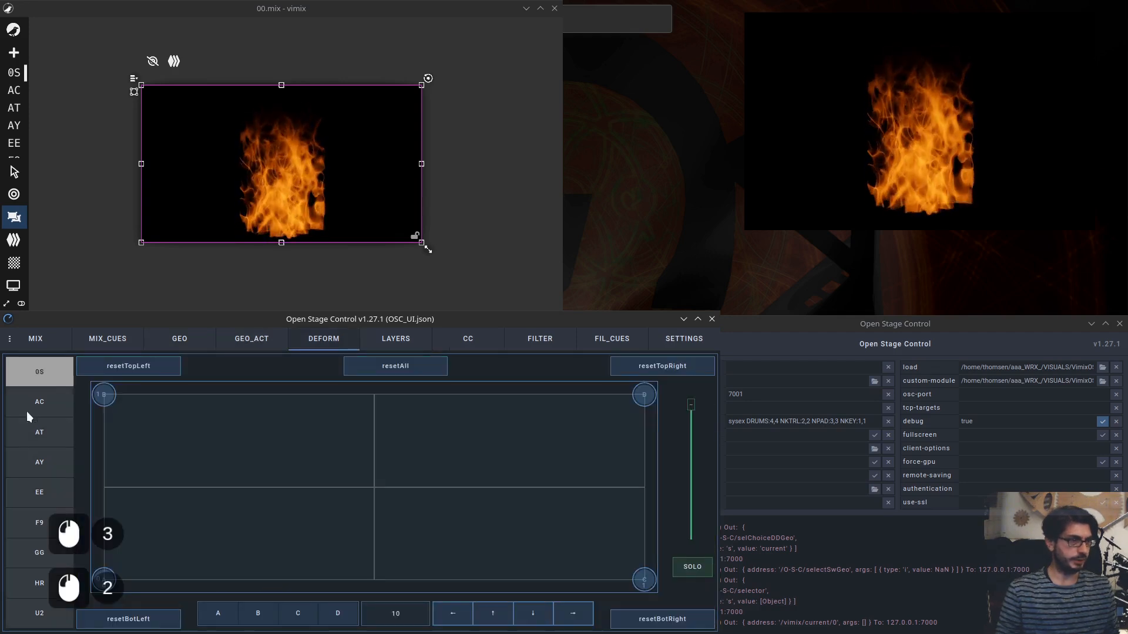
# On the DEFORM page, step the current source through AC, AY, EE, F9 and back to AY.
pyautogui.click(41, 433)
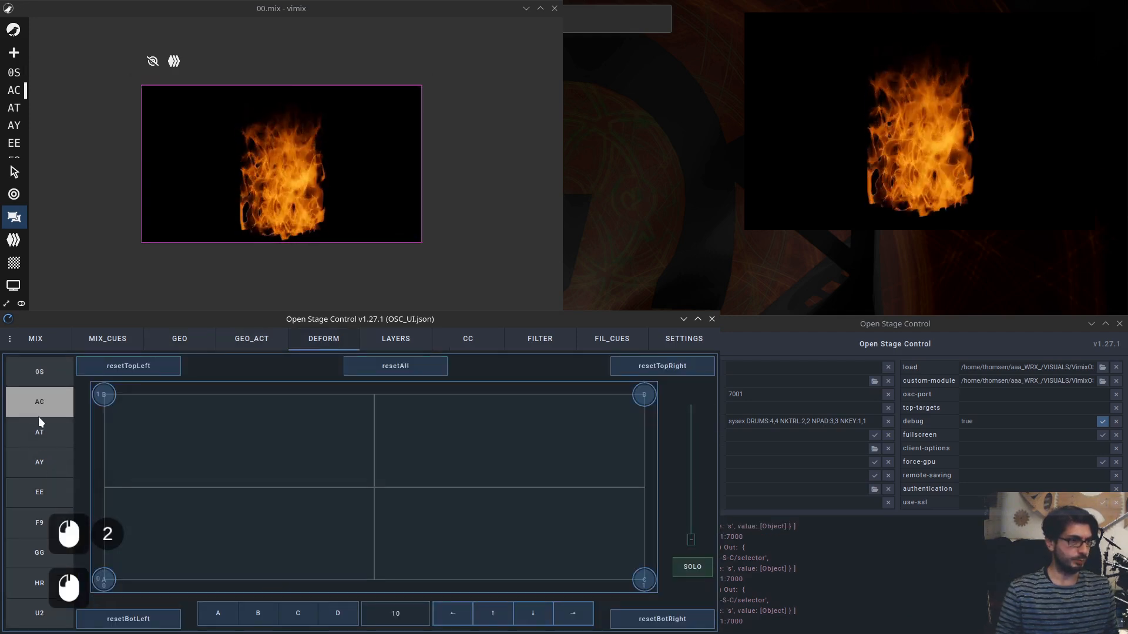
pyautogui.click(40, 464)
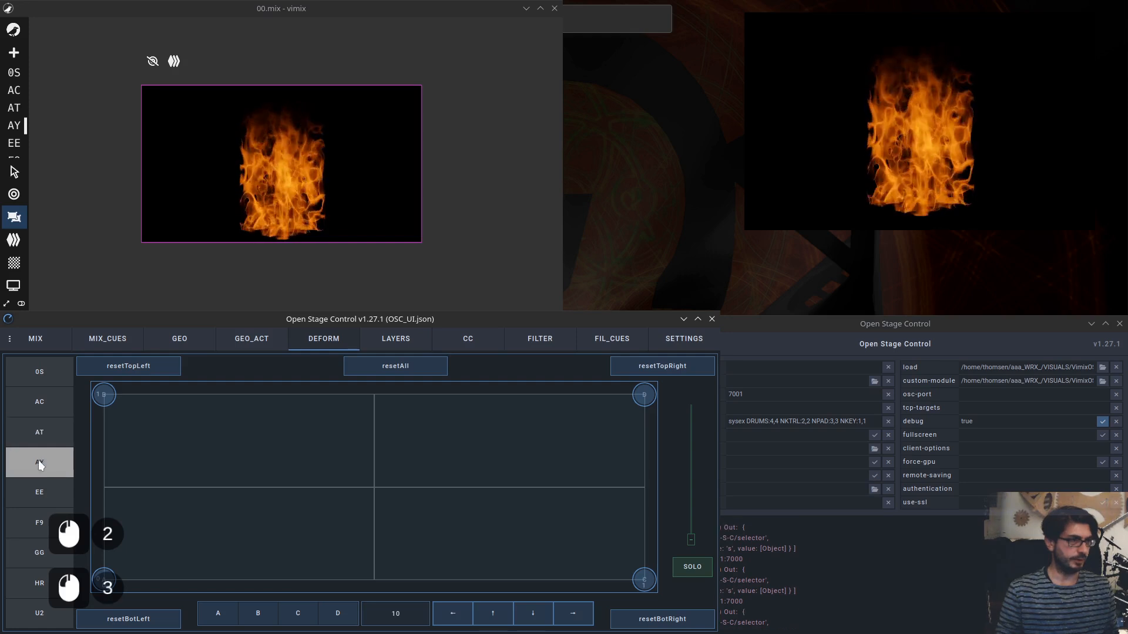
pyautogui.click(41, 497)
pyautogui.click(45, 522)
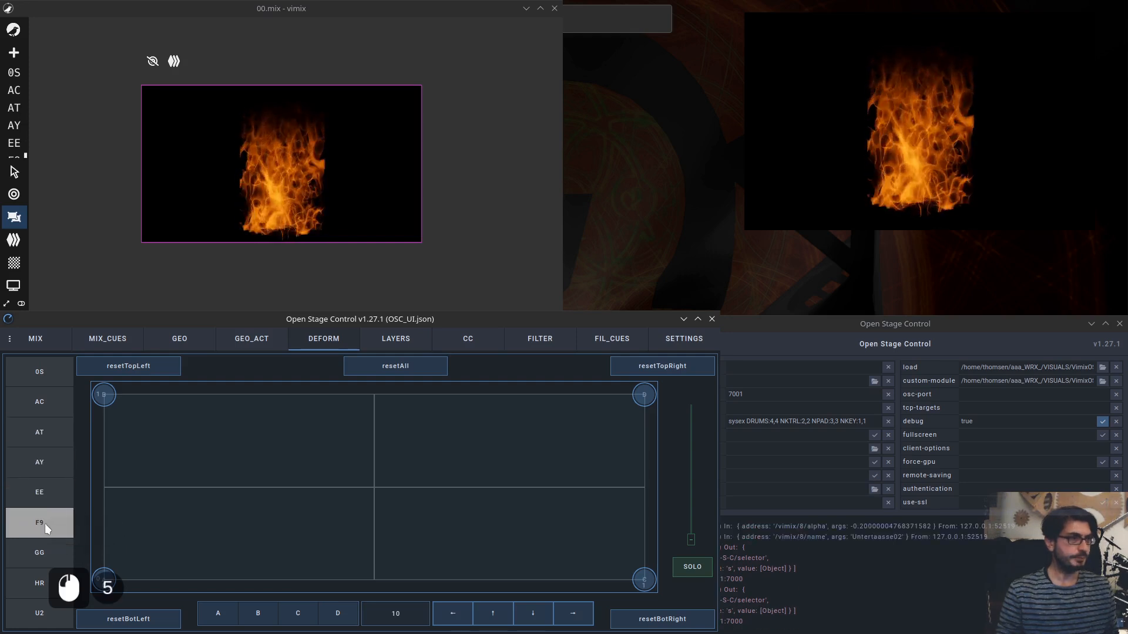
pyautogui.click(44, 494)
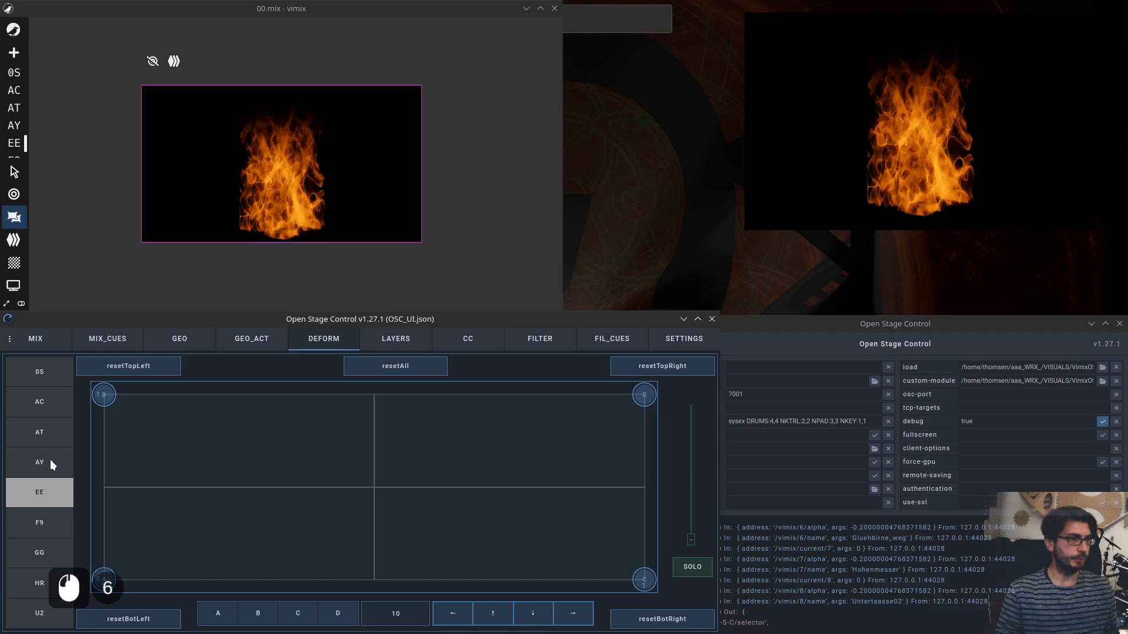
pyautogui.click(42, 464)
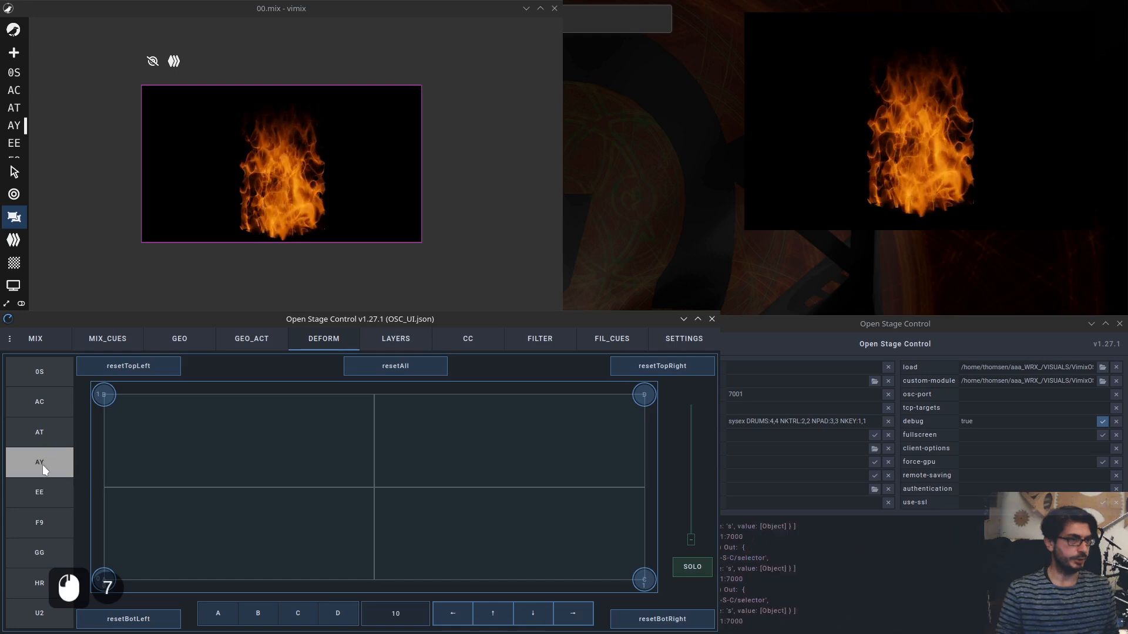
# Browse the LAYERS, CC and FILTER pages with AC current, then return to GEO and make 05 current.
pyautogui.click(401, 343)
pyautogui.click(36, 417)
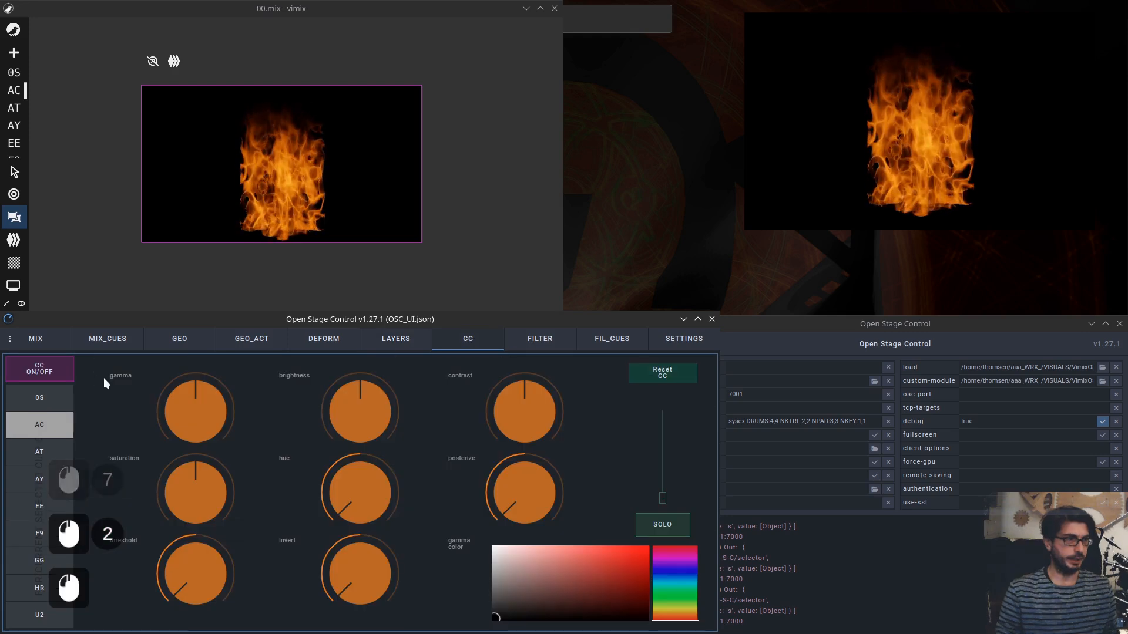
pyautogui.click(541, 348)
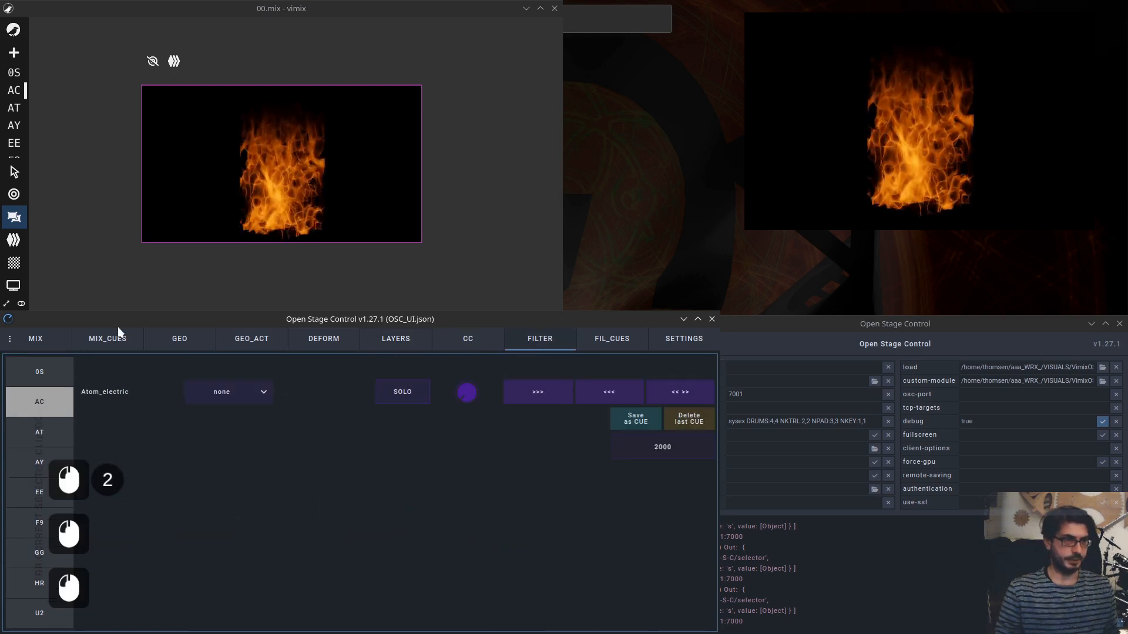
pyautogui.click(192, 350)
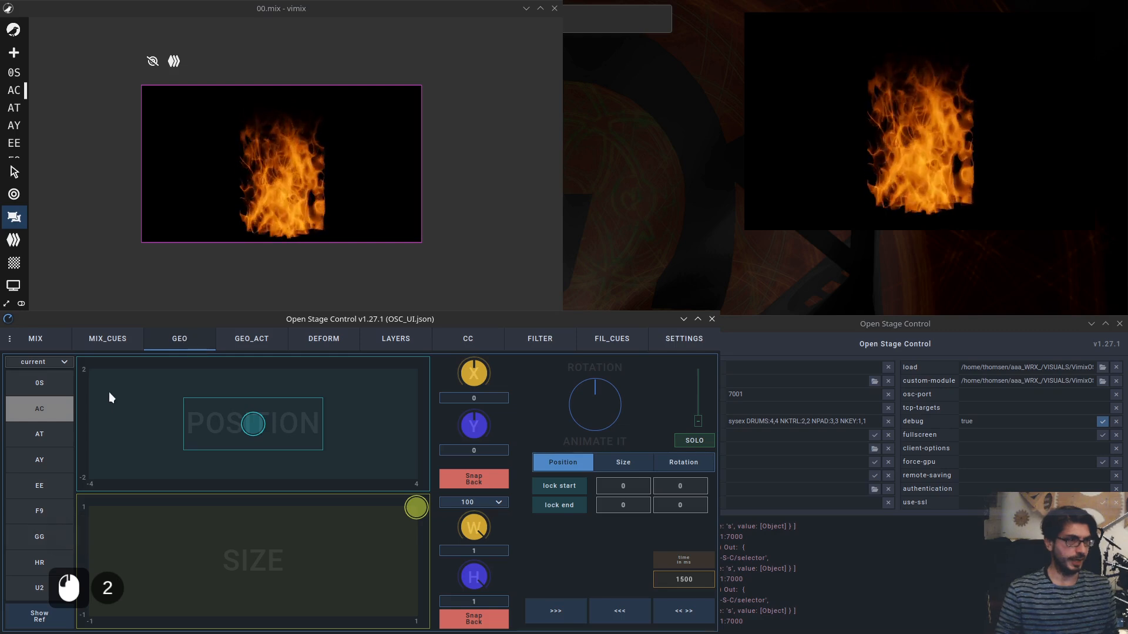
pyautogui.click(41, 387)
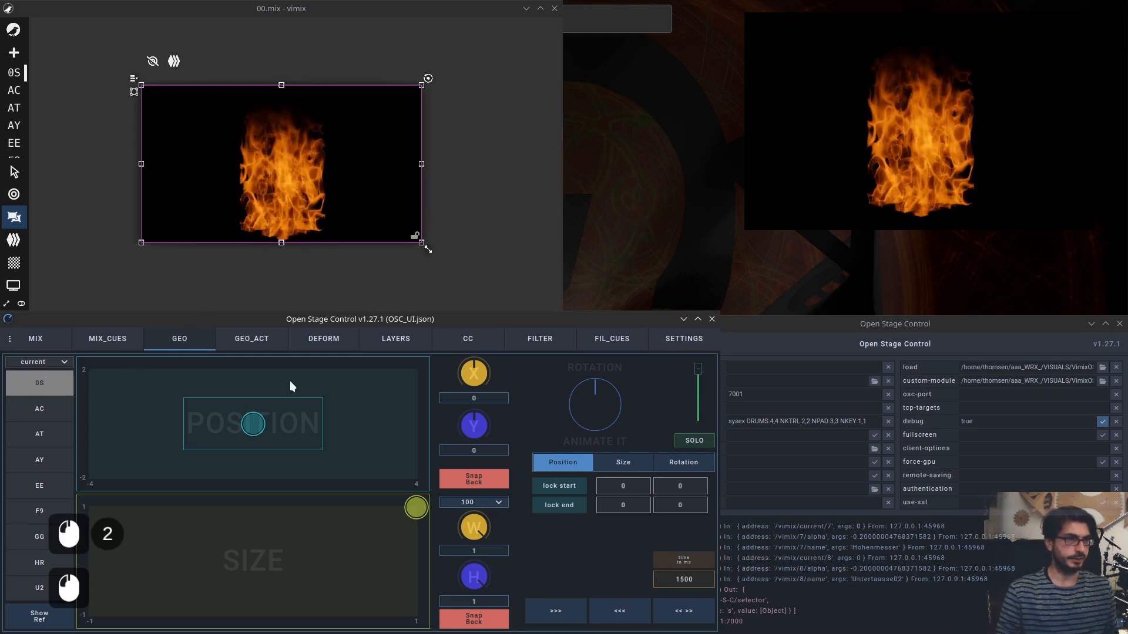
# Try dragging the position pad for source 05, then turn off Snap Back for position.
pyautogui.moveTo(254, 424); pyautogui.dragTo(349, 399)
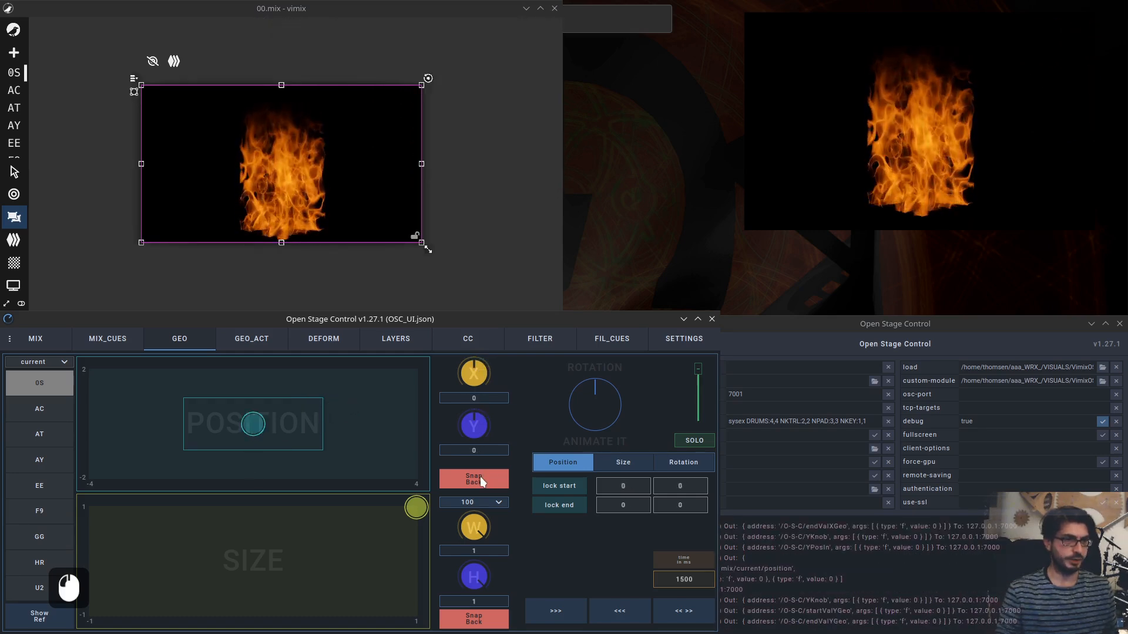
pyautogui.moveTo(268, 414); pyautogui.dragTo(362, 410)
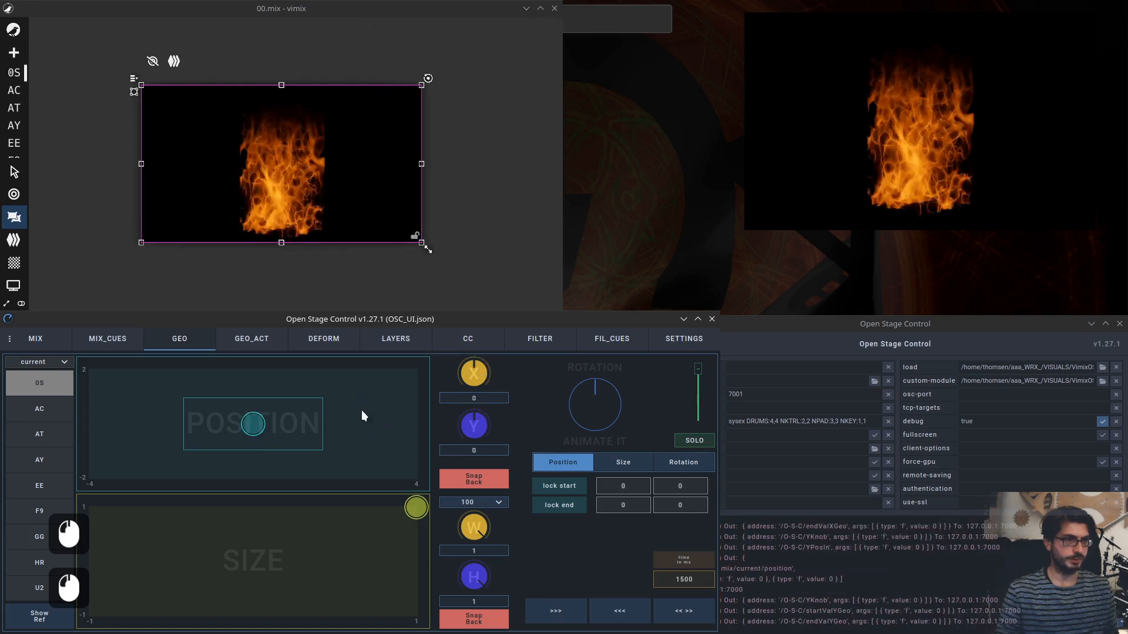
pyautogui.click(479, 478)
# Reposition source 05 with the position pad and X knob, ending at about X 0.52, Y 1.3.
pyautogui.moveTo(253, 427); pyautogui.dragTo(313, 404)
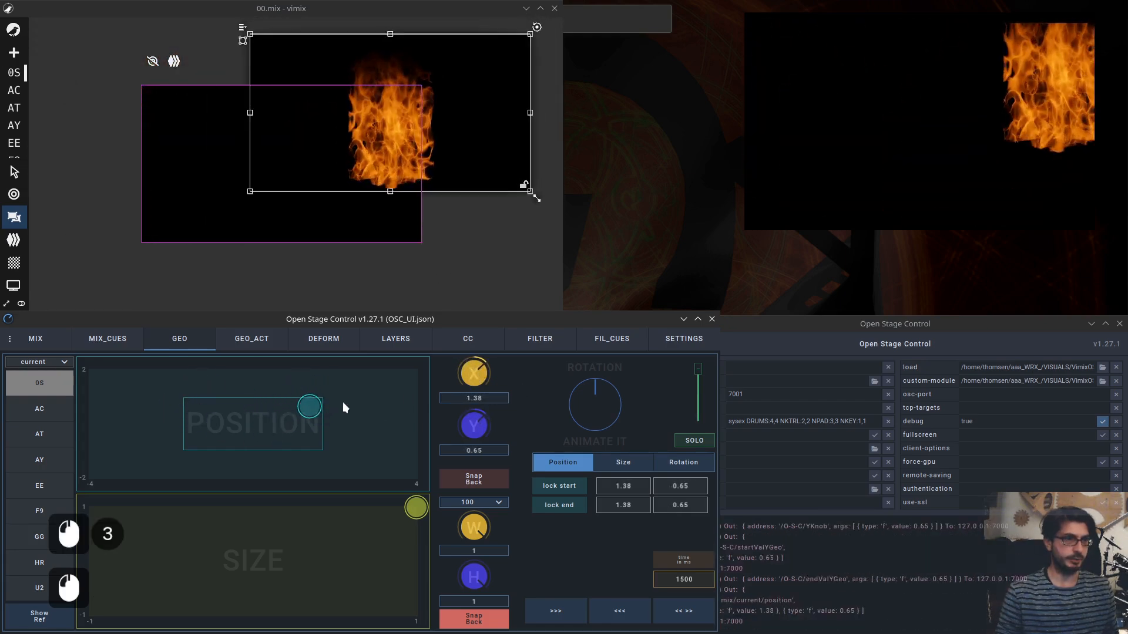
pyautogui.moveTo(475, 376); pyautogui.dragTo(477, 419)
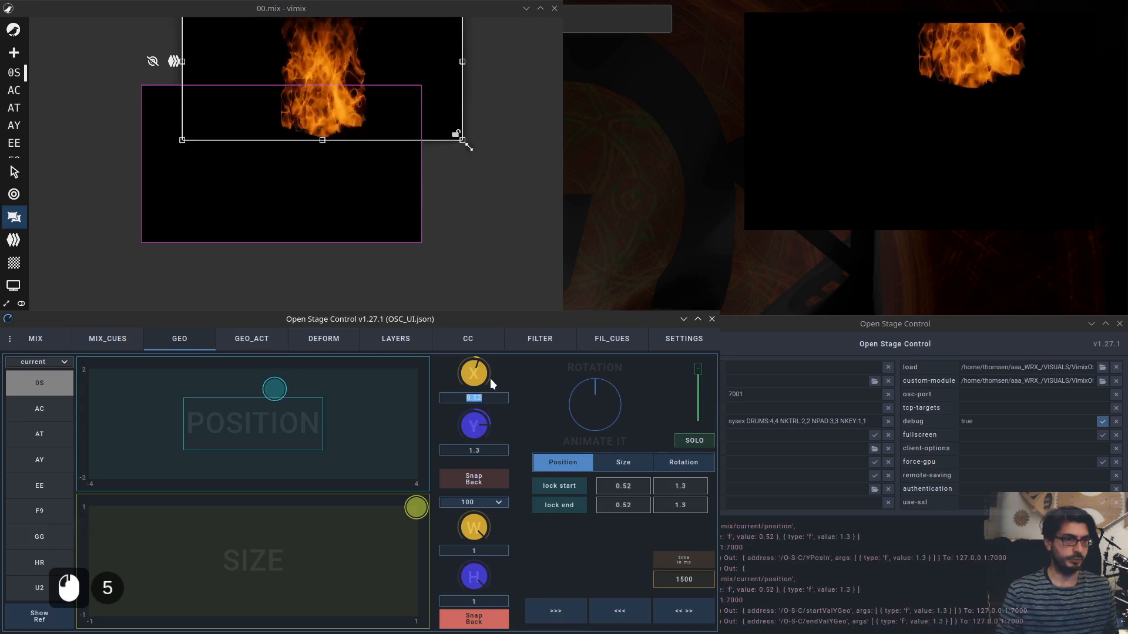
# Set source 05's X position to 0.3, then place the position pad point at about X 0.21, Y -0.12.
pyautogui.write('0.3')
pyautogui.press('KP_Enter')
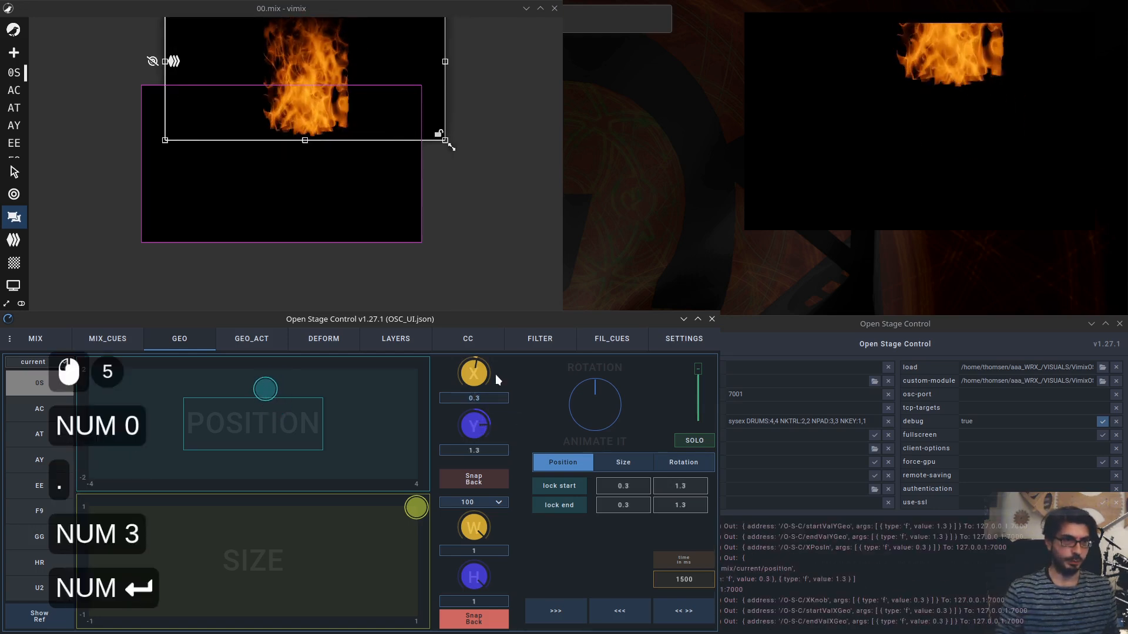
pyautogui.doubleClick(263, 393)
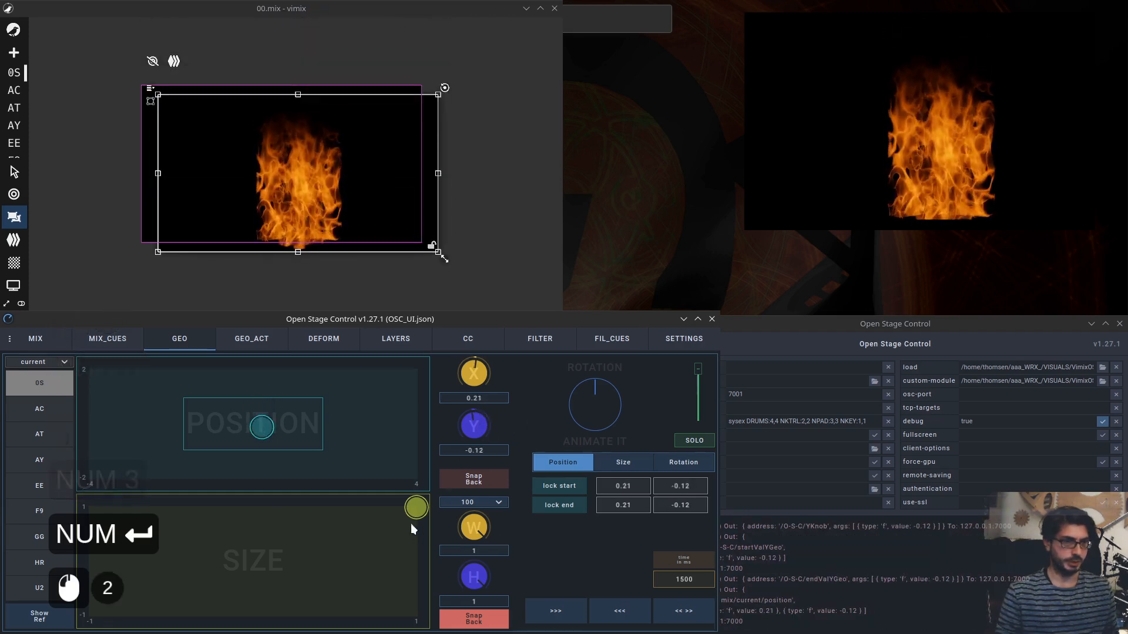
# Drag the size pad to shrink source 05 down to about 0.05 and release it to snap back.
pyautogui.moveTo(419, 513); pyautogui.dragTo(218, 577)
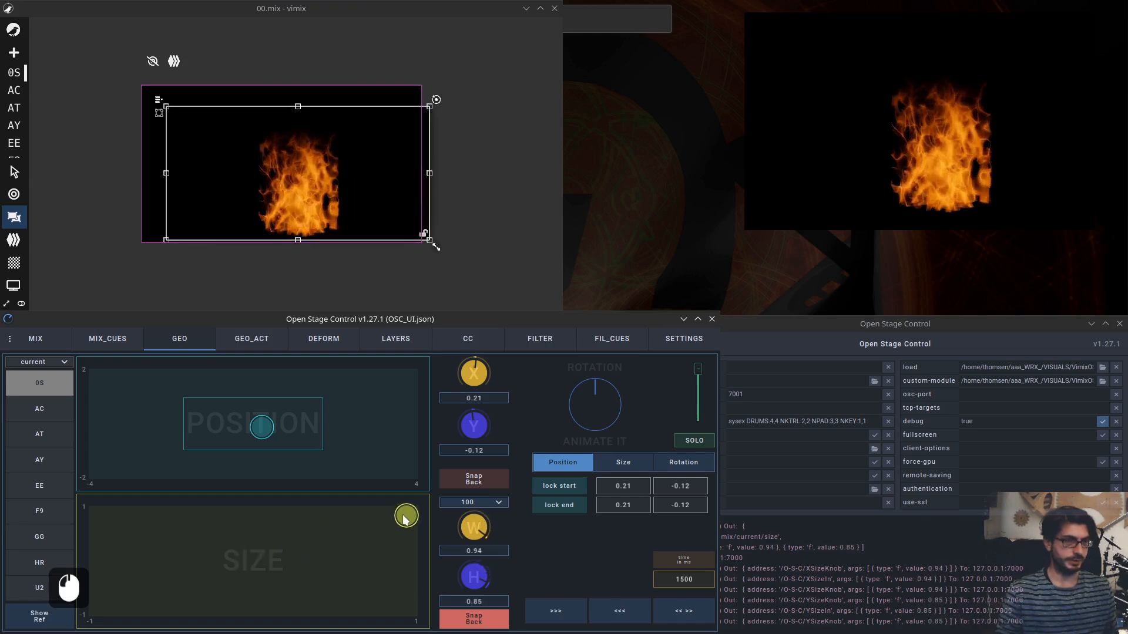
pyautogui.moveTo(404, 520); pyautogui.dragTo(262, 559)
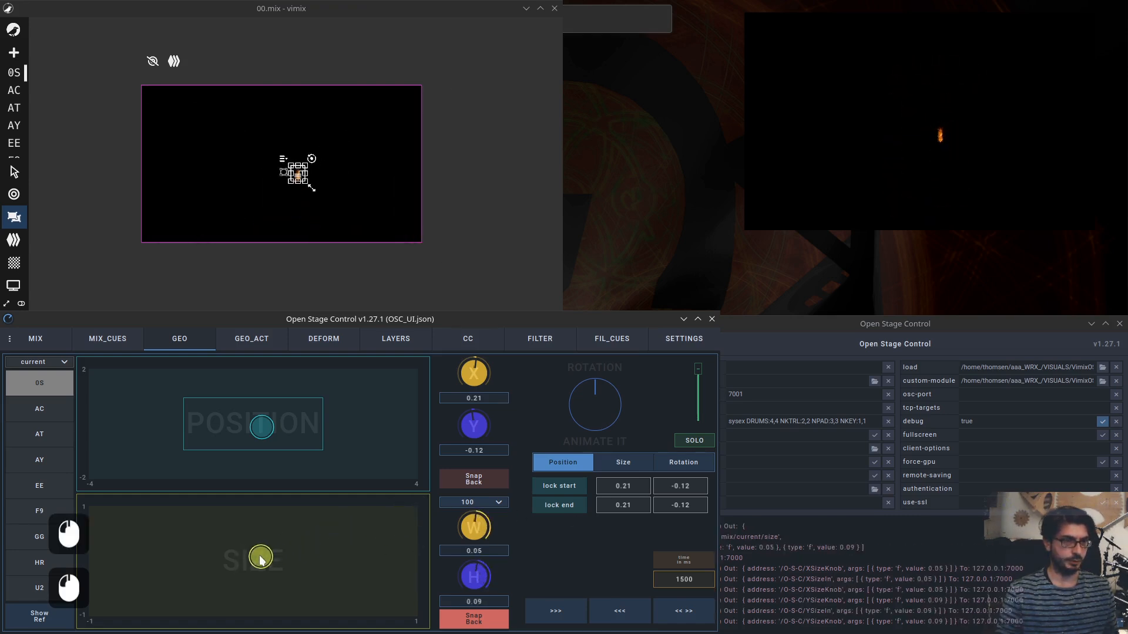
pyautogui.moveTo(362, 525); pyautogui.dragTo(415, 509)
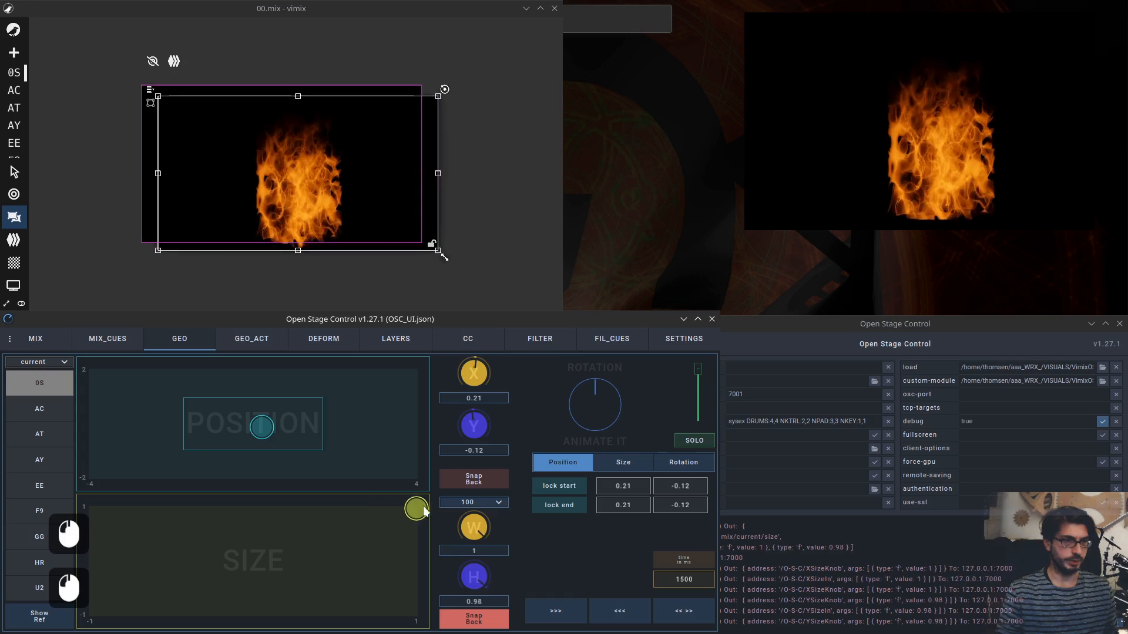
# Set the size range to 300 and drag the size pad for source 05.
pyautogui.click(496, 502)
pyautogui.click(476, 562)
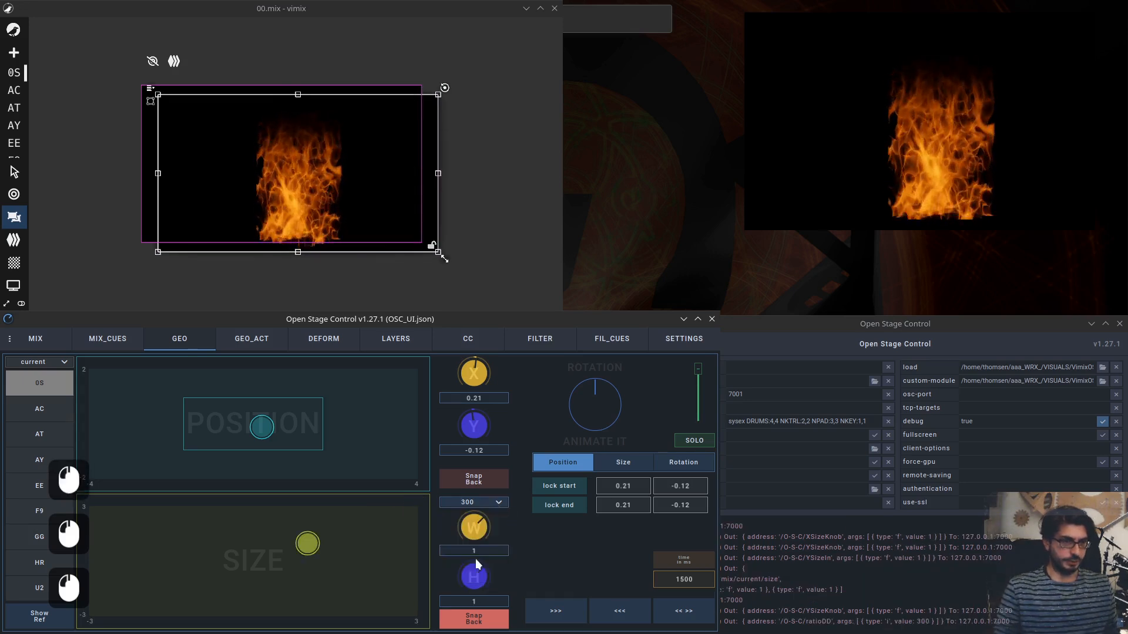
pyautogui.moveTo(307, 545); pyautogui.dragTo(335, 536)
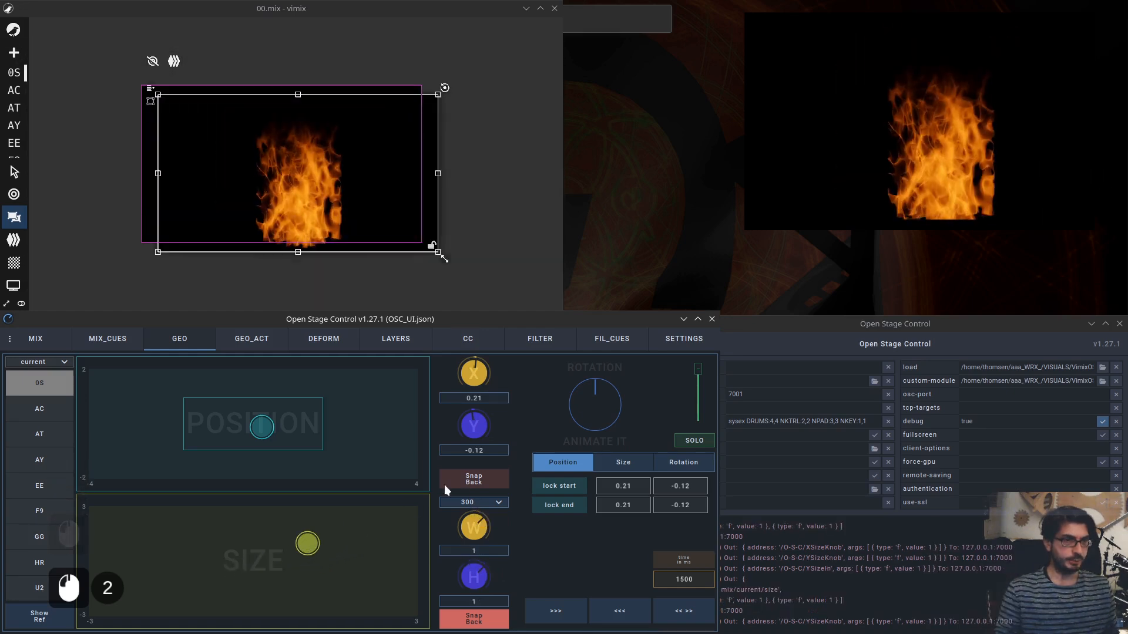
# Turn off Snap Back for size and enlarge source 05 to about W 1.98, H 1.68.
pyautogui.click(494, 504)
pyautogui.click(472, 517)
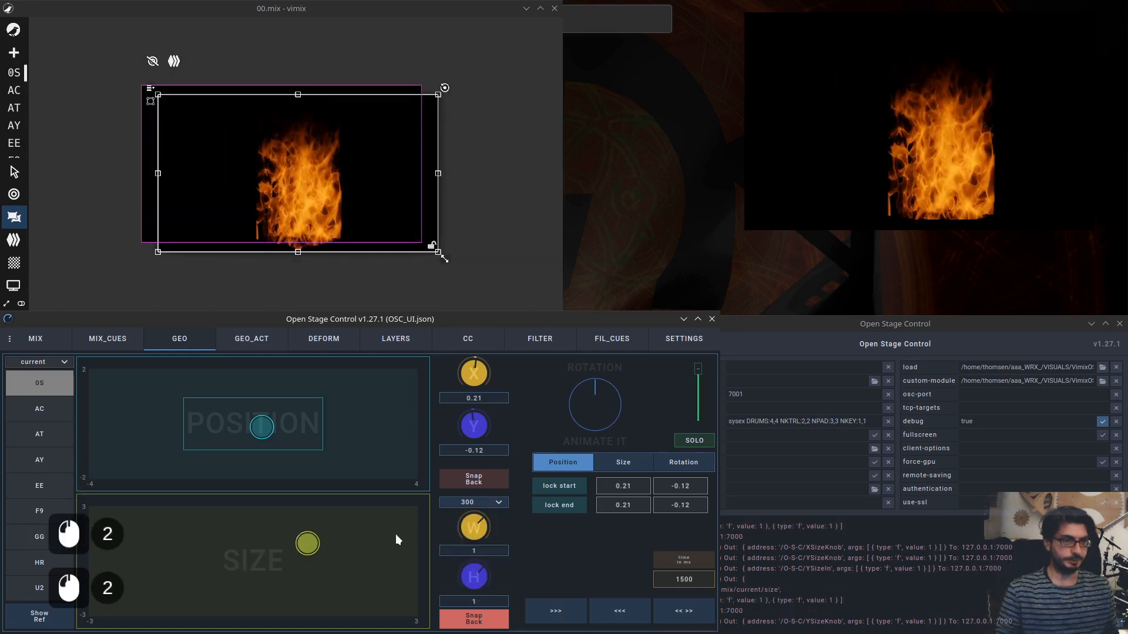
pyautogui.click(496, 617)
pyautogui.moveTo(278, 546); pyautogui.dragTo(338, 532)
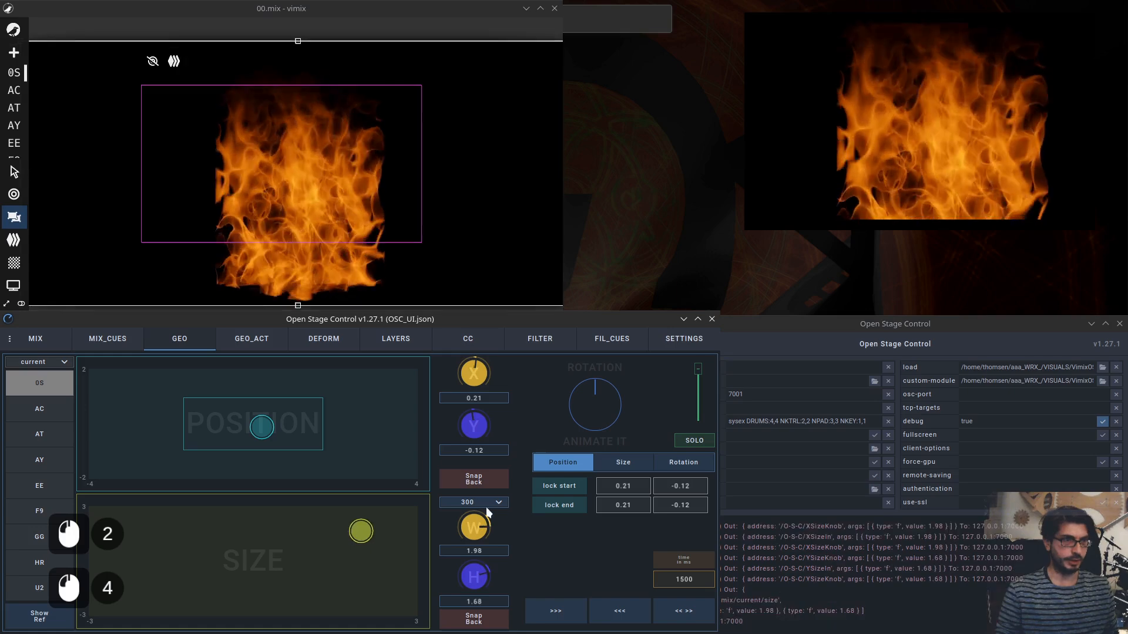
# Set the size range to 500 and stretch source 05 to about W 2.61, H 1.03.
pyautogui.click(496, 505)
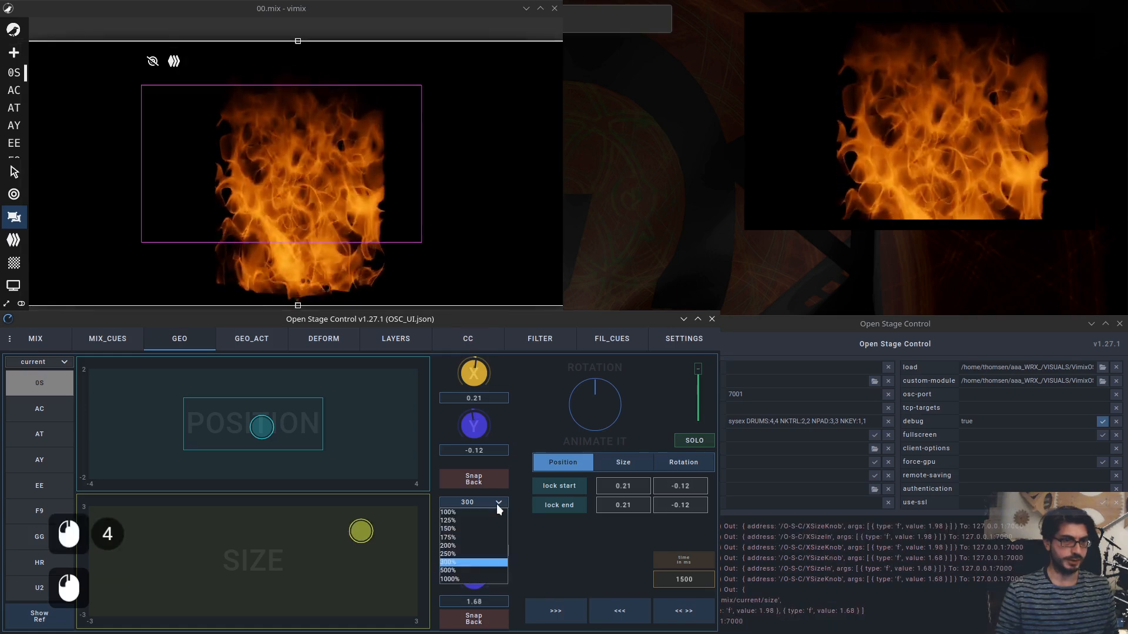
pyautogui.click(470, 570)
pyautogui.moveTo(327, 538)
pyautogui.mouseDown()
pyautogui.moveTo(366, 531)
pyautogui.moveTo(339, 549)
pyautogui.mouseUp()
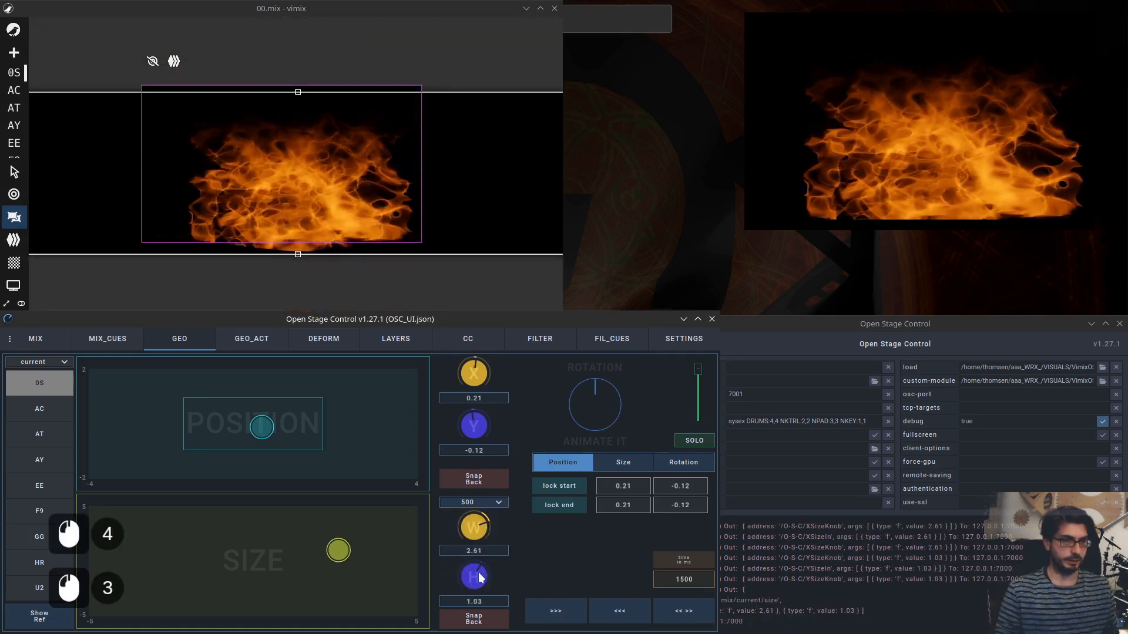
# Turn on Show Ref and set the size range back to 100.
pyautogui.click(58, 614)
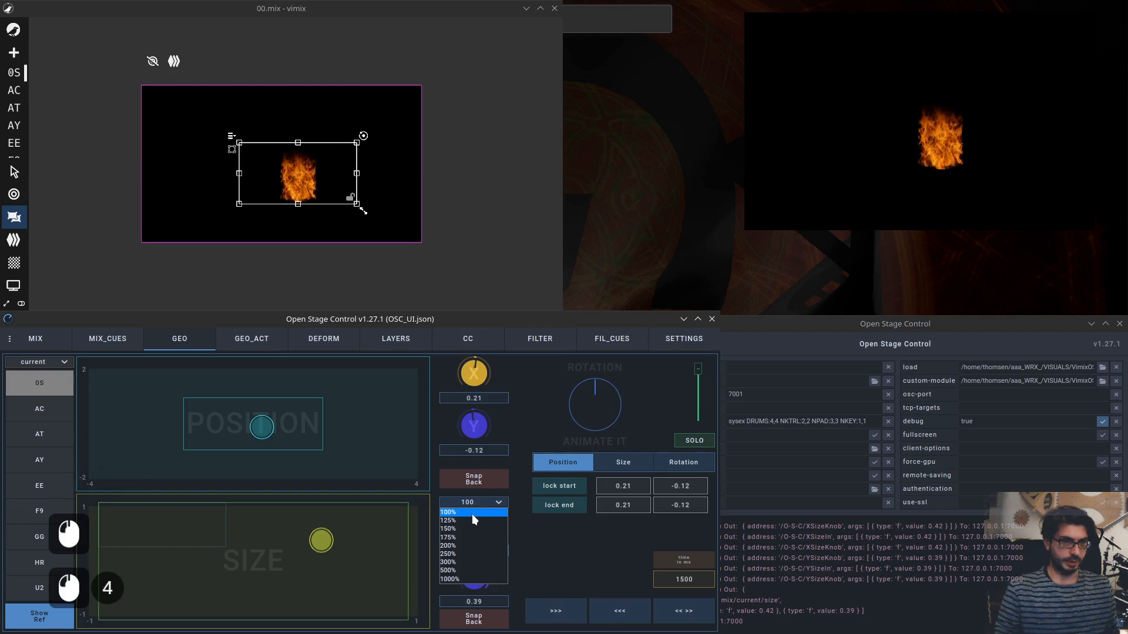
pyautogui.click(472, 513)
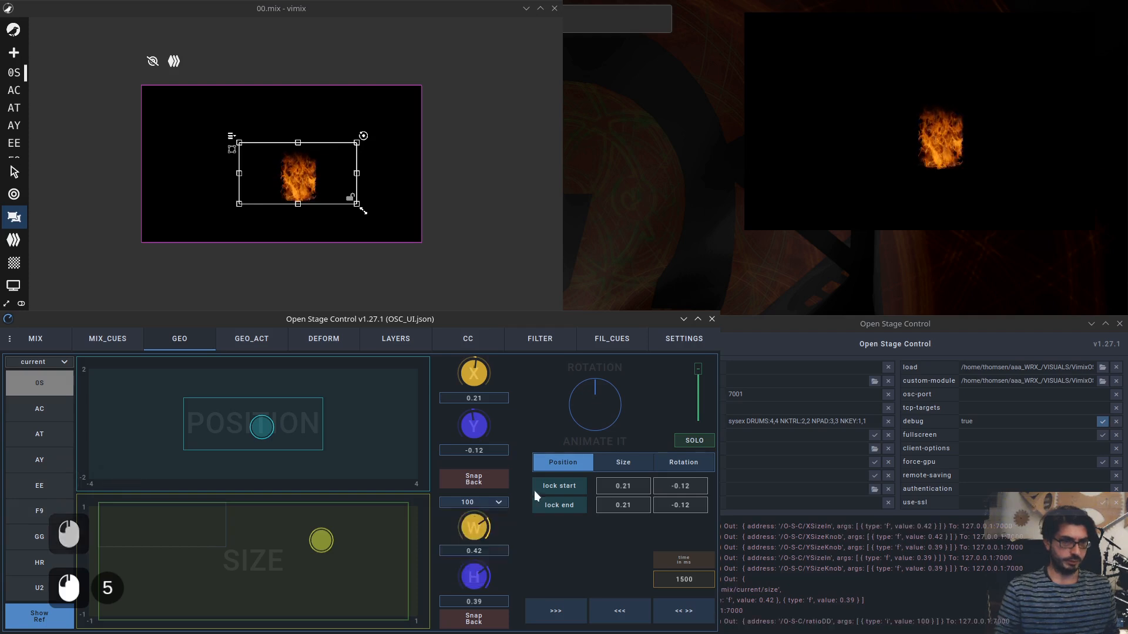
# Turn Snap Back back on for size, drag the size pad, and turn Snap Back on for position.
pyautogui.click(483, 622)
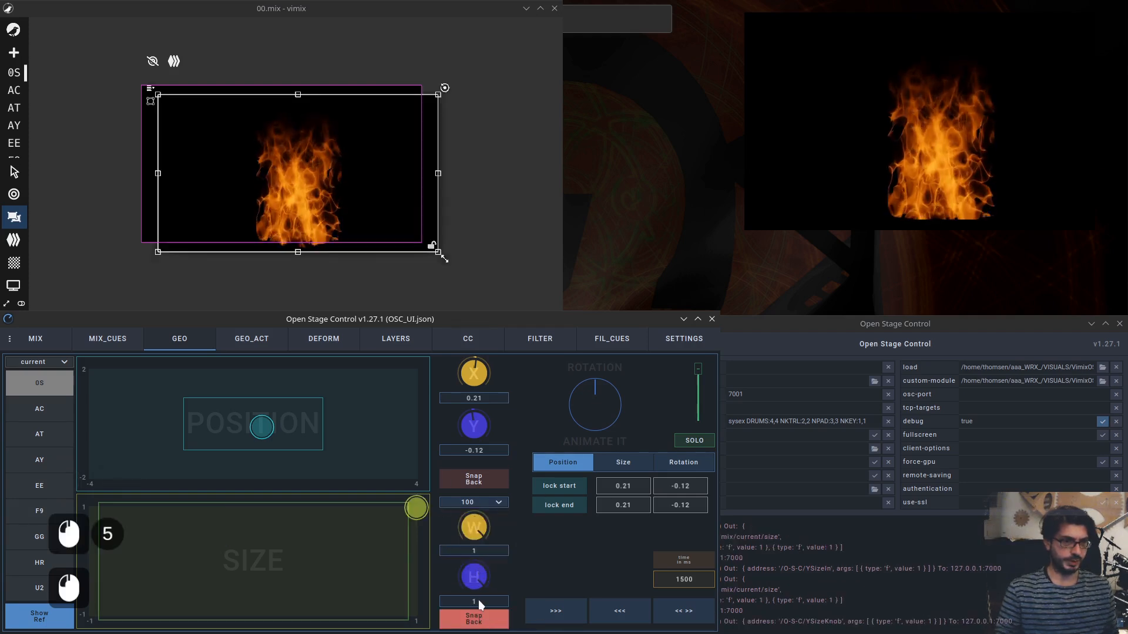
pyautogui.moveTo(409, 505)
pyautogui.mouseDown()
pyautogui.moveTo(357, 516)
pyautogui.moveTo(404, 492)
pyautogui.mouseUp()
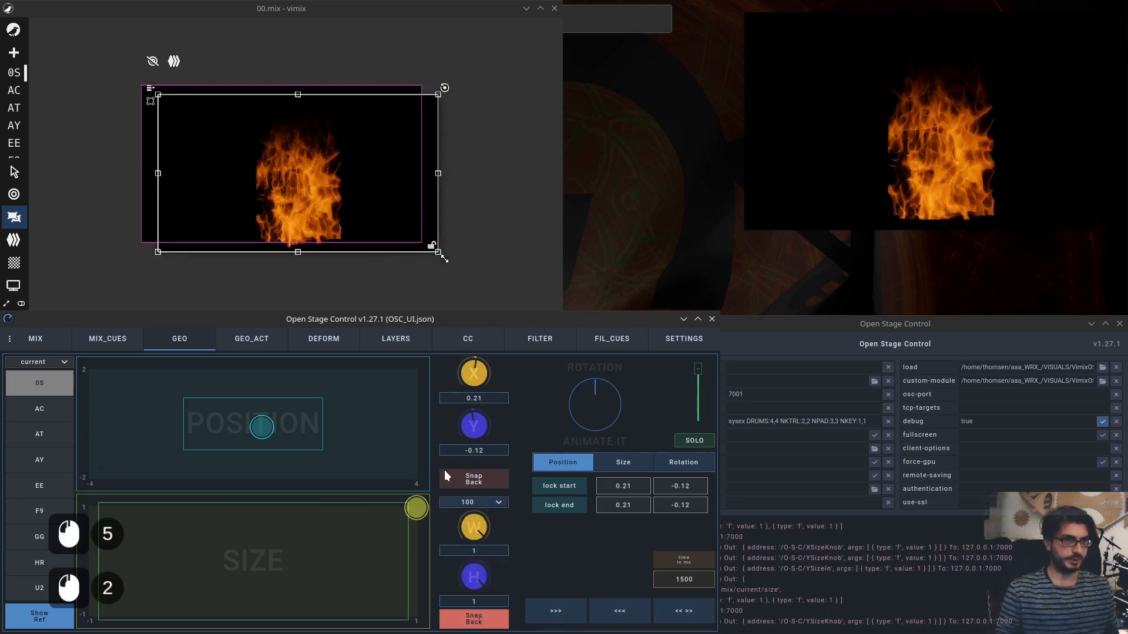
pyautogui.click(471, 480)
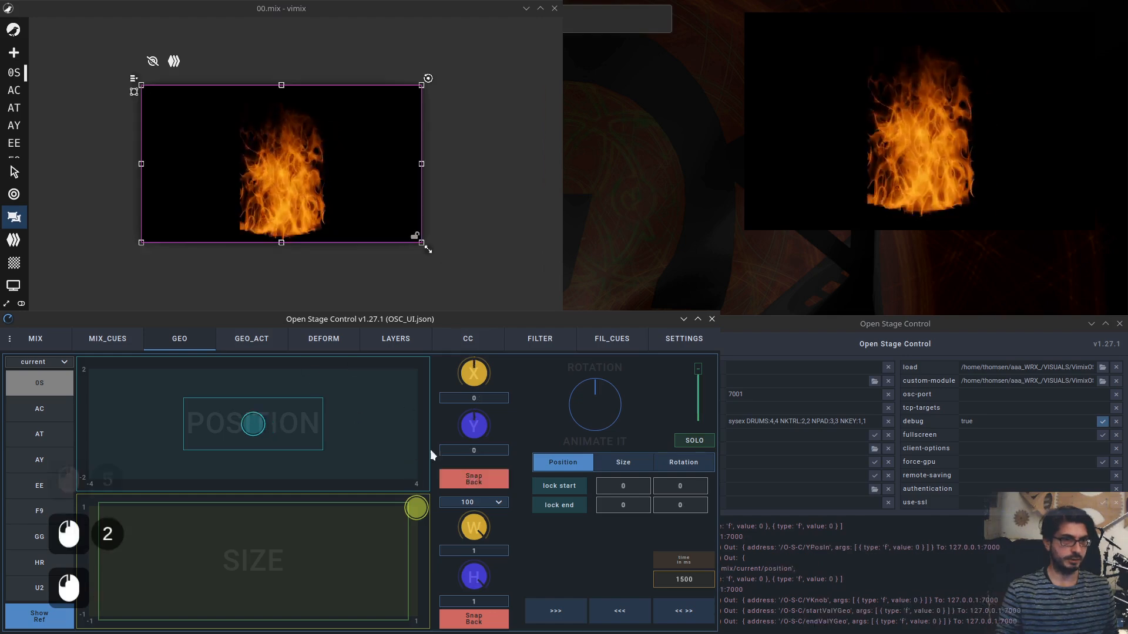
# Rotate source 05 with the rotation knob, reset its rotation to 0, and nudge the alpha fader to full.
pyautogui.moveTo(601, 404)
pyautogui.mouseDown()
pyautogui.moveTo(601, 393)
pyautogui.moveTo(607, 427)
pyautogui.moveTo(597, 386)
pyautogui.moveTo(593, 401)
pyautogui.mouseUp()
pyautogui.doubleClick(593, 403)
pyautogui.doubleClick(593, 397)
pyautogui.click(597, 407)
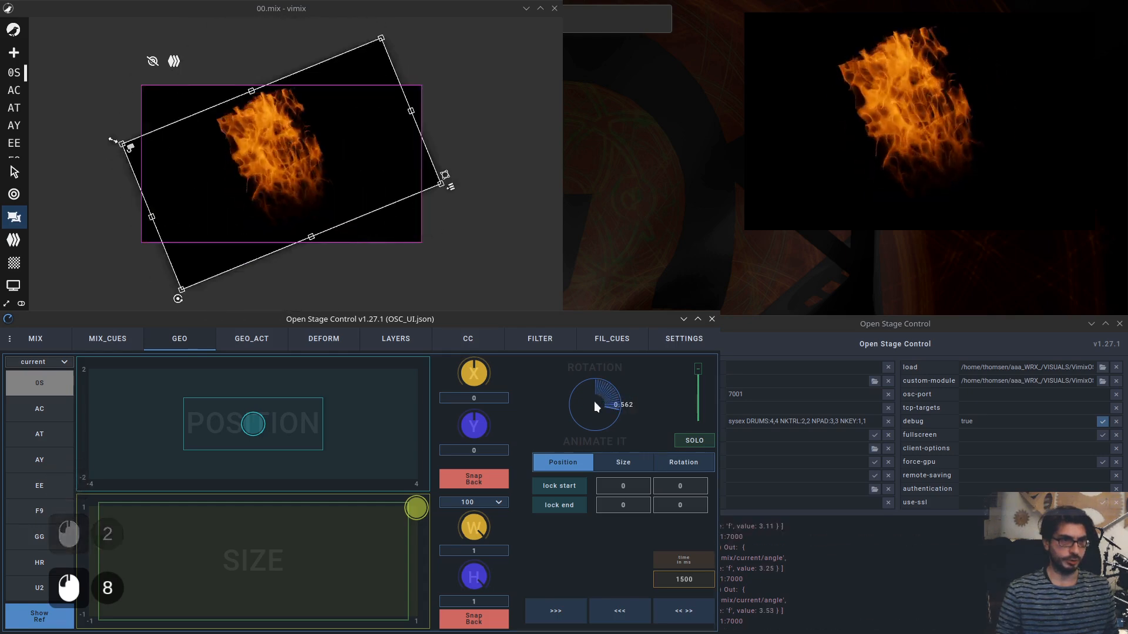
pyautogui.doubleClick(594, 401)
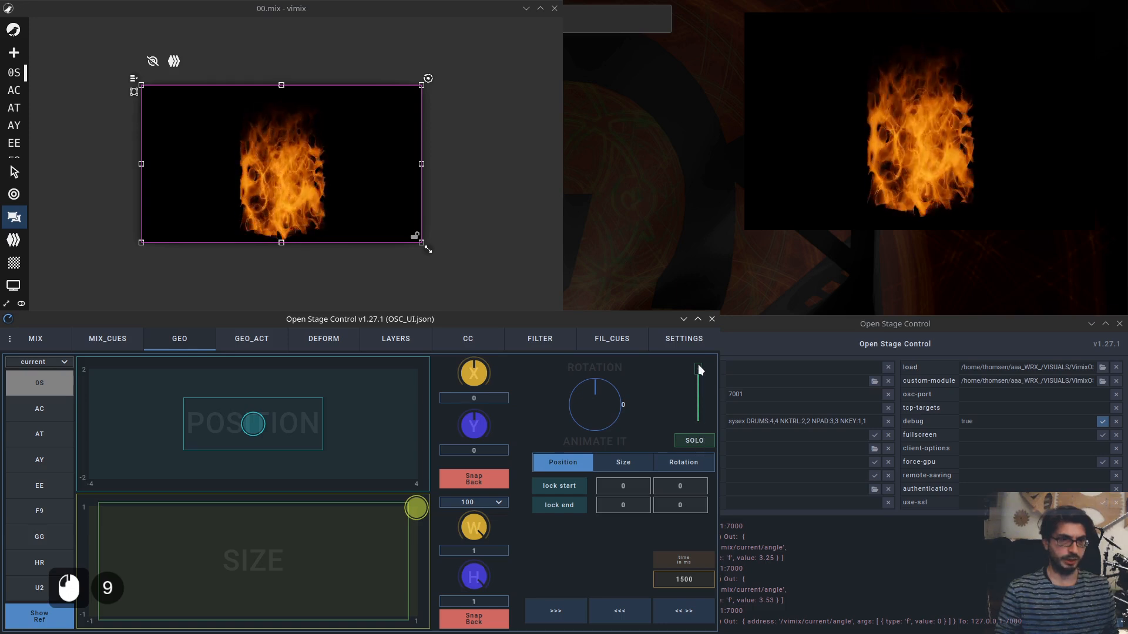
pyautogui.moveTo(699, 371); pyautogui.dragTo(699, 369)
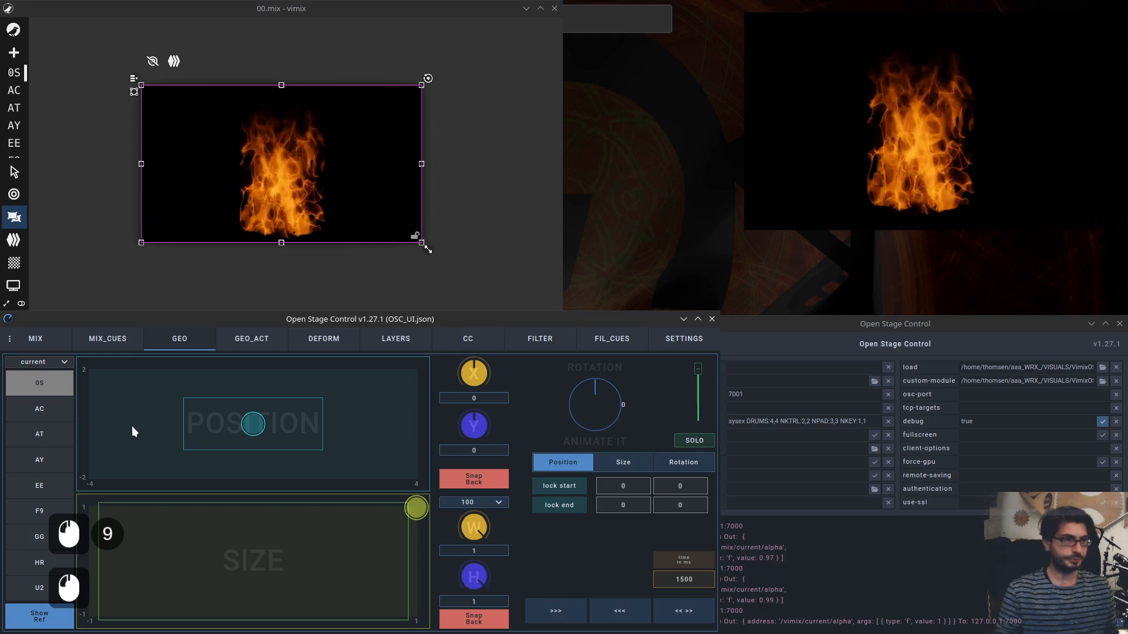
# On the MIX page target All sources and fade their alpha down to about 0.47, viewing the mixing view.
pyautogui.click(70, 346)
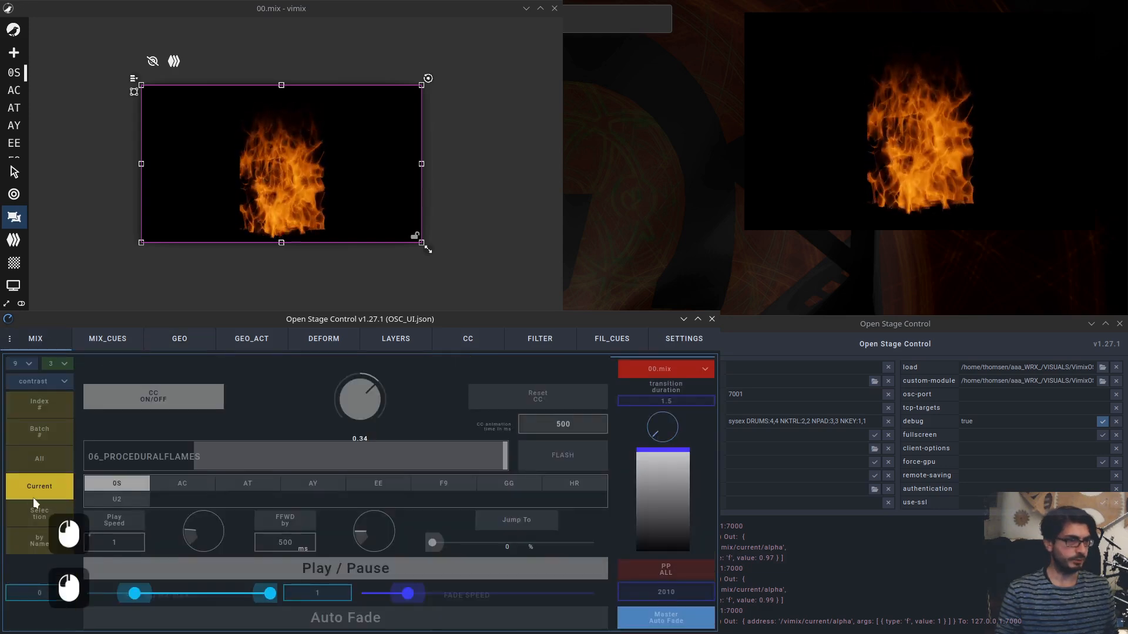
pyautogui.click(42, 460)
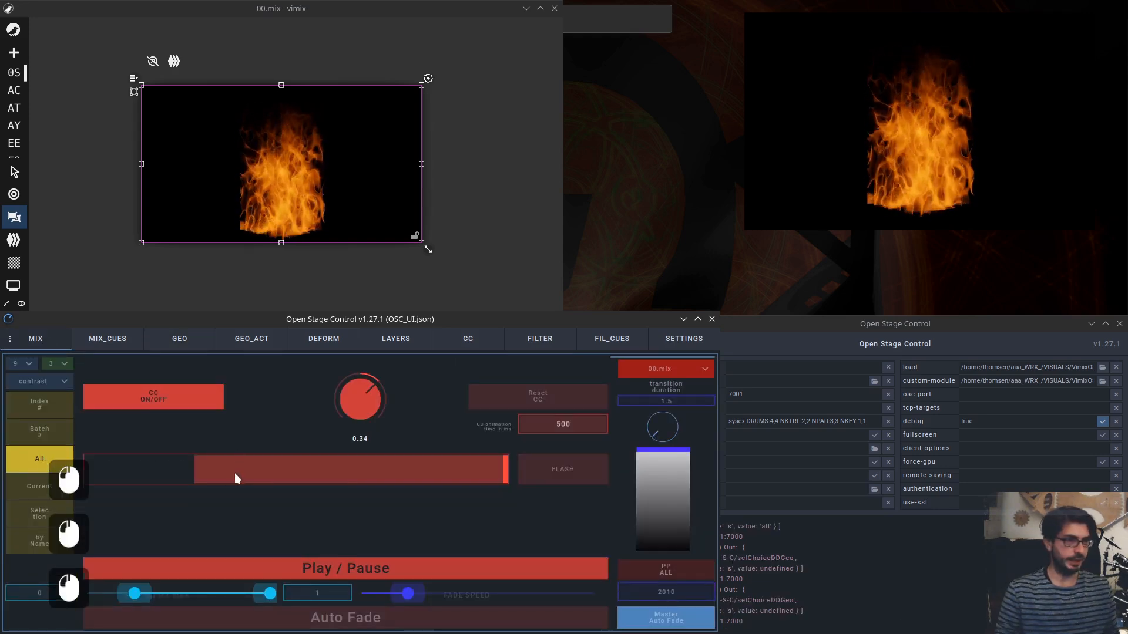
pyautogui.moveTo(235, 475)
pyautogui.mouseDown()
pyautogui.moveTo(360, 470)
pyautogui.moveTo(247, 470)
pyautogui.mouseUp()
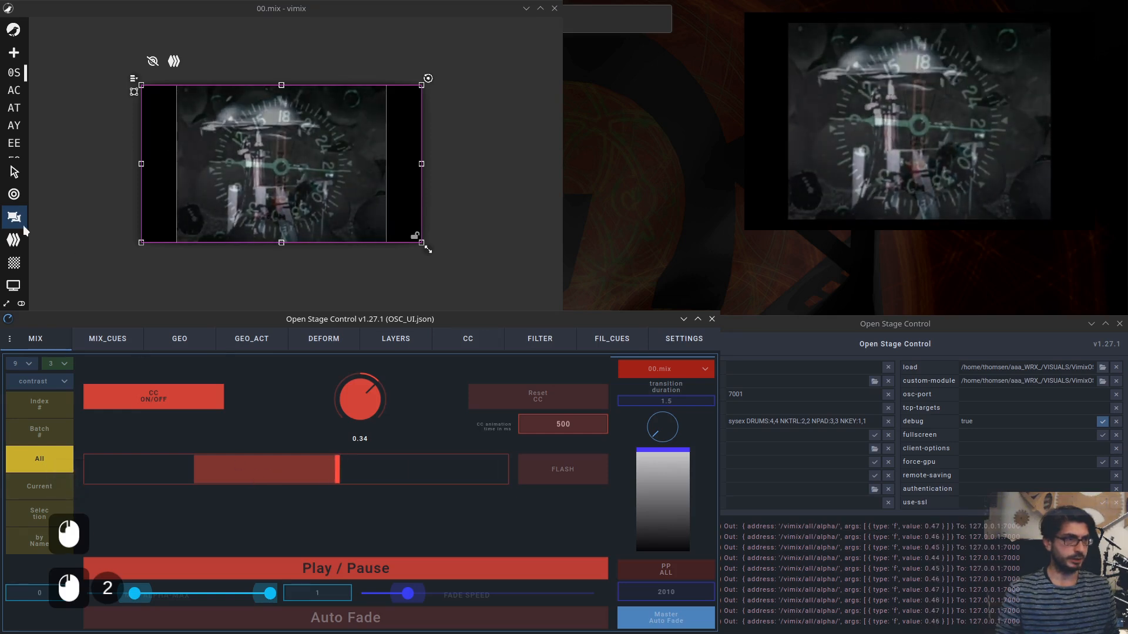
pyautogui.click(18, 197)
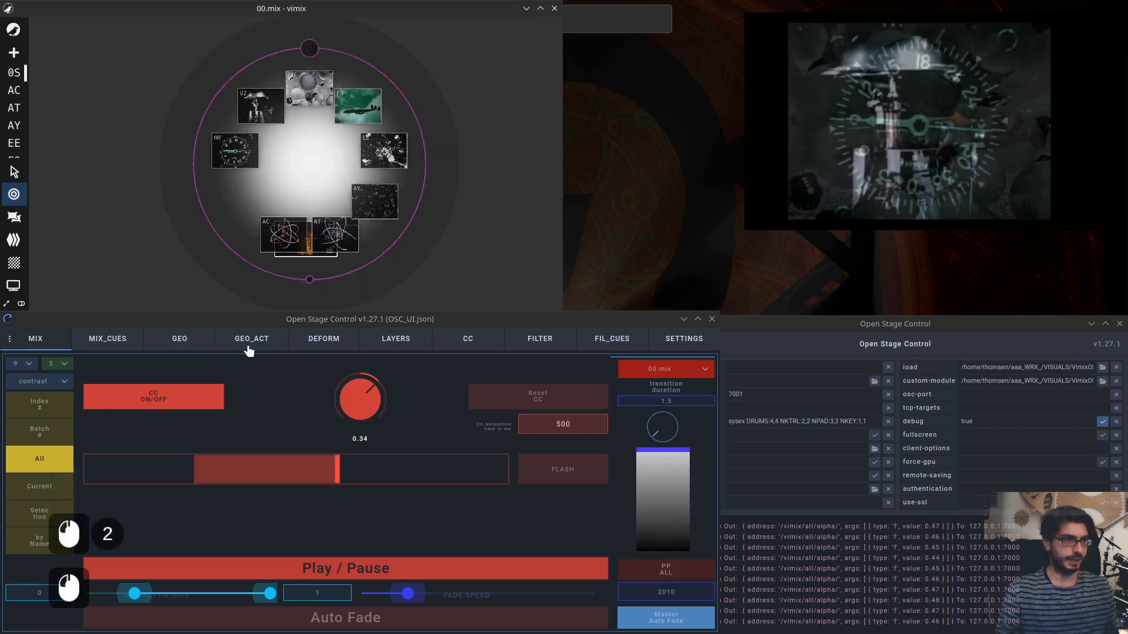
# Return to GEO and center the position pad for the targeted sources.
pyautogui.click(192, 342)
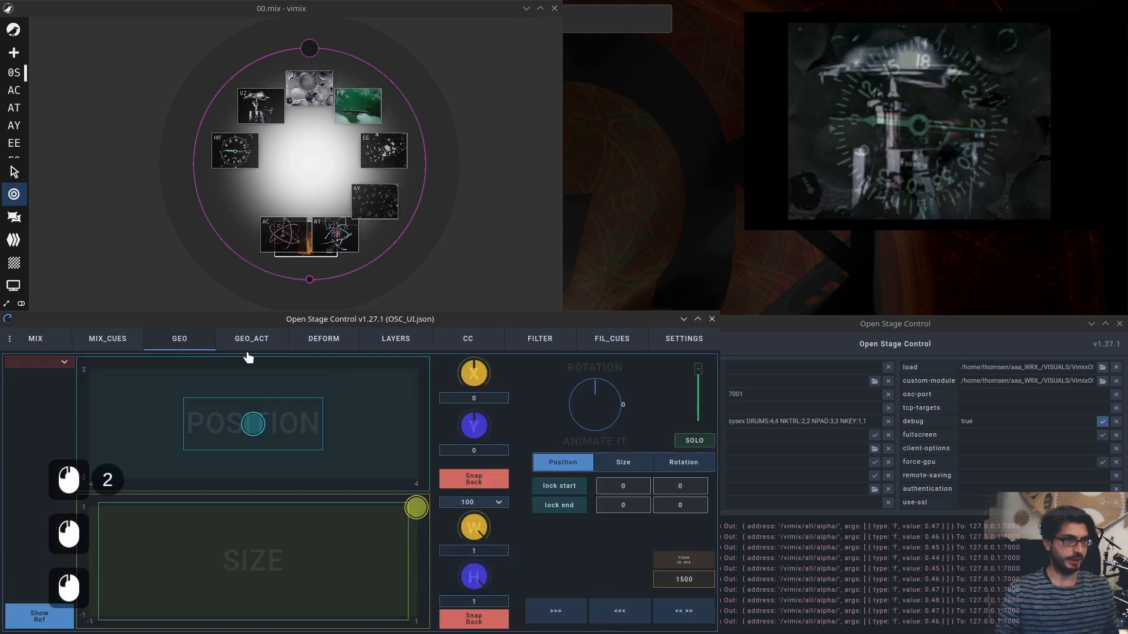
pyautogui.click(256, 428)
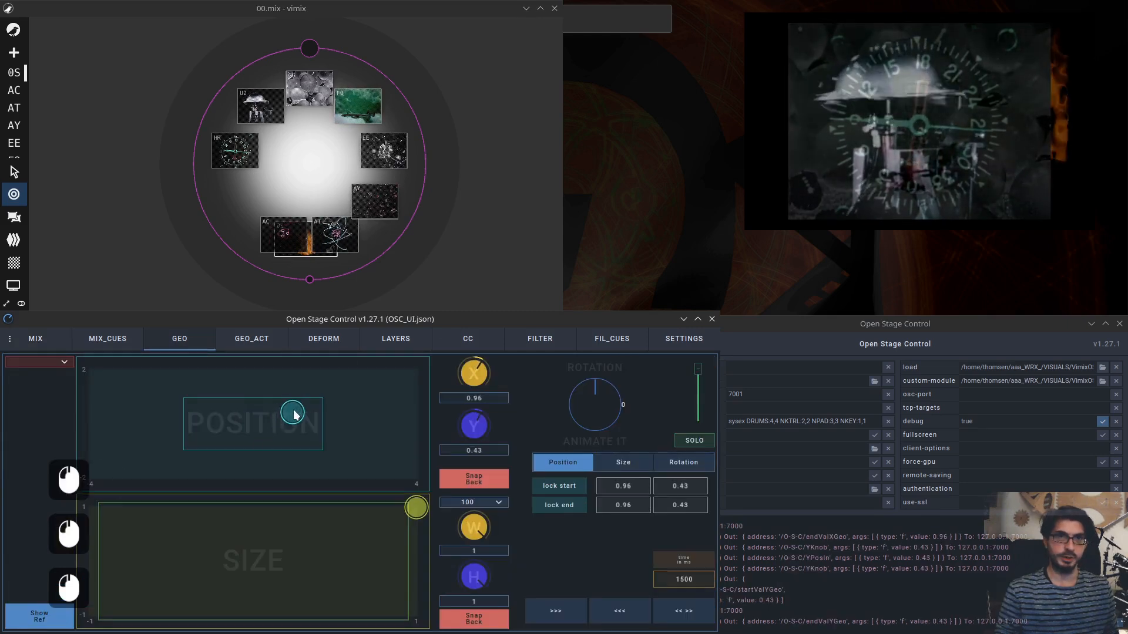
# On the LAYERS page set all sources' blend mode to screen.
pyautogui.click(396, 340)
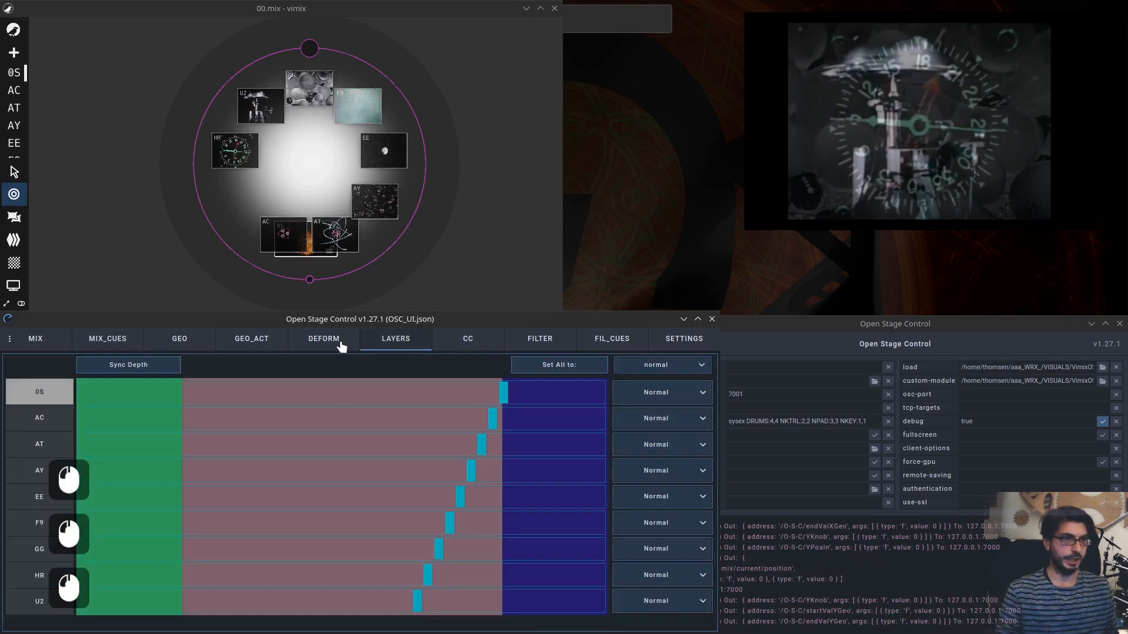
pyautogui.click(672, 361)
pyautogui.click(653, 383)
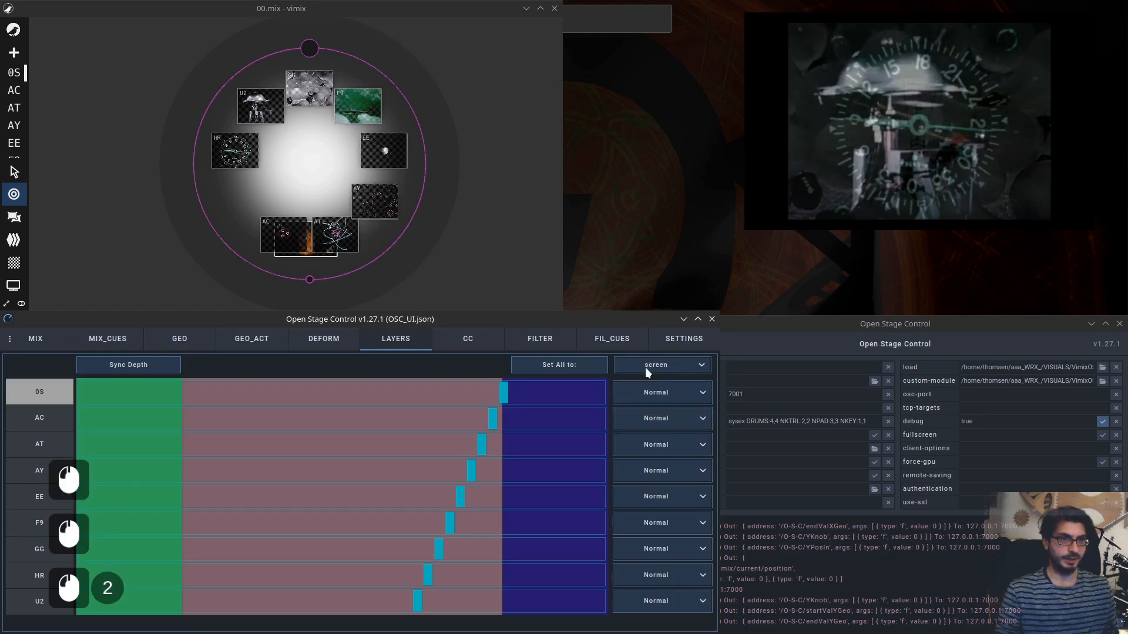
pyautogui.click(546, 370)
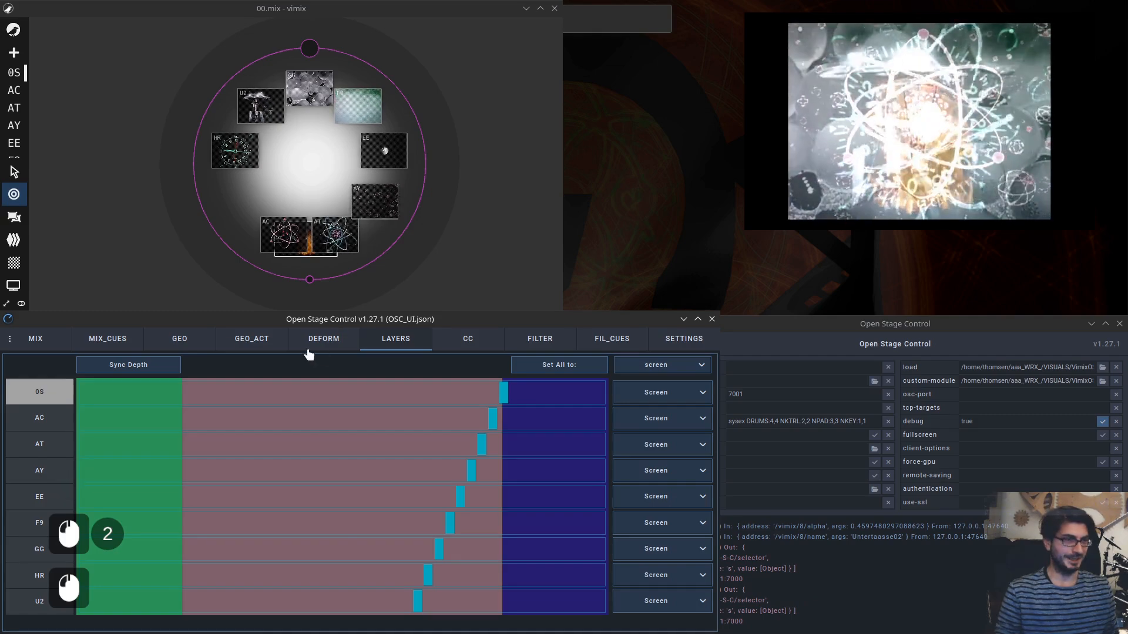
# Glance at GEO_ACT, then on GEO raise the alpha fader to full.
pyautogui.click(249, 342)
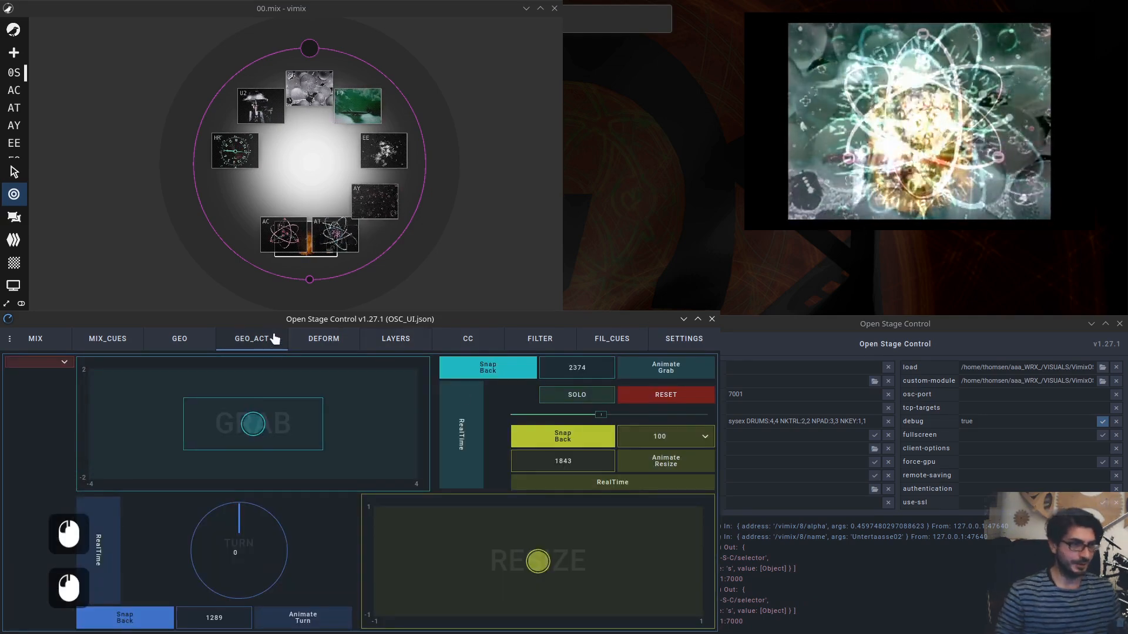
pyautogui.click(212, 340)
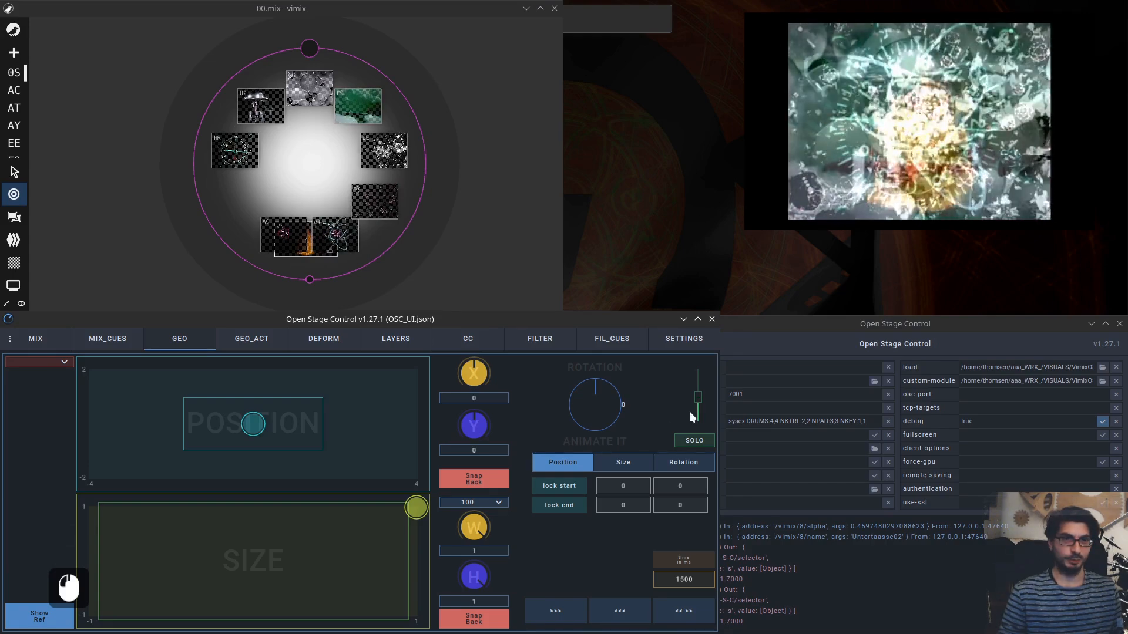
pyautogui.click(698, 398)
pyautogui.moveTo(698, 397); pyautogui.dragTo(700, 366)
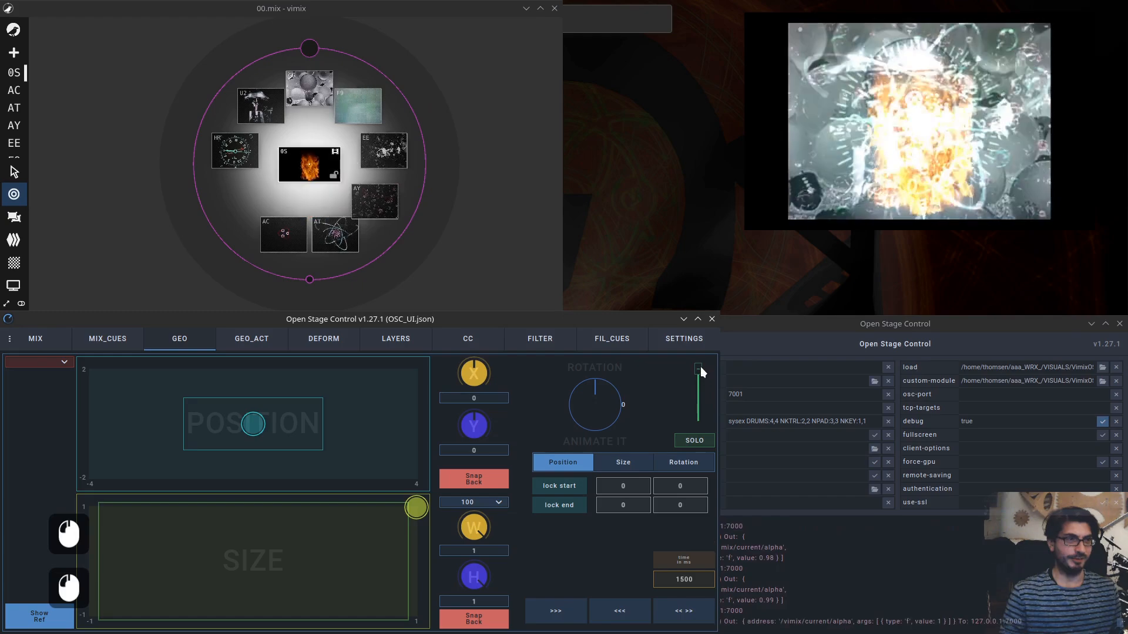
# Switch the GEO target selector back to current and raise source 05's alpha to full.
pyautogui.click(40, 363)
pyautogui.click(47, 372)
pyautogui.click(41, 386)
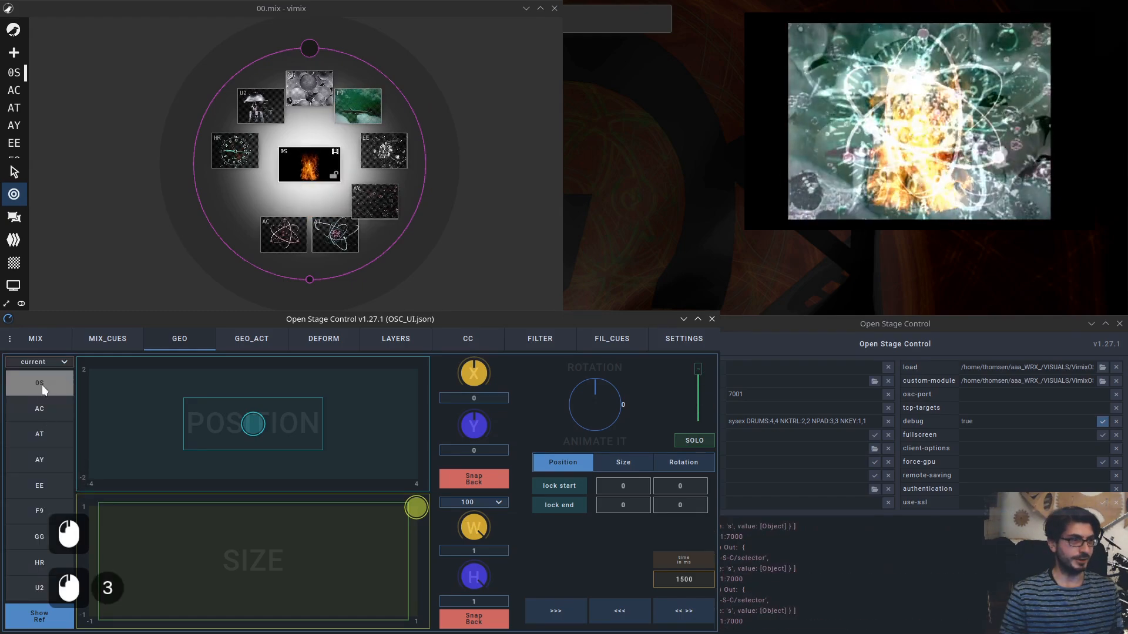
pyautogui.moveTo(695, 374)
pyautogui.mouseDown()
pyautogui.moveTo(695, 389)
pyautogui.moveTo(698, 366)
pyautogui.mouseUp()
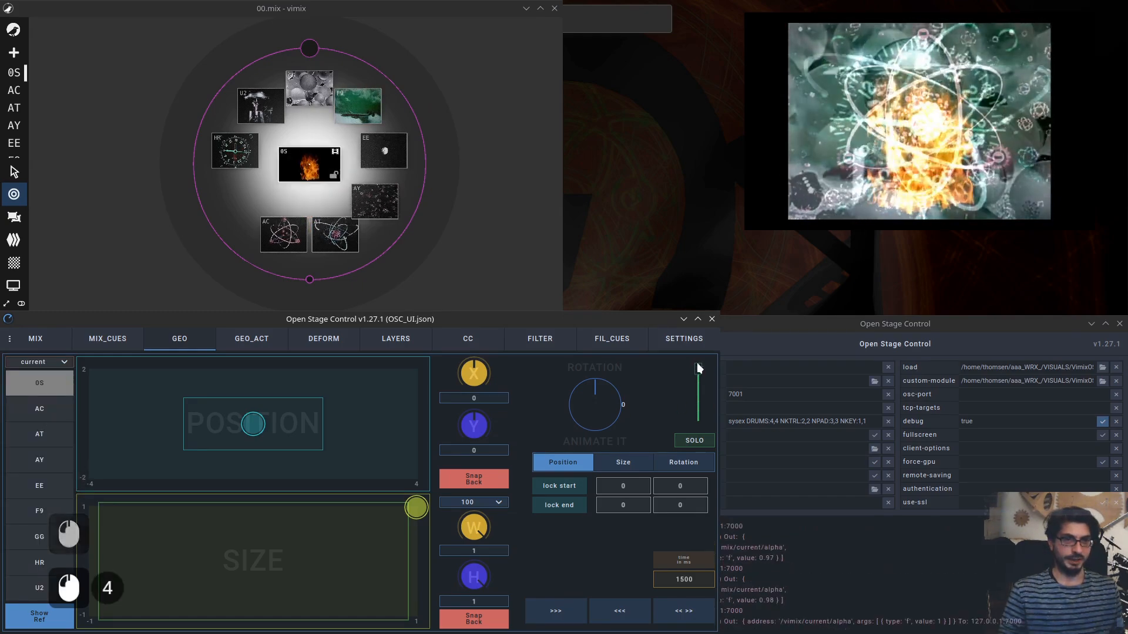
# Toggle SOLO for source 05 on and off several times.
pyautogui.click(697, 441)
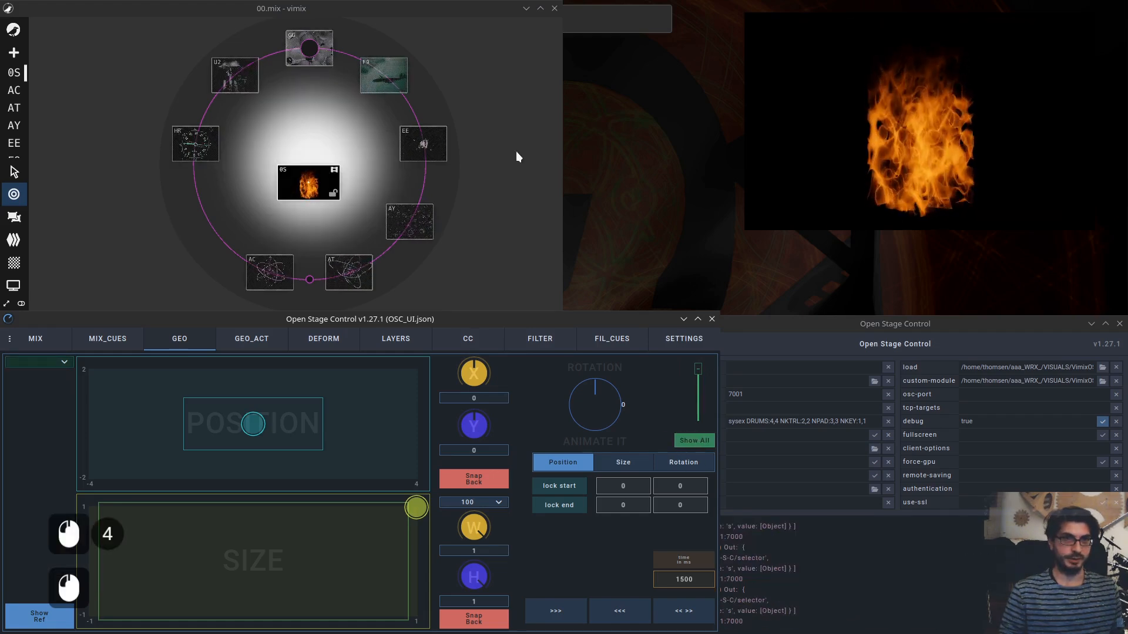
pyautogui.click(695, 439)
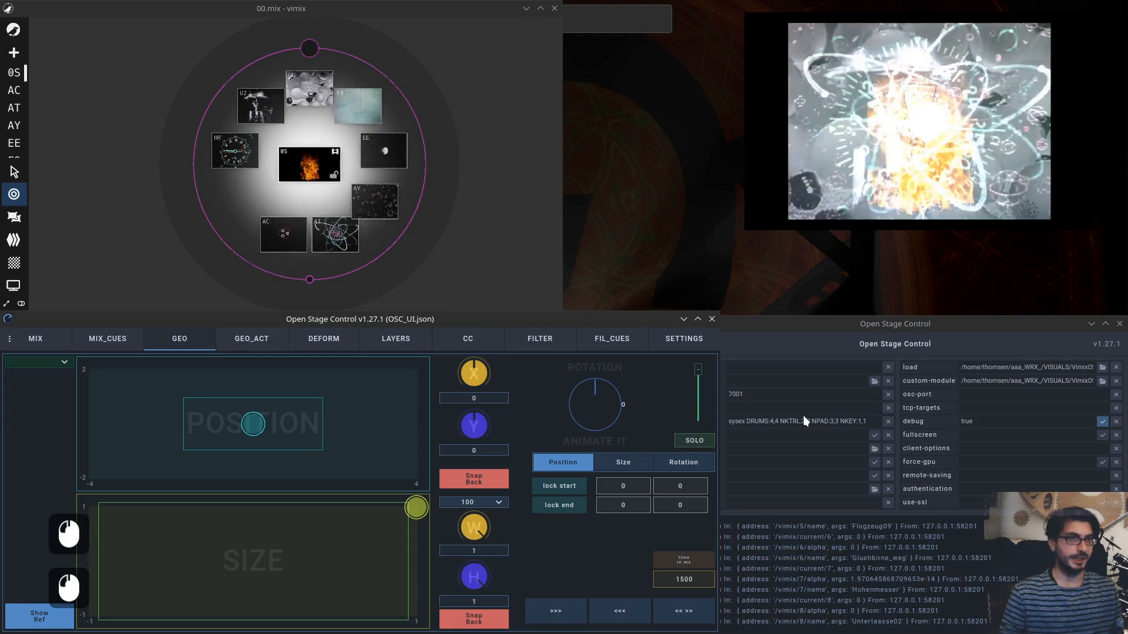
pyautogui.click(696, 438)
pyautogui.click(696, 439)
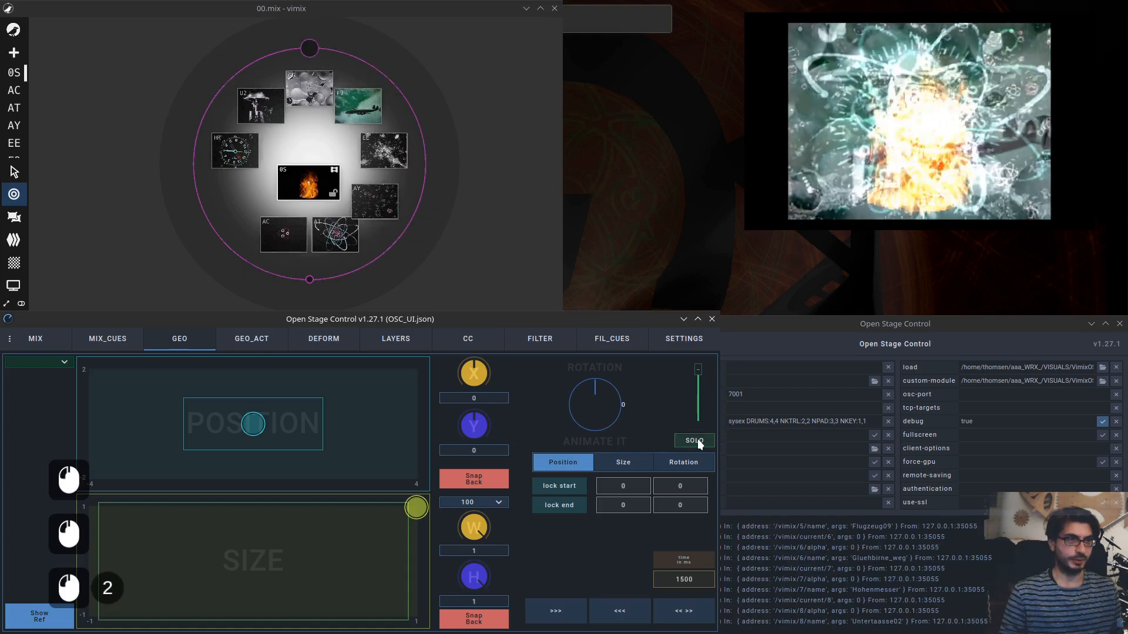
pyautogui.click(697, 438)
pyautogui.click(697, 438)
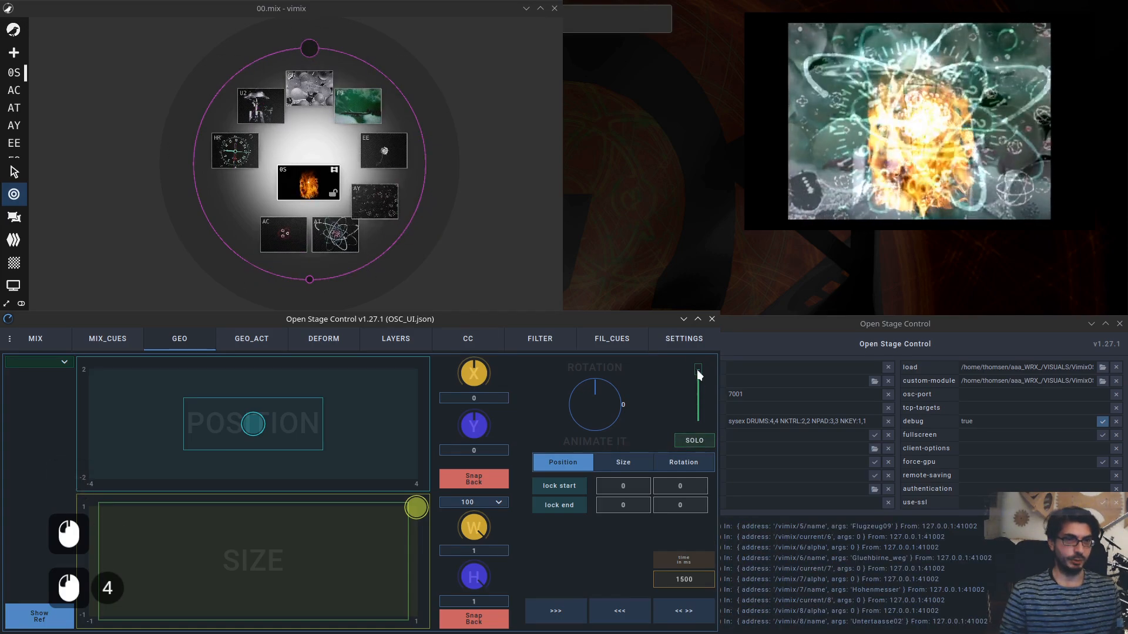
# Switch the MIX target to All and raise every source's alpha with the fader.
pyautogui.moveTo(697, 388); pyautogui.dragTo(703, 379)
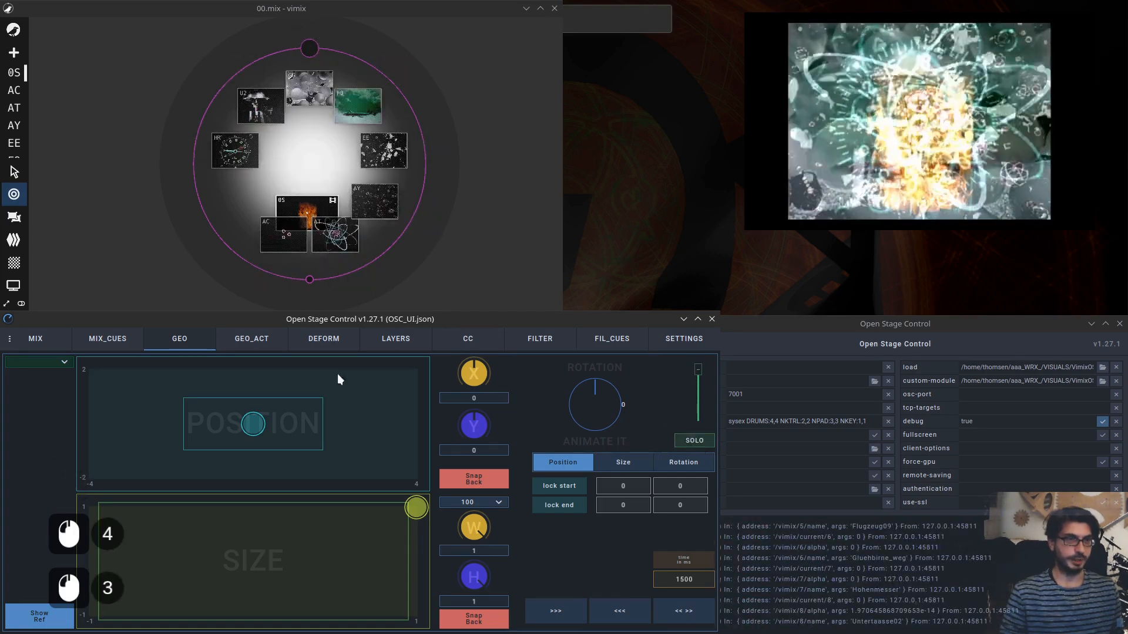
pyautogui.click(35, 338)
pyautogui.click(36, 458)
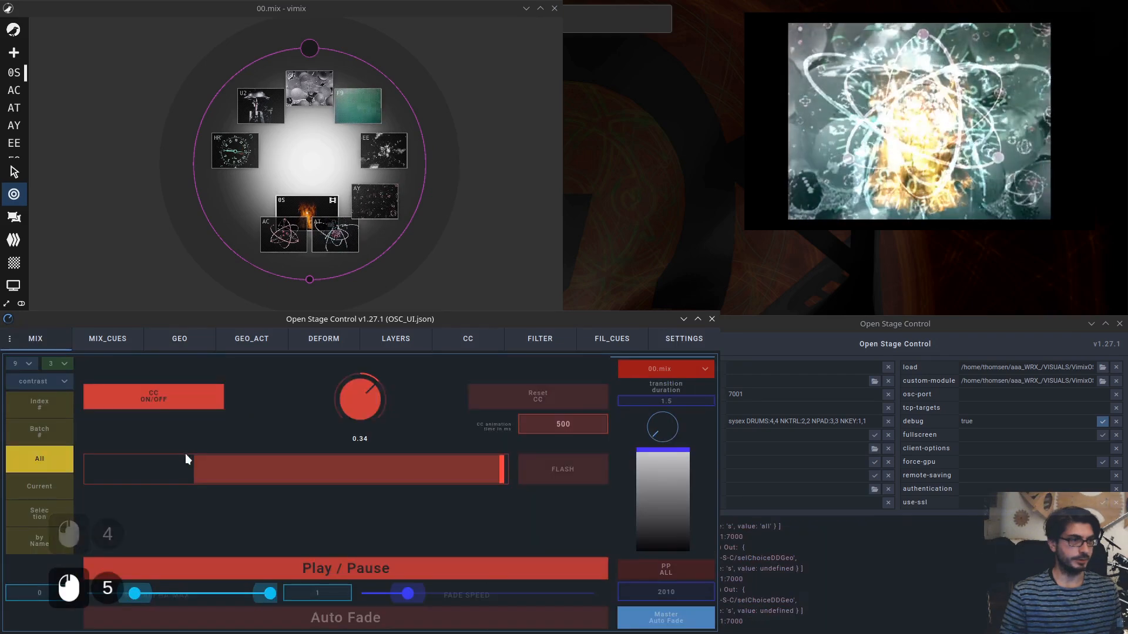
pyautogui.click(471, 467)
pyautogui.moveTo(472, 467); pyautogui.dragTo(410, 471)
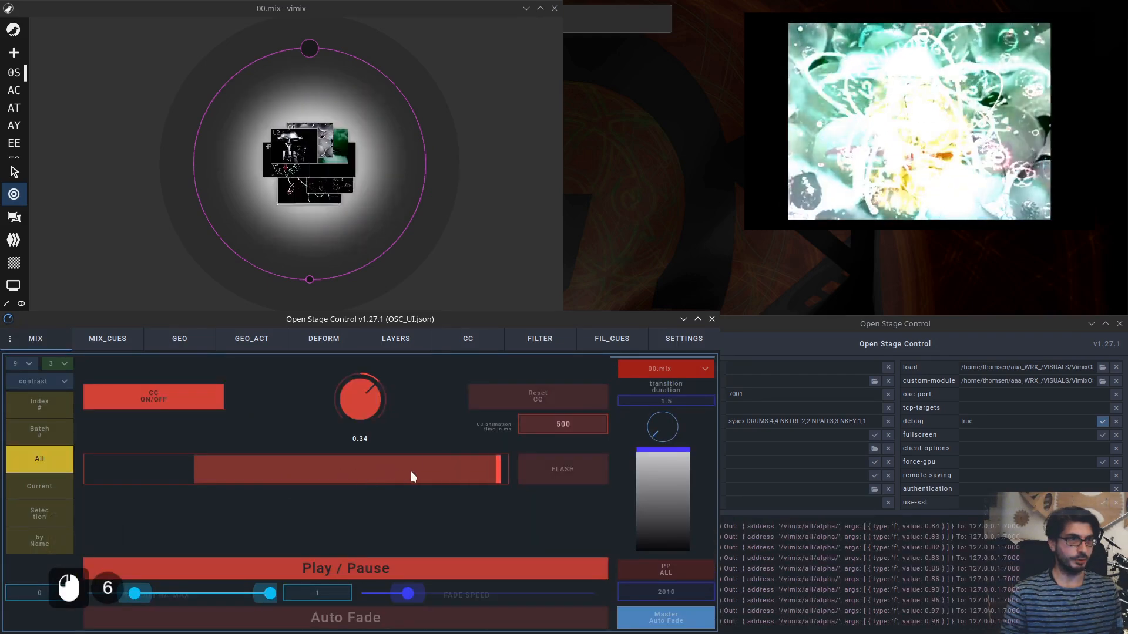
# On GEO, toggle SOLO and adjust the current source's alpha fader back up.
pyautogui.click(182, 339)
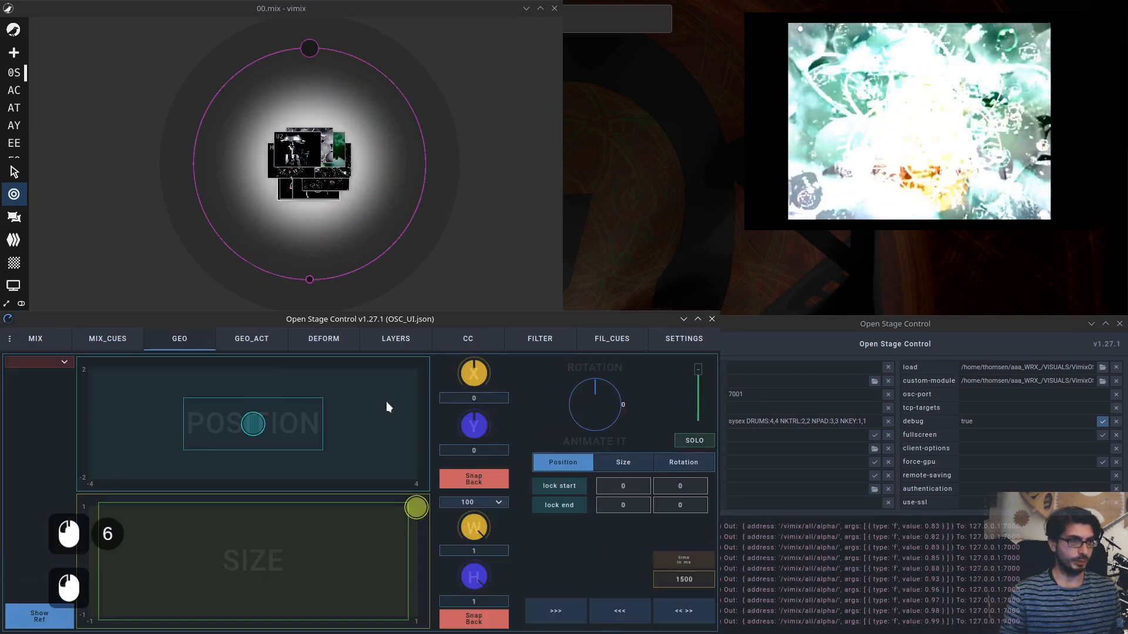
pyautogui.click(694, 439)
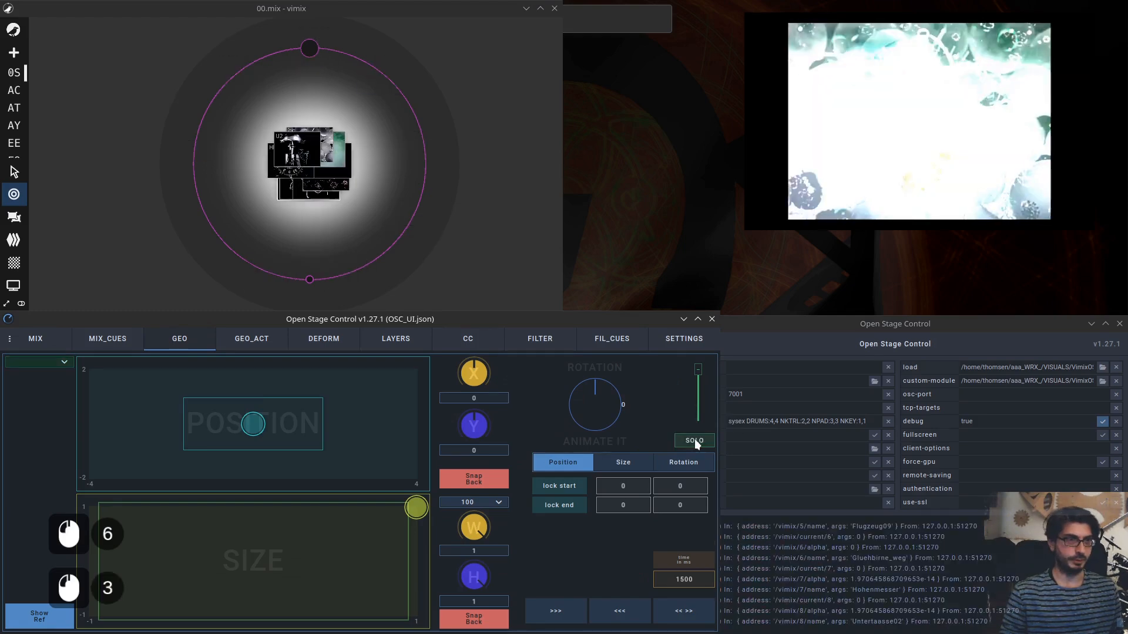
pyautogui.moveTo(699, 380); pyautogui.dragTo(698, 386)
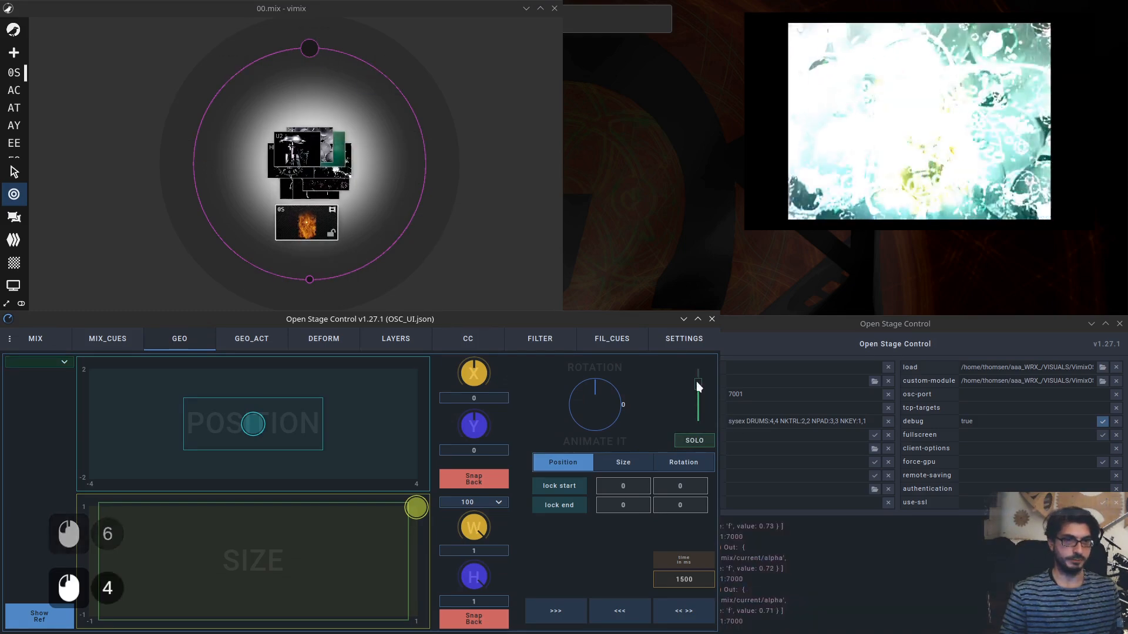
pyautogui.click(700, 441)
pyautogui.click(700, 442)
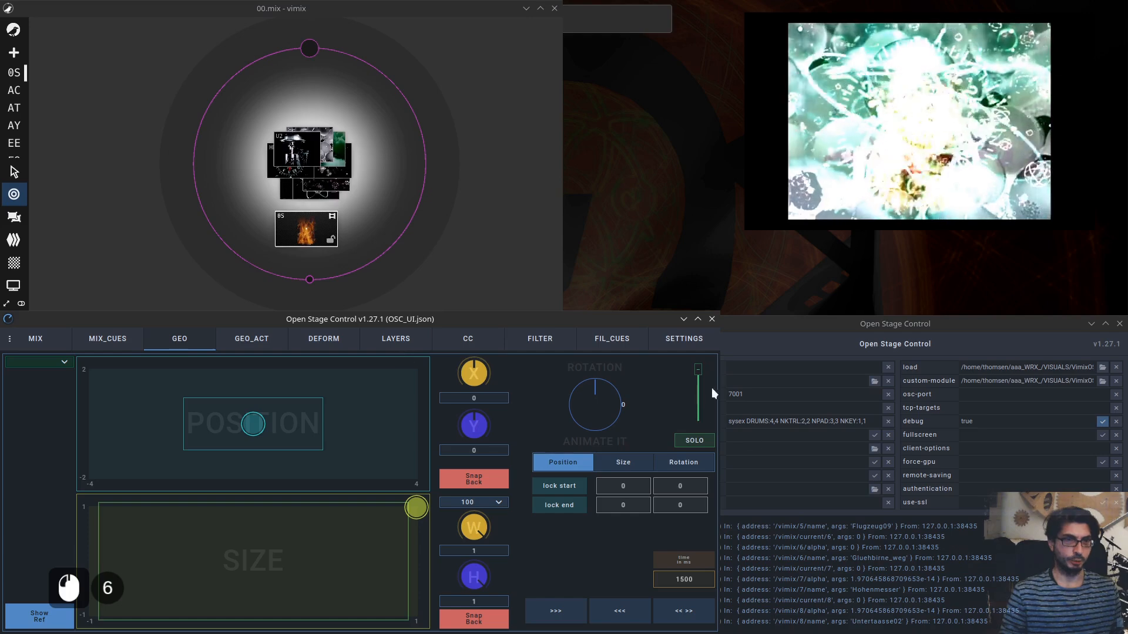
pyautogui.moveTo(697, 386); pyautogui.dragTo(697, 393)
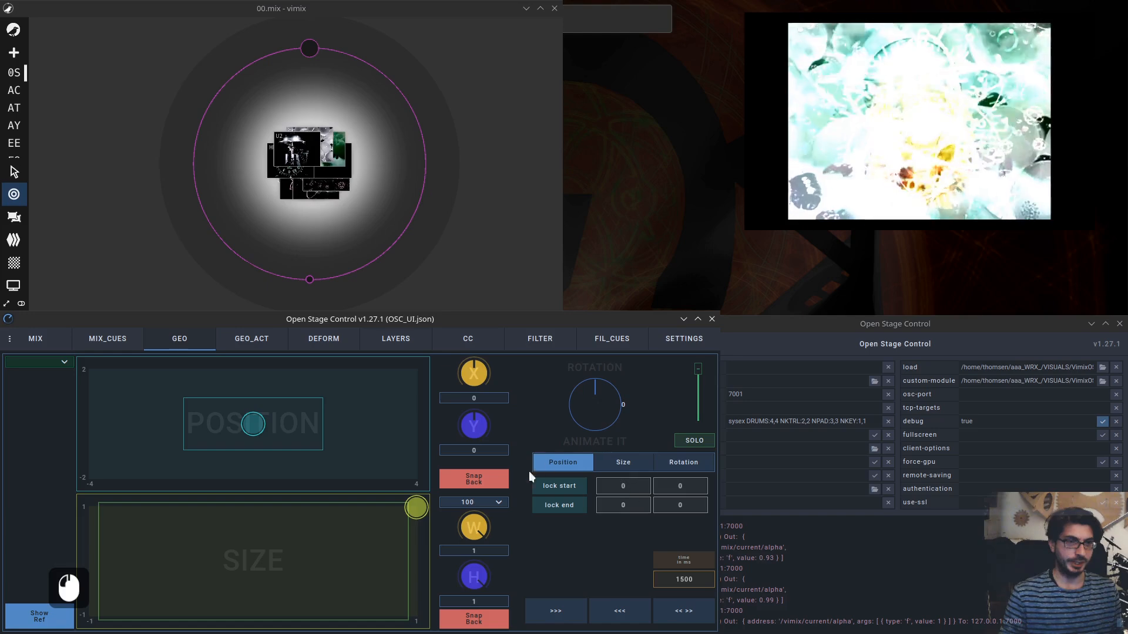
# Browse the Size, Rotation and Position animation tabs, ending on Position.
pyautogui.click(608, 463)
pyautogui.click(685, 461)
pyautogui.click(571, 461)
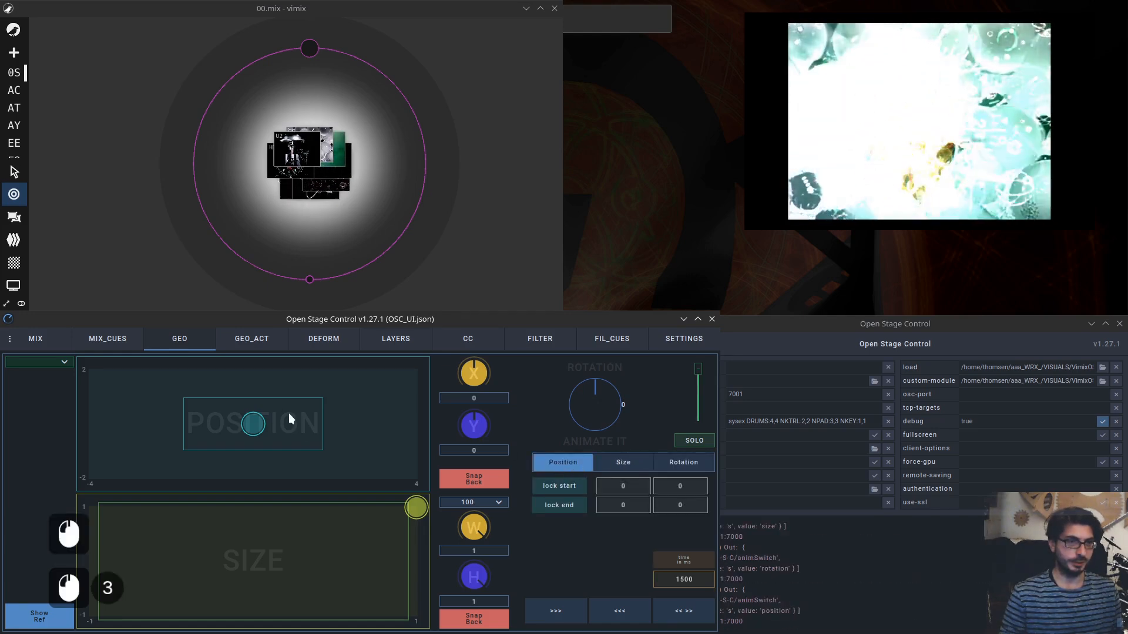
# Nudge the position pad and solo the current source so only it shows in the output.
pyautogui.moveTo(254, 422); pyautogui.dragTo(277, 421)
pyautogui.click(699, 439)
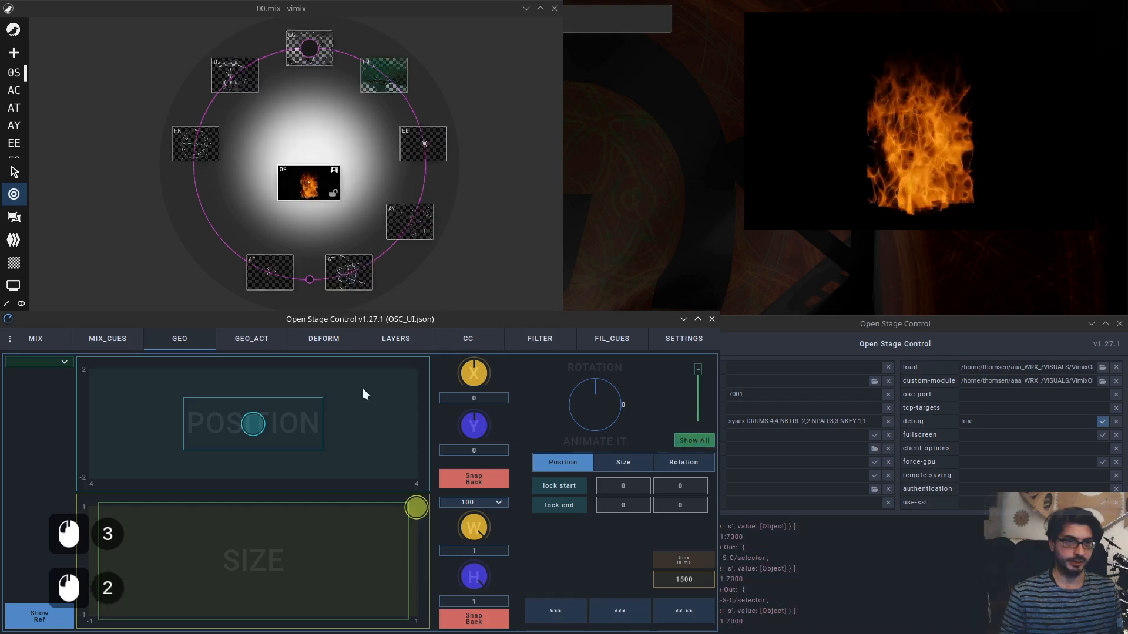
# Move the current source to about X 1.64, Y 0.98 and switch Snap Back off.
pyautogui.moveTo(252, 427); pyautogui.dragTo(320, 402)
pyautogui.click(482, 478)
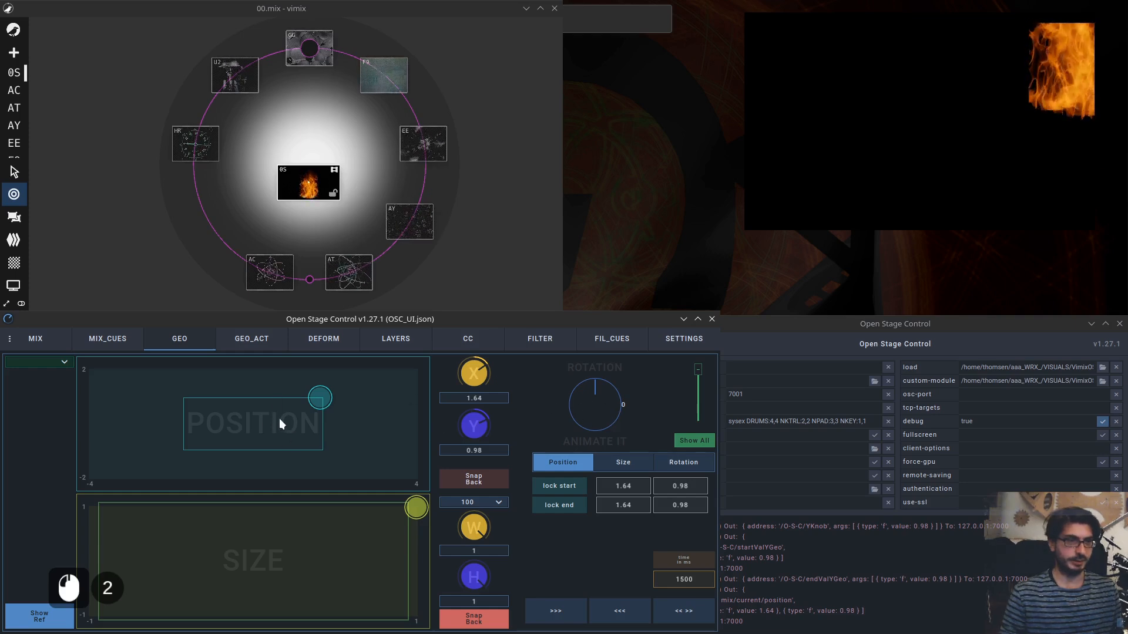
# Move the position to about X -1.54, Y -0.48 and lock it as the animation start.
pyautogui.click(573, 464)
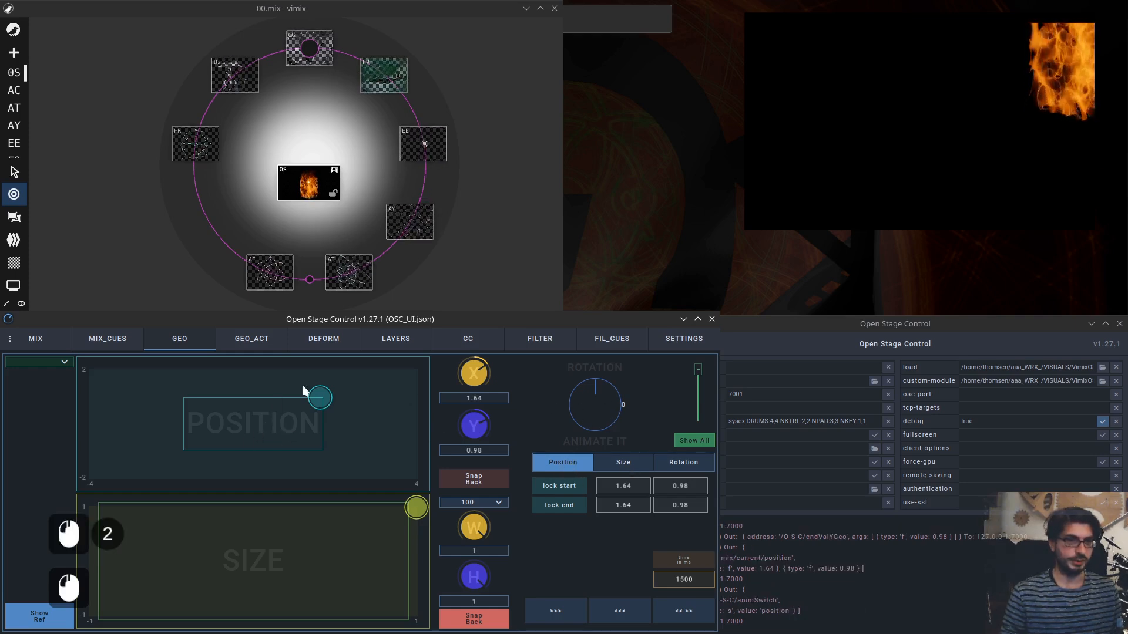
pyautogui.moveTo(317, 397); pyautogui.dragTo(190, 437)
pyautogui.click(559, 488)
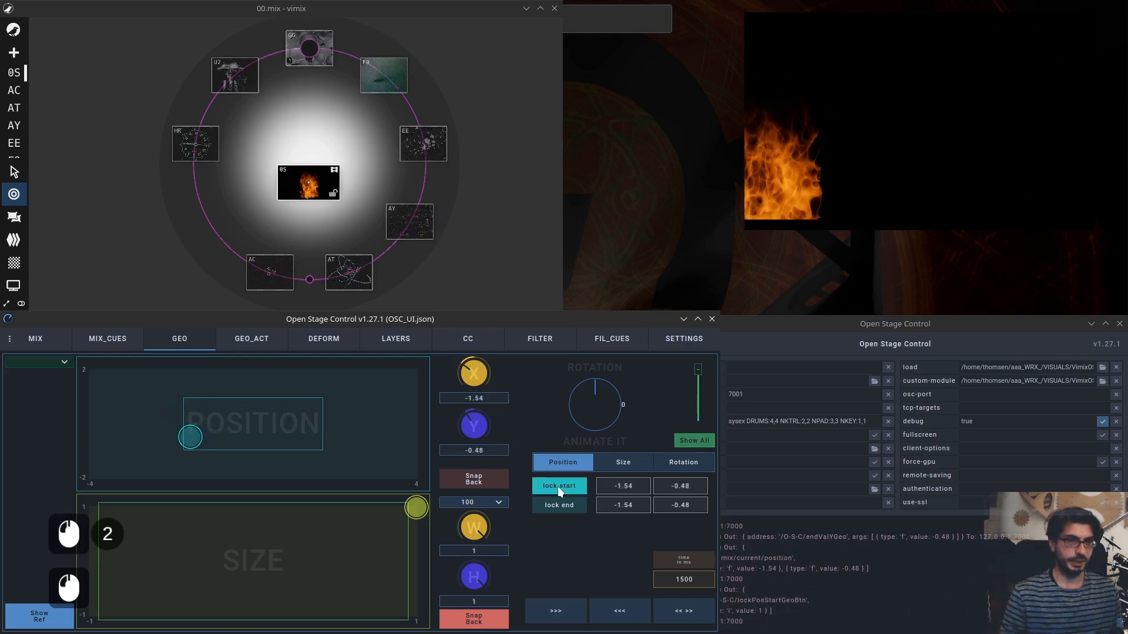
# Move the position to about X 2.26, Y 1.07 and lock it as the animation end.
pyautogui.click(345, 395)
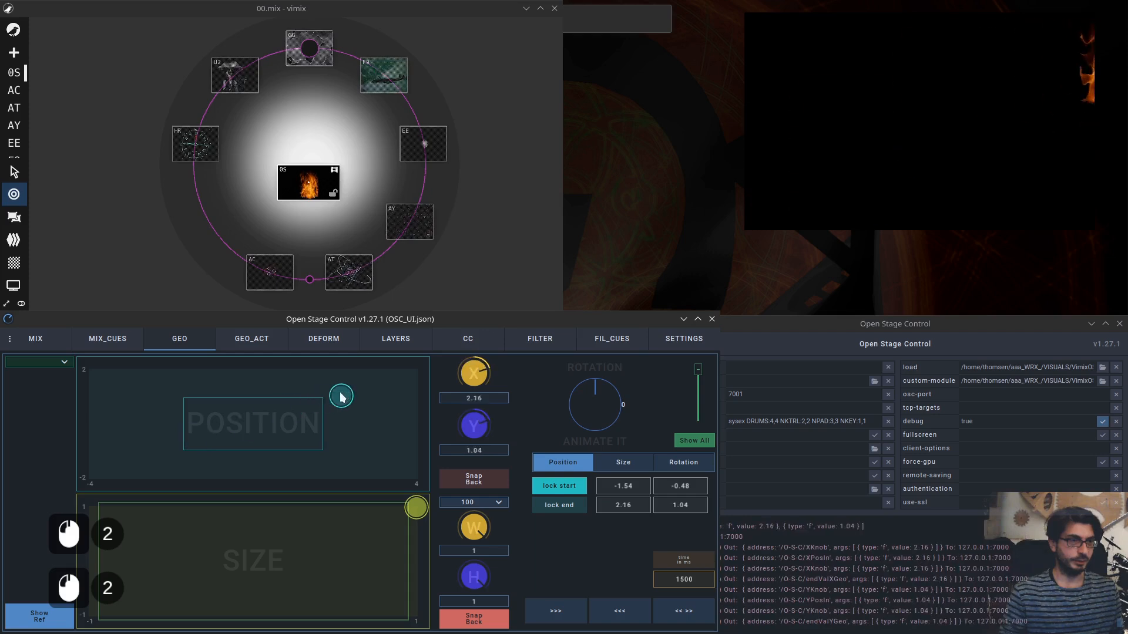
pyautogui.click(572, 504)
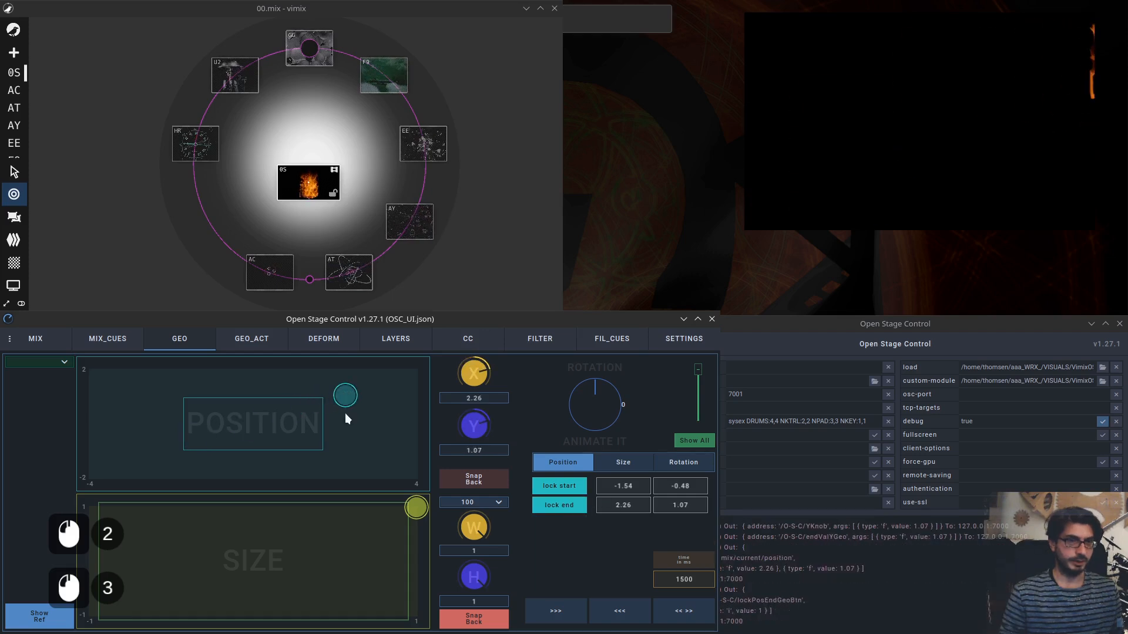
pyautogui.click(566, 461)
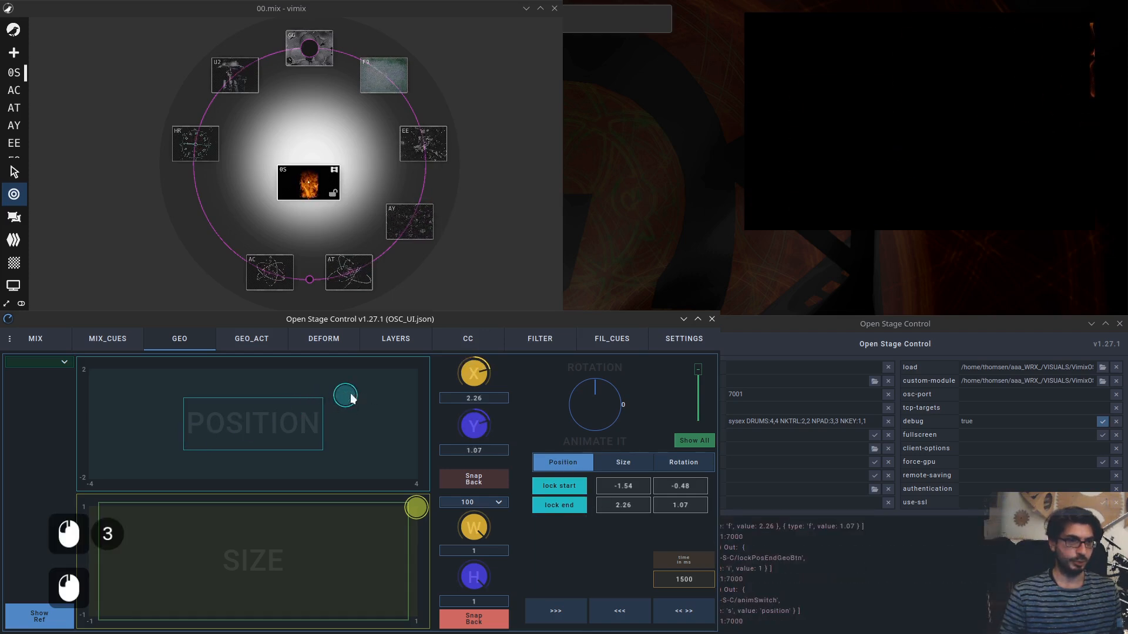
# Shift the position pad and play the position animation forward to the locked end point.
pyautogui.moveTo(352, 399); pyautogui.dragTo(321, 398)
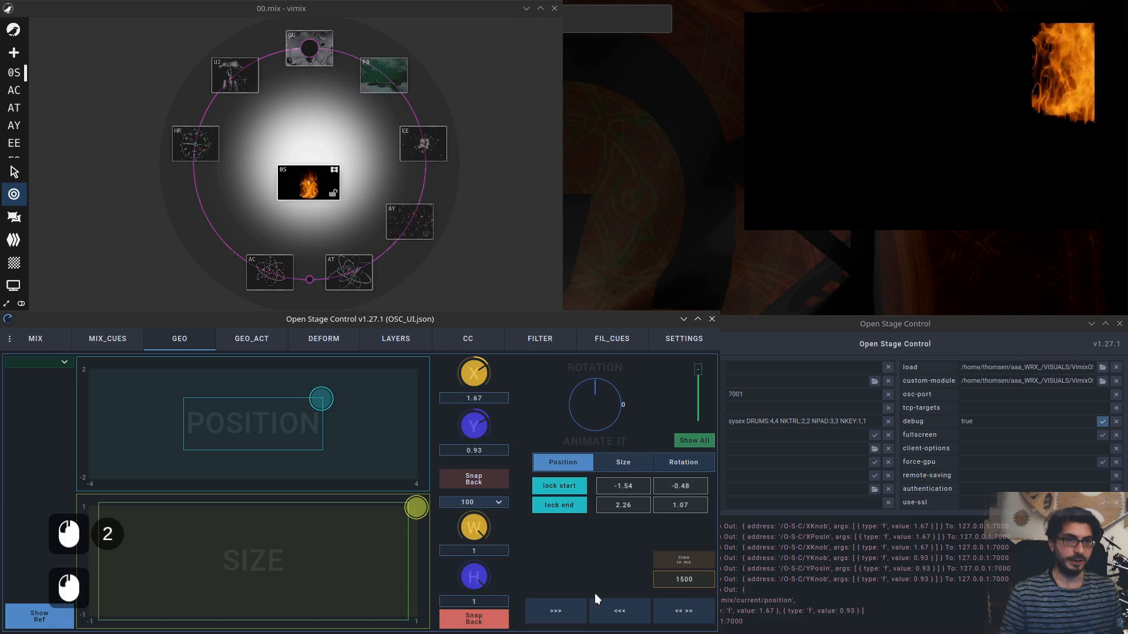
pyautogui.click(557, 613)
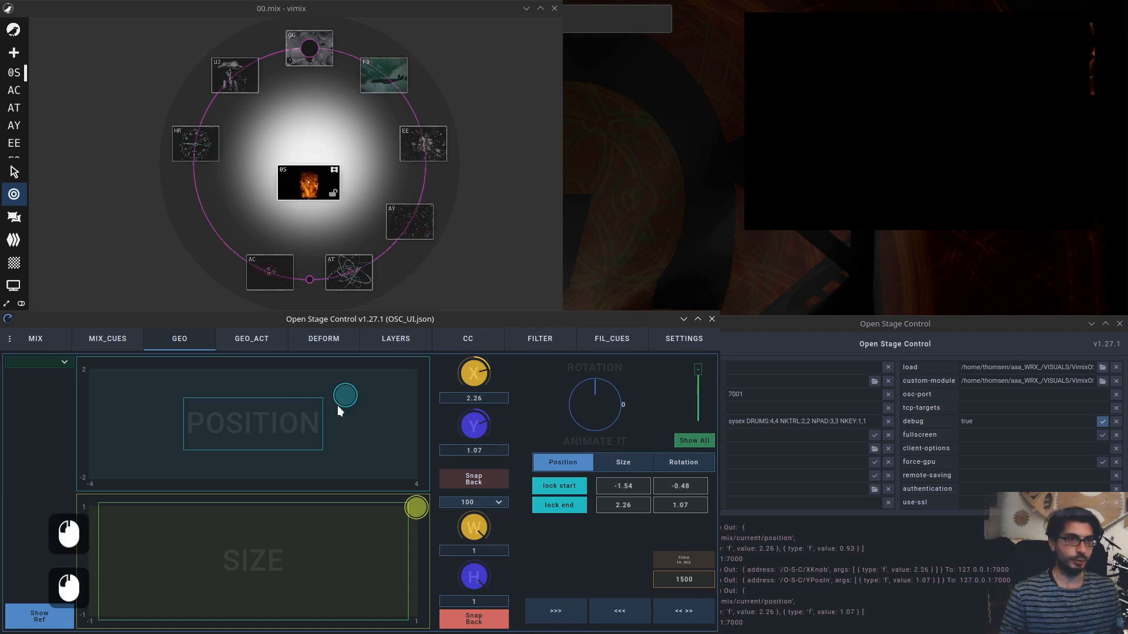
pyautogui.moveTo(350, 398); pyautogui.dragTo(351, 395)
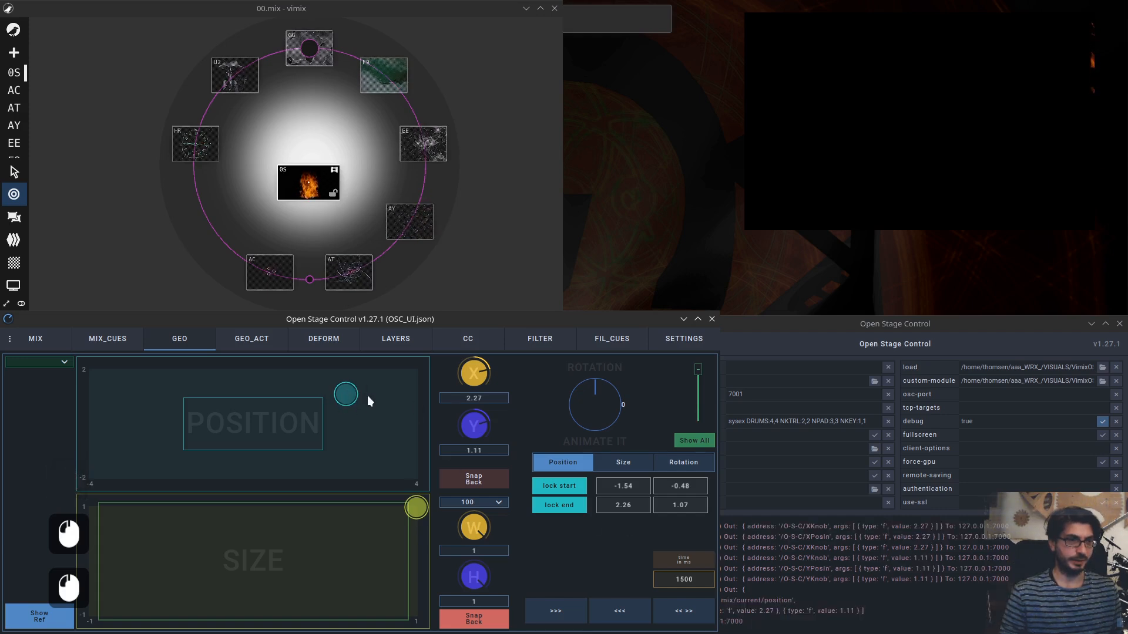
pyautogui.click(560, 614)
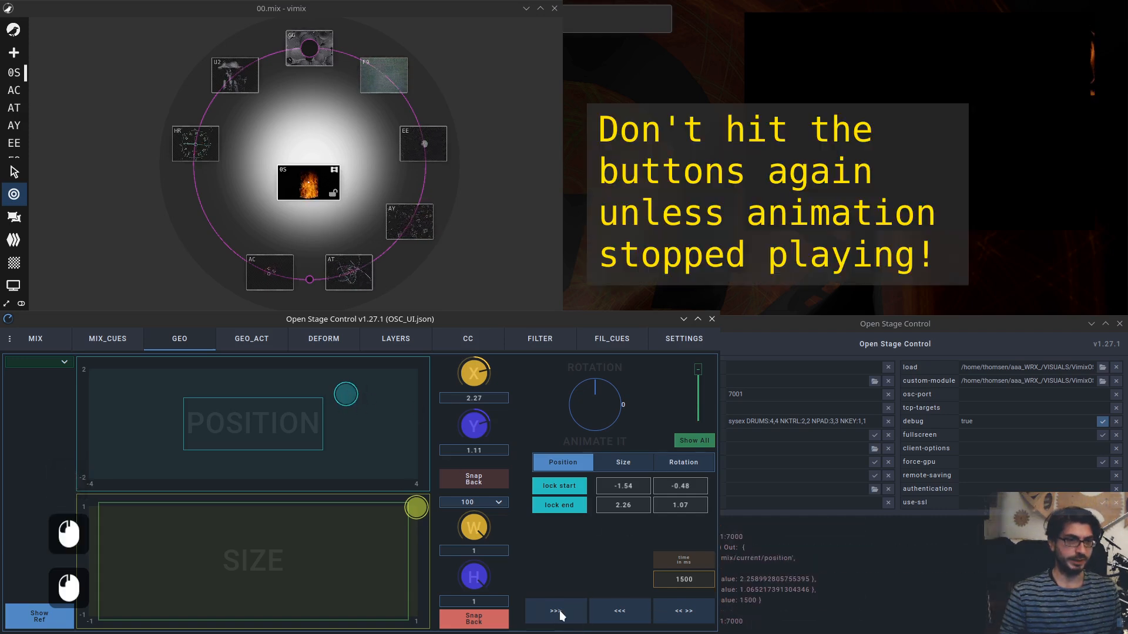
# Play the position animation back and forth between its locked start and end points.
pyautogui.click(627, 614)
pyautogui.click(627, 614)
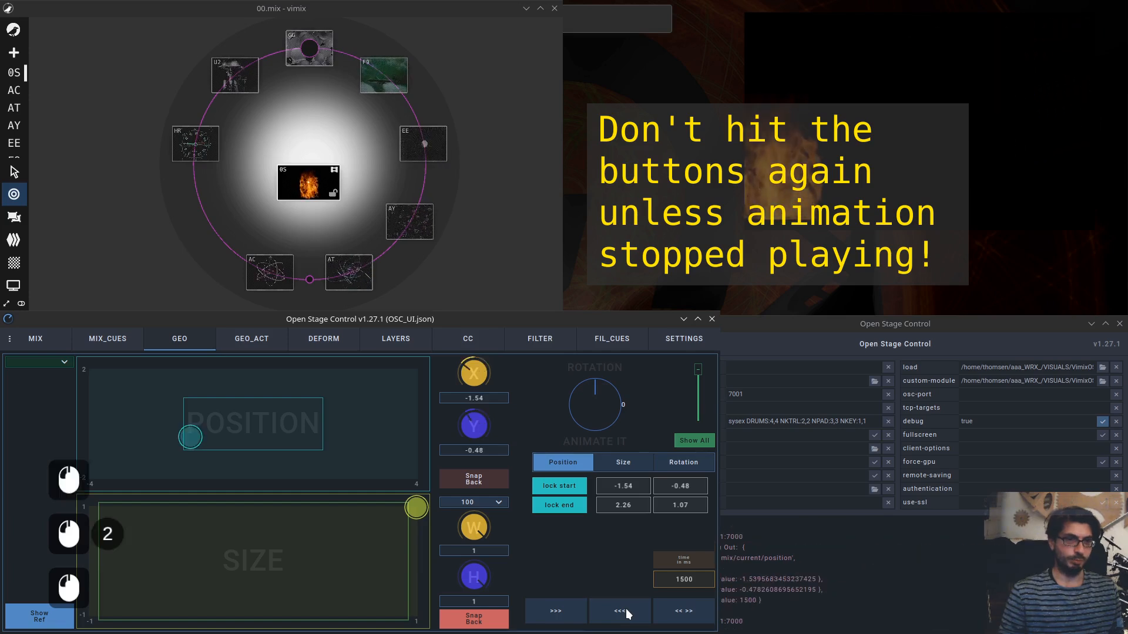
pyautogui.click(555, 613)
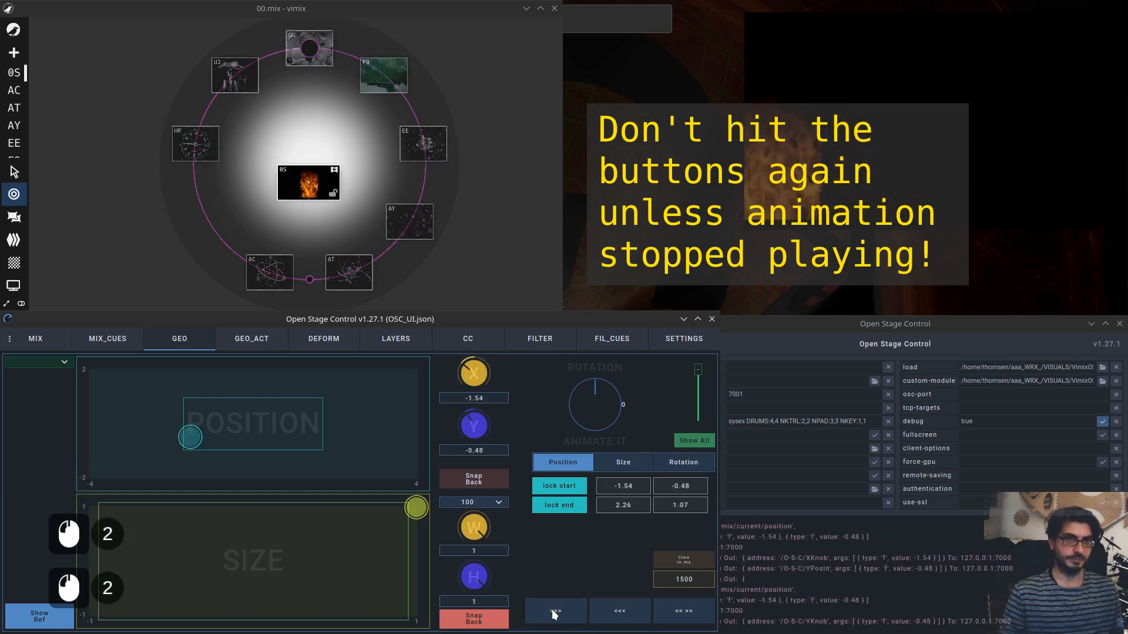
pyautogui.click(554, 613)
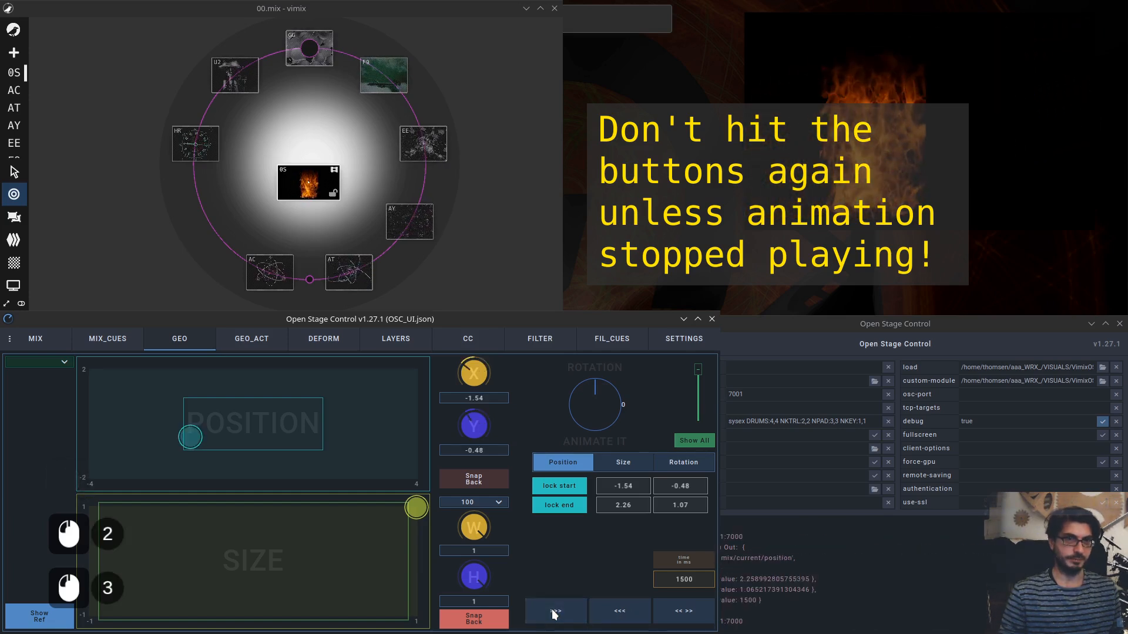
pyautogui.click(620, 614)
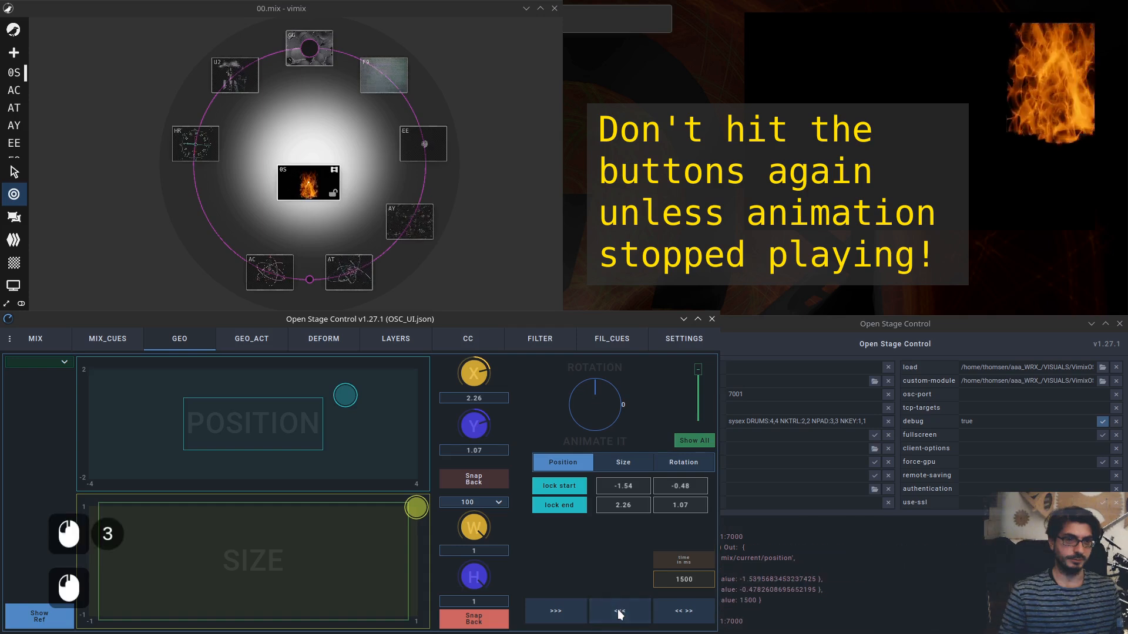
pyautogui.click(578, 622)
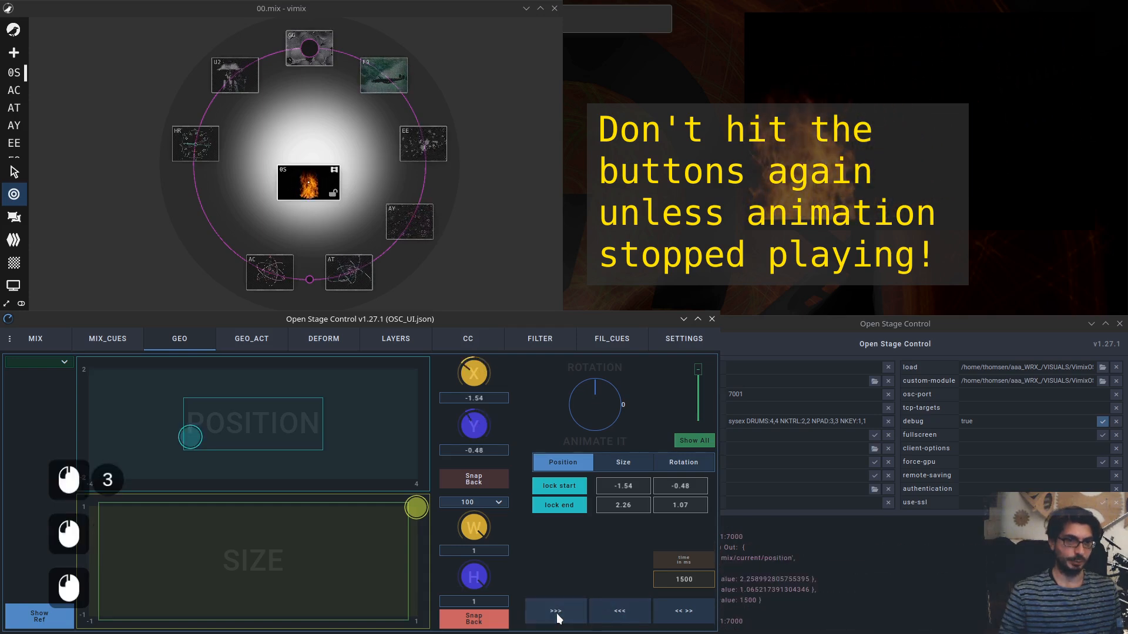
pyautogui.click(628, 614)
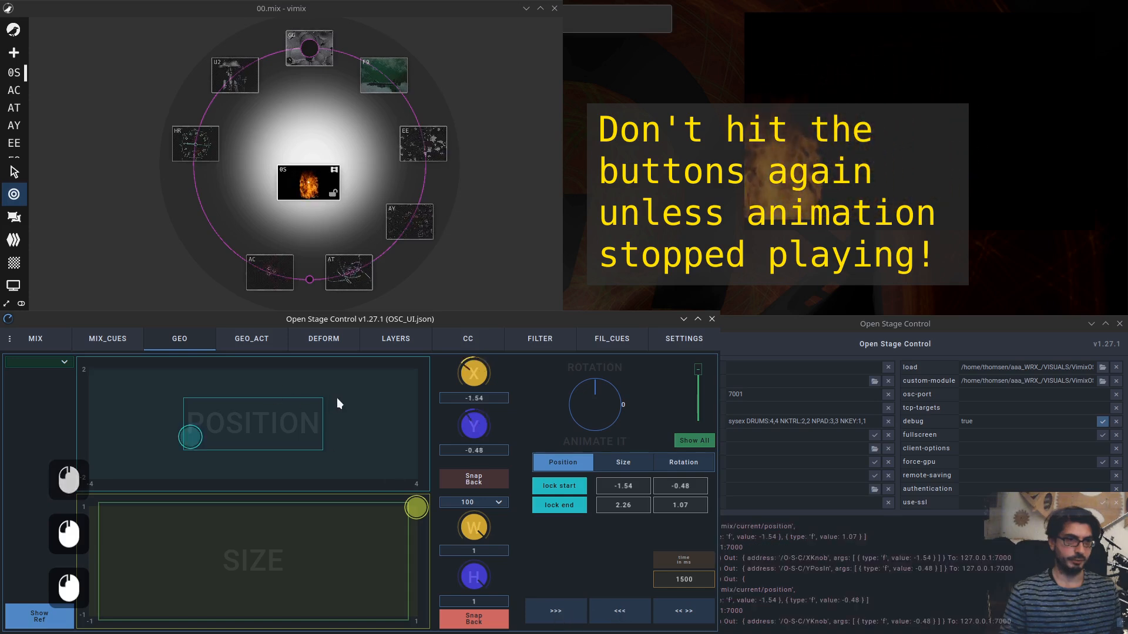
# Move the position to about X 0.96, Y 0.22, then trigger forward, backward and ping-pong animations.
pyautogui.moveTo(190, 437); pyautogui.dragTo(292, 418)
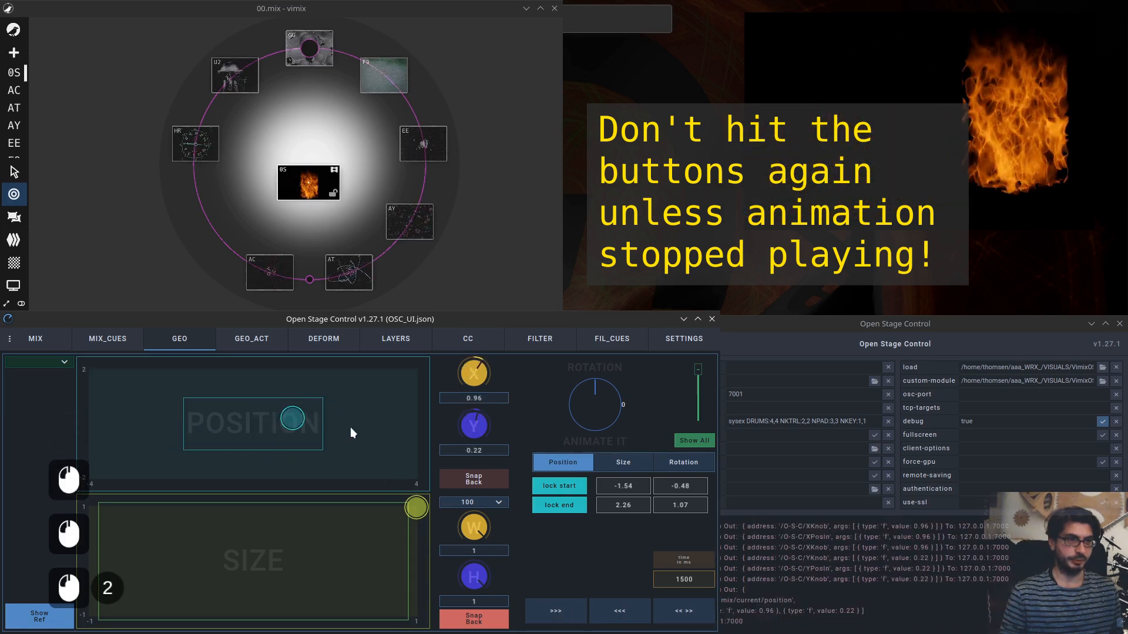
pyautogui.click(565, 612)
pyautogui.click(624, 614)
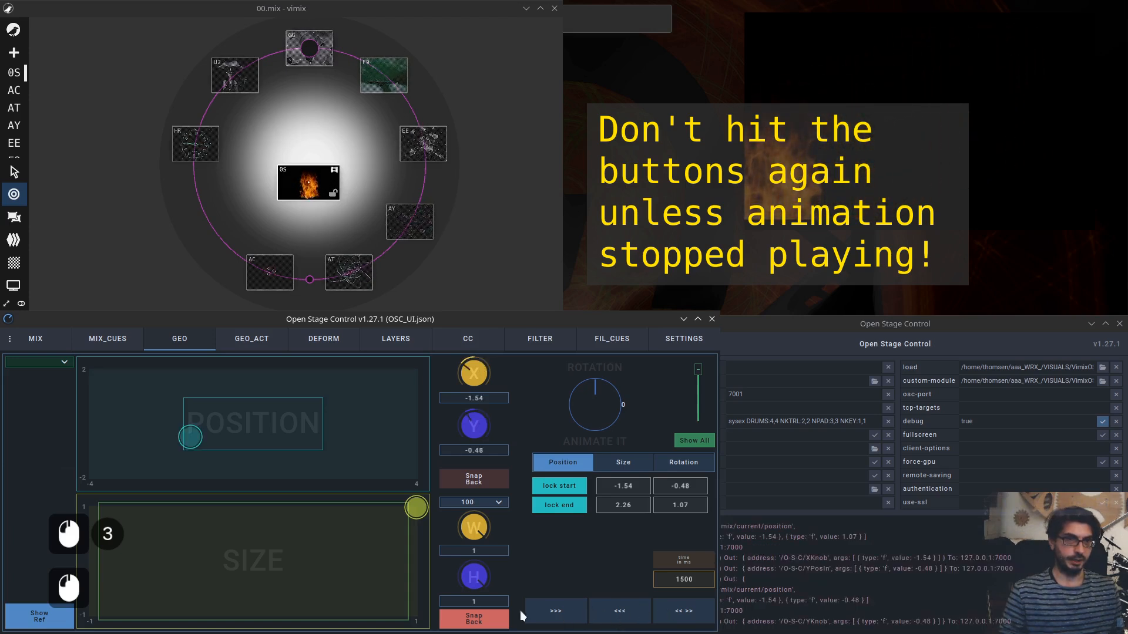
pyautogui.click(691, 616)
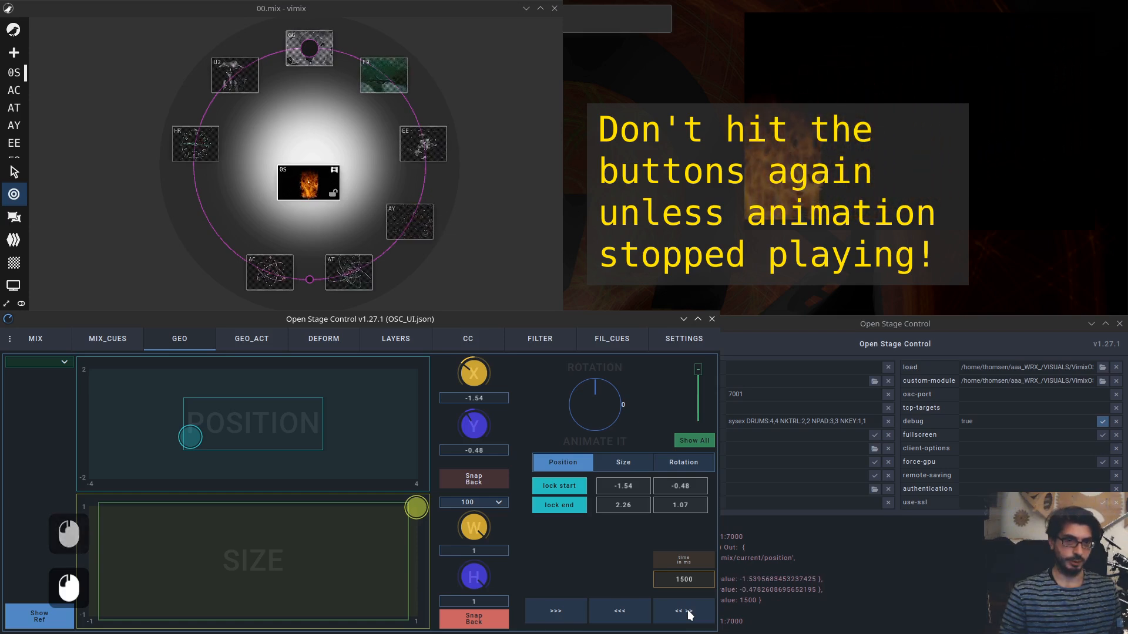
# Trigger the backward, forward and ping-pong position animations repeatedly.
pyautogui.click(625, 618)
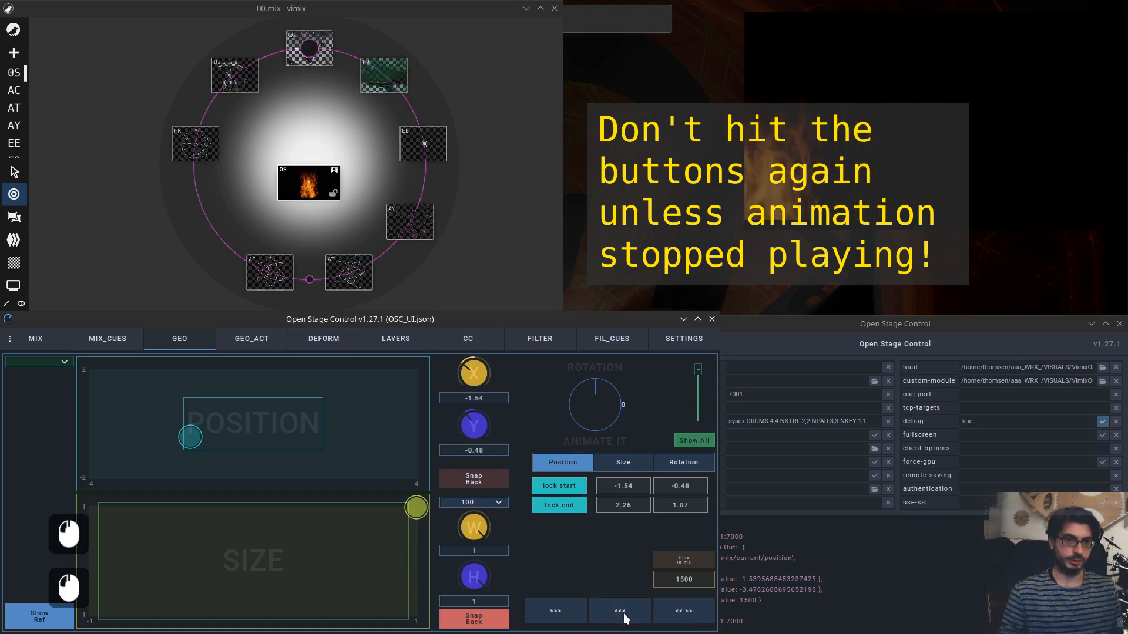
pyautogui.click(548, 609)
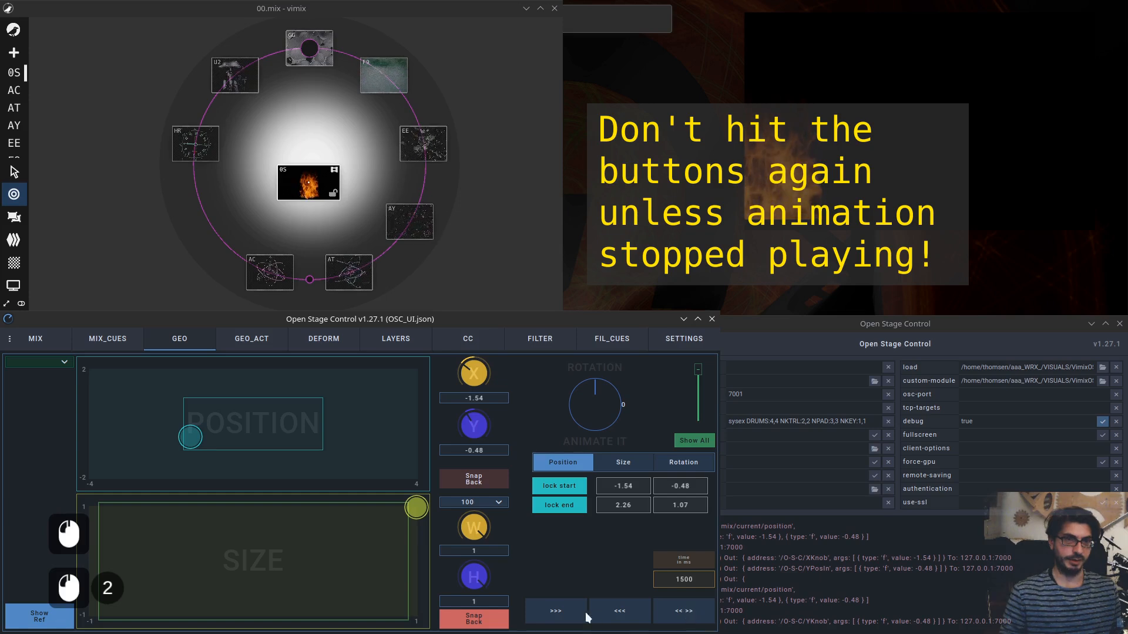
pyautogui.click(569, 612)
pyautogui.doubleClick(689, 614)
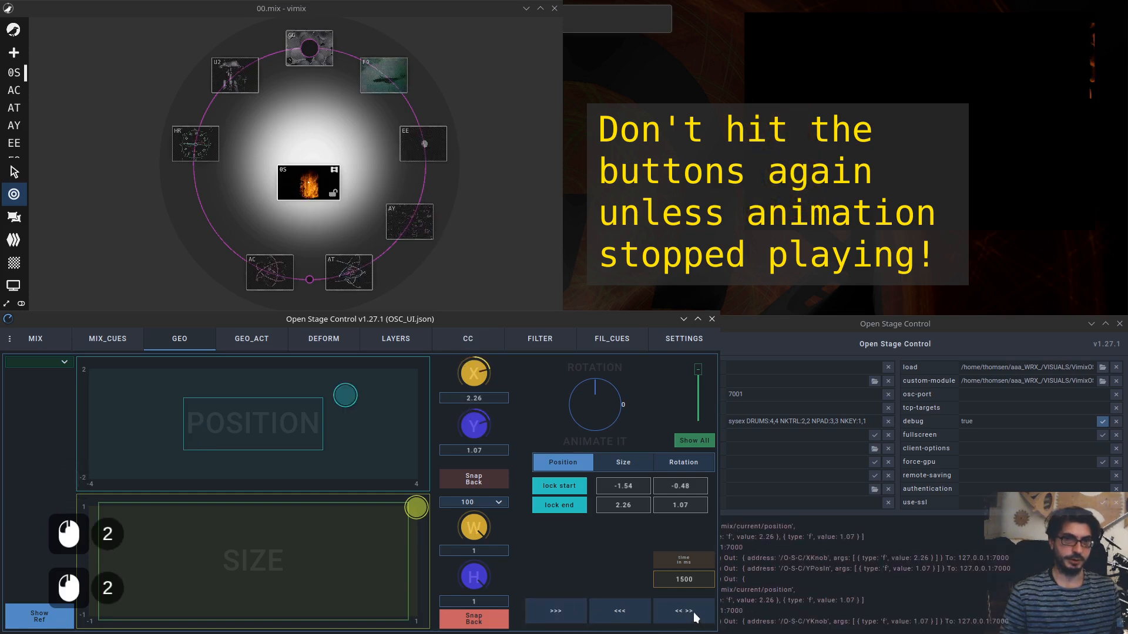
pyautogui.click(694, 616)
pyautogui.click(683, 612)
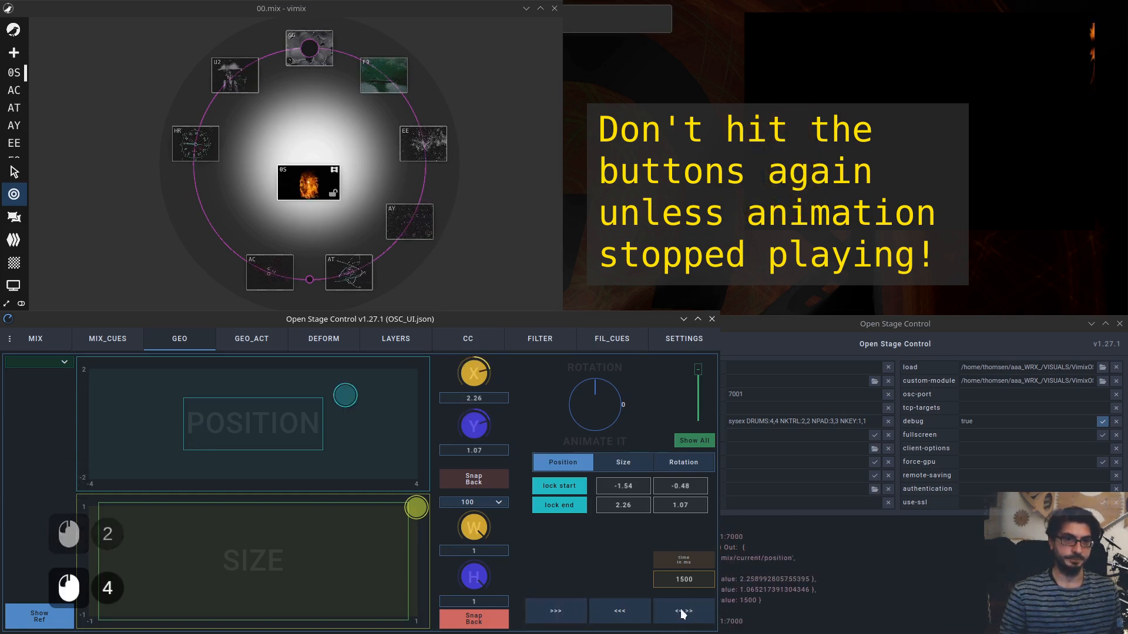
# Switch the animation controls from Position to Size.
pyautogui.click(345, 396)
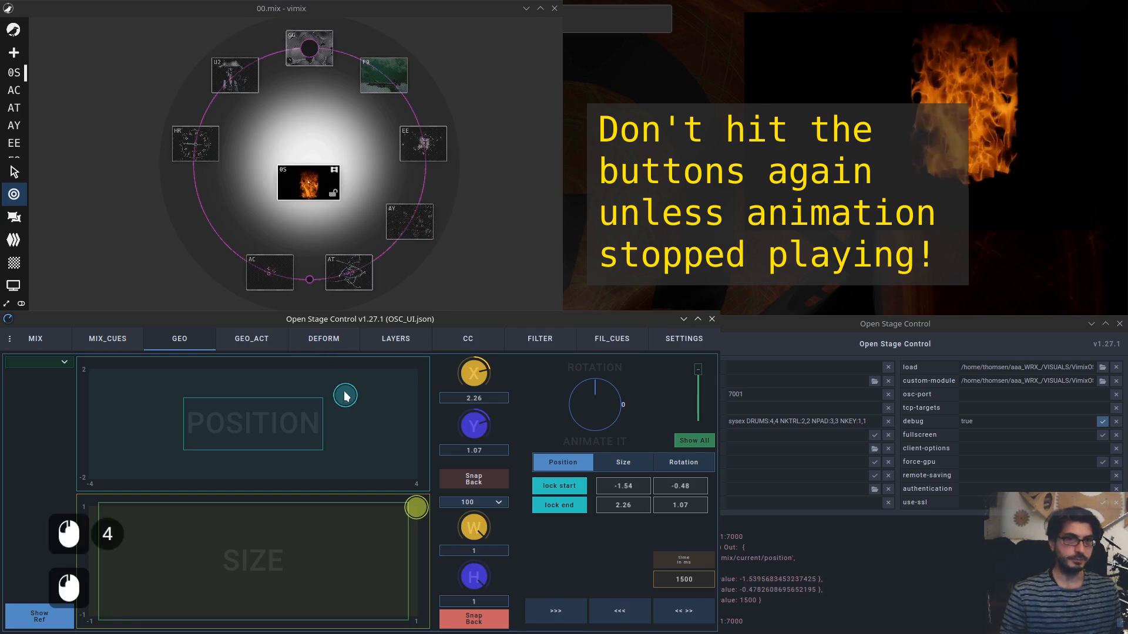
pyautogui.click(627, 465)
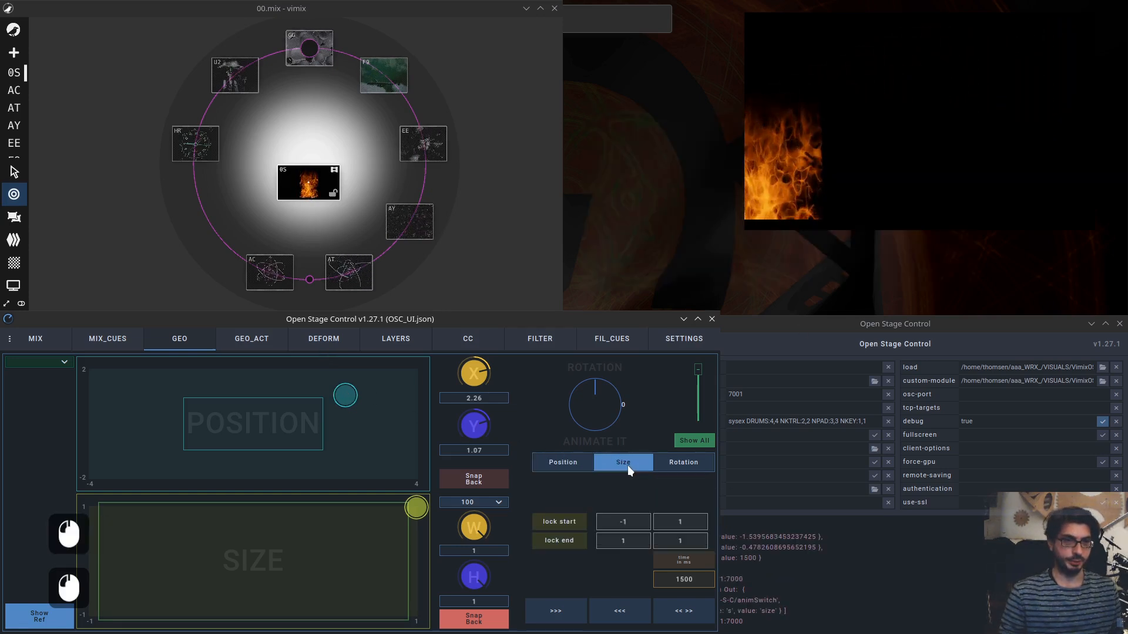
# Switch the animation controls to Rotation and turn the rotation knob slightly.
pyautogui.click(675, 461)
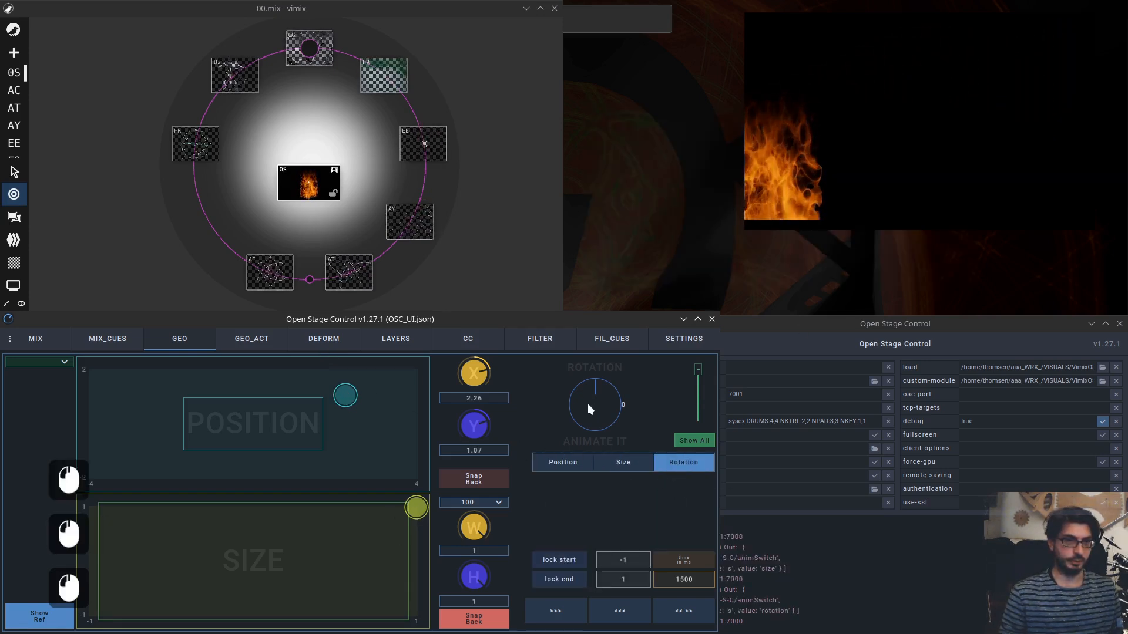
pyautogui.moveTo(596, 408); pyautogui.dragTo(595, 418)
# Snap the position back to centre, set rotation to about -0.49 and lock it as the animation start.
pyautogui.click(470, 477)
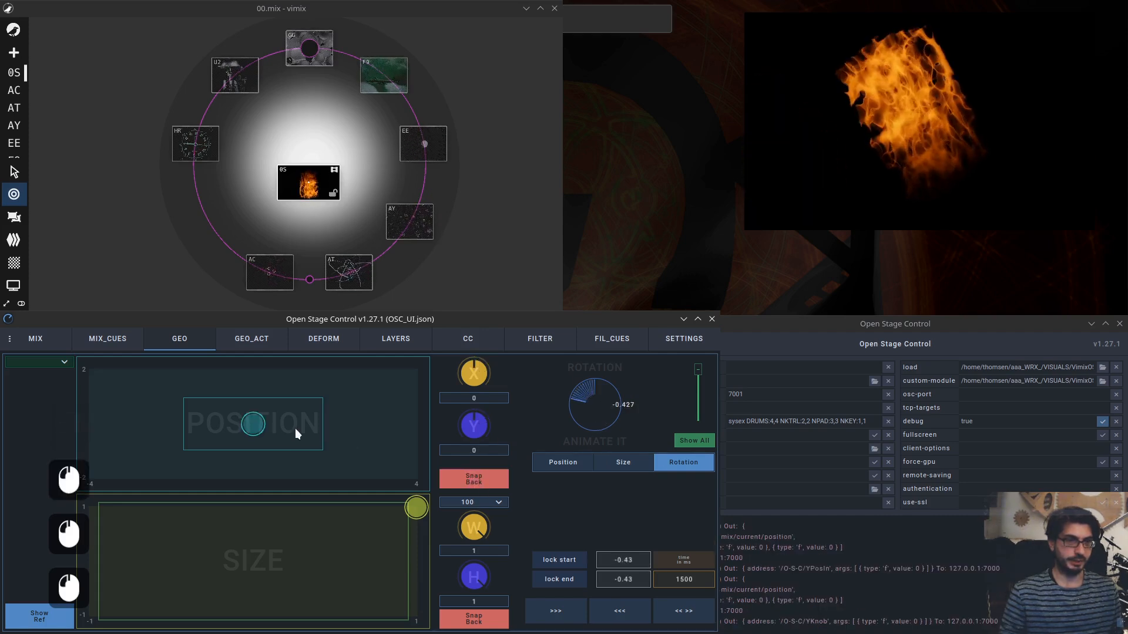
pyautogui.moveTo(587, 414); pyautogui.dragTo(590, 403)
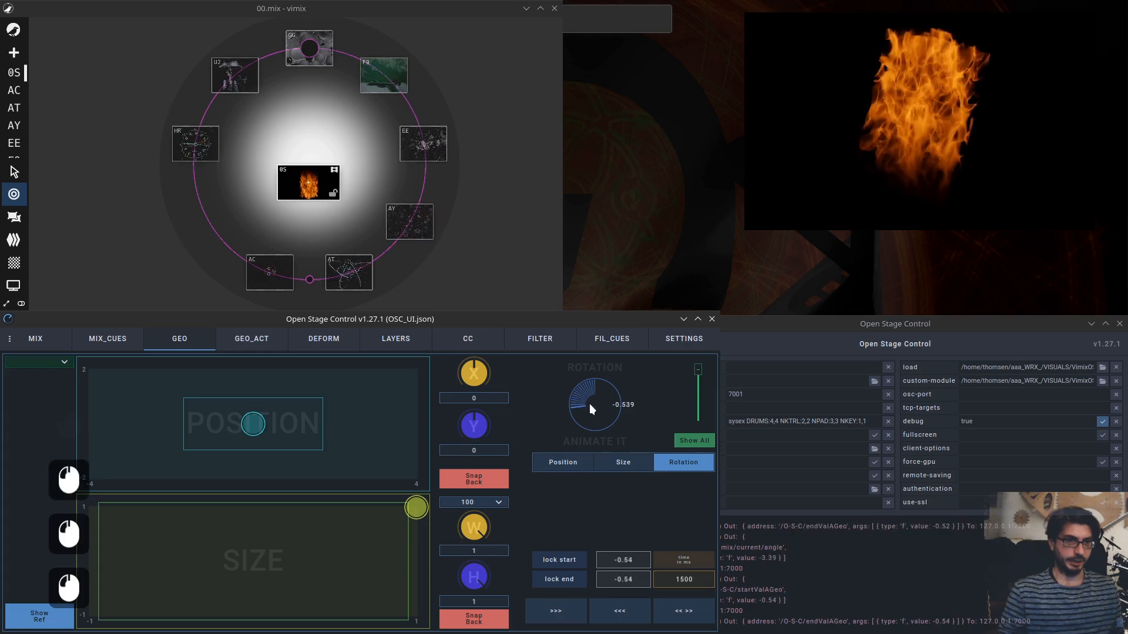
pyautogui.click(567, 558)
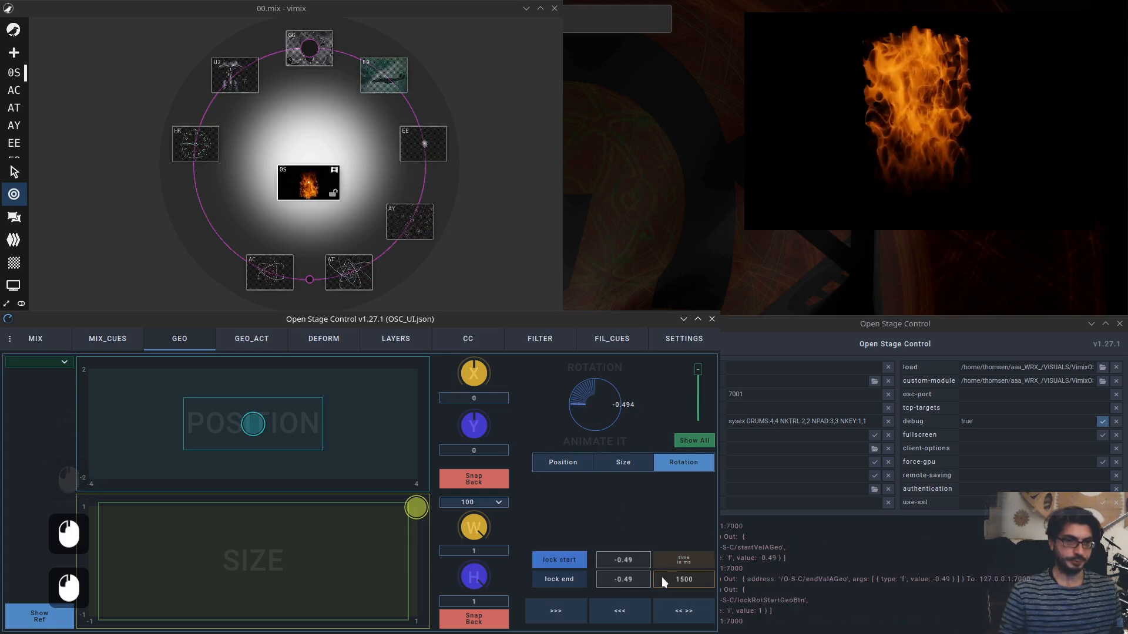
pyautogui.click(632, 559)
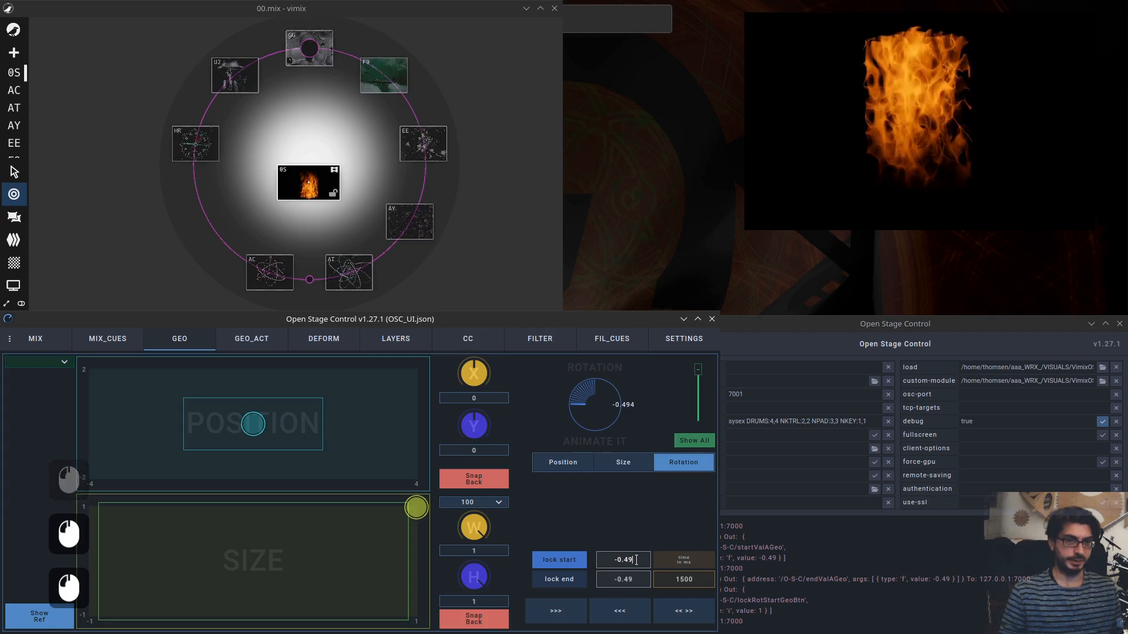
# Turn the rotation to about 0.61 and lock it as the animation end.
pyautogui.moveTo(601, 394)
pyautogui.mouseDown()
pyautogui.moveTo(587, 403)
pyautogui.moveTo(587, 387)
pyautogui.mouseUp()
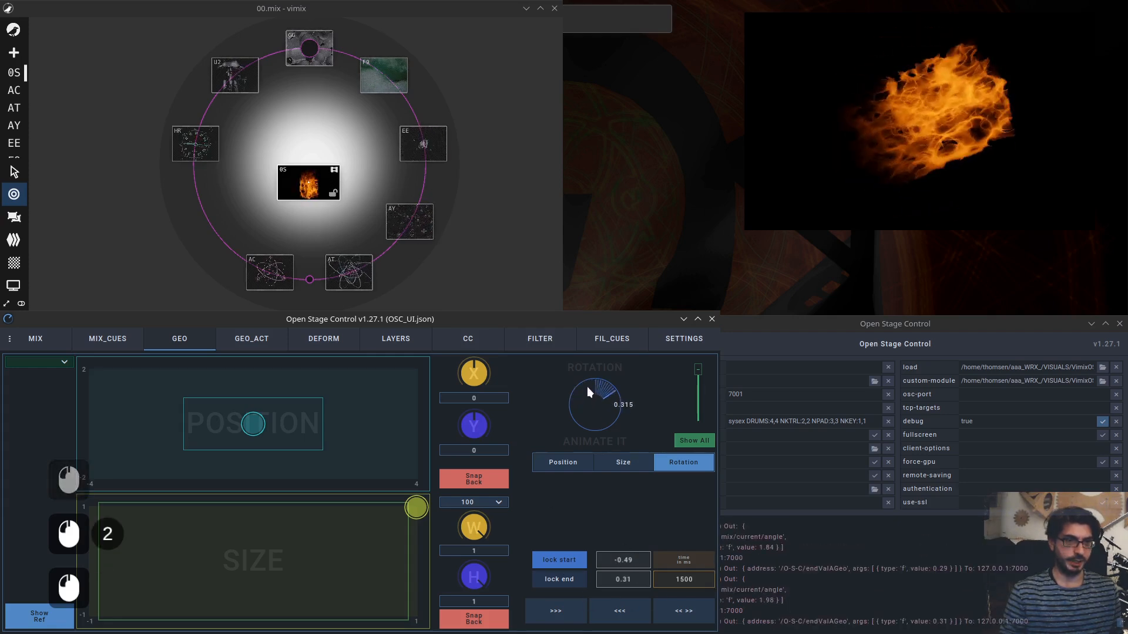
pyautogui.click(566, 577)
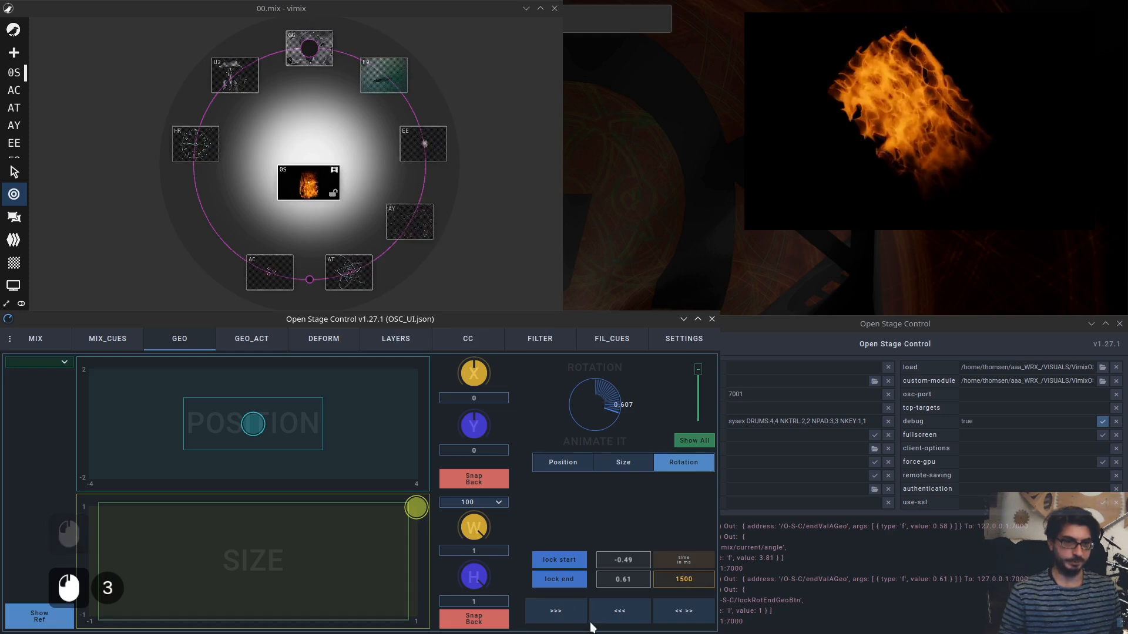
pyautogui.click(696, 463)
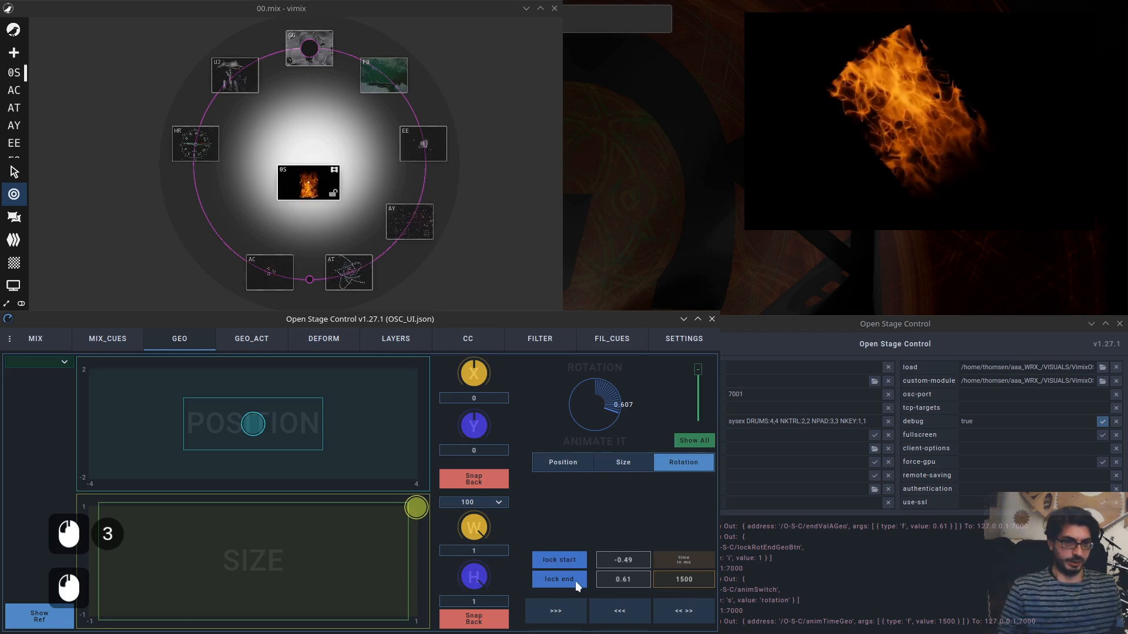
# Trigger the forward, backward and ping-pong rotation animations repeatedly.
pyautogui.click(557, 611)
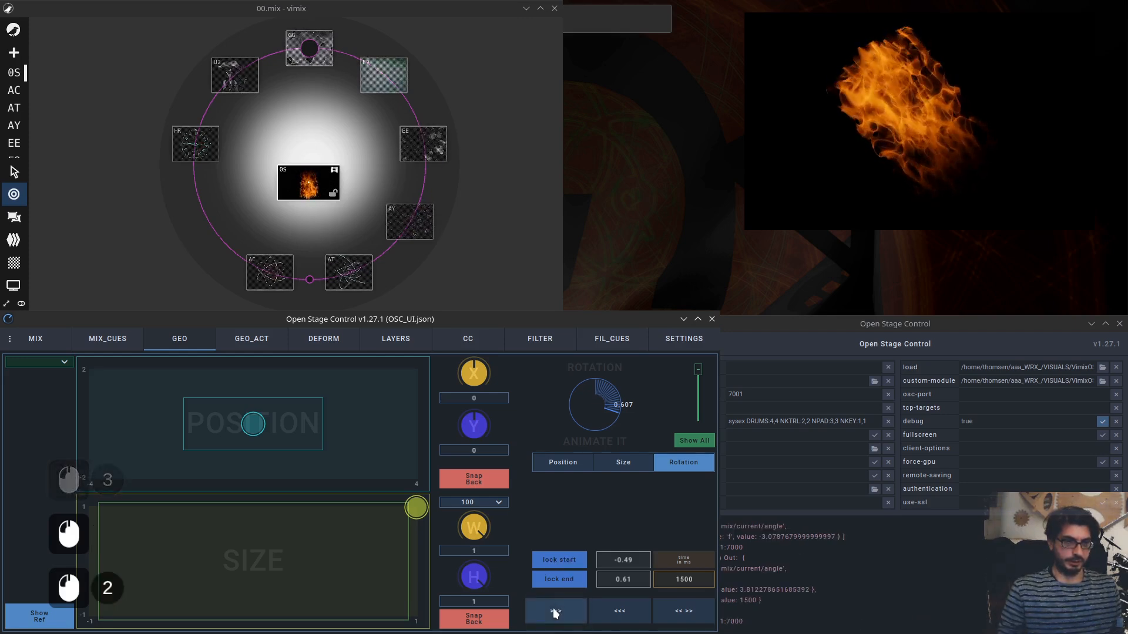
pyautogui.click(626, 615)
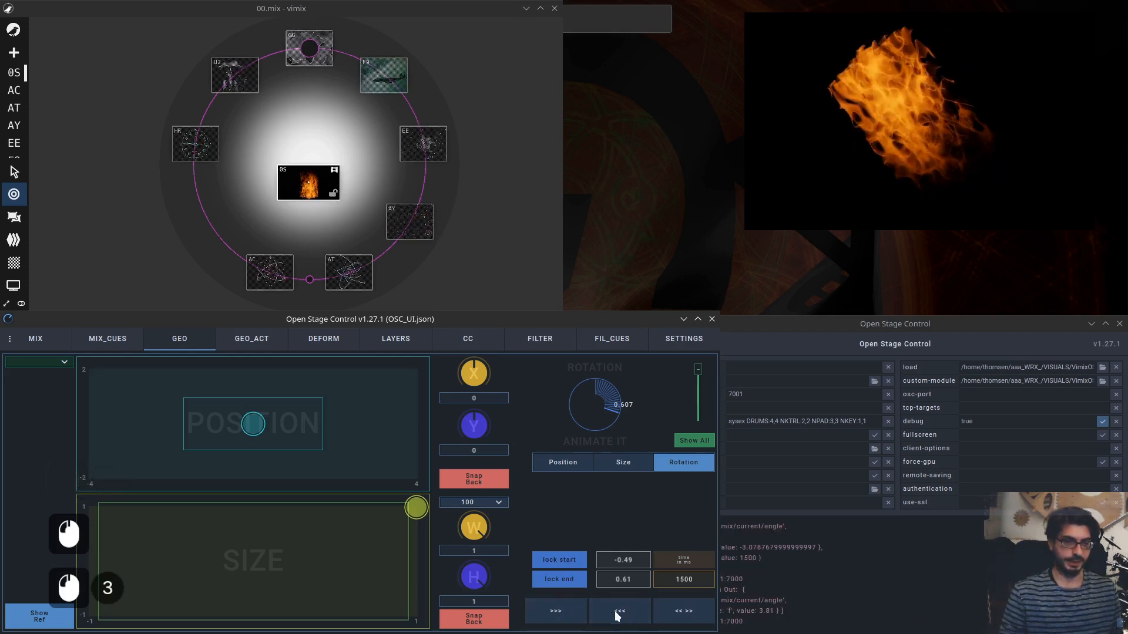
pyautogui.click(575, 618)
pyautogui.click(557, 612)
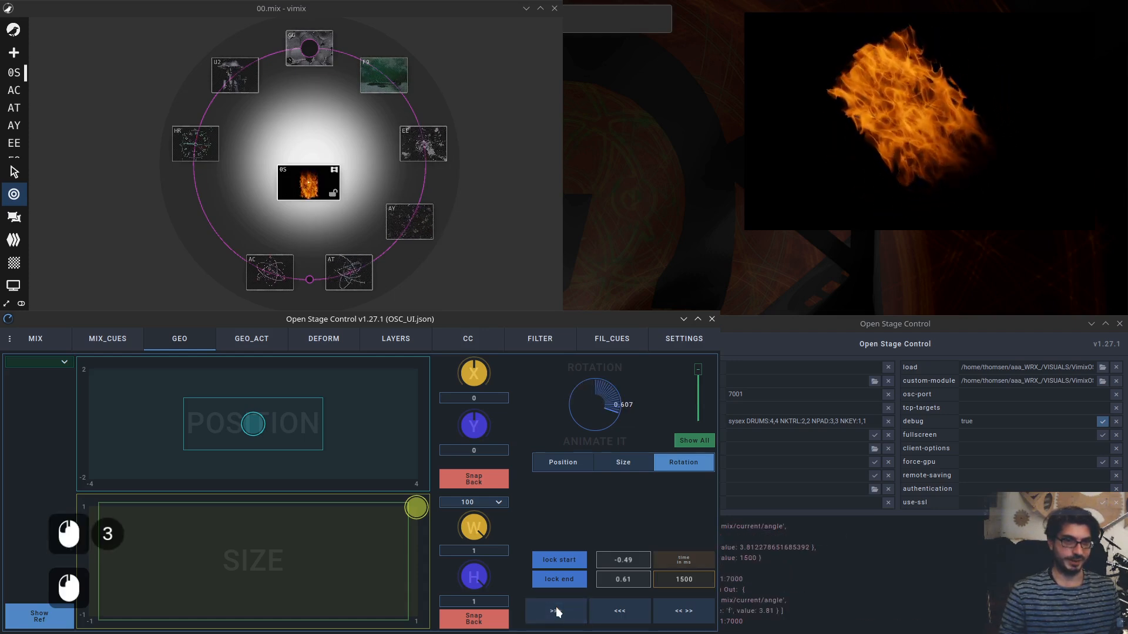
pyautogui.click(623, 614)
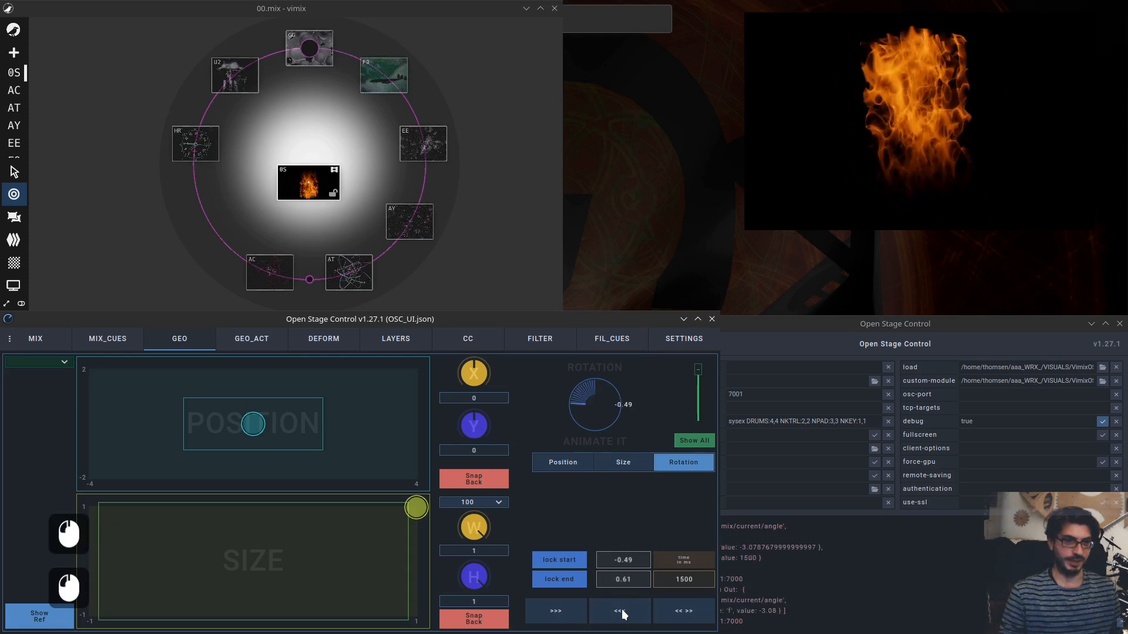
pyautogui.click(623, 615)
pyautogui.click(623, 614)
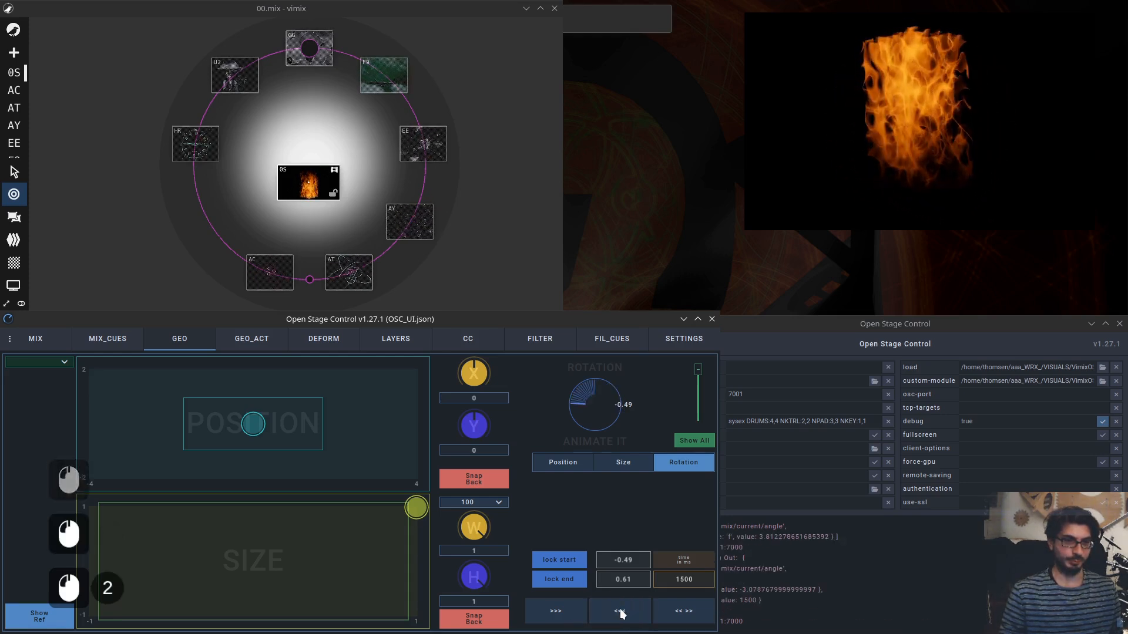
pyautogui.click(558, 615)
pyautogui.click(558, 615)
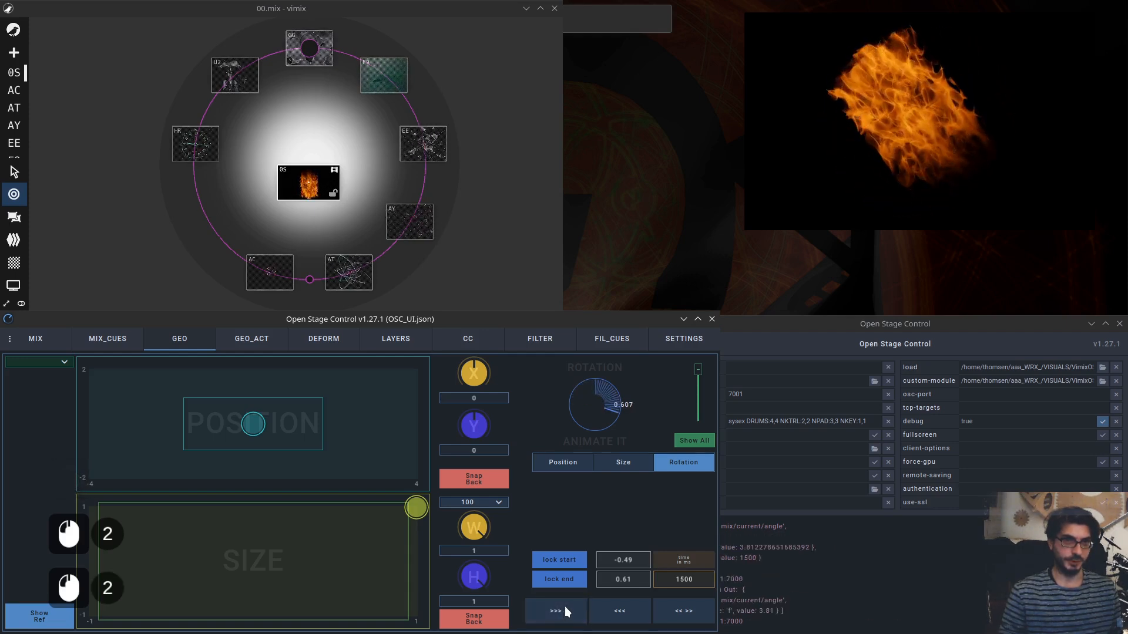
pyautogui.click(640, 617)
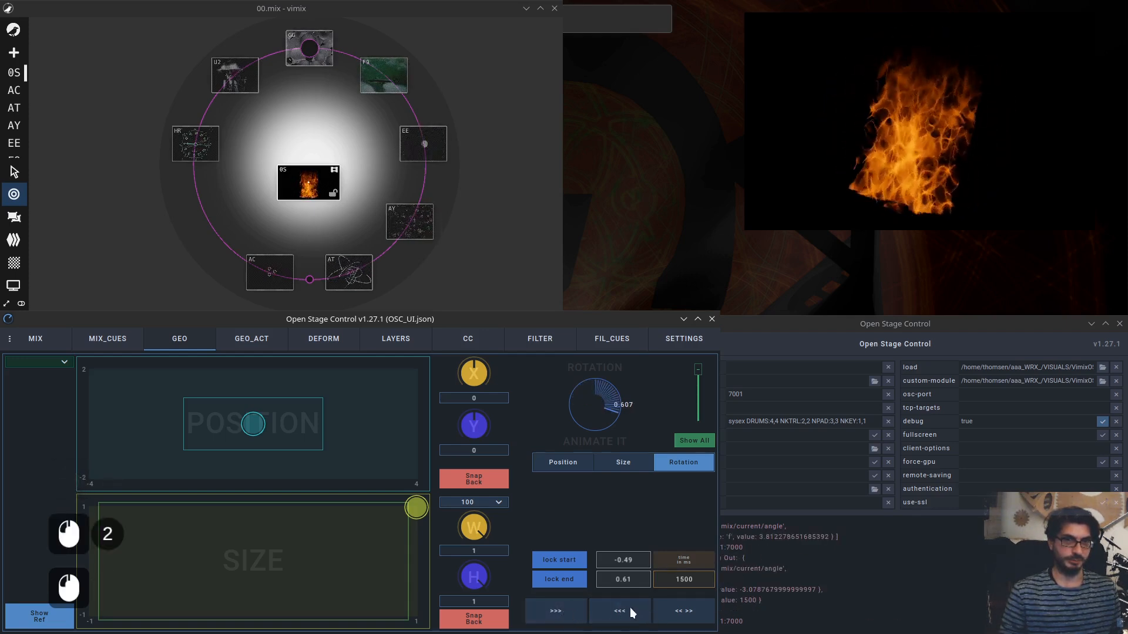
pyautogui.click(561, 613)
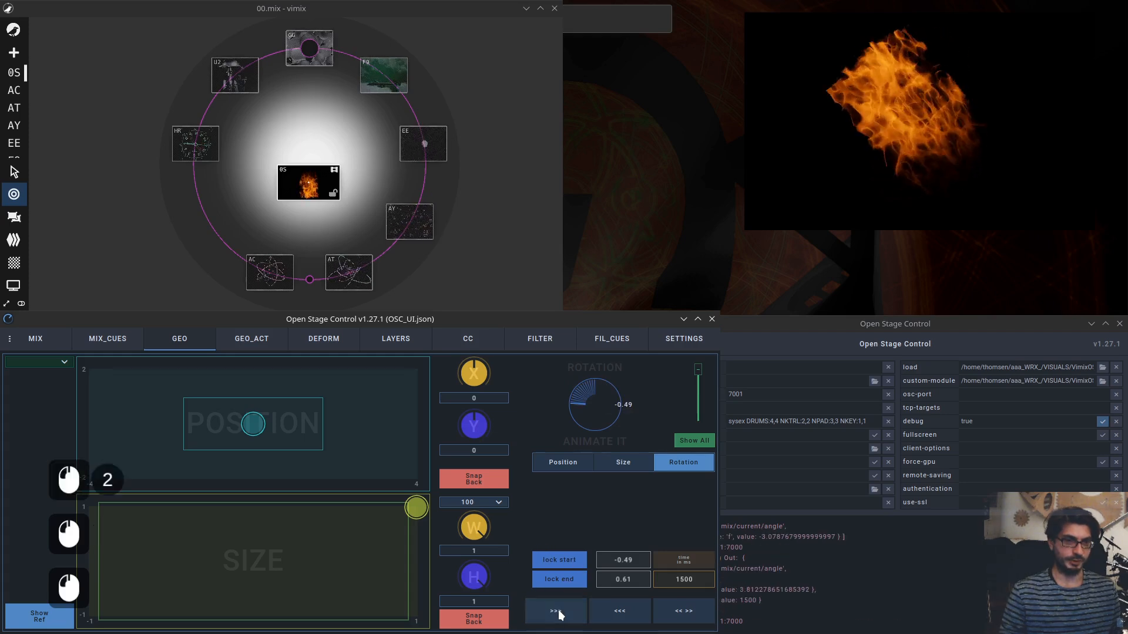
pyautogui.click(627, 614)
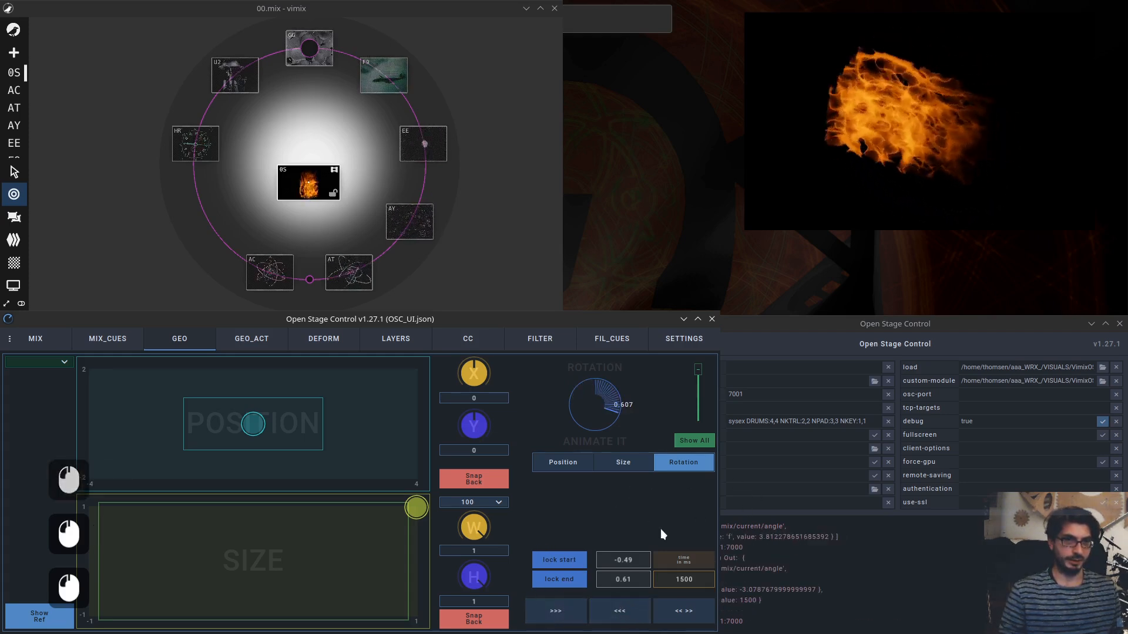
pyautogui.click(682, 615)
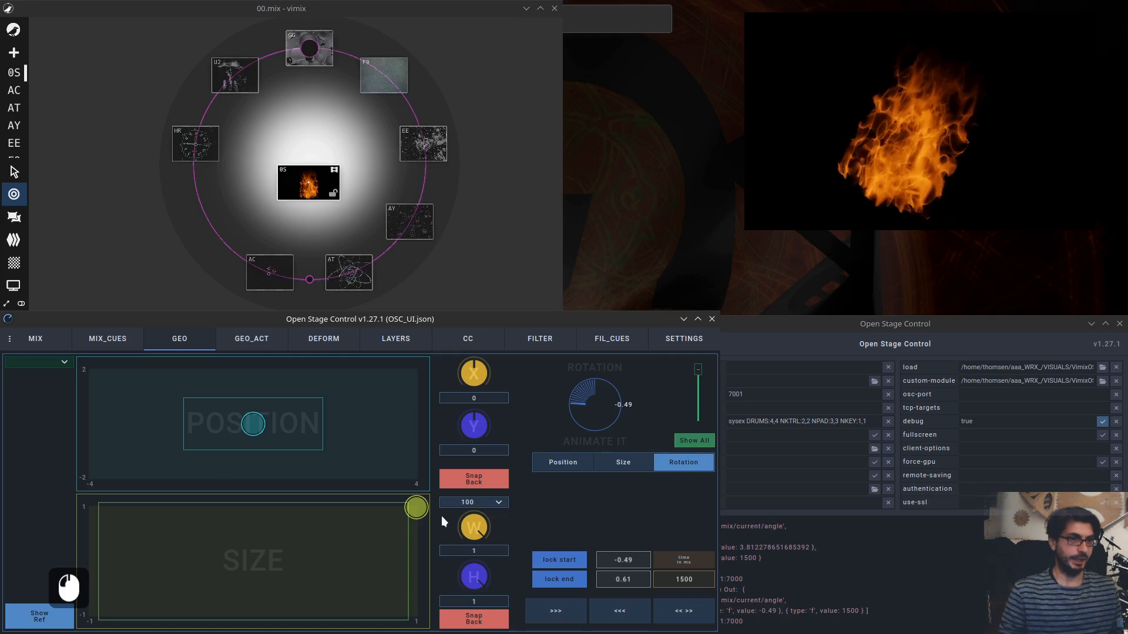
# Switch the animation controls back to Size.
pyautogui.moveTo(421, 514); pyautogui.dragTo(564, 493)
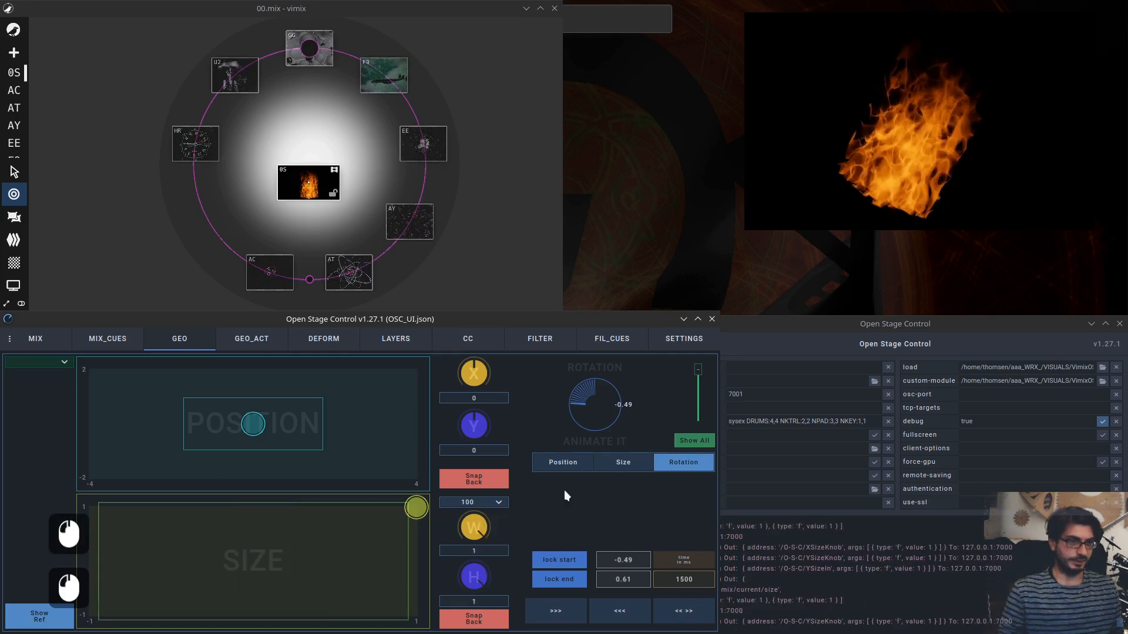
pyautogui.click(627, 464)
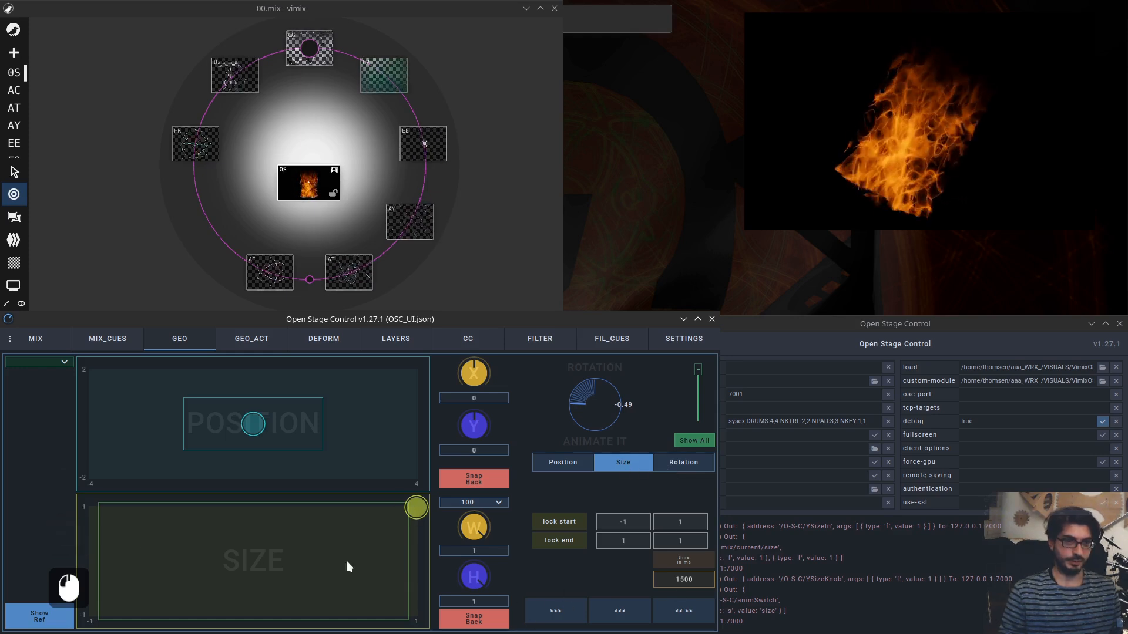
# Open the GEO_ACT page of the layout.
pyautogui.click(253, 341)
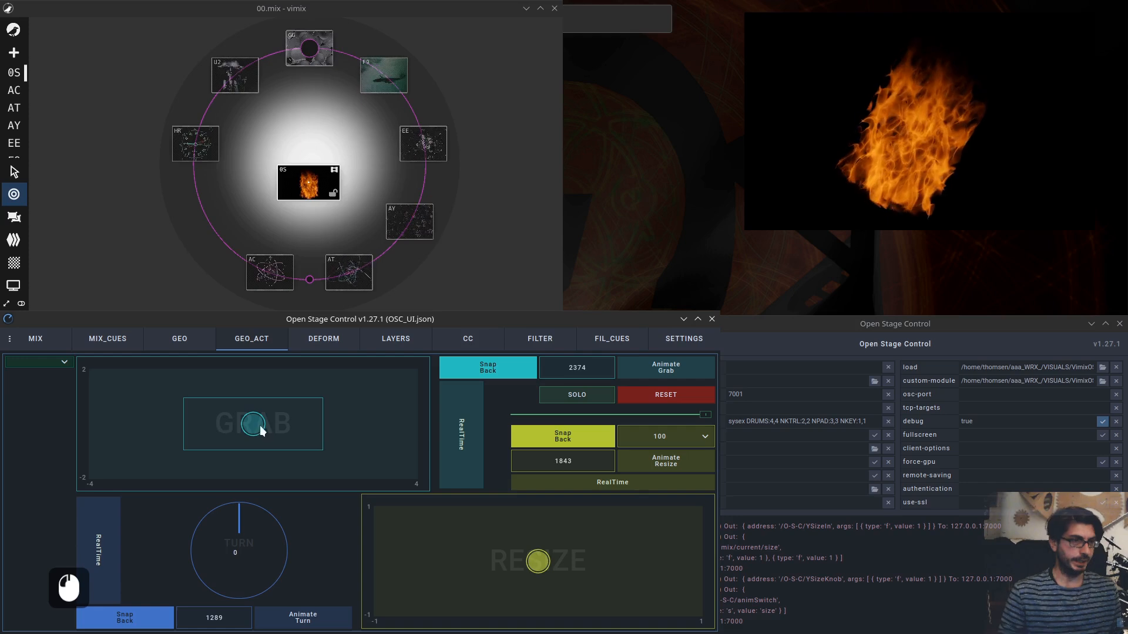
pyautogui.click(181, 347)
pyautogui.click(254, 347)
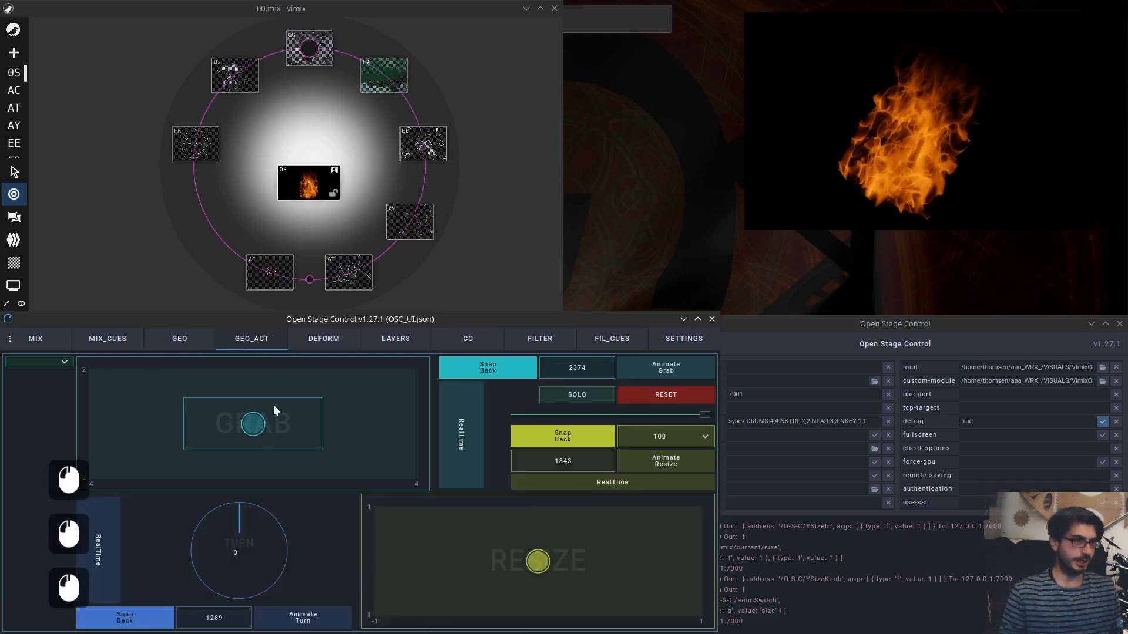
# Enable RealTime mode for the grab and turn controls.
pyautogui.moveTo(274, 422); pyautogui.dragTo(300, 414)
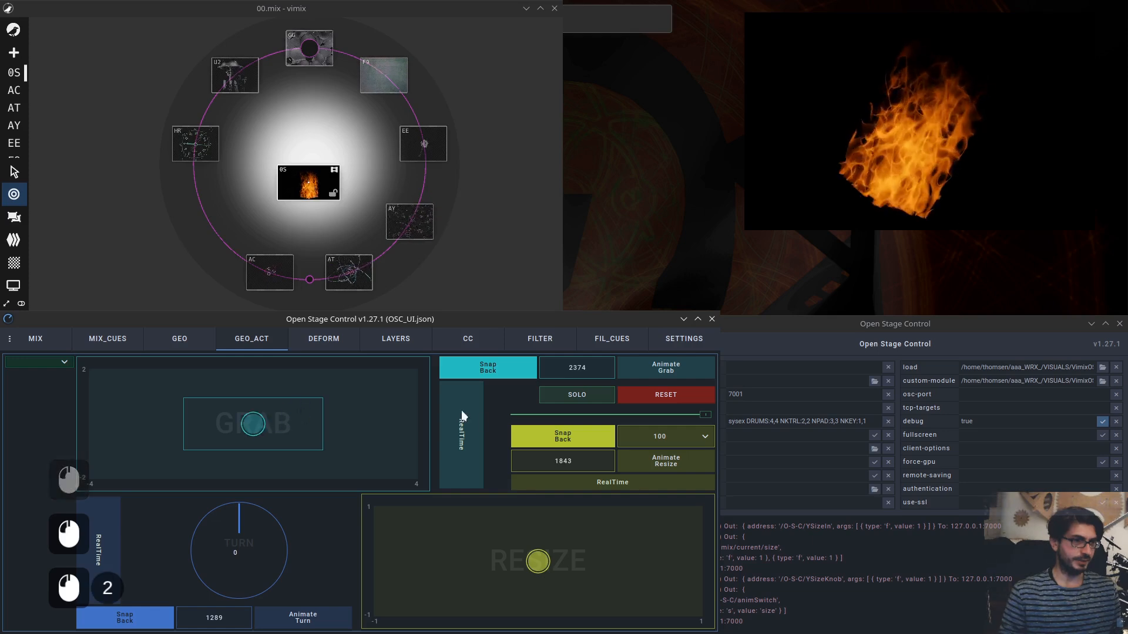
pyautogui.click(462, 422)
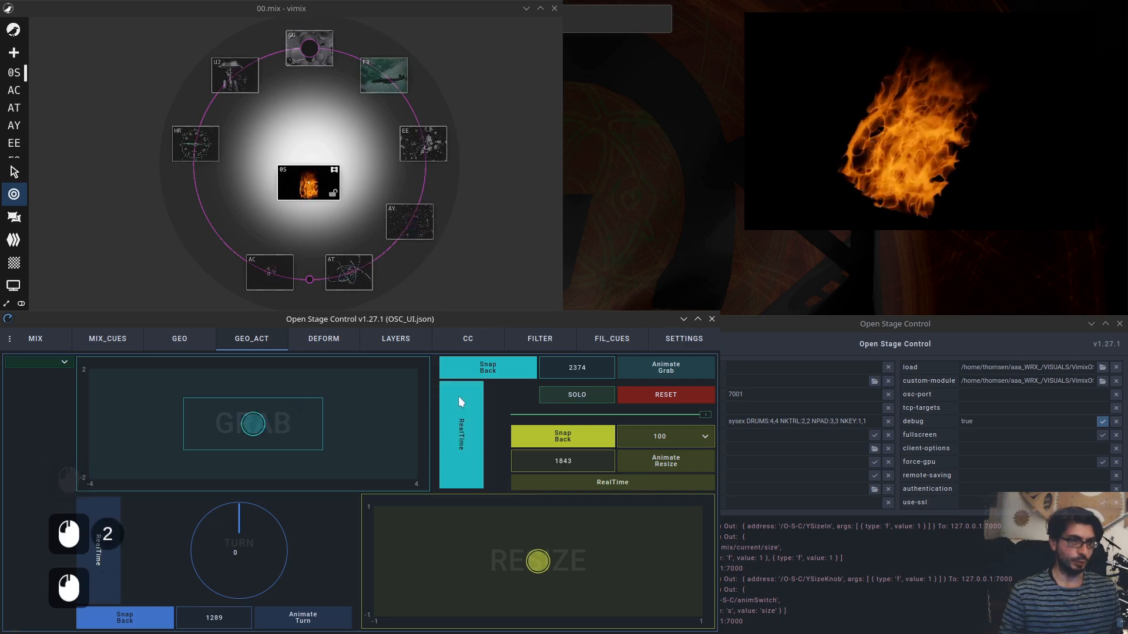
pyautogui.click(103, 549)
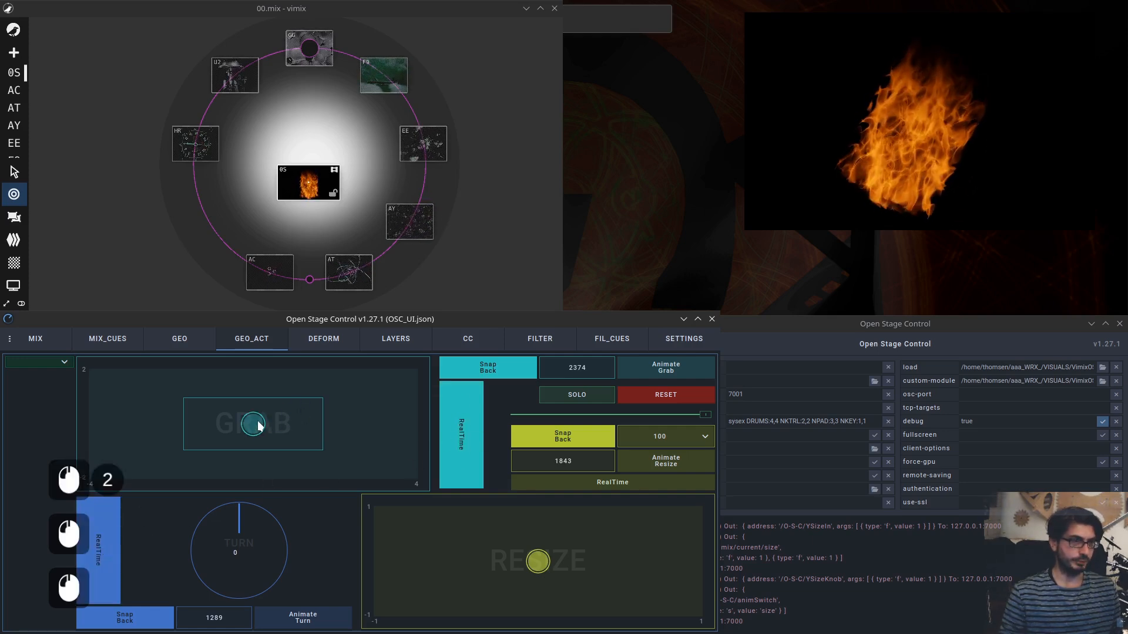
# Drag the grab pad to nudge the source up and to the right.
pyautogui.moveTo(258, 425)
pyautogui.mouseDown()
pyautogui.moveTo(328, 404)
pyautogui.moveTo(255, 427)
pyautogui.mouseUp()
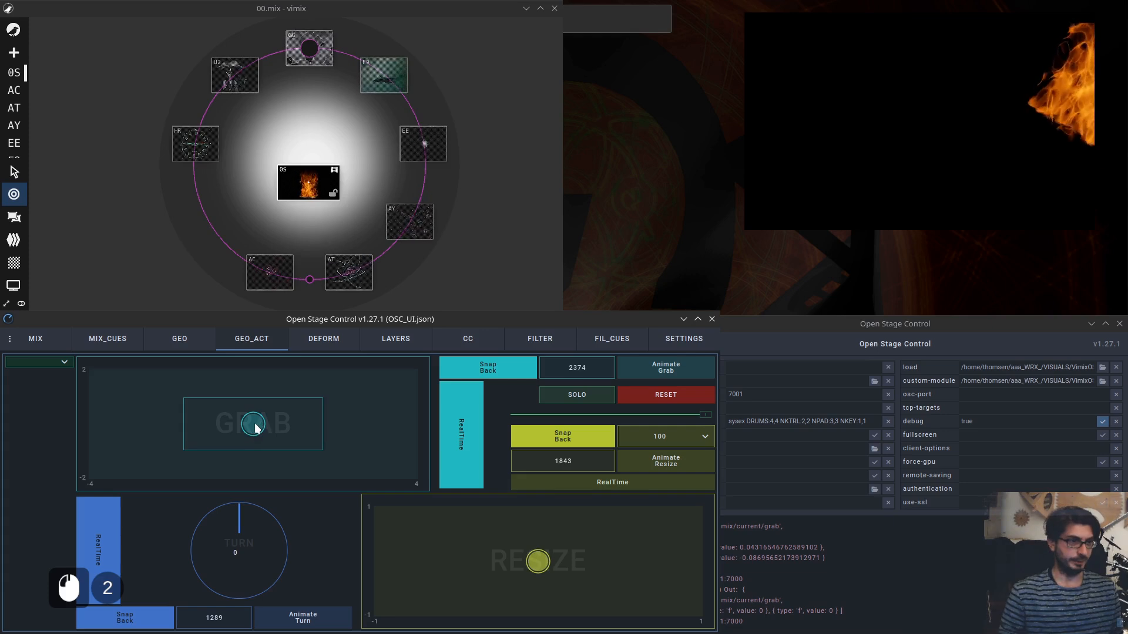
pyautogui.moveTo(253, 424); pyautogui.dragTo(279, 416)
# Open the DEFORM page, show the BS source's properties in vimix, and select 0S as target.
pyautogui.click(321, 340)
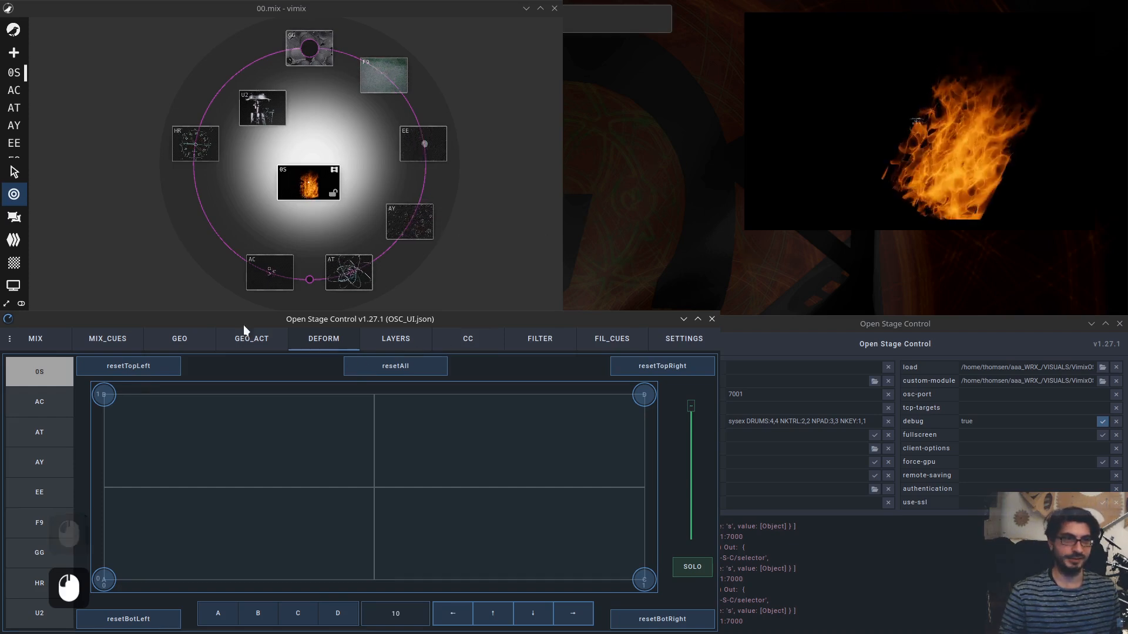
pyautogui.doubleClick(308, 178)
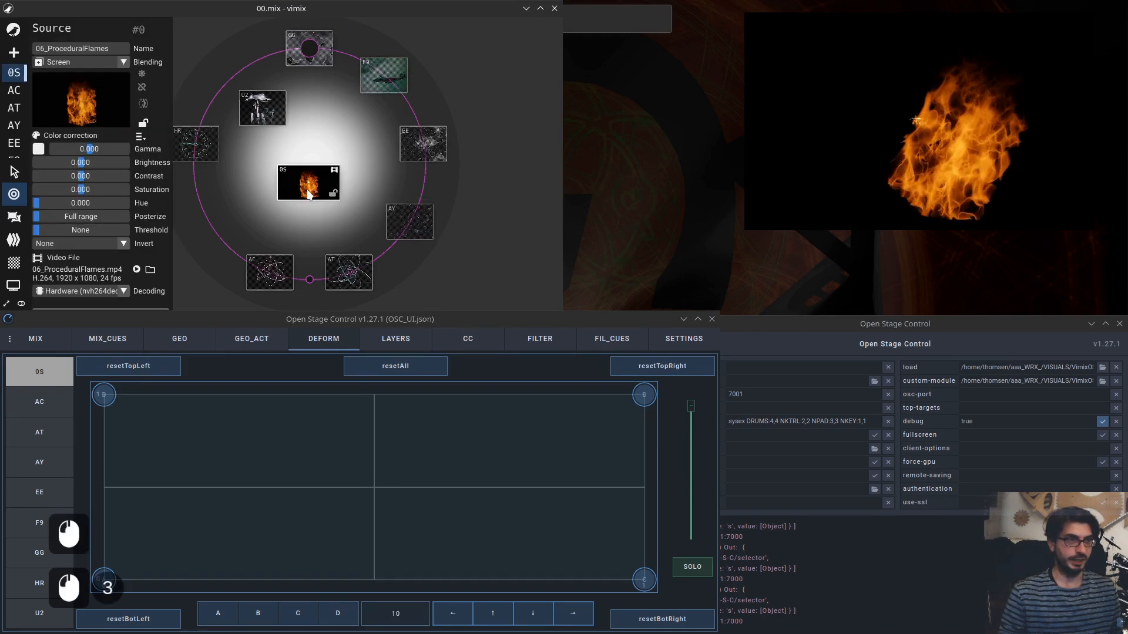
pyautogui.click(47, 379)
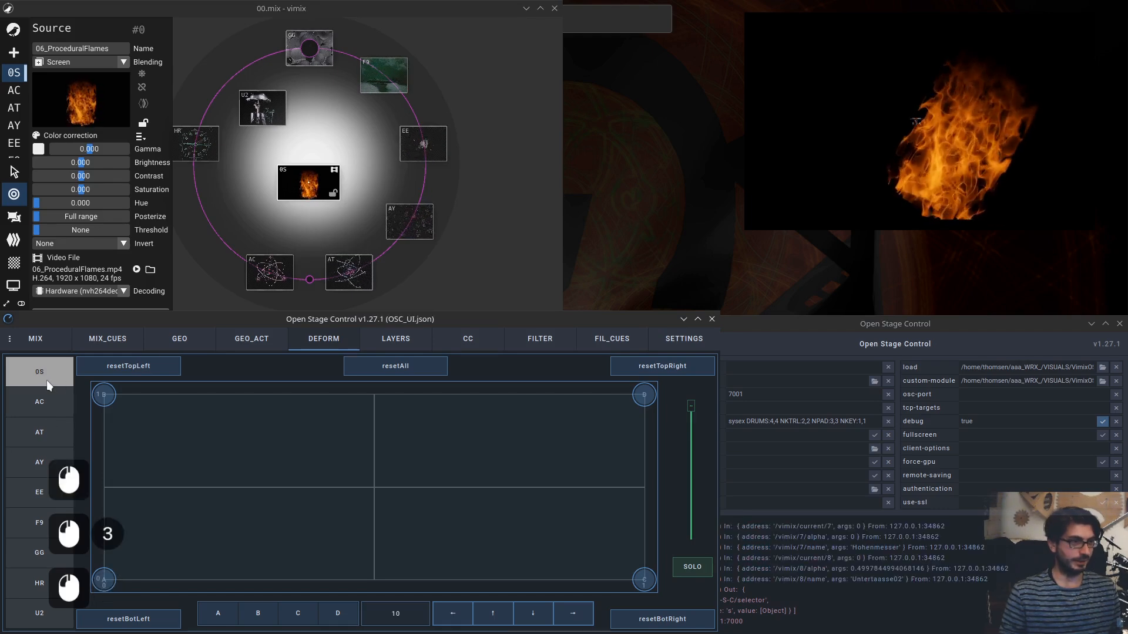
# Toggle Solo on the deform page, adjust the alpha slider, then switch target to AT and back to 0S.
pyautogui.click(692, 567)
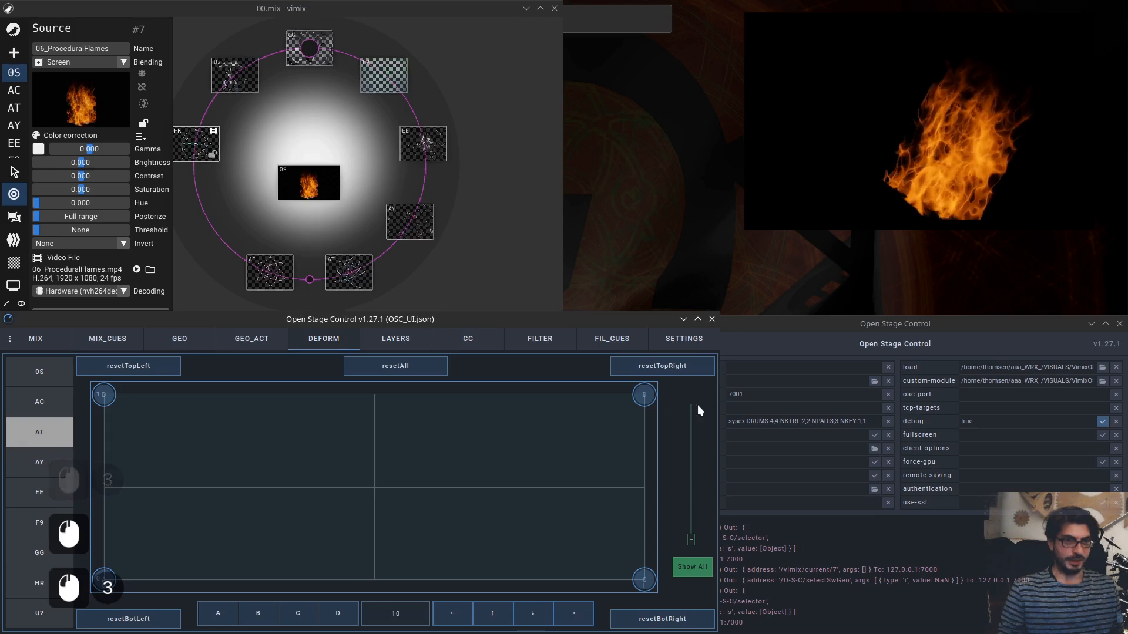
pyautogui.moveTo(697, 404); pyautogui.dragTo(681, 425)
pyautogui.click(44, 424)
pyautogui.click(40, 373)
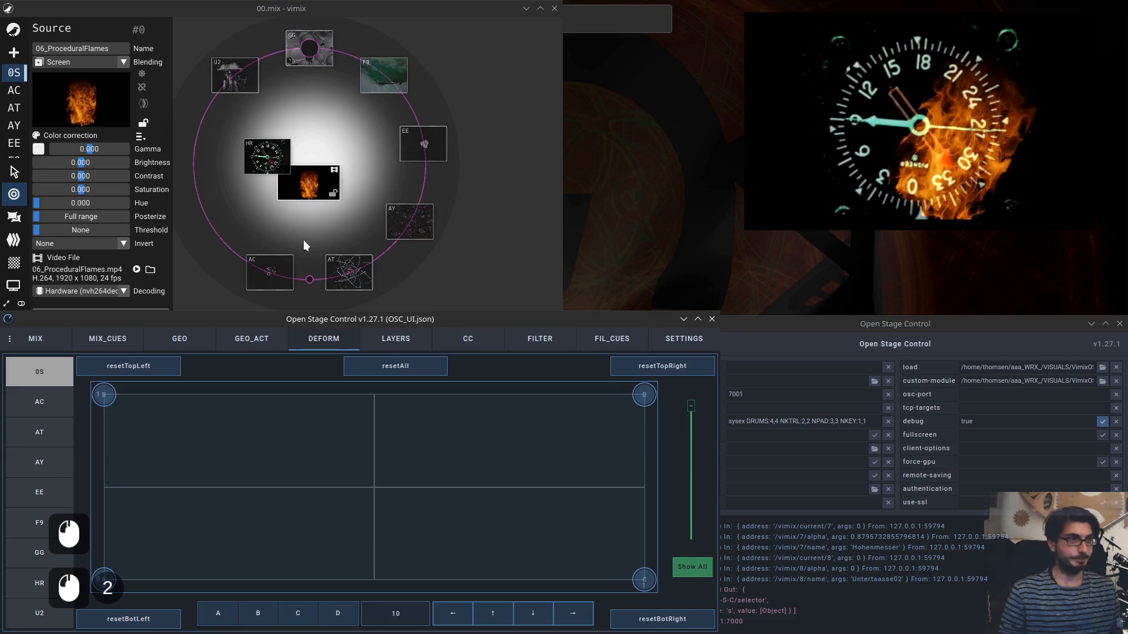
# Move the HR source back out onto the mixing circle.
pyautogui.moveTo(266, 160); pyautogui.dragTo(197, 145)
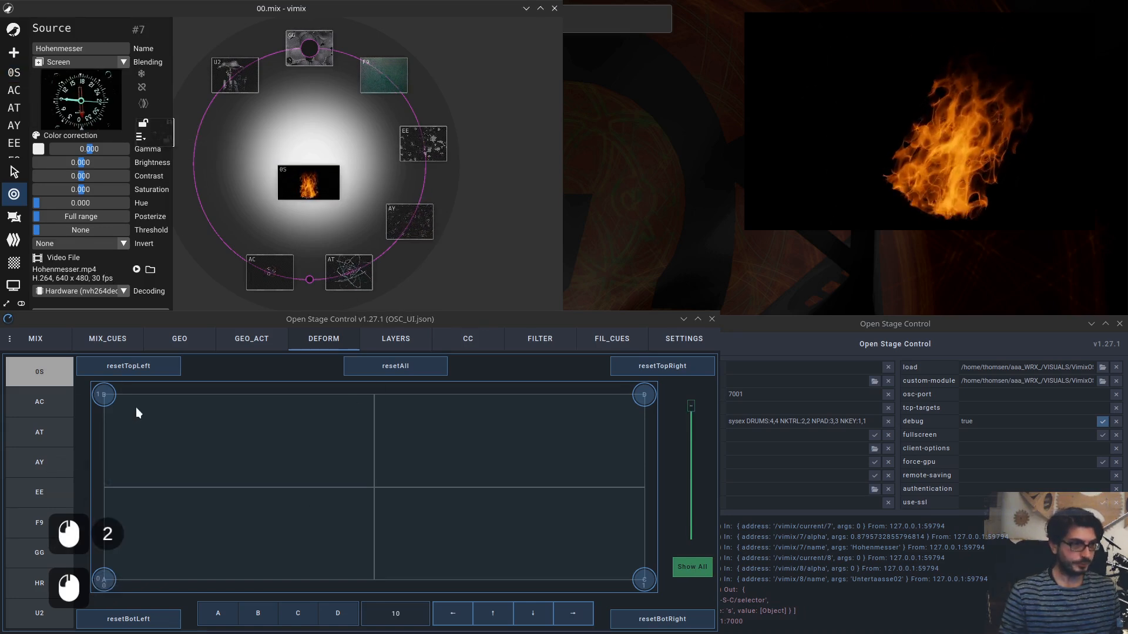
# Drag the top-left deform corner inward and switch vimix to its geometry view.
pyautogui.moveTo(106, 396); pyautogui.dragTo(114, 404)
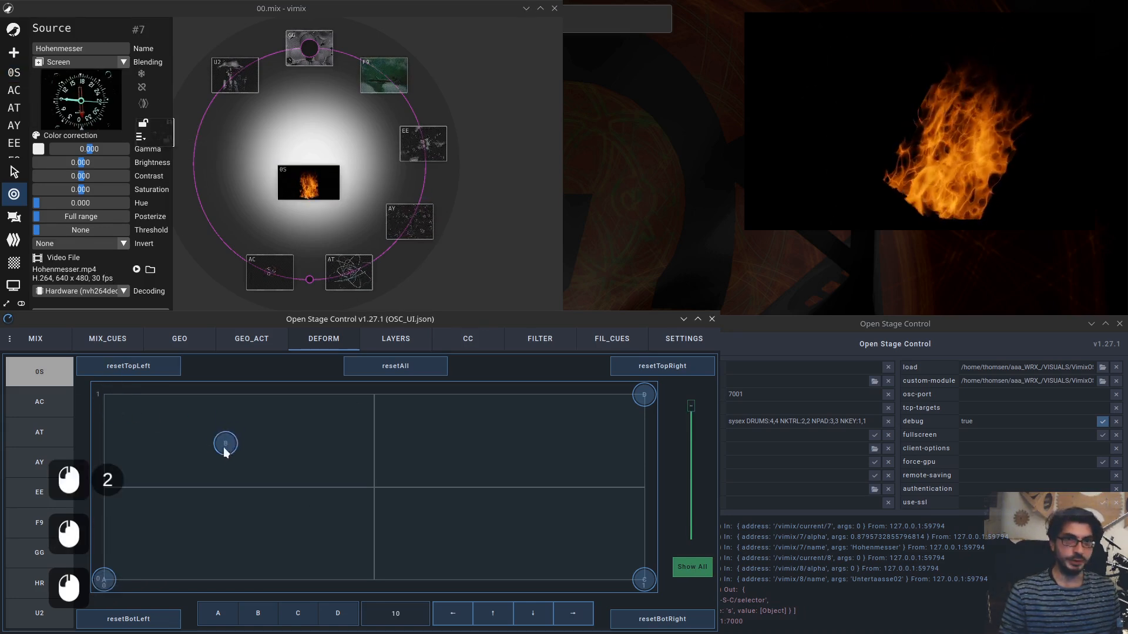
pyautogui.click(185, 273)
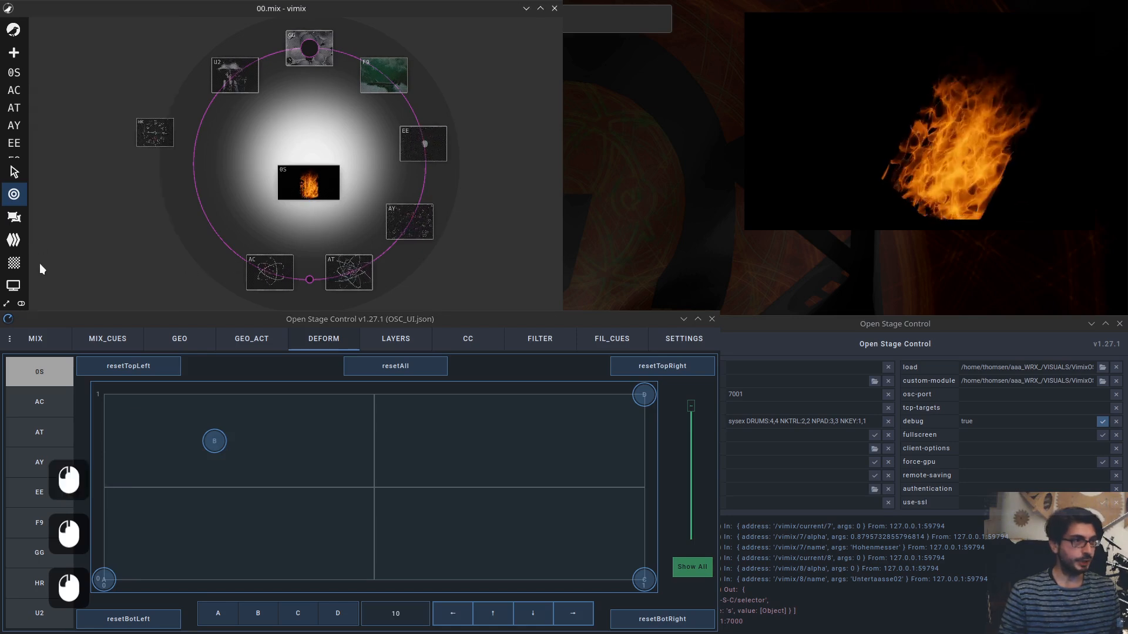
pyautogui.click(14, 240)
pyautogui.click(14, 217)
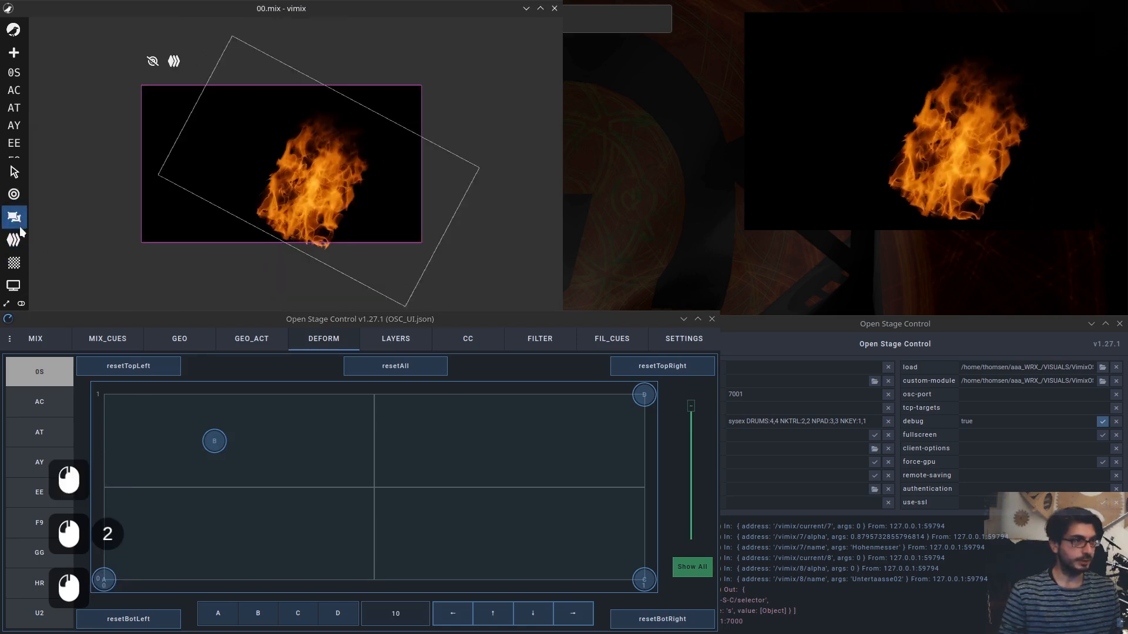
# Select the rotated 0S source in the vimix geometry view and nudge its top-left deform corner slightly.
pyautogui.click(306, 181)
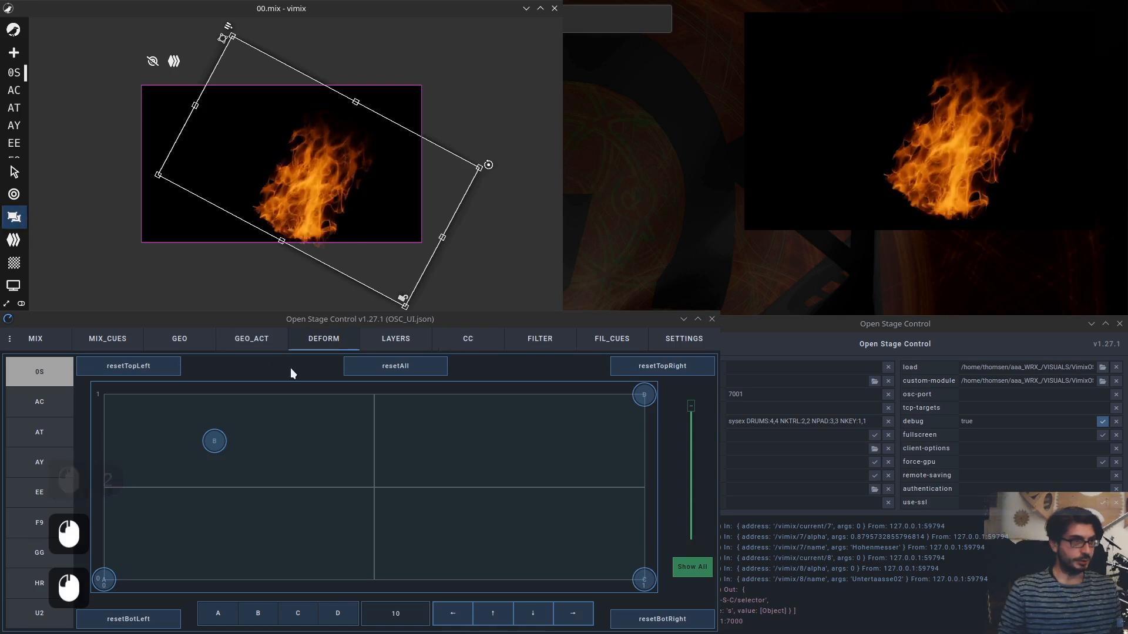
pyautogui.moveTo(215, 441); pyautogui.dragTo(241, 448)
# On the GEO page, snap the source's position and size back to default and reset its rotation to 0.
pyautogui.click(179, 340)
pyautogui.click(475, 479)
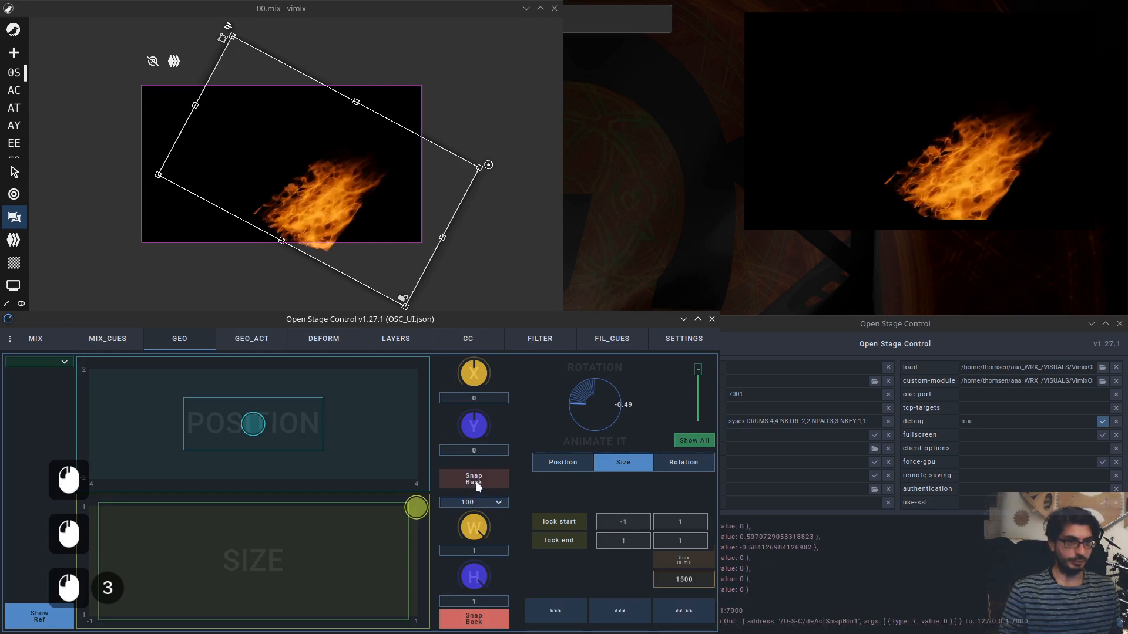
pyautogui.click(479, 478)
pyautogui.click(474, 619)
pyautogui.click(474, 619)
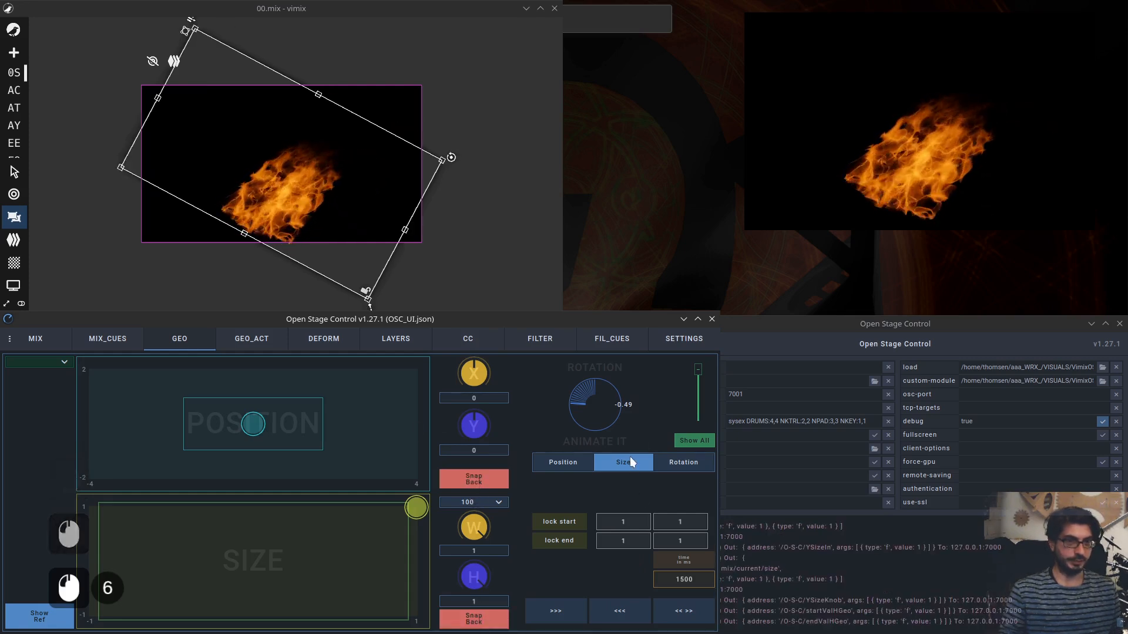
pyautogui.doubleClick(603, 407)
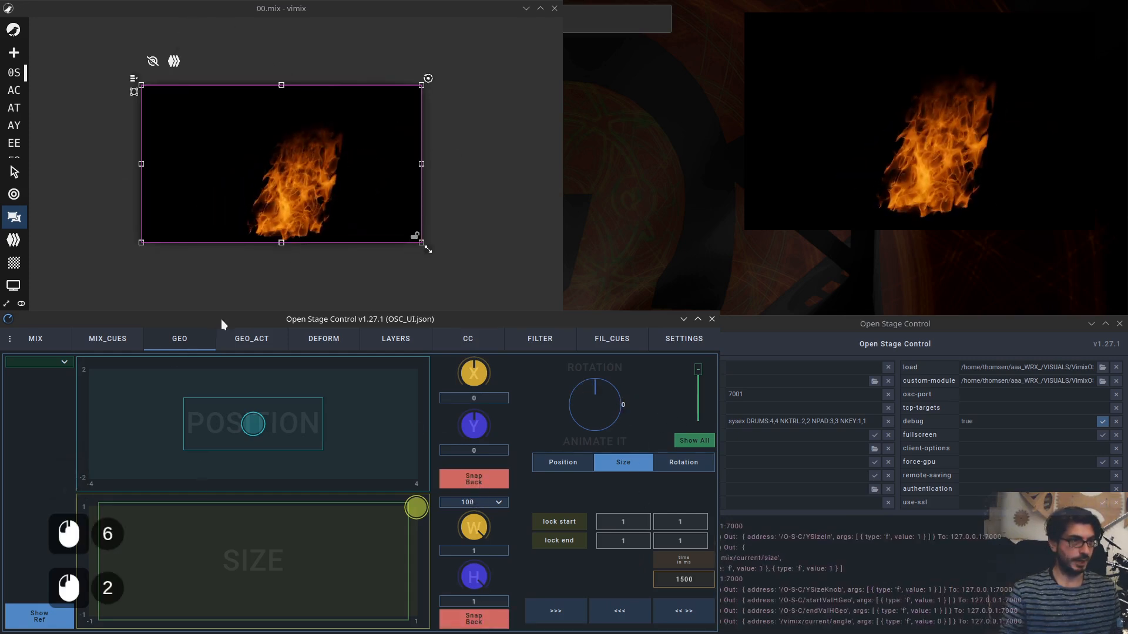
# Return to the DEFORM page and drag the top-left corner back toward the pad's corner.
pyautogui.click(328, 340)
pyautogui.click(240, 448)
pyautogui.moveTo(240, 447); pyautogui.dragTo(149, 414)
# Switch the target to AC and adjust the alpha slider.
pyautogui.click(47, 408)
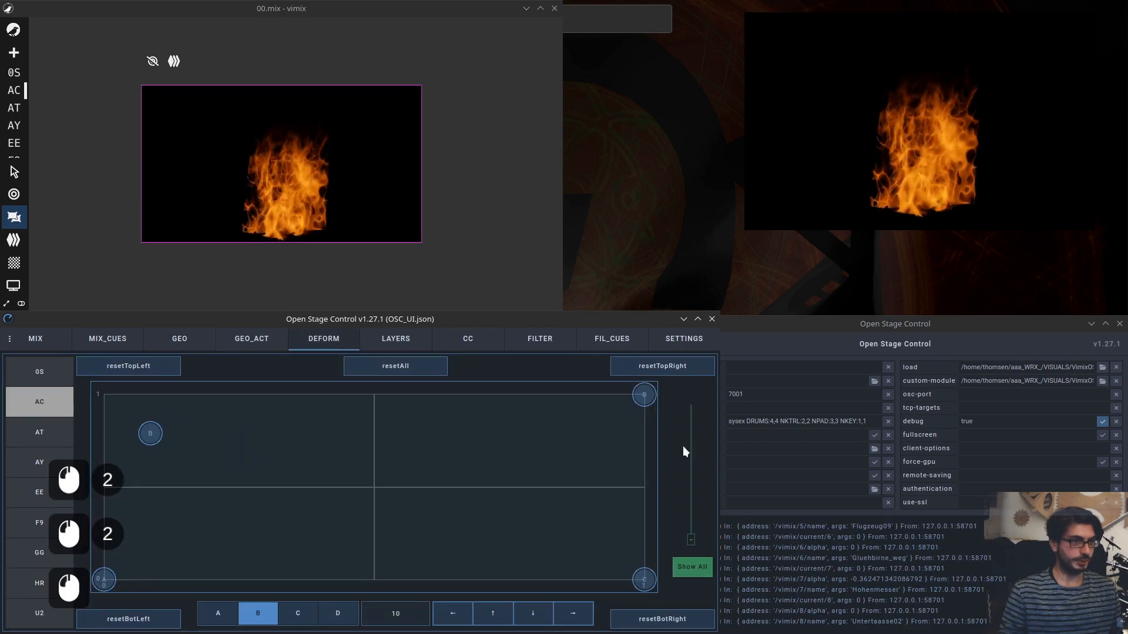
pyautogui.click(687, 570)
pyautogui.click(692, 565)
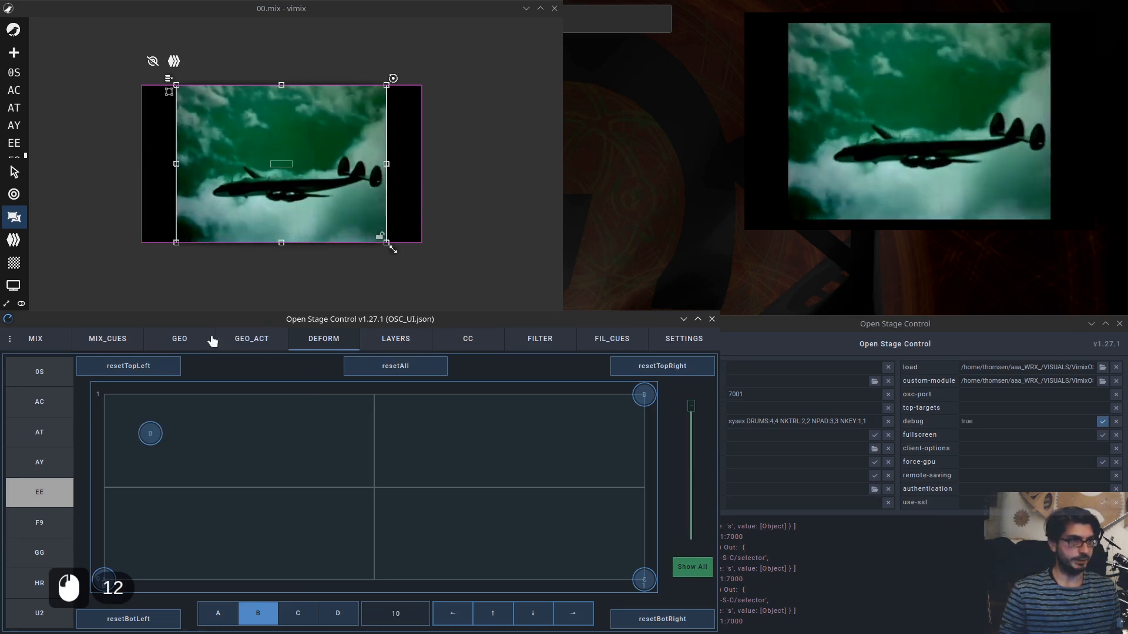
# Deform the EE source by dragging its top-left, top-right, bottom-right and bottom-left corners inward on the pad.
pyautogui.moveTo(150, 434); pyautogui.dragTo(176, 439)
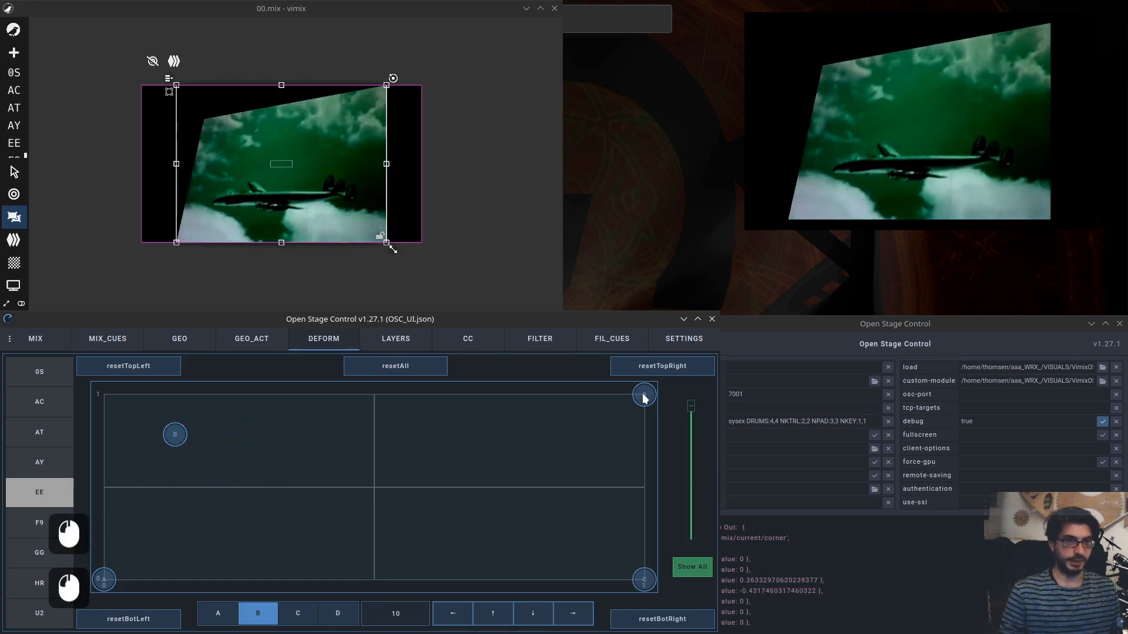
pyautogui.moveTo(644, 395); pyautogui.dragTo(547, 429)
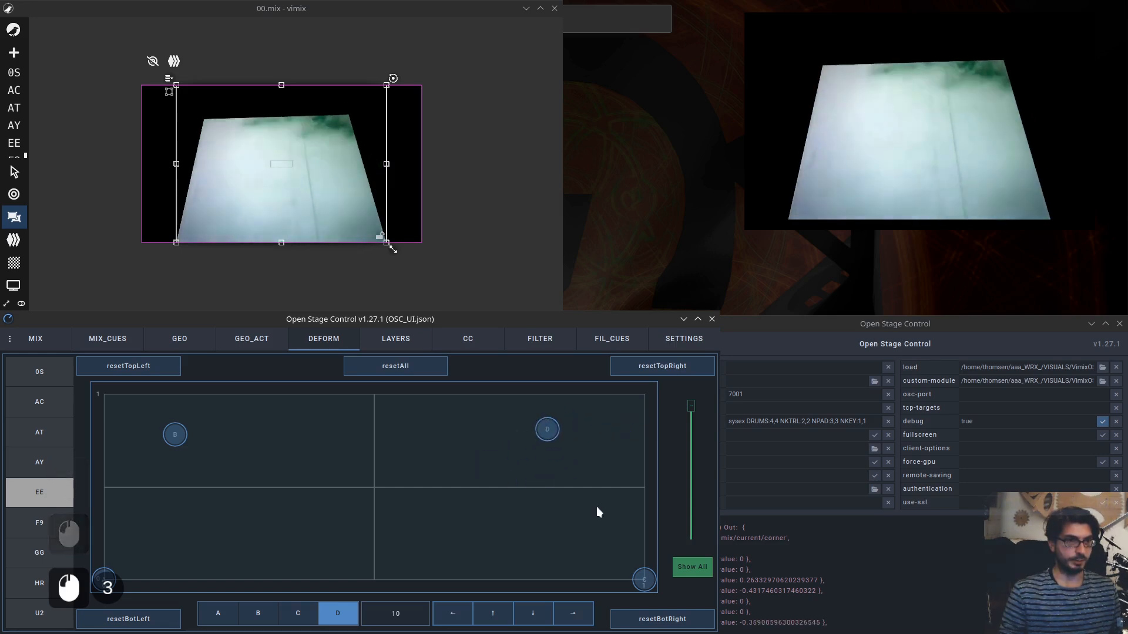
pyautogui.moveTo(644, 579); pyautogui.dragTo(491, 530)
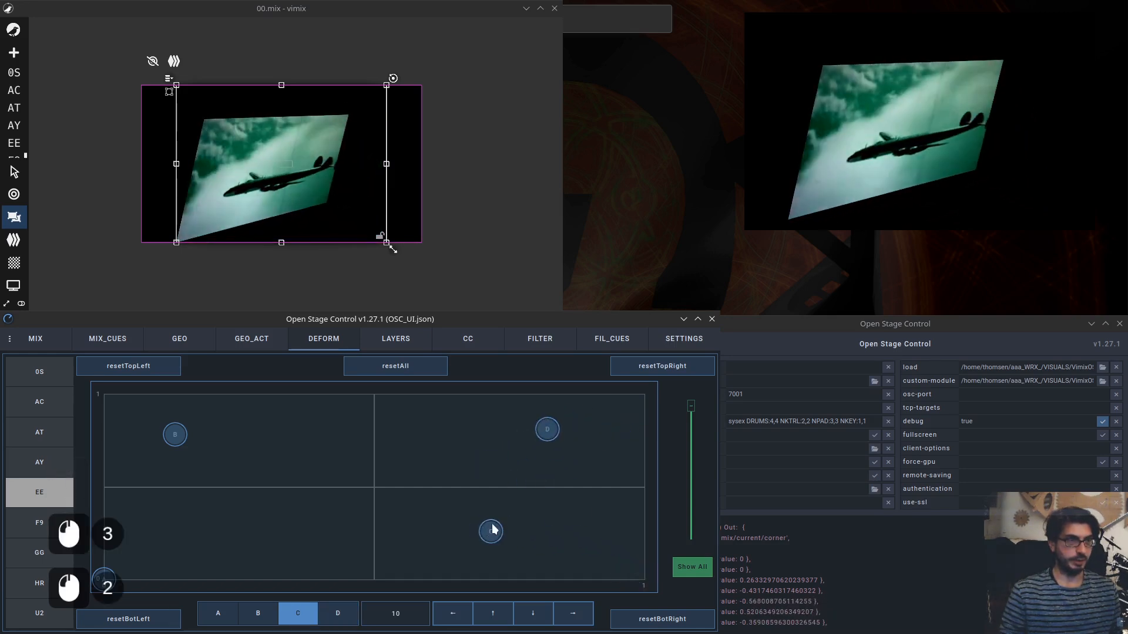
pyautogui.moveTo(547, 430); pyautogui.dragTo(488, 422)
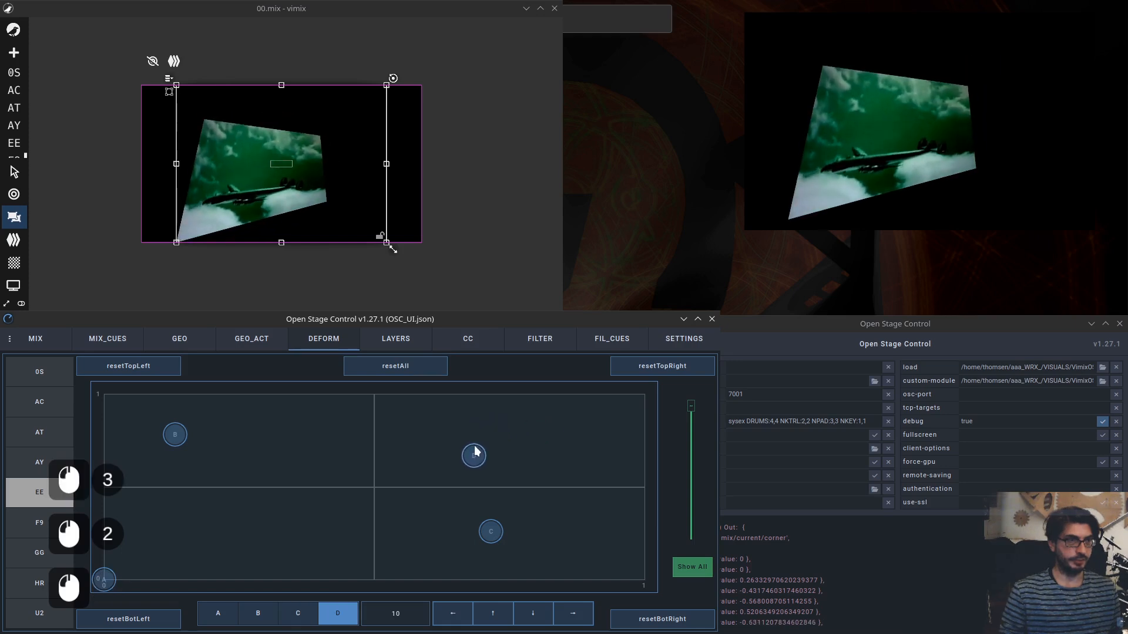
pyautogui.moveTo(494, 536); pyautogui.dragTo(499, 536)
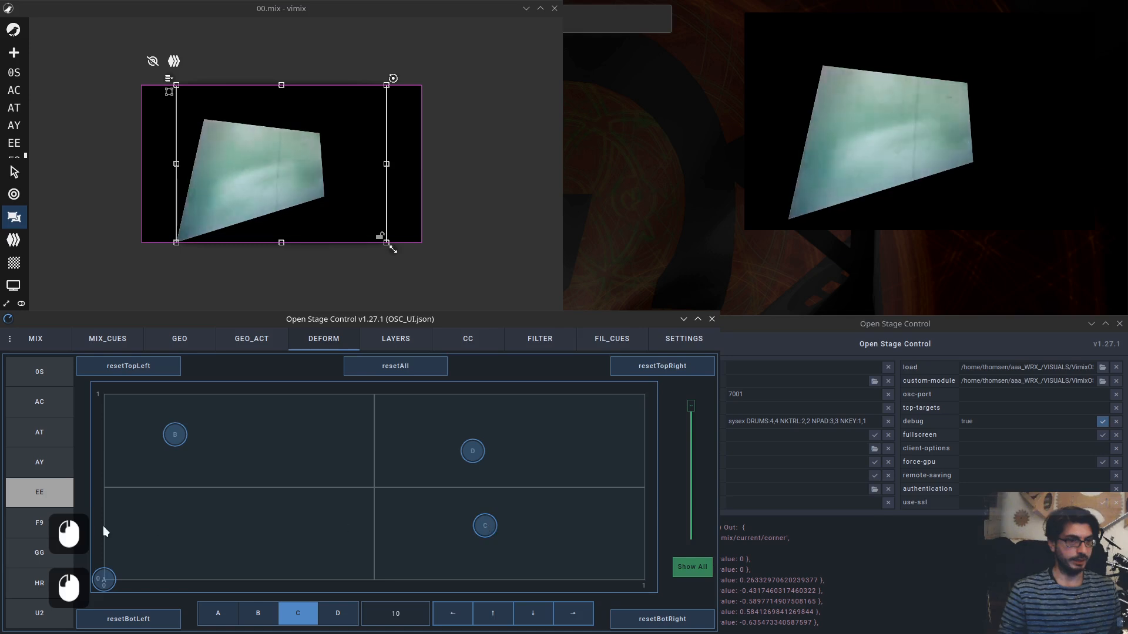
pyautogui.moveTo(108, 582); pyautogui.dragTo(111, 580)
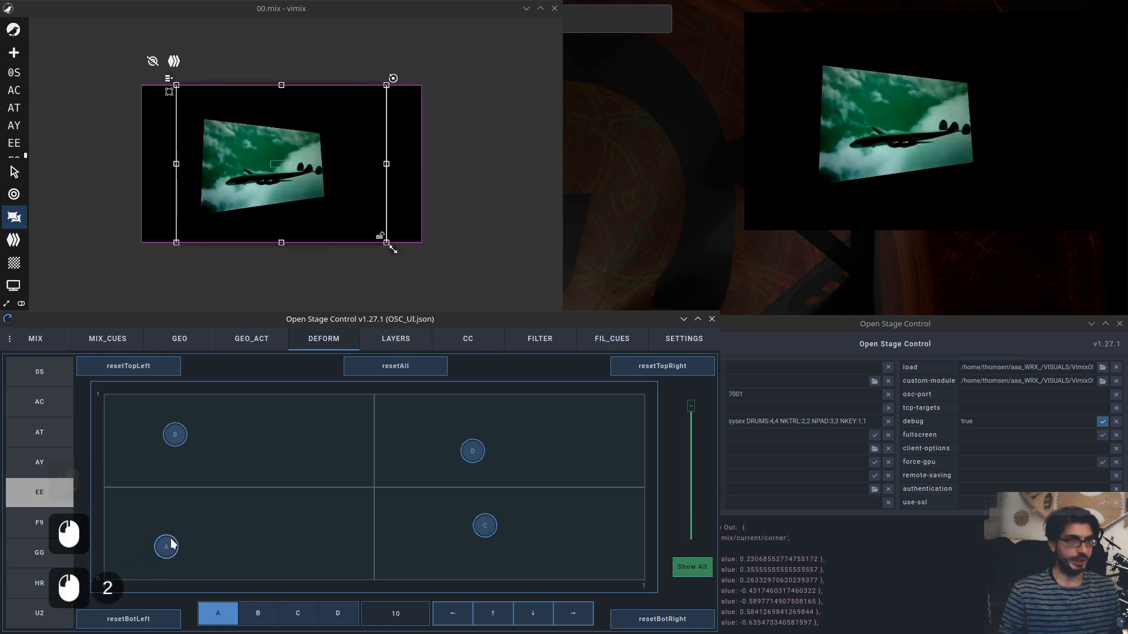
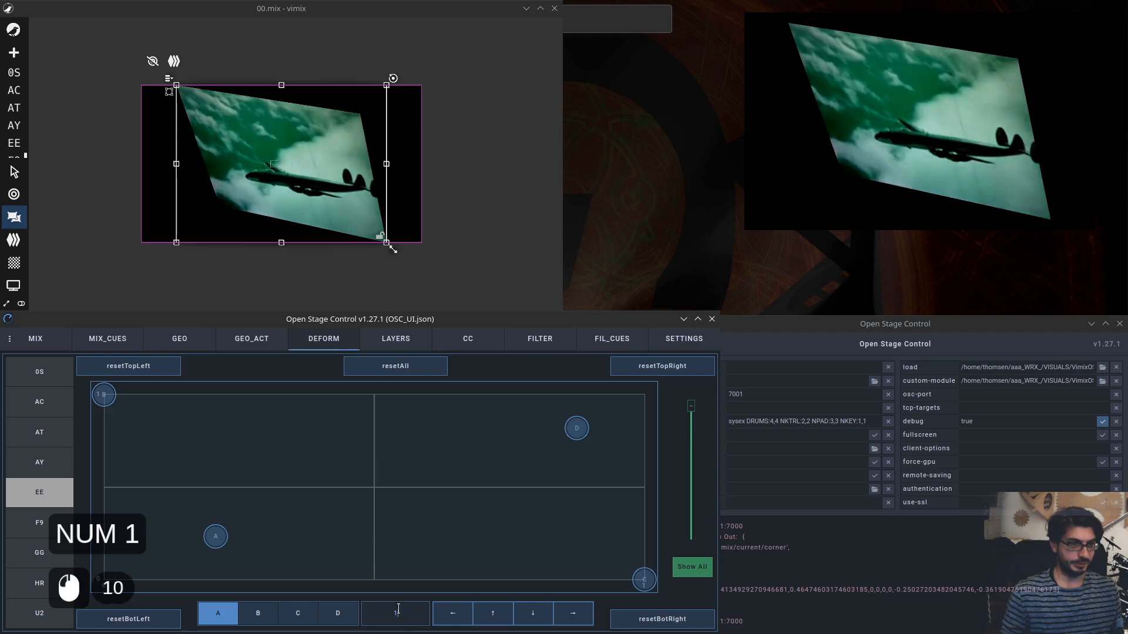
# Set the corner nudge step to 0.1 and nudge corner A up, down and left with the arrow controls.
pyautogui.press('BackSpace')
pyautogui.write('0')
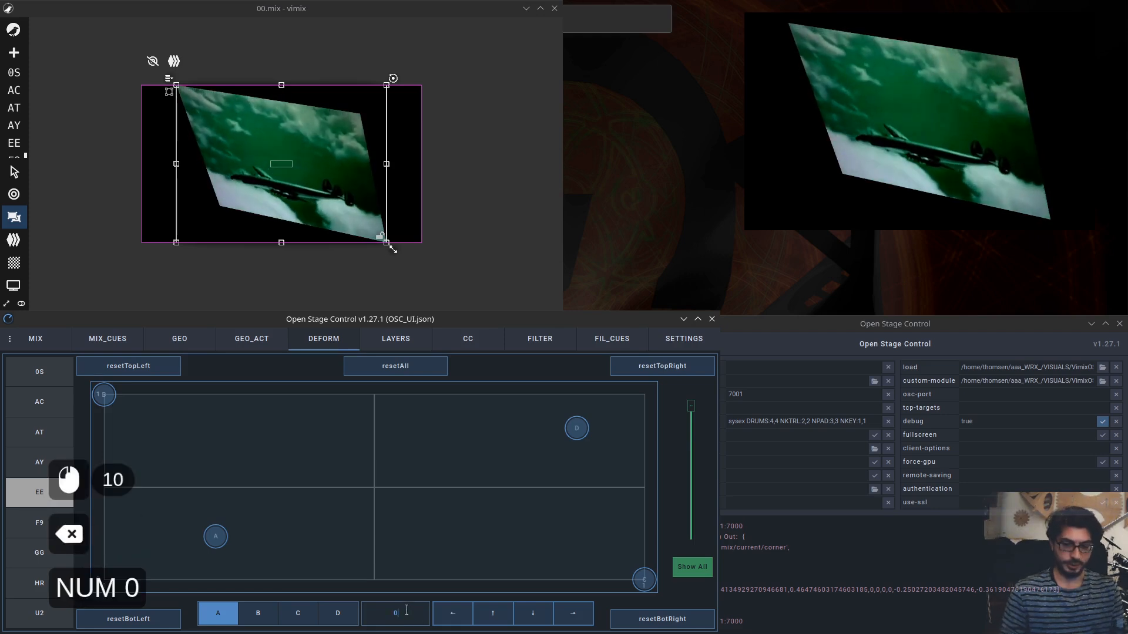
pyautogui.write('.1')
pyautogui.press('Return')
pyautogui.click(500, 612)
pyautogui.click(498, 612)
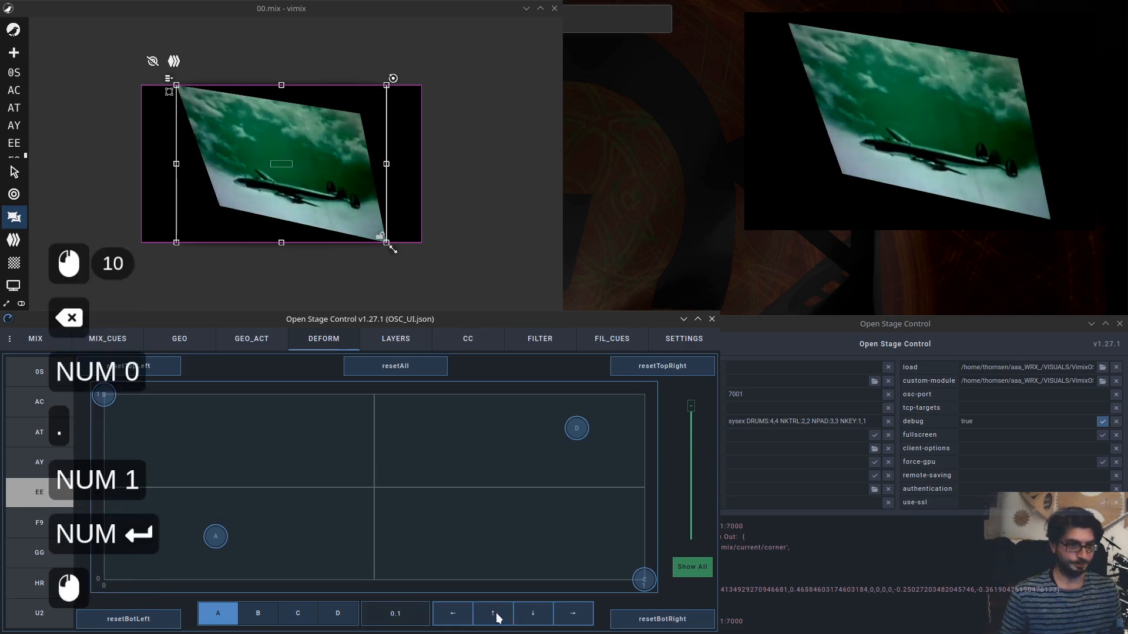
pyautogui.click(497, 613)
pyautogui.click(497, 612)
pyautogui.click(498, 612)
pyautogui.click(497, 612)
pyautogui.click(488, 615)
pyautogui.click(479, 619)
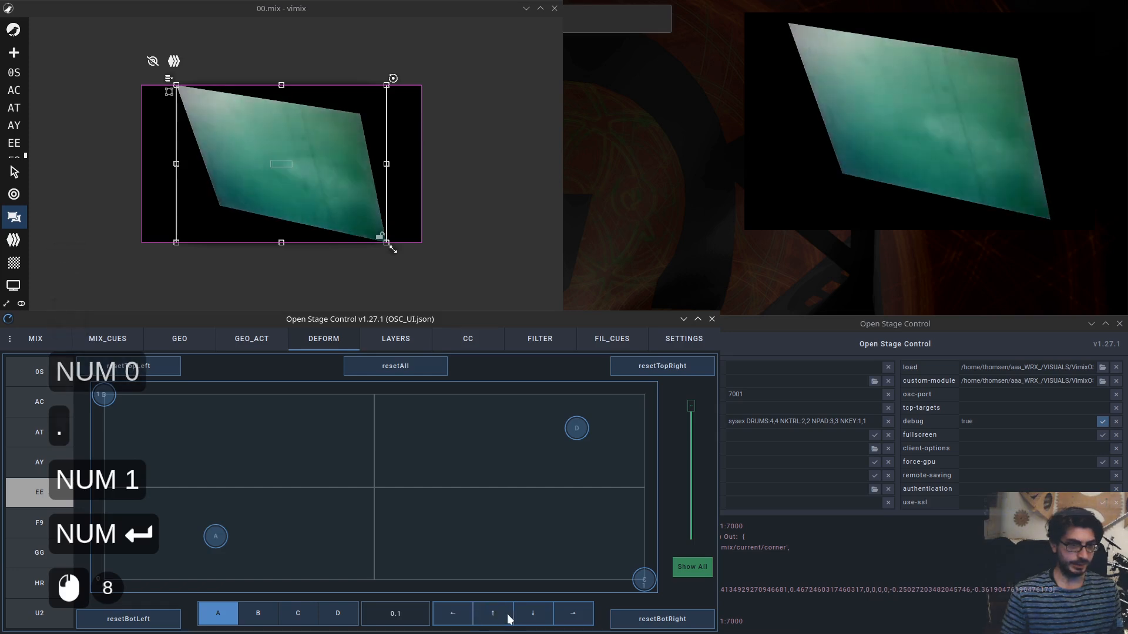
pyautogui.click(531, 613)
pyautogui.click(532, 613)
pyautogui.click(532, 613)
pyautogui.click(532, 612)
pyautogui.click(453, 620)
pyautogui.click(453, 620)
pyautogui.click(453, 620)
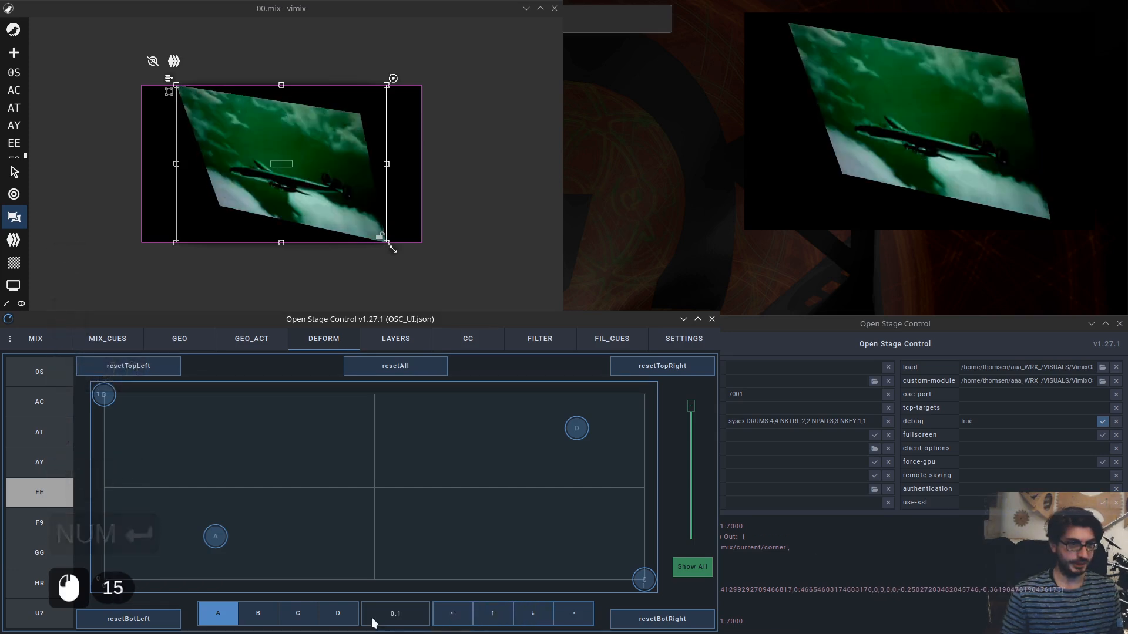
# Set the nudge step to 10 and nudge corner A left, up, down and right.
pyautogui.write('10')
pyautogui.press('KP_Enter')
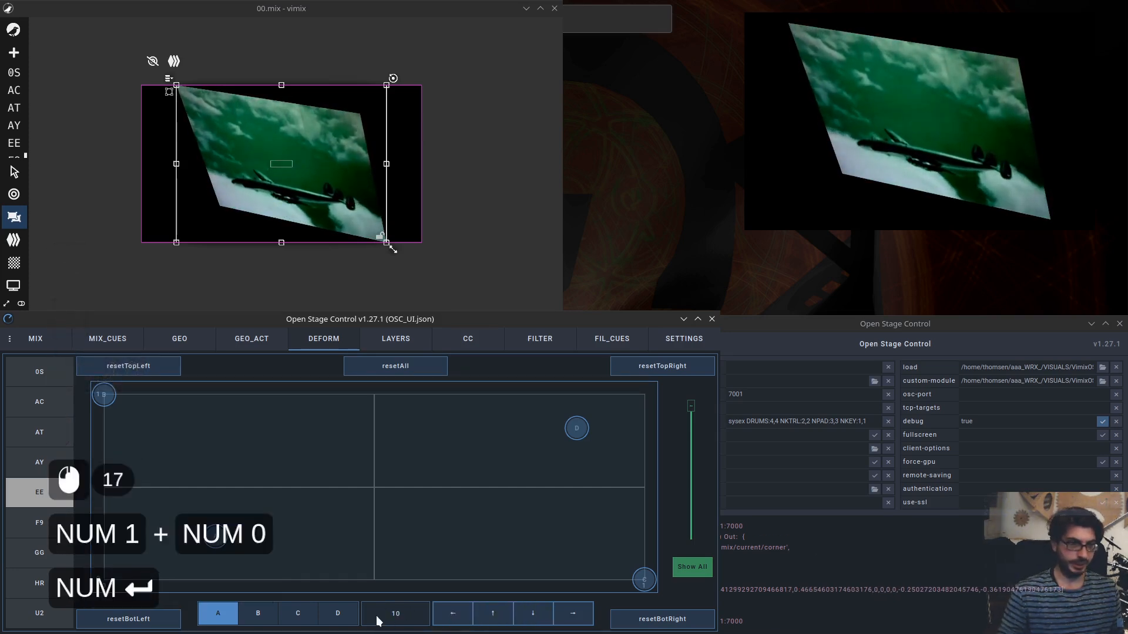
pyautogui.click(449, 615)
pyautogui.click(467, 615)
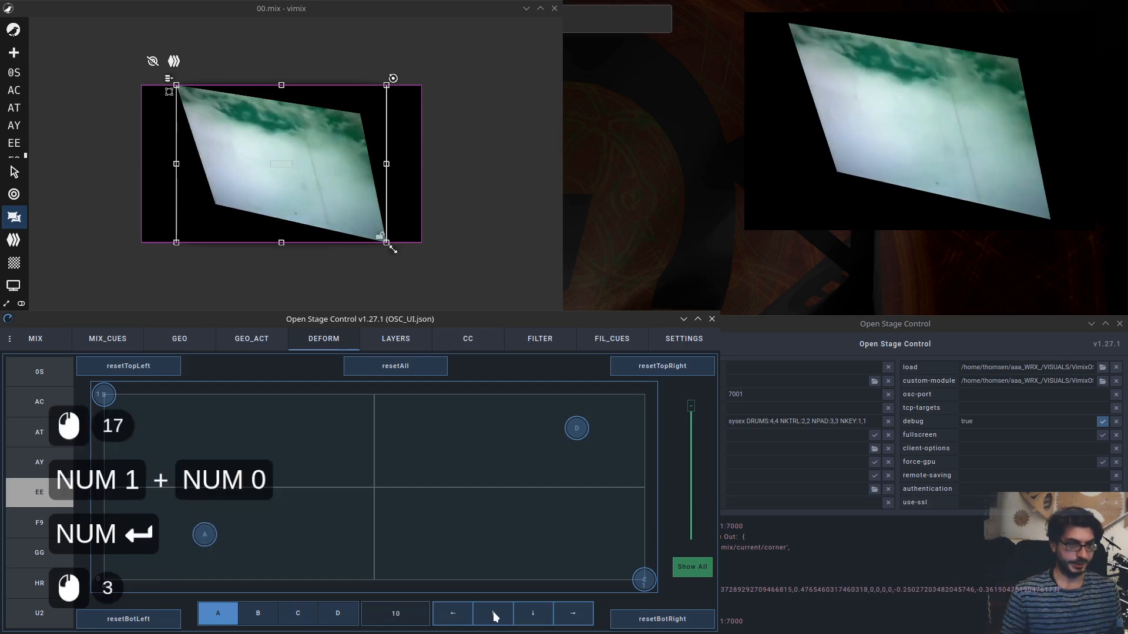
pyautogui.click(546, 618)
pyautogui.click(546, 618)
pyautogui.click(573, 614)
pyautogui.click(573, 614)
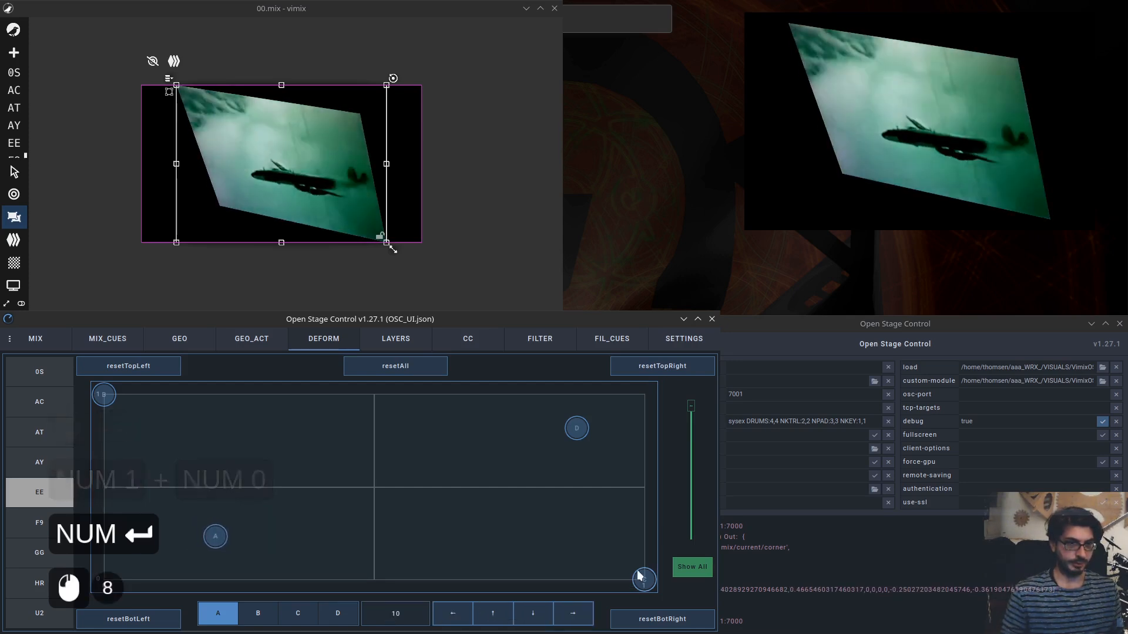
# Drag the bottom-right corner C inward on the pad and nudge it down and right.
pyautogui.moveTo(644, 579); pyautogui.dragTo(566, 526)
pyautogui.click(534, 612)
pyautogui.click(534, 613)
pyautogui.click(570, 613)
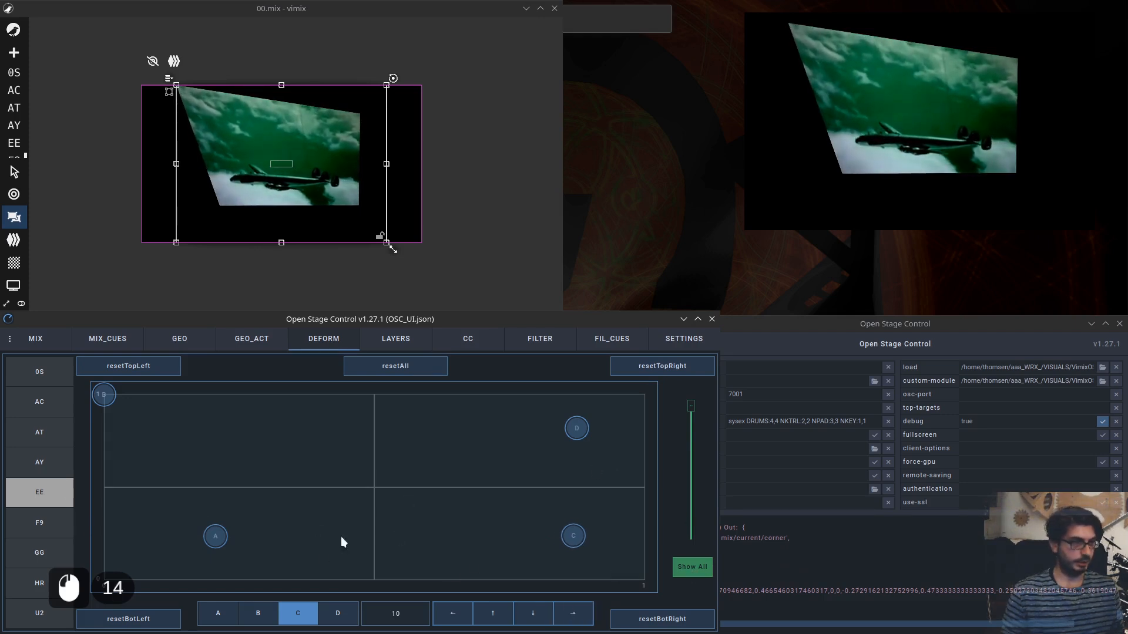
# Reset the bottom-right and bottom-left corners, then reset all deform corners.
pyautogui.click(658, 621)
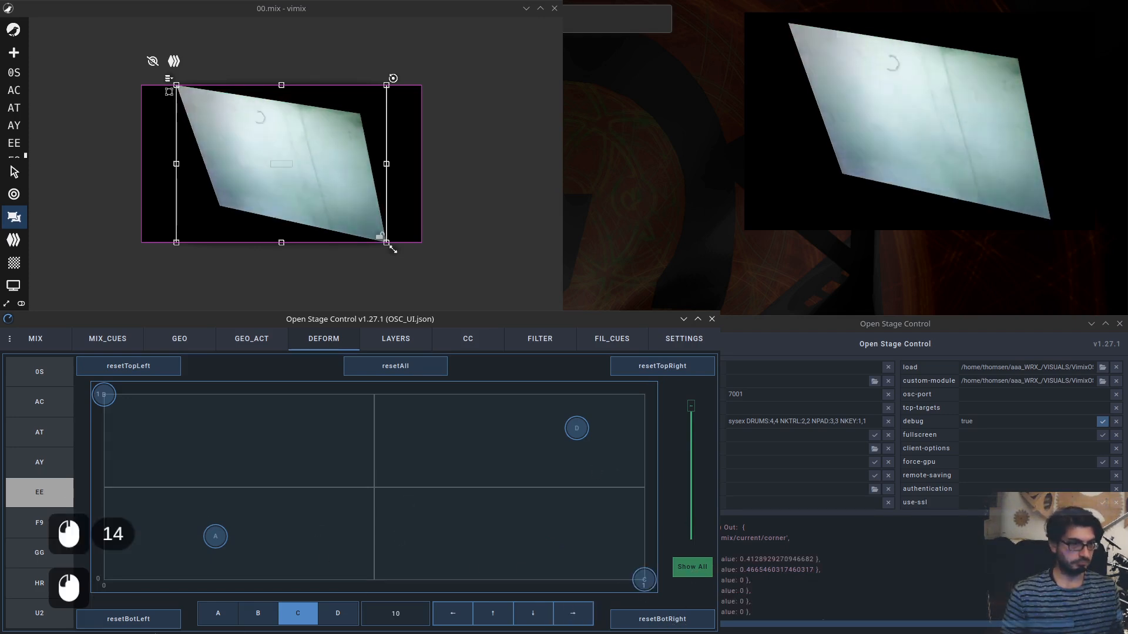
pyautogui.click(127, 622)
pyautogui.click(446, 373)
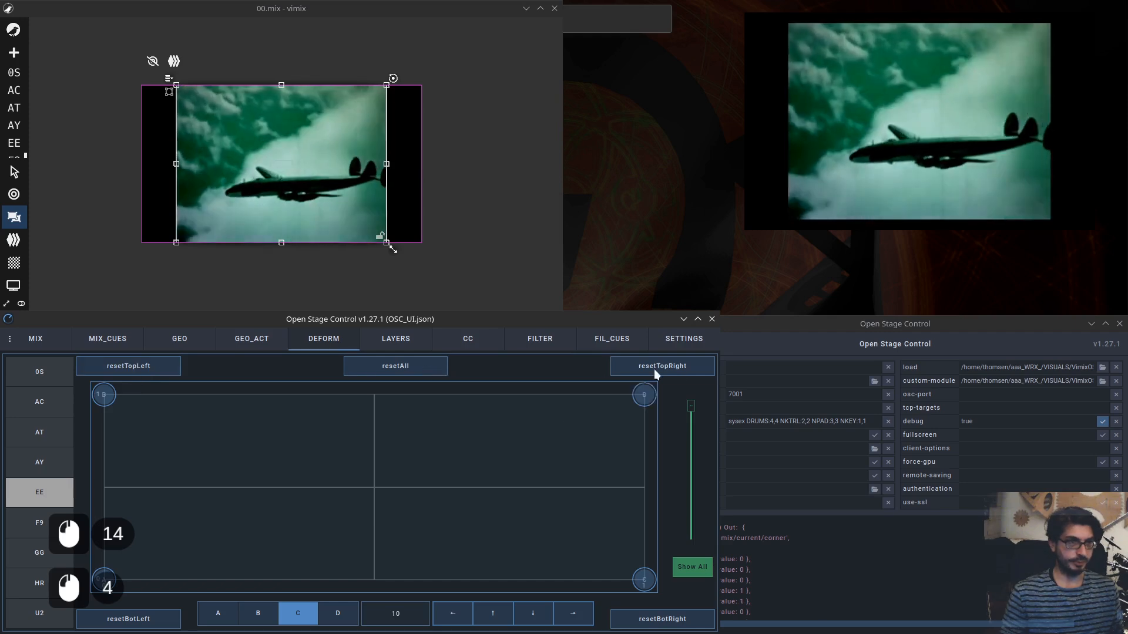
# Open the LAYERS page, switch vimix to its layers view, target AC and drag a depth slider.
pyautogui.click(395, 339)
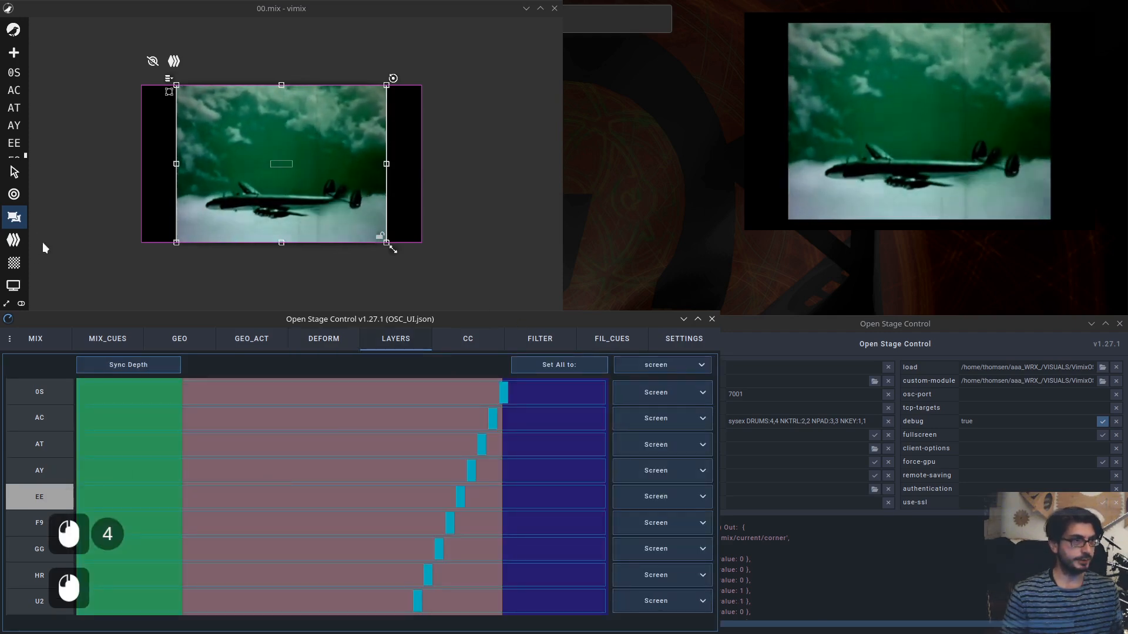
pyautogui.click(14, 240)
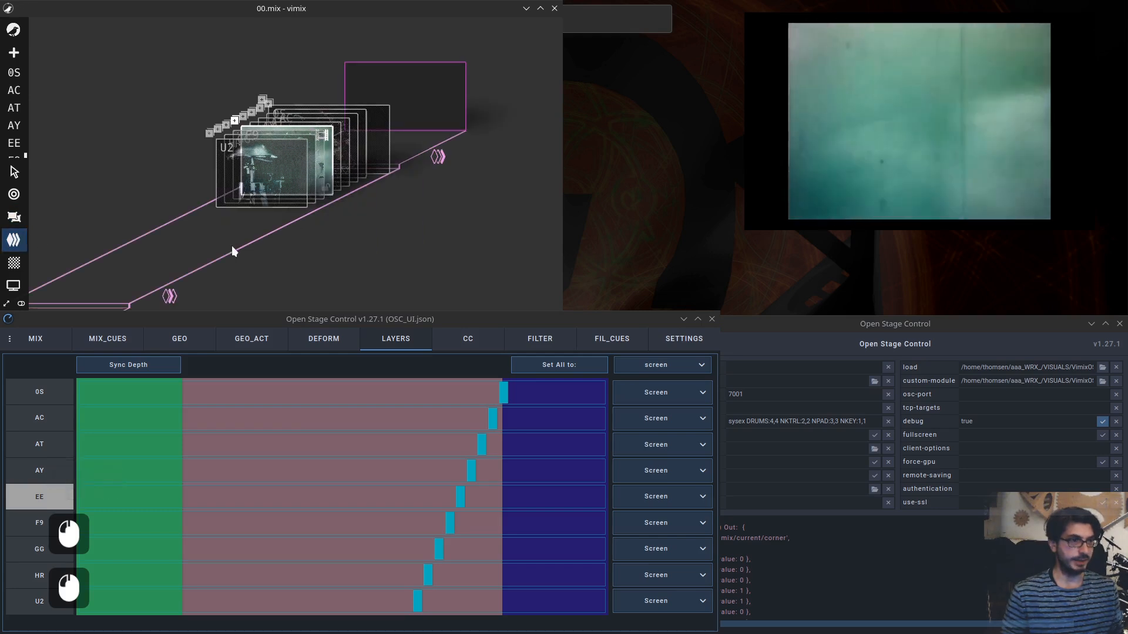
pyautogui.click(41, 419)
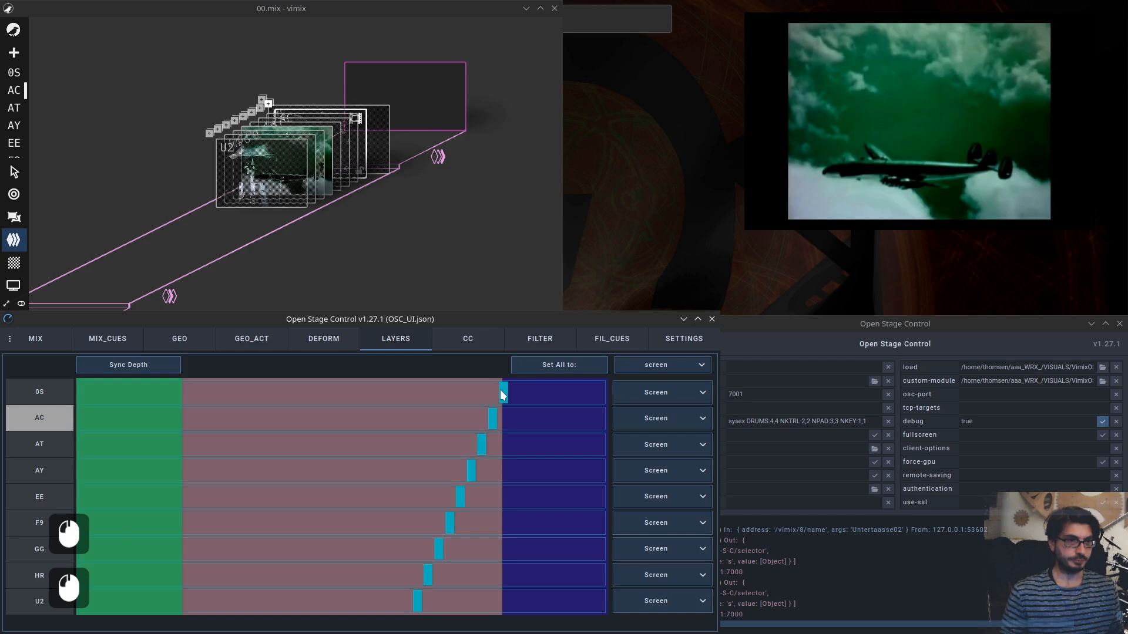
pyautogui.moveTo(503, 390); pyautogui.dragTo(333, 440)
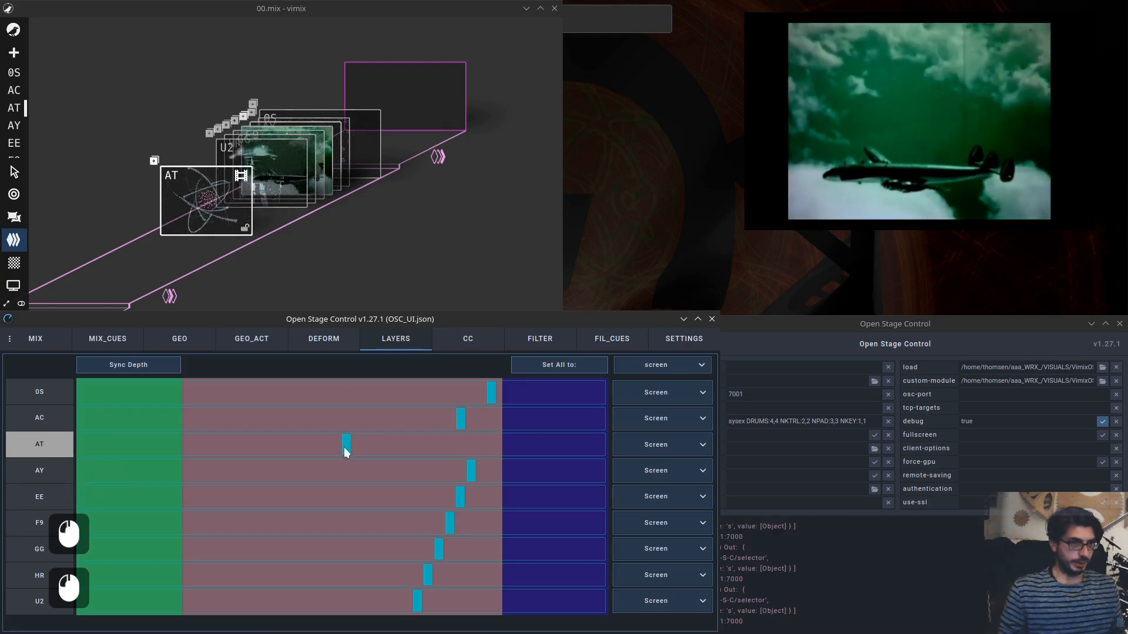
# Drag AT's depth slider to the front of the stack and zoom out the vimix layers view.
pyautogui.moveTo(347, 446); pyautogui.dragTo(175, 450)
pyautogui.scroll(-6, 281, 225)
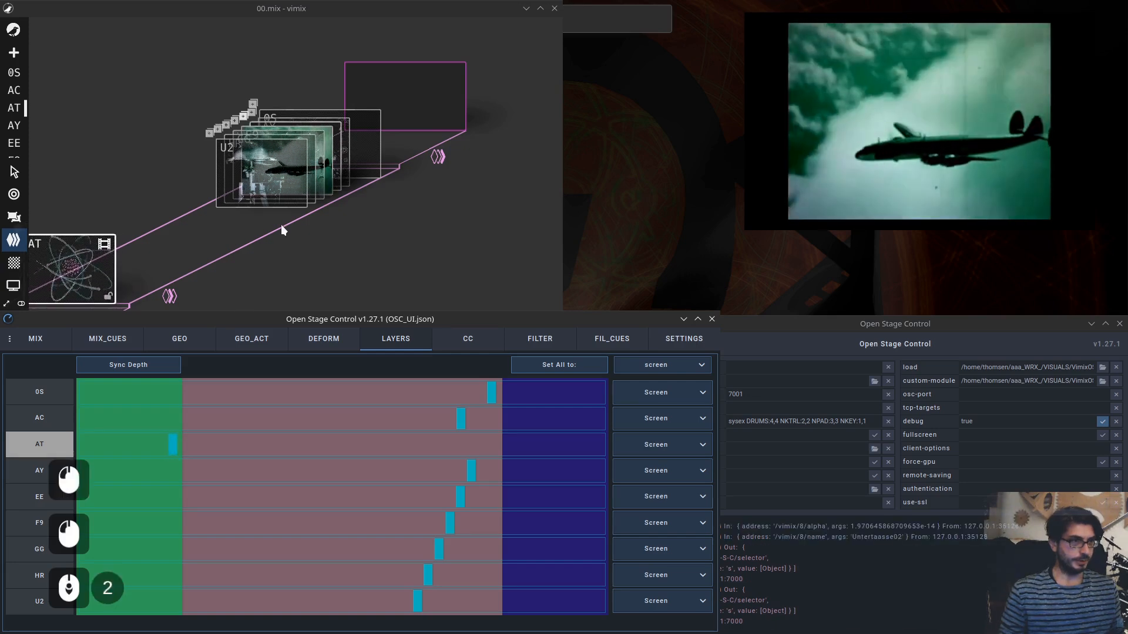
pyautogui.click(345, 281)
pyautogui.scroll(-7, 296, 221)
pyautogui.moveTo(291, 220); pyautogui.dragTo(303, 217)
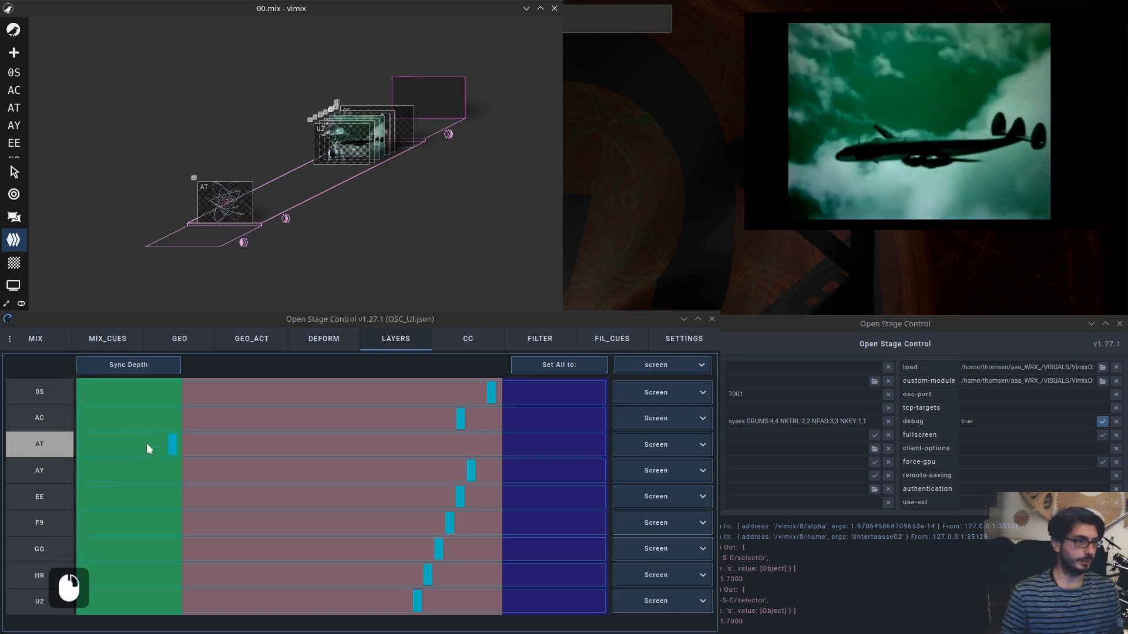
# Rearrange the depth sliders of 0S, AC, AY, EE and F9 to reorder the layer stack.
pyautogui.moveTo(502, 392); pyautogui.dragTo(517, 420)
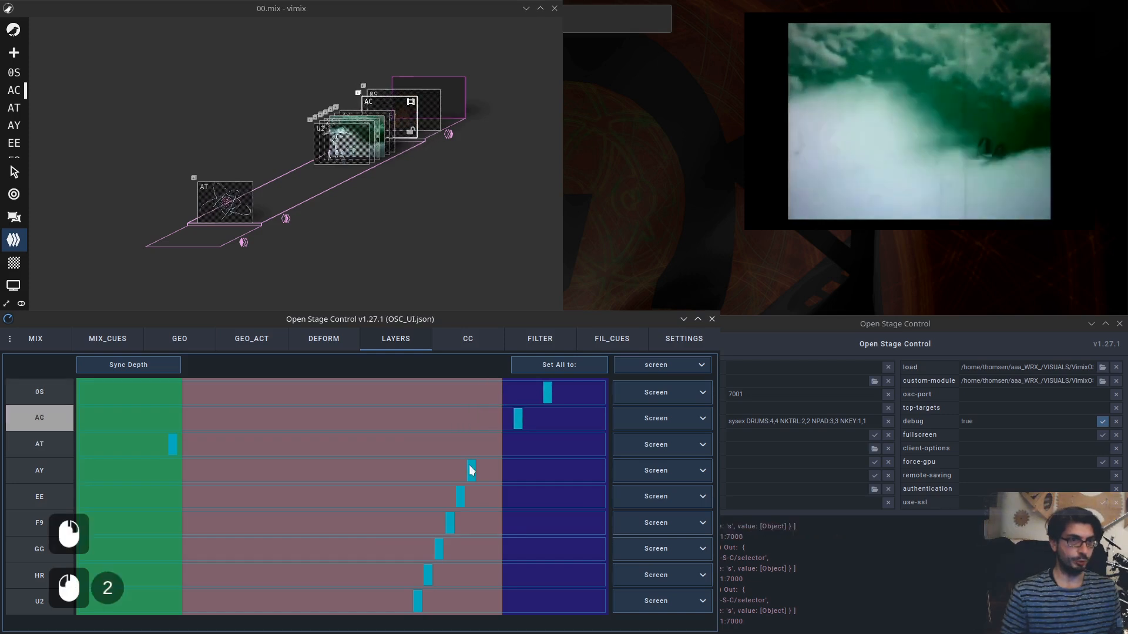
pyautogui.moveTo(470, 470); pyautogui.dragTo(289, 470)
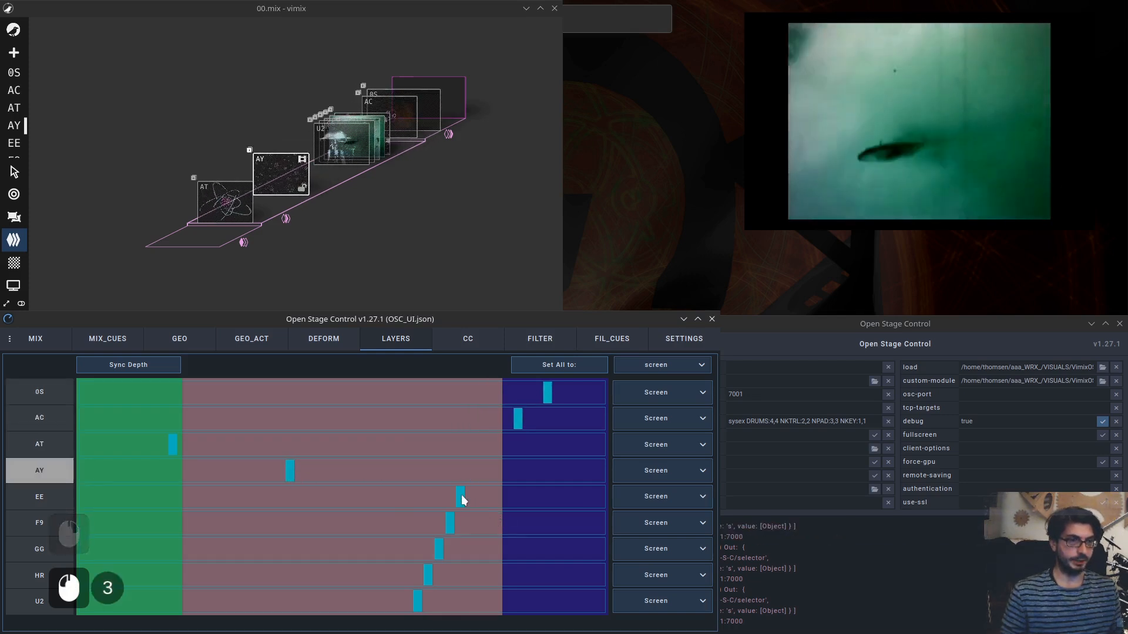
pyautogui.moveTo(460, 497); pyautogui.dragTo(515, 497)
pyautogui.moveTo(450, 521); pyautogui.dragTo(317, 517)
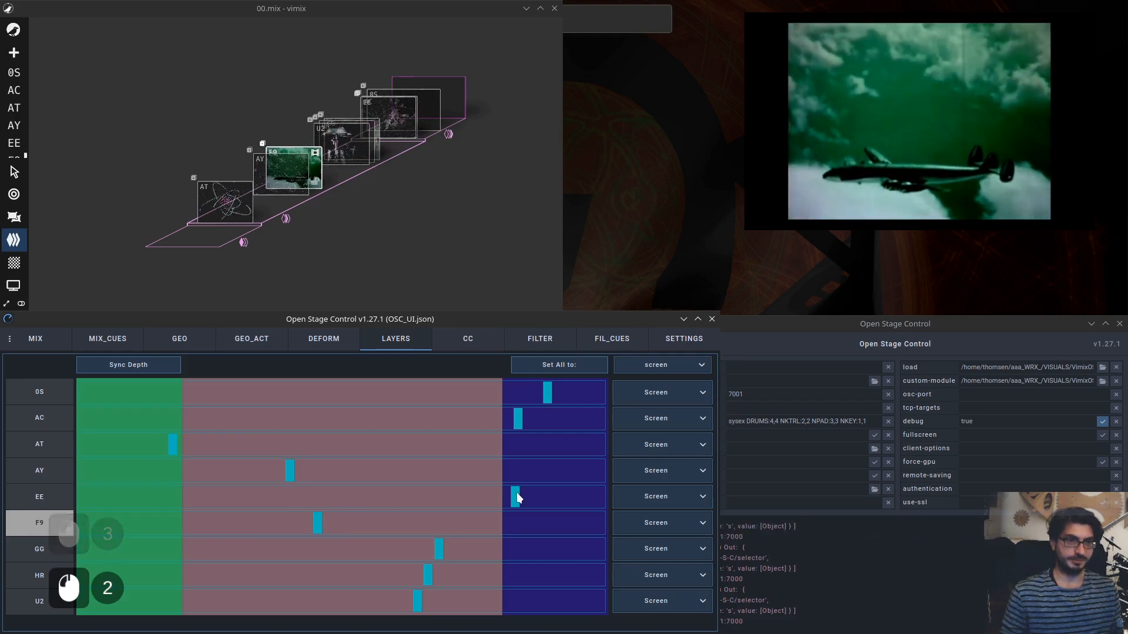
pyautogui.moveTo(511, 497); pyautogui.dragTo(358, 496)
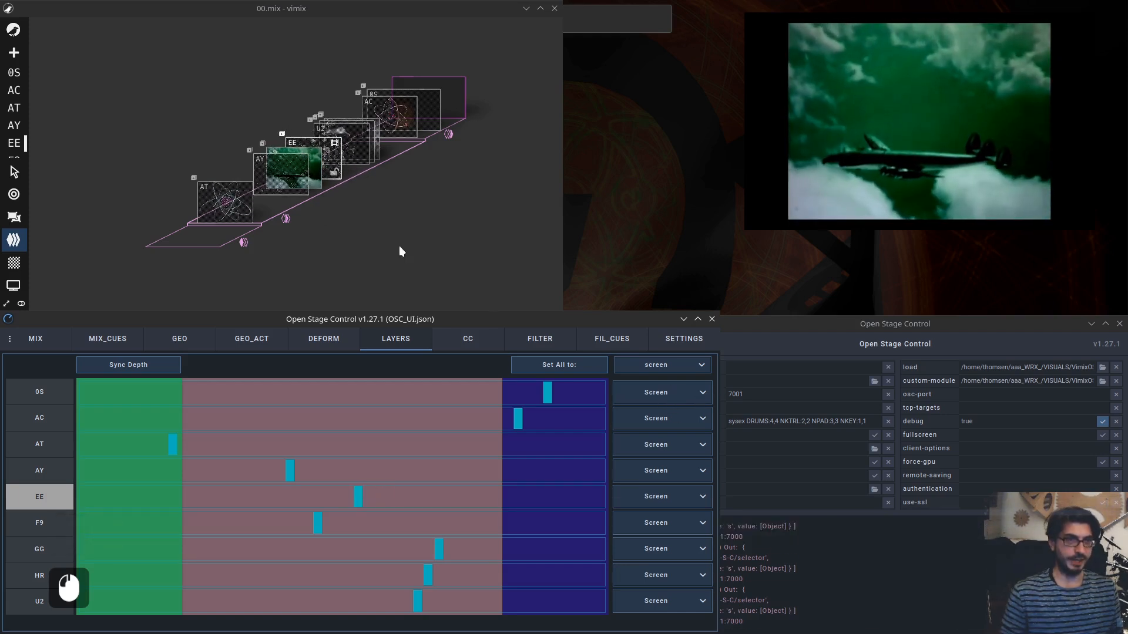
# Move the AY and AT depth sliders further toward the front of the stack.
pyautogui.moveTo(291, 475); pyautogui.dragTo(274, 470)
pyautogui.moveTo(171, 439); pyautogui.dragTo(243, 440)
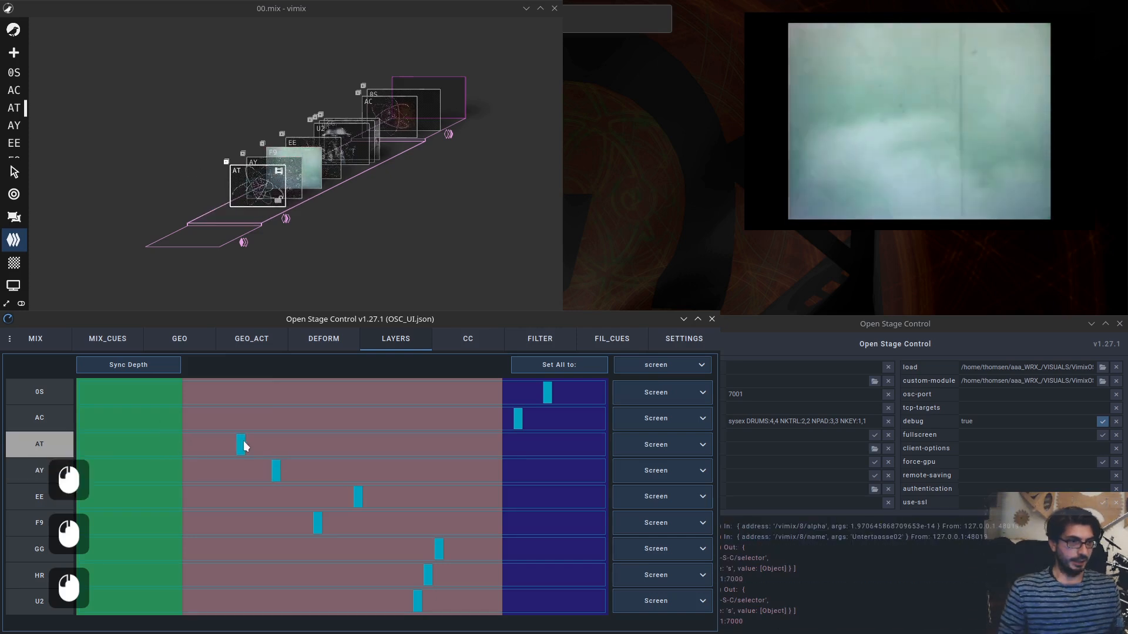
pyautogui.click(665, 438)
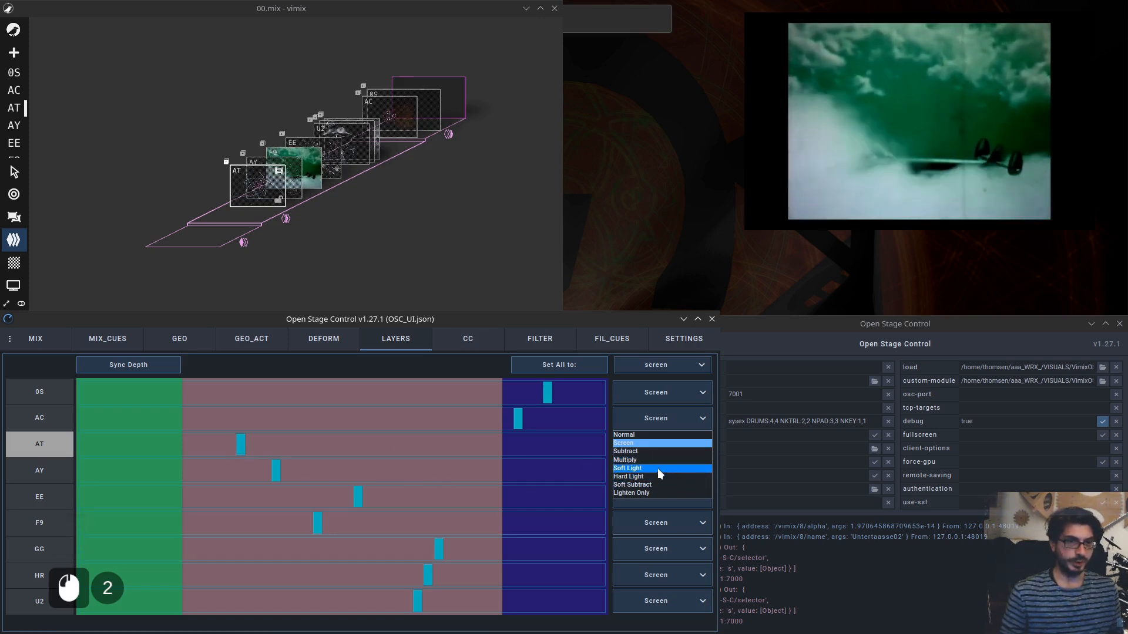
pyautogui.click(235, 449)
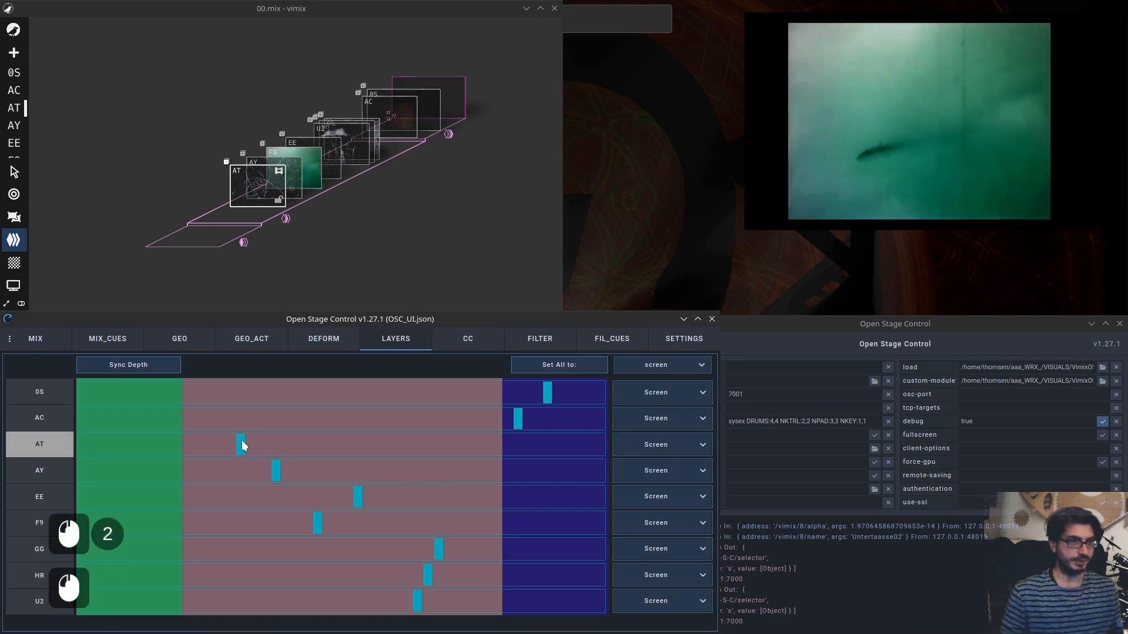
pyautogui.moveTo(242, 445); pyautogui.dragTo(210, 471)
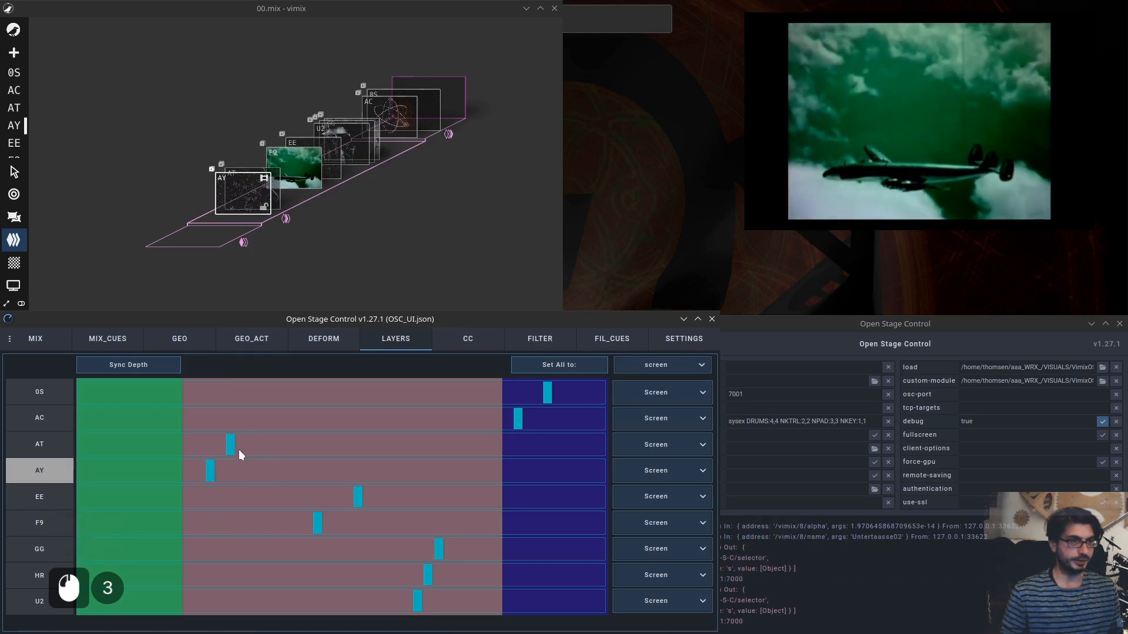
# Switch vimix to the mixing view and set every source's blending to Screen.
pyautogui.press('F18')
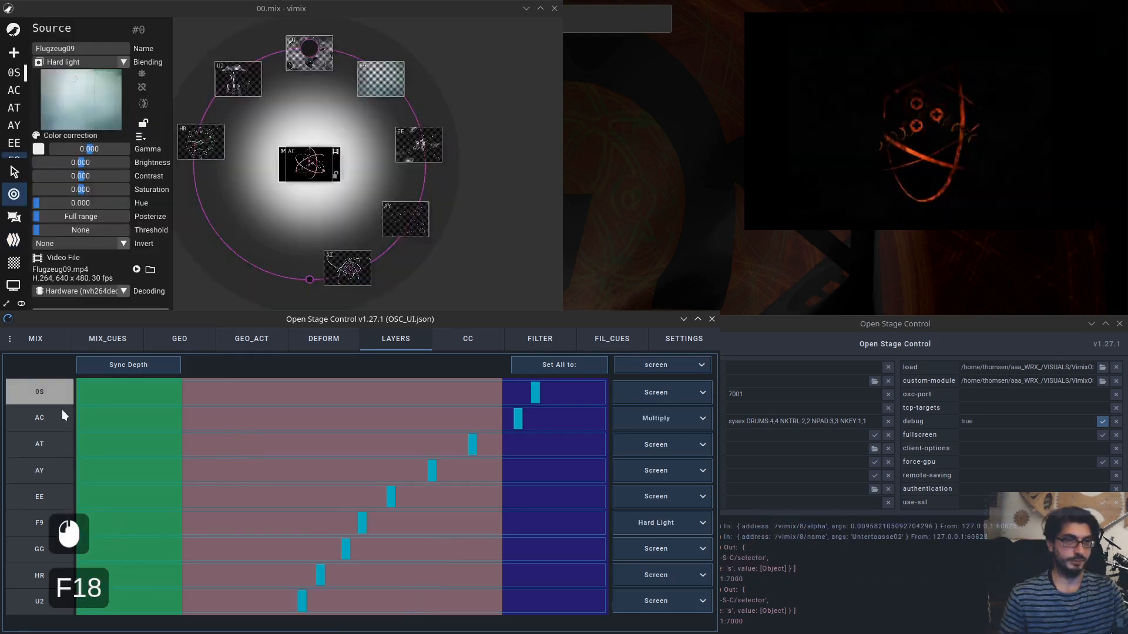
pyautogui.click(658, 366)
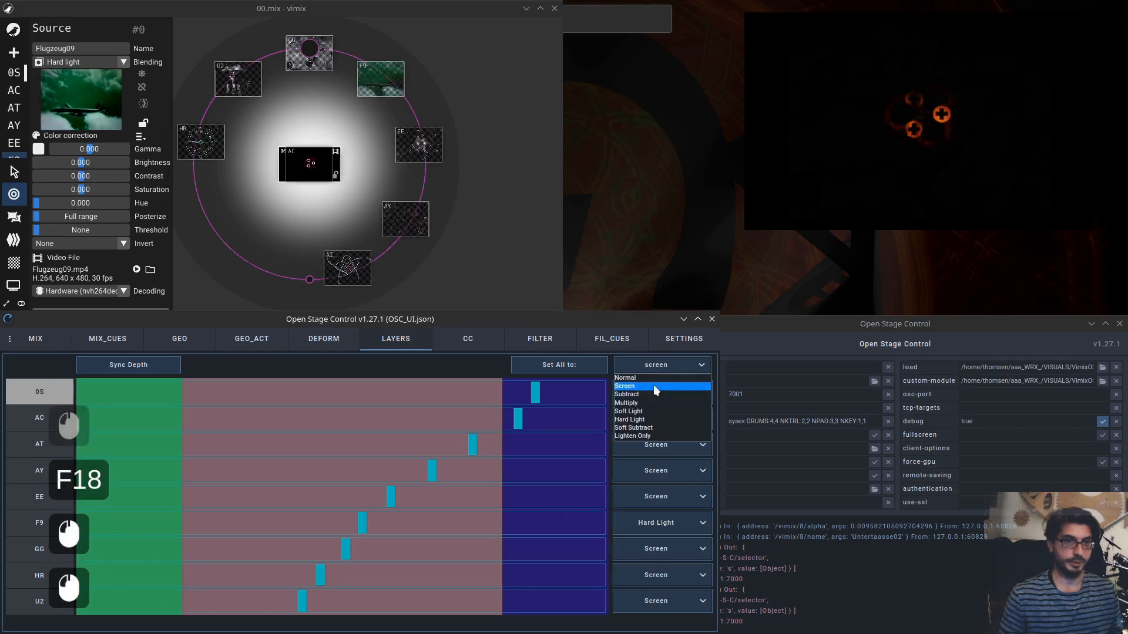
pyautogui.click(653, 386)
pyautogui.click(580, 364)
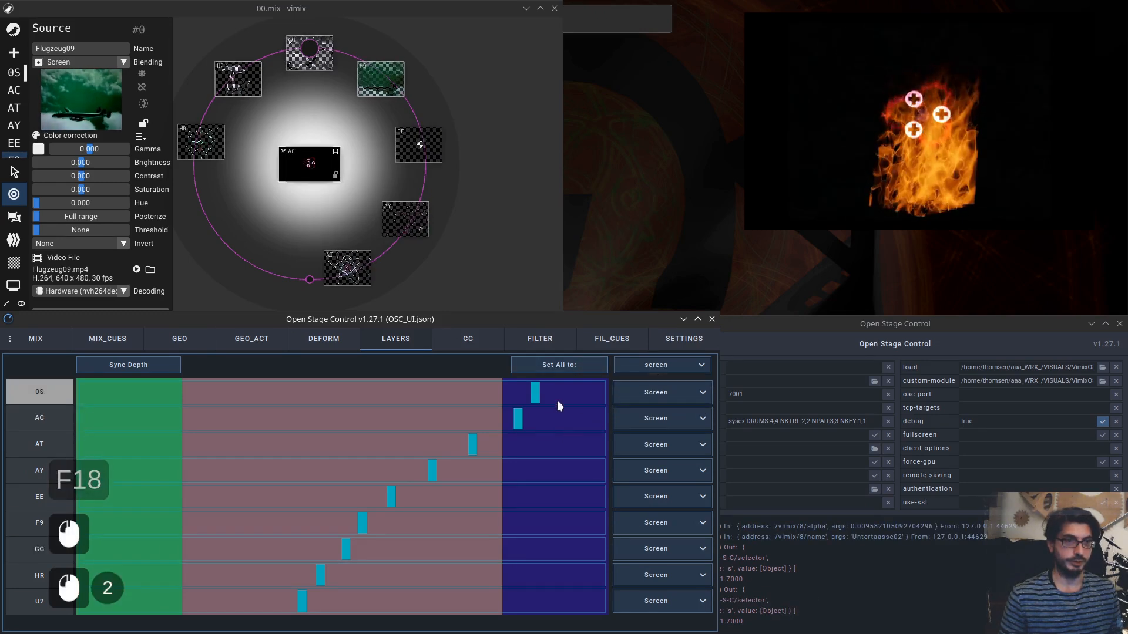
# Drag the 0S and AC depth sliders toward the front and return to the LAYERS page.
pyautogui.moveTo(538, 392); pyautogui.dragTo(303, 392)
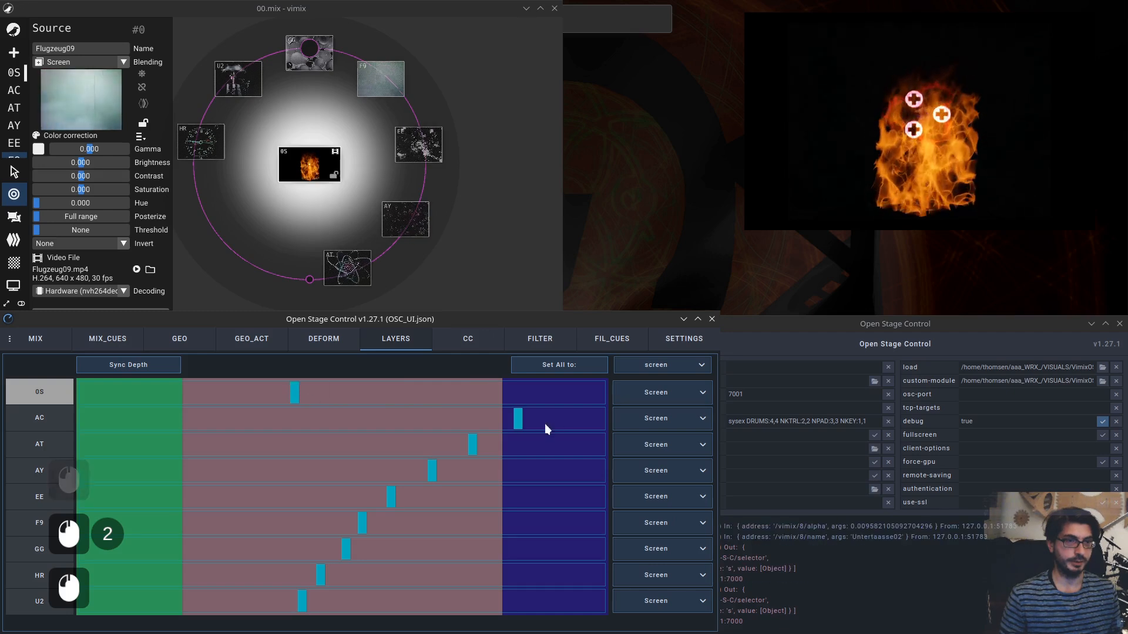
pyautogui.moveTo(519, 418); pyautogui.dragTo(343, 417)
pyautogui.click(36, 339)
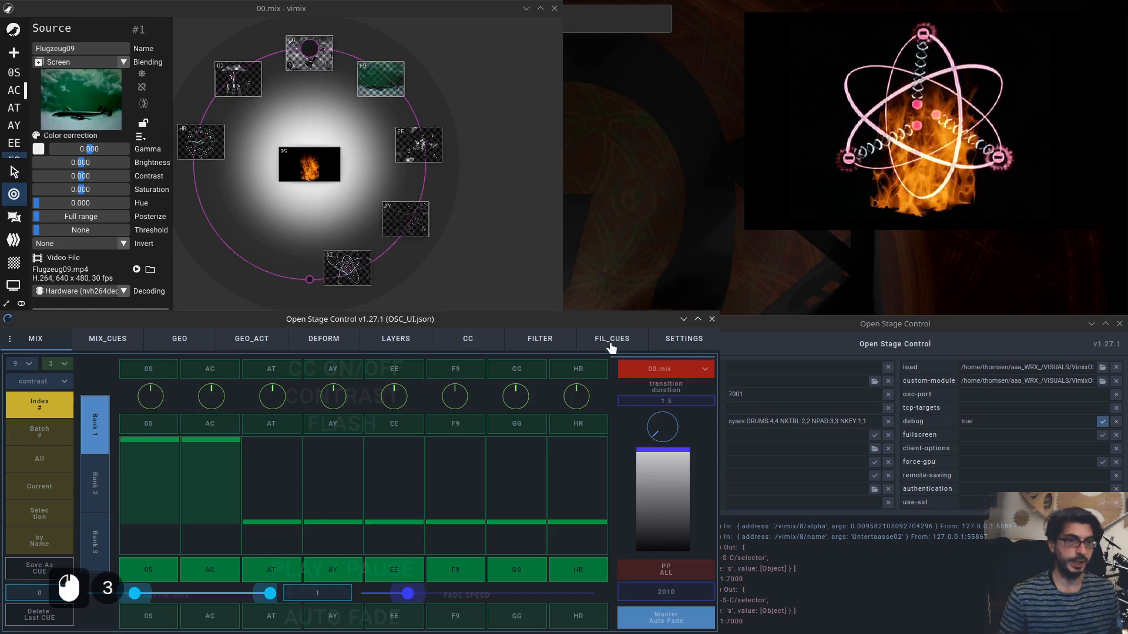
pyautogui.click(397, 343)
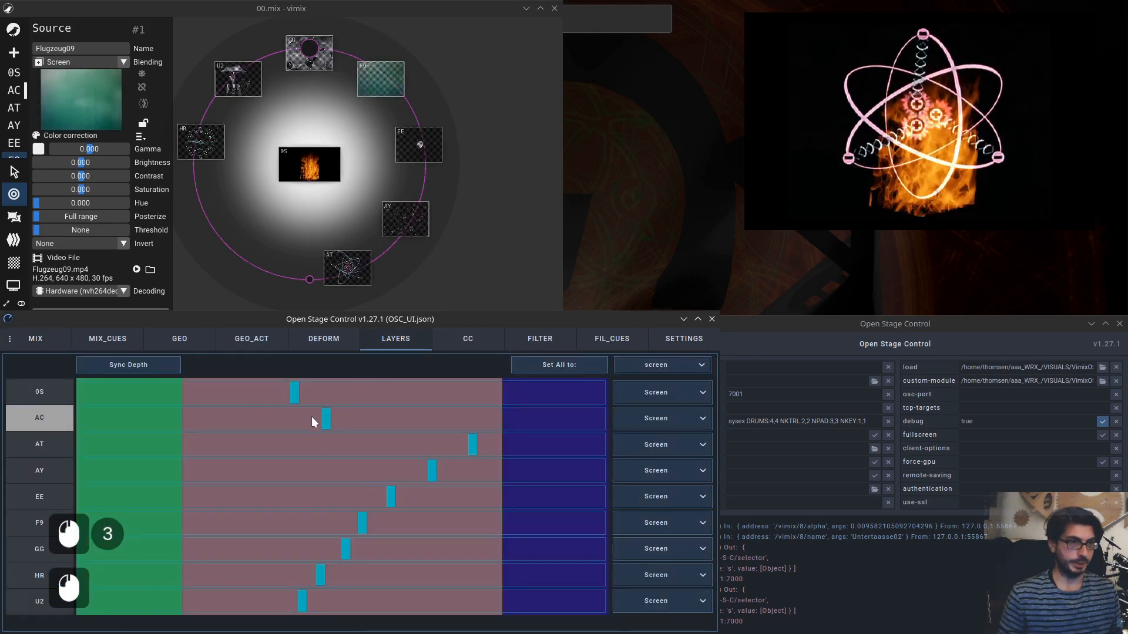
# Set the AC source's blending mode to Subtract.
pyautogui.click(677, 392)
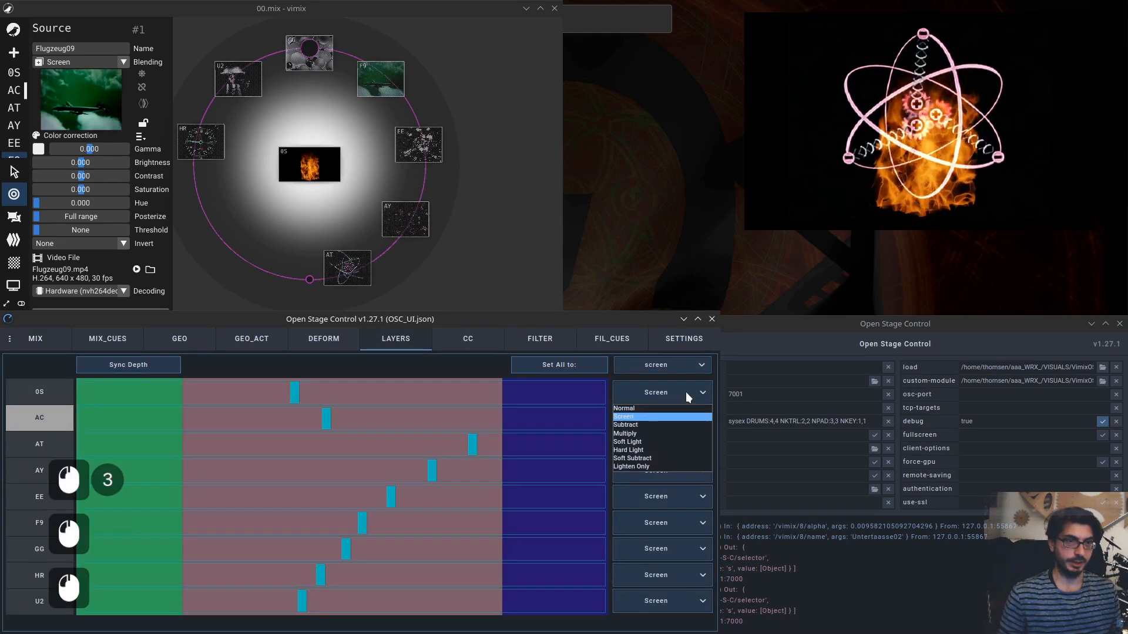
pyautogui.click(673, 416)
pyautogui.click(664, 418)
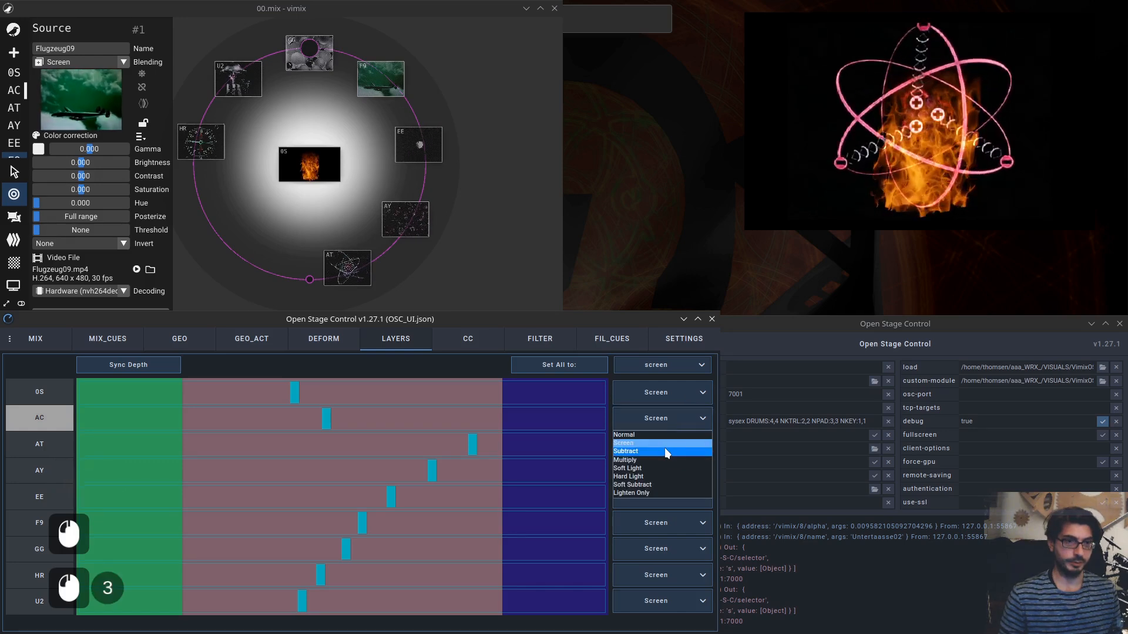
pyautogui.click(664, 450)
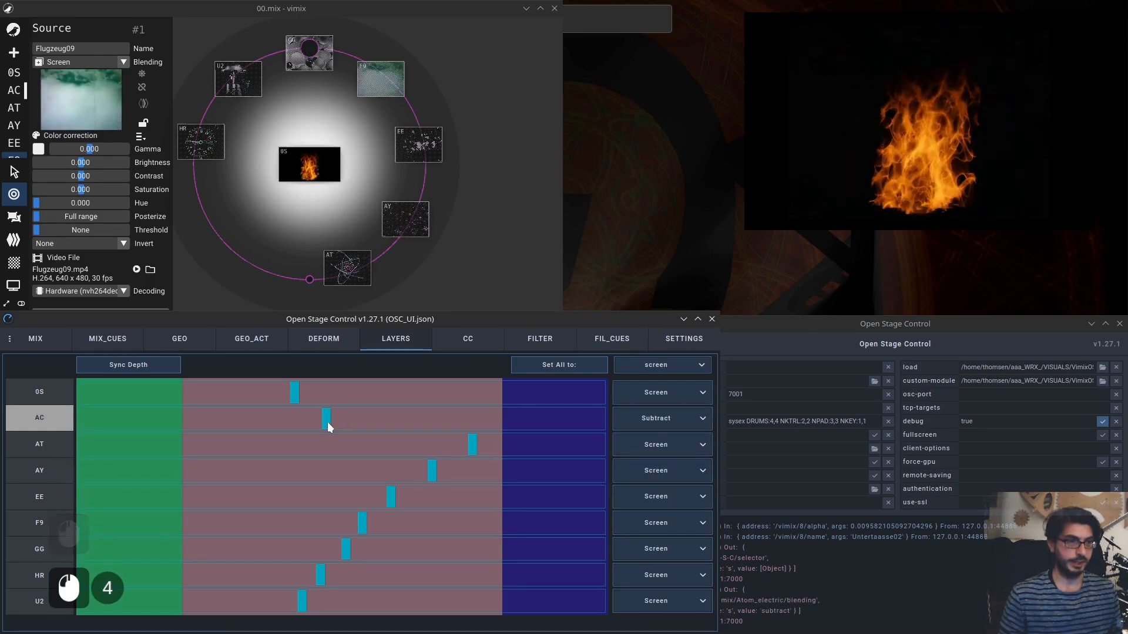
# Drag the 0S depth slider back and forth past the AC layer.
pyautogui.moveTo(325, 418); pyautogui.dragTo(401, 398)
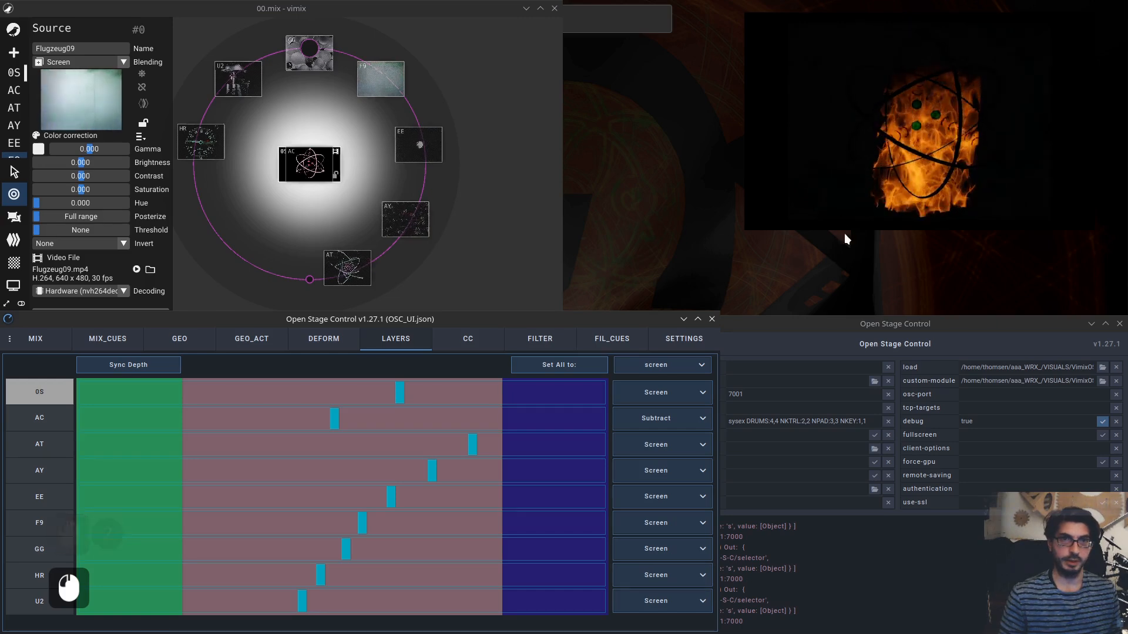
pyautogui.moveTo(401, 397); pyautogui.dragTo(321, 398)
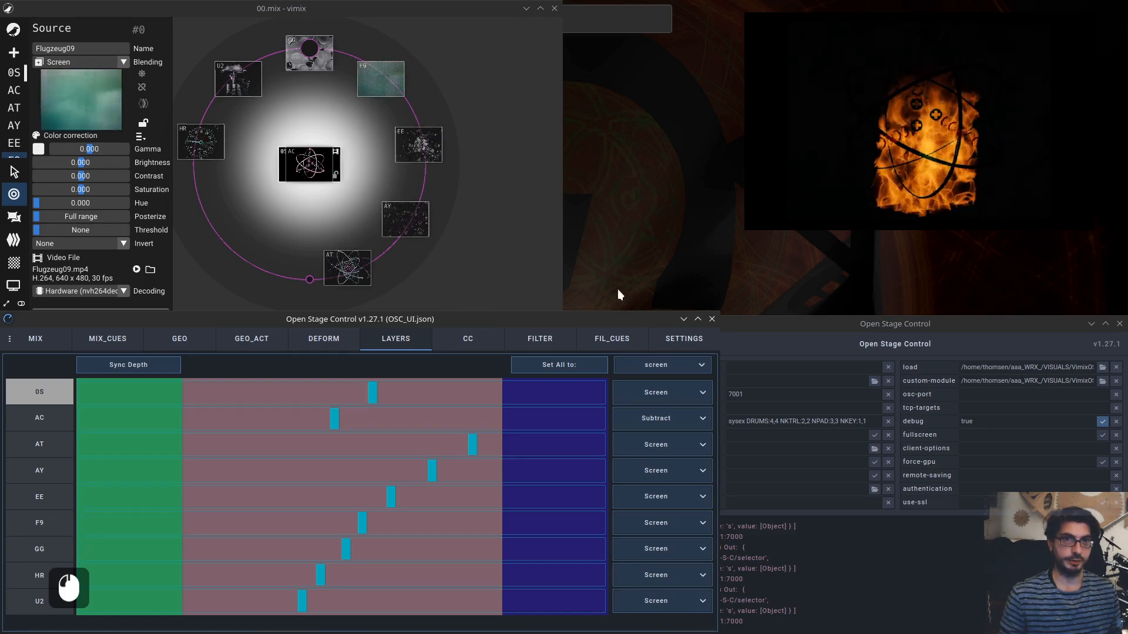
# Nudge the 0S and AC depth sliders and synchronise the depth values.
pyautogui.moveTo(374, 398)
pyautogui.mouseDown()
pyautogui.moveTo(321, 398)
pyautogui.moveTo(373, 396)
pyautogui.mouseUp()
pyautogui.click(345, 418)
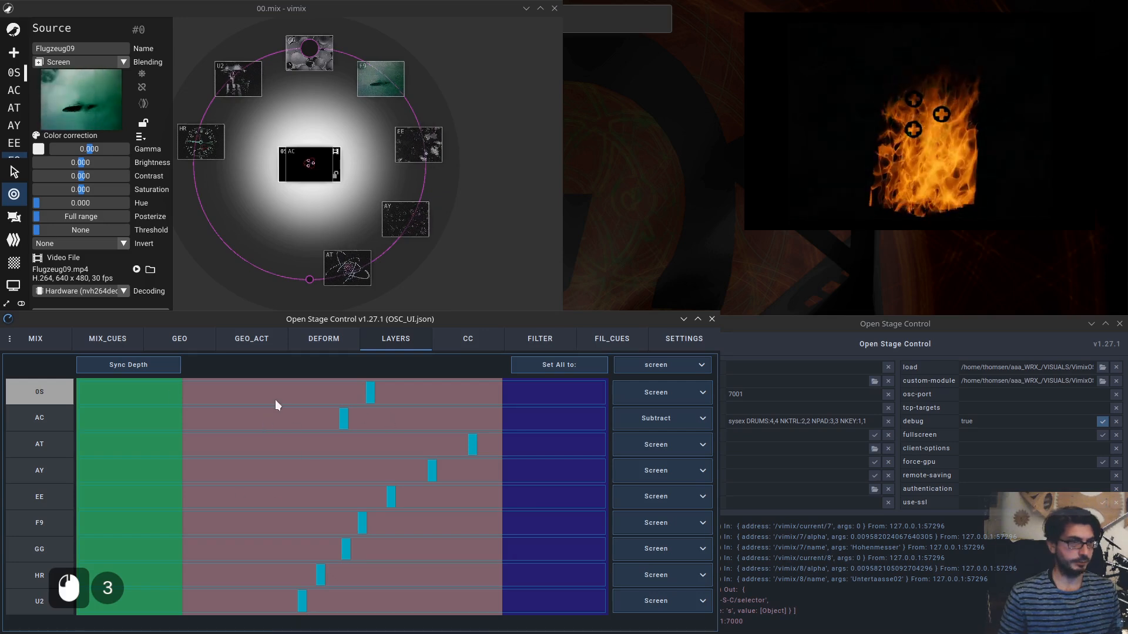
pyautogui.click(141, 365)
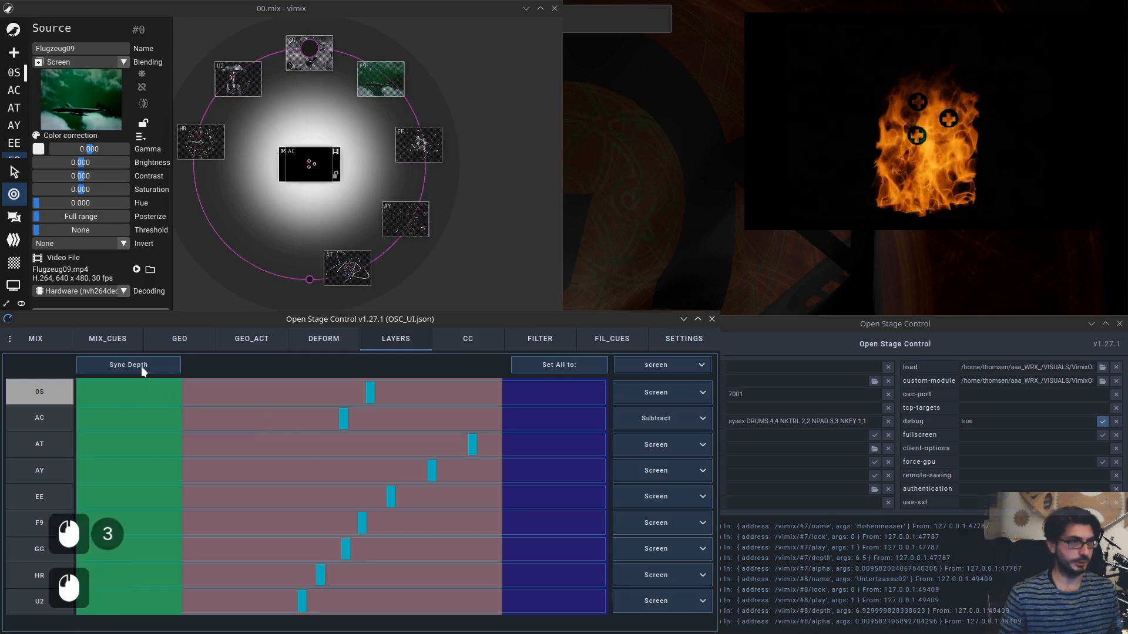
# Target the AY, 0S and AC sources in turn from the source selector.
pyautogui.click(38, 474)
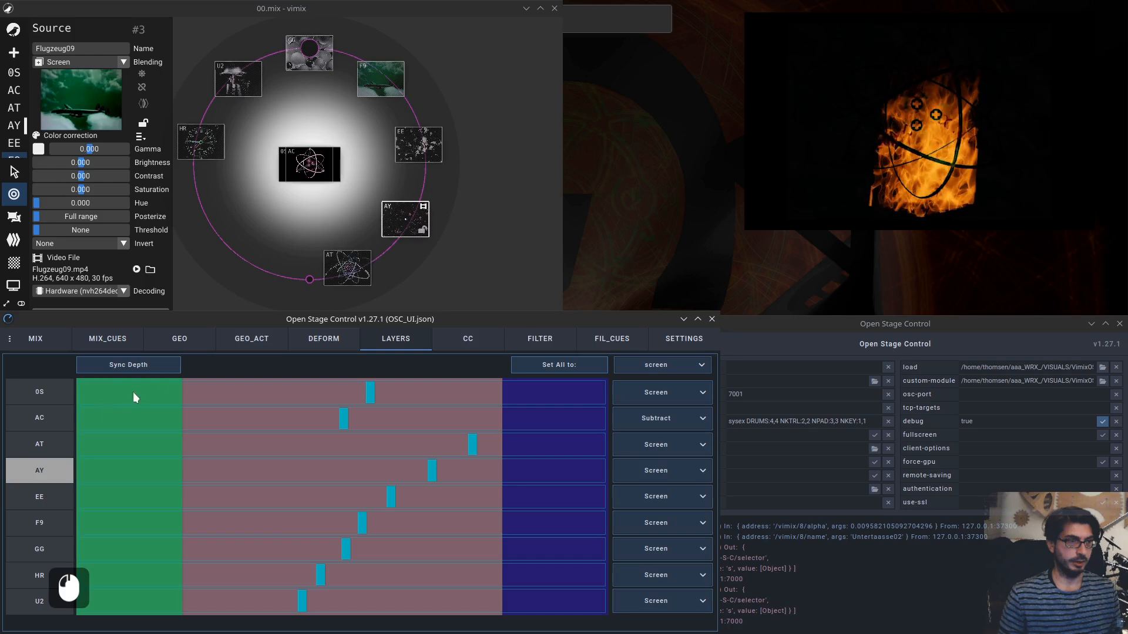
pyautogui.click(171, 372)
pyautogui.click(38, 416)
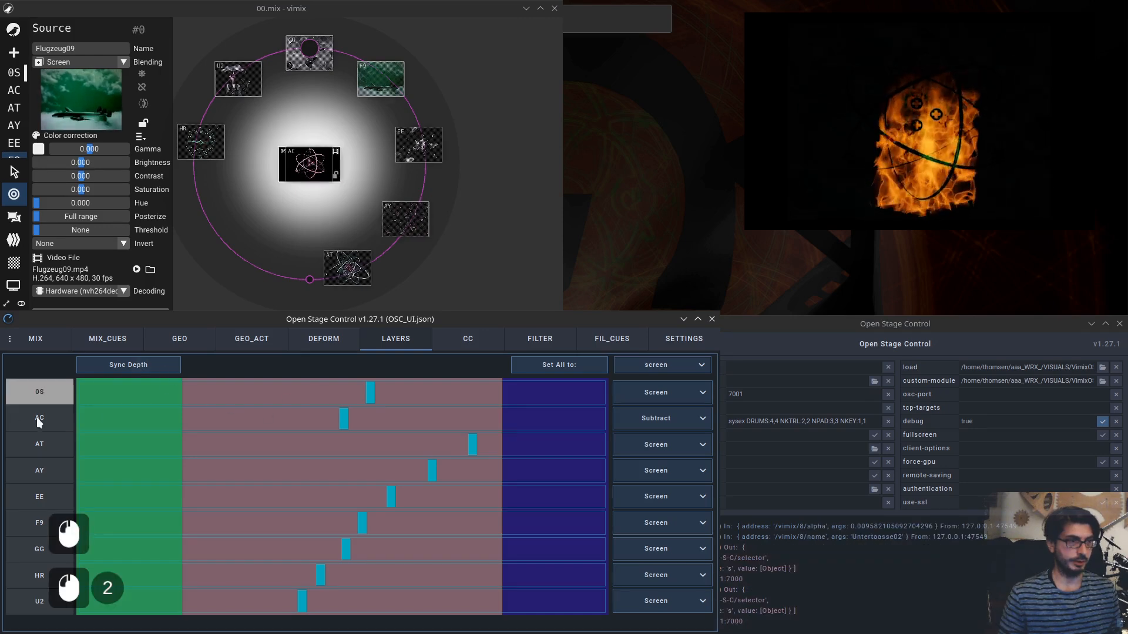
# Open the CC page and target the 0S source, then the AC source.
pyautogui.click(469, 346)
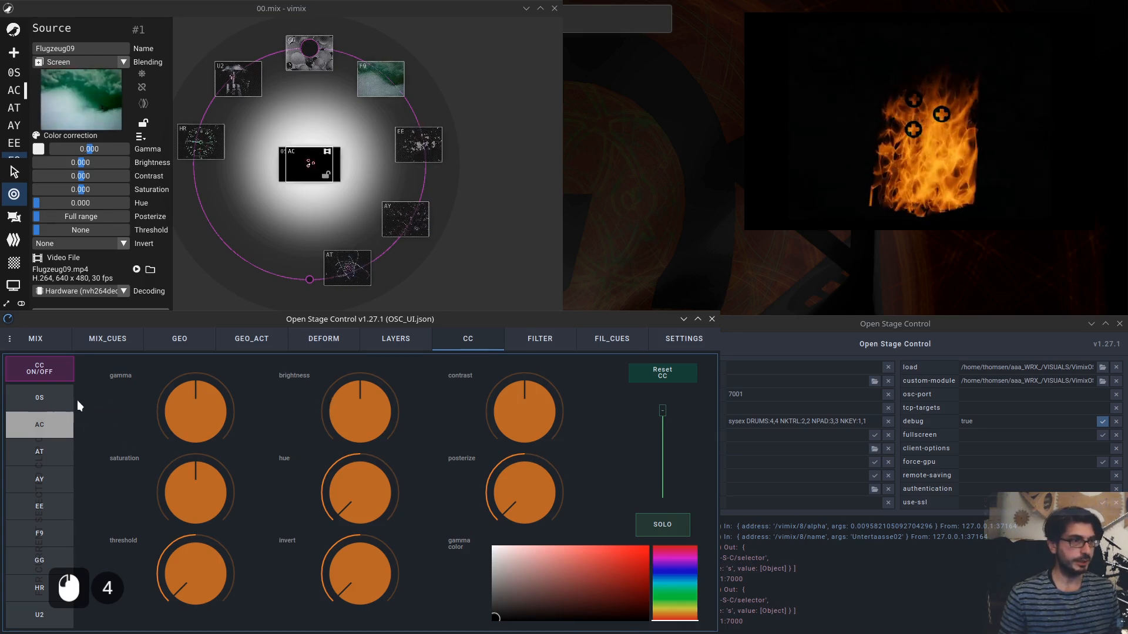
pyautogui.click(41, 404)
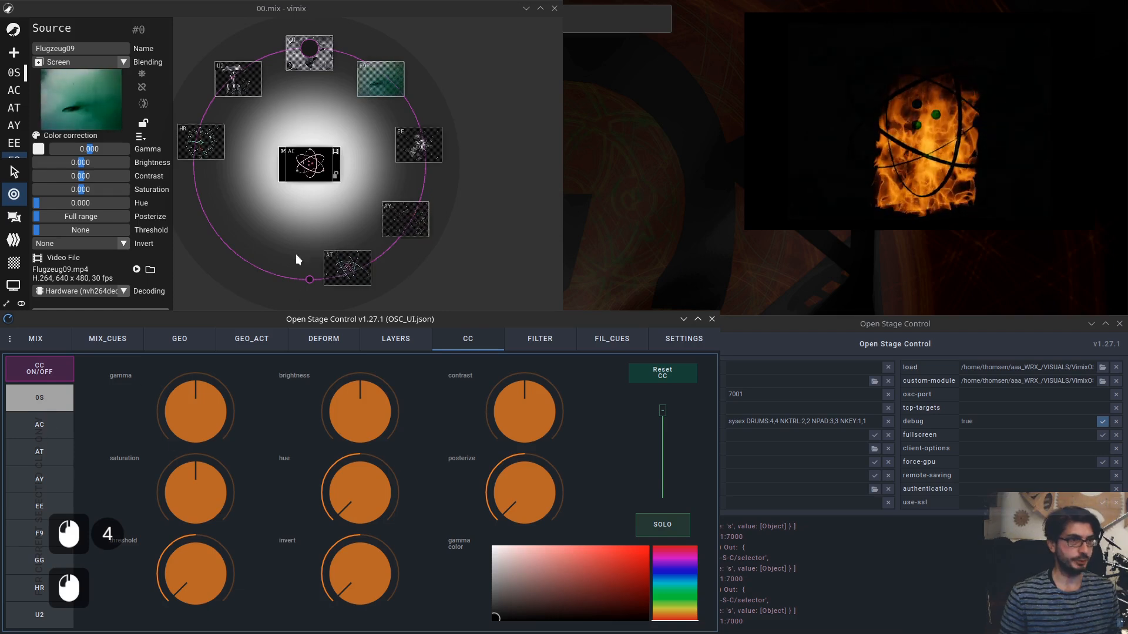
pyautogui.click(39, 433)
# Deactivate the AC source by moving it outside the mixing circle, and select the 0S source.
pyautogui.moveTo(241, 265); pyautogui.dragTo(202, 289)
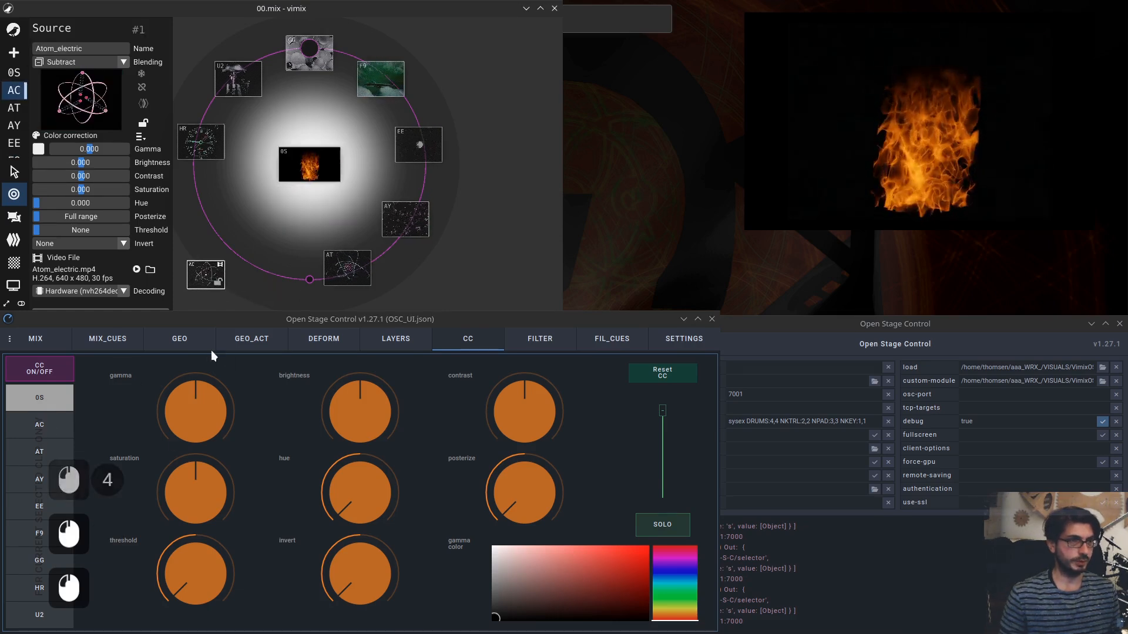
pyautogui.click(292, 169)
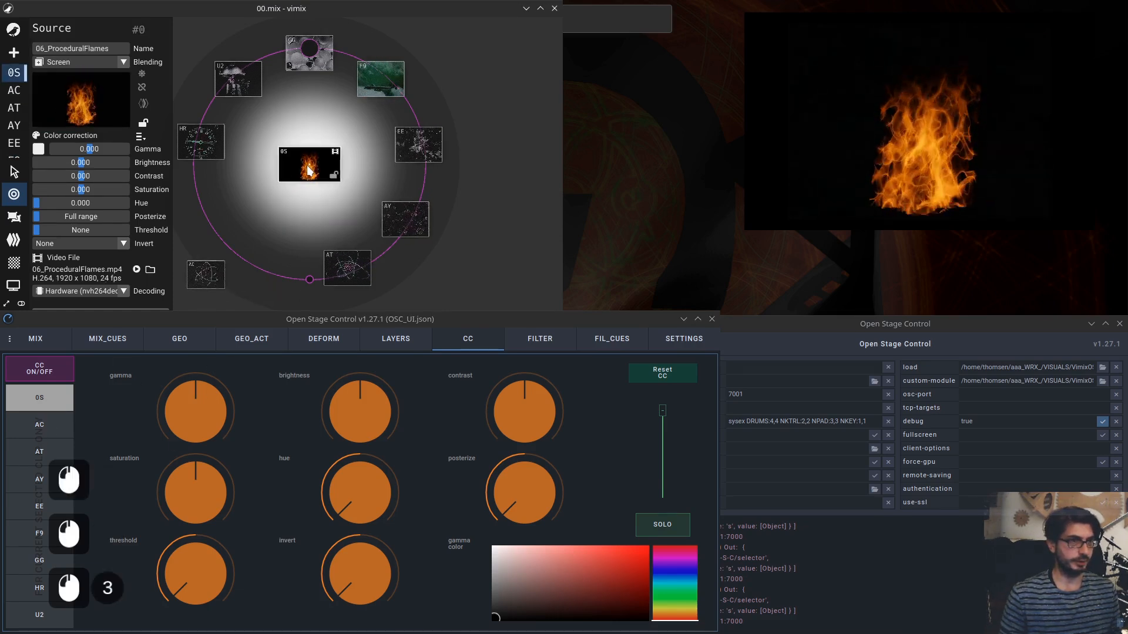
# Toggle color correction on and off repeatedly, leaving it switched on.
pyautogui.click(43, 378)
pyautogui.click(46, 376)
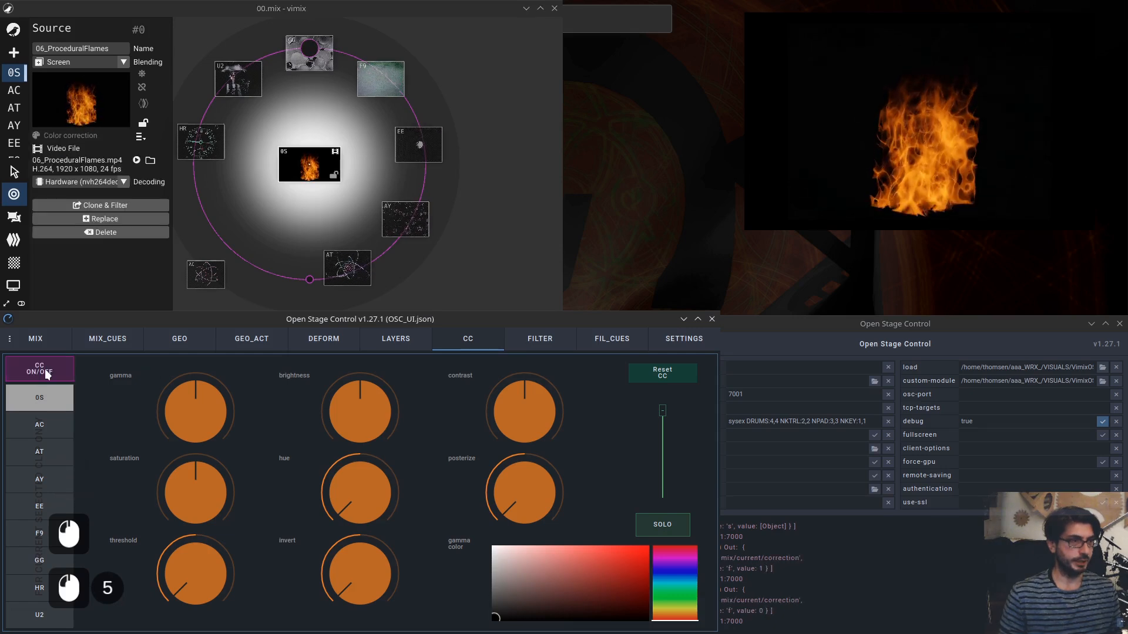
pyautogui.click(47, 375)
pyautogui.click(47, 374)
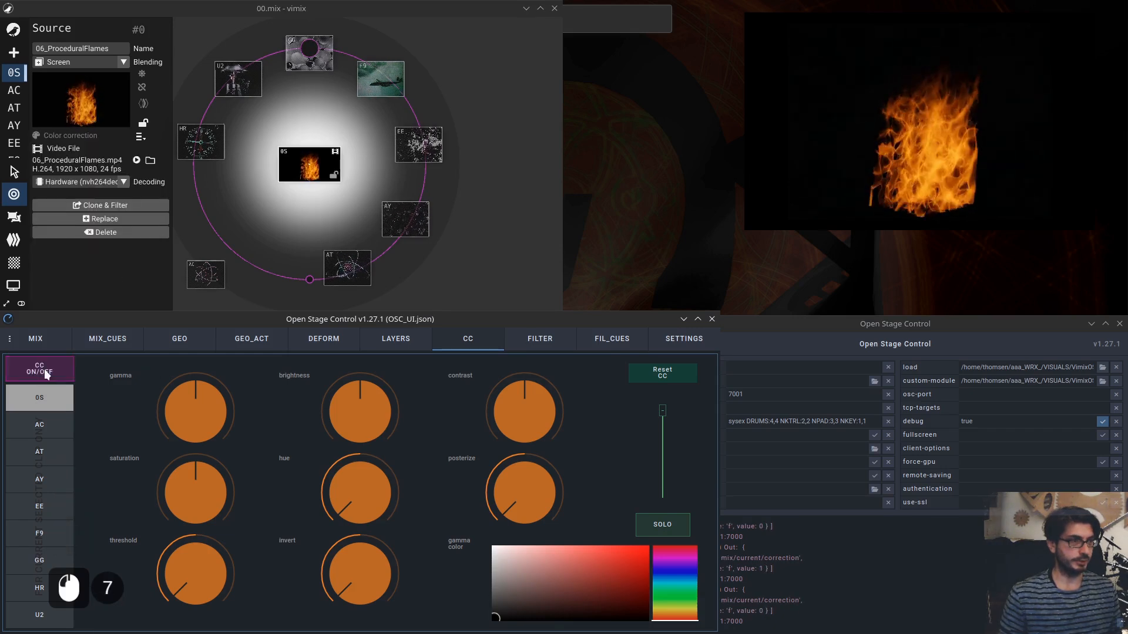
pyautogui.click(47, 374)
# Turn the gamma, brightness, contrast, hue and saturation knobs to about 0.54, -0.44, 0.54, 0.37 and 0.47.
pyautogui.moveTo(196, 422); pyautogui.dragTo(198, 410)
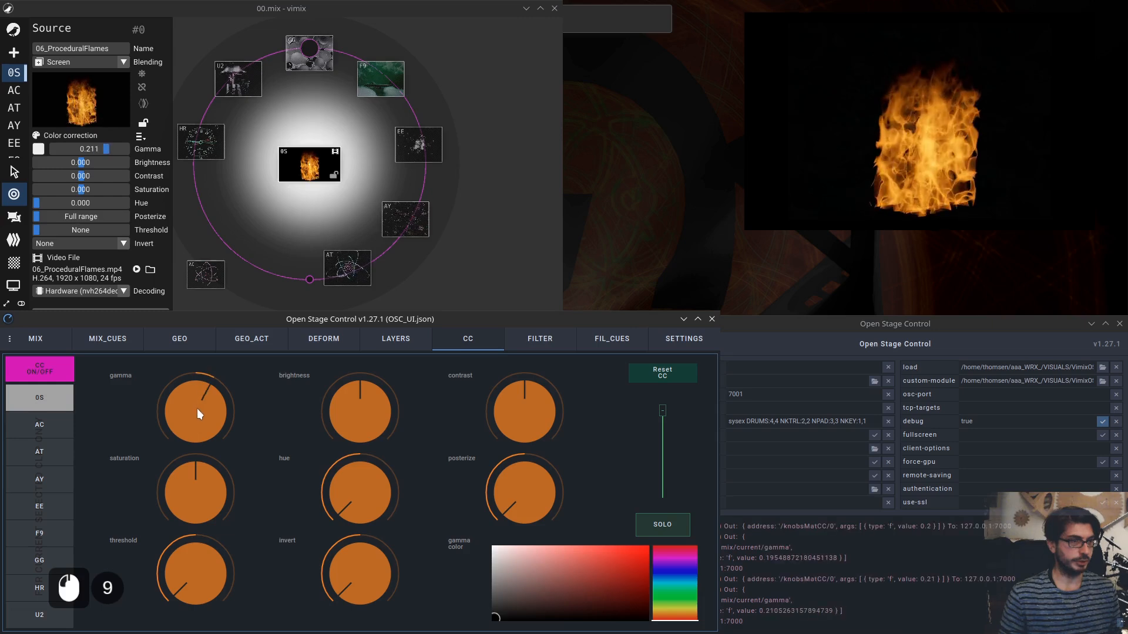
pyautogui.moveTo(365, 418); pyautogui.dragTo(355, 430)
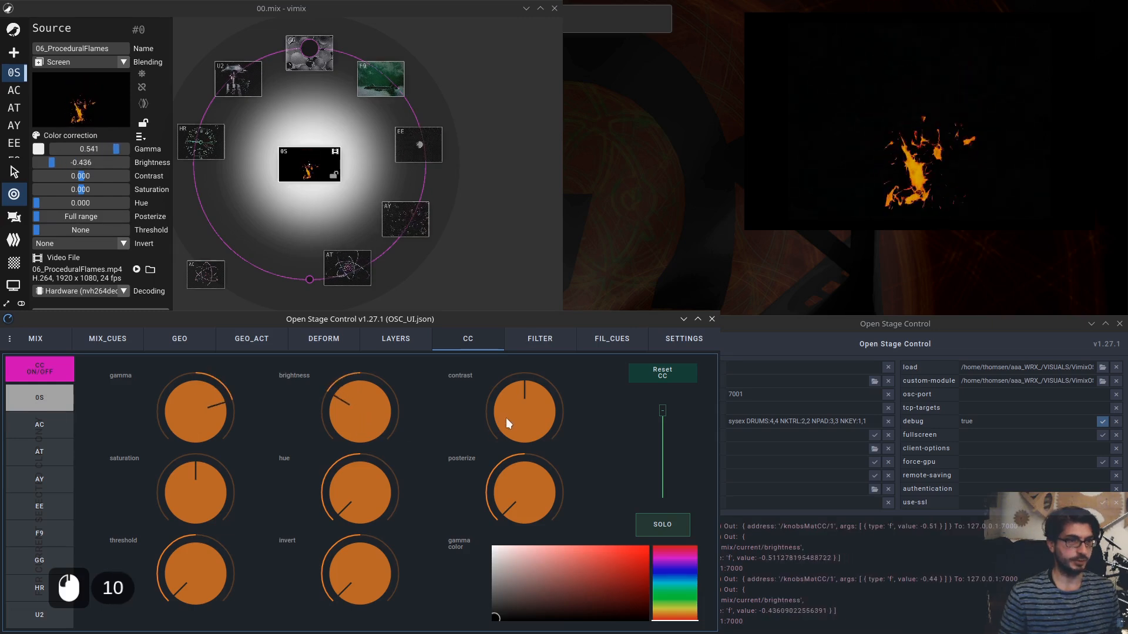
pyautogui.moveTo(506, 418); pyautogui.dragTo(480, 413)
pyautogui.moveTo(346, 510); pyautogui.dragTo(344, 491)
pyautogui.moveTo(211, 503); pyautogui.dragTo(266, 421)
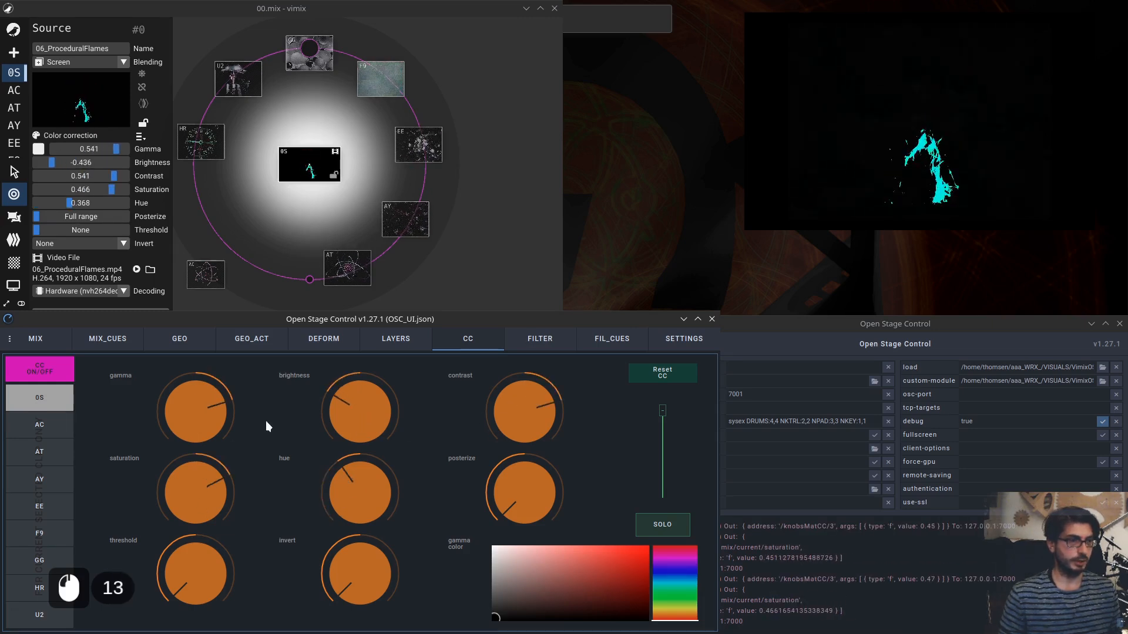
# Reset the color correction, raise the brightness to about 0.32, and reset it again.
pyautogui.click(663, 376)
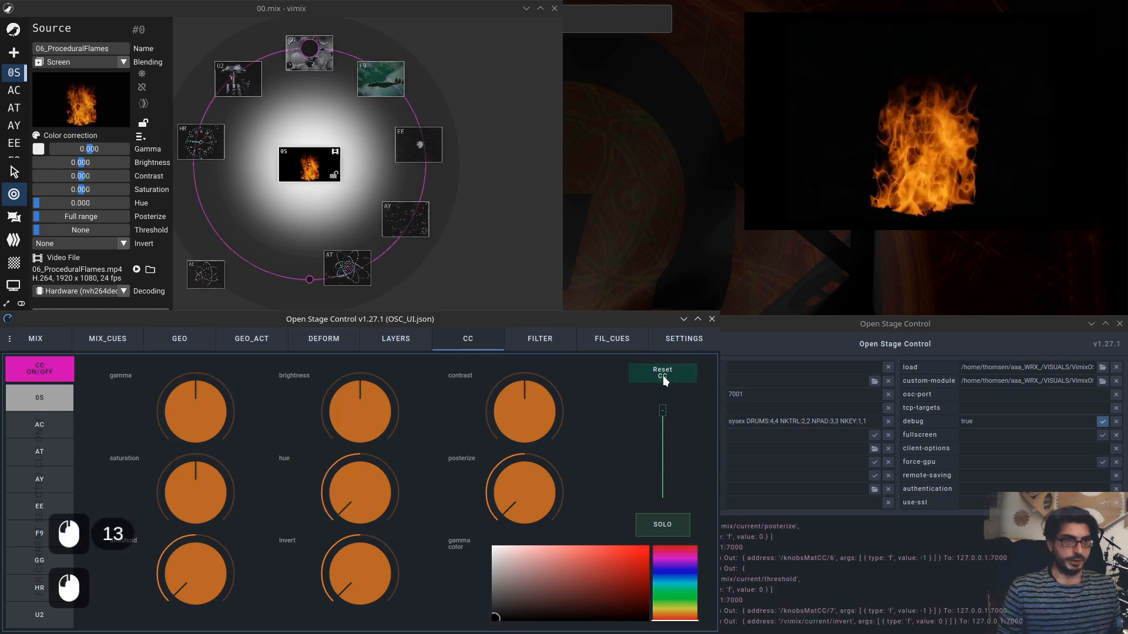
pyautogui.moveTo(338, 416); pyautogui.dragTo(370, 395)
pyautogui.click(663, 373)
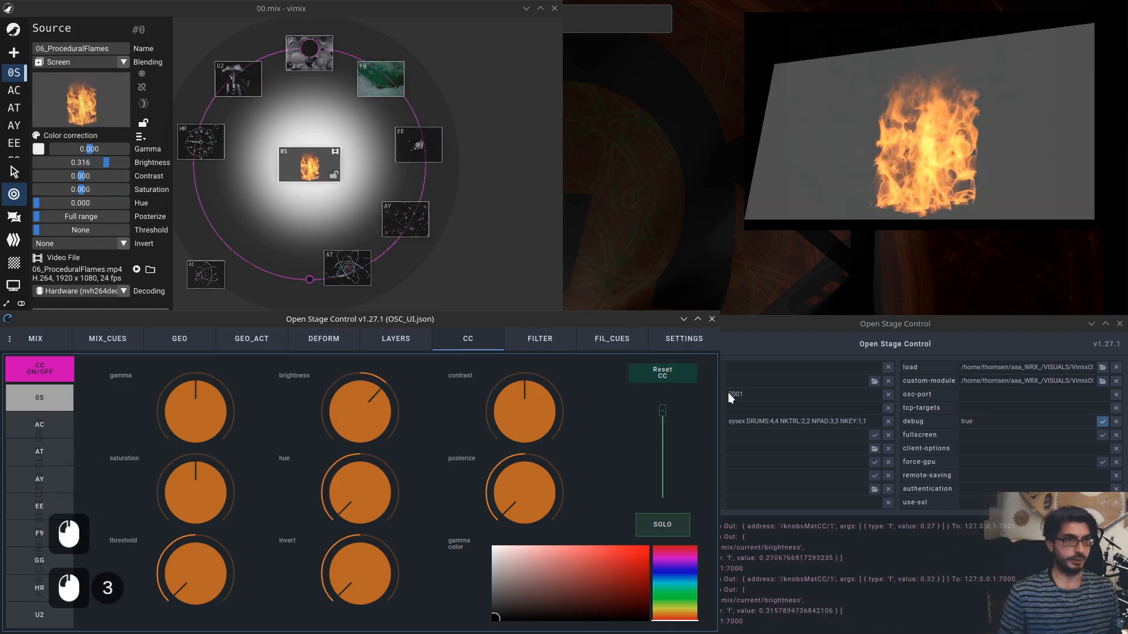
pyautogui.click(665, 375)
# Toggle SOLO on and off for the targeted source.
pyautogui.click(668, 526)
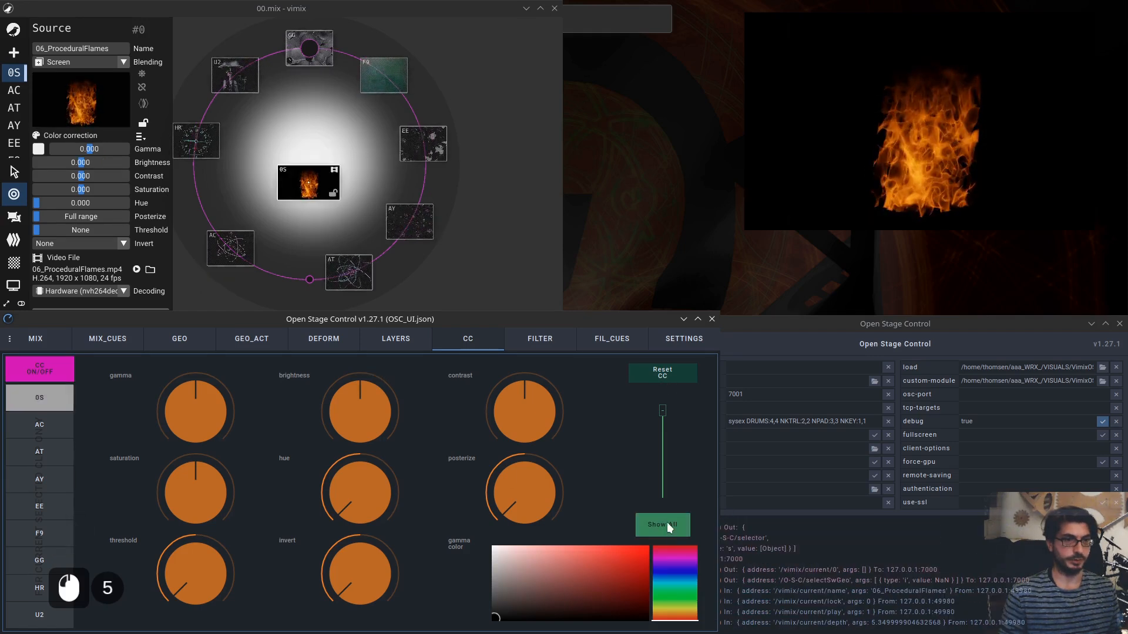
pyautogui.click(668, 520)
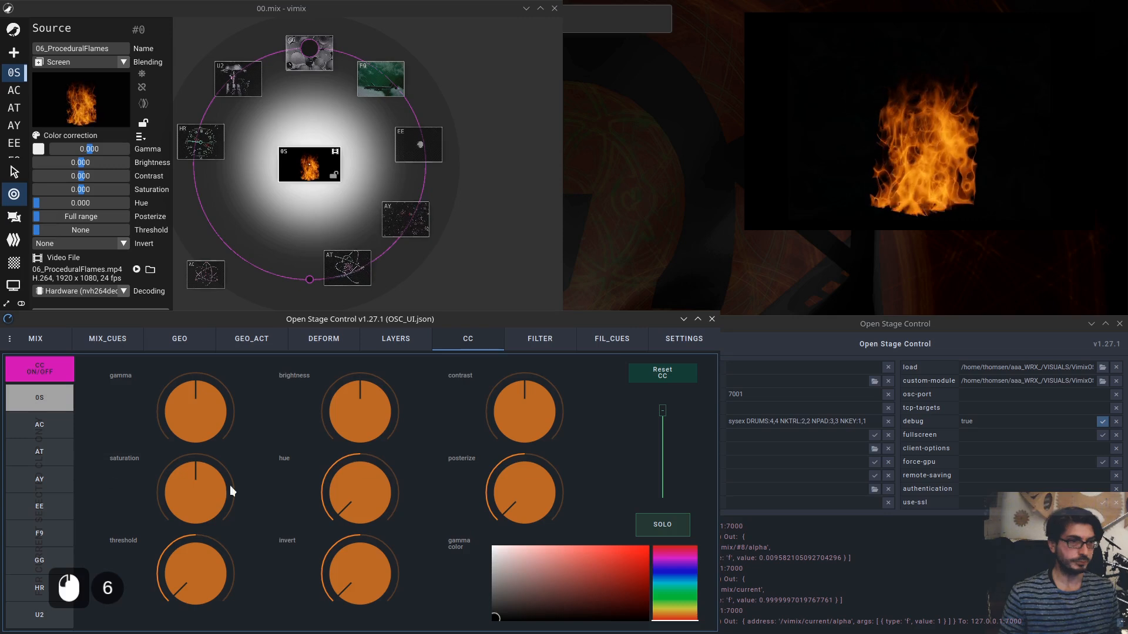
# Pick a light red gamma color in the gamma color picker.
pyautogui.click(510, 606)
pyautogui.click(519, 577)
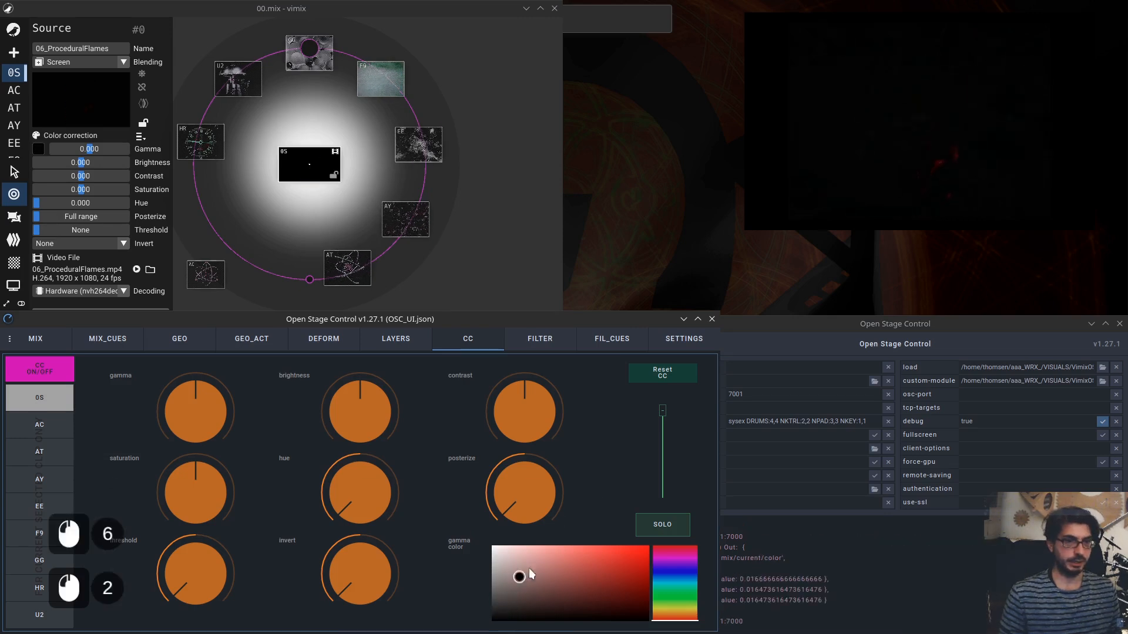
pyautogui.click(548, 567)
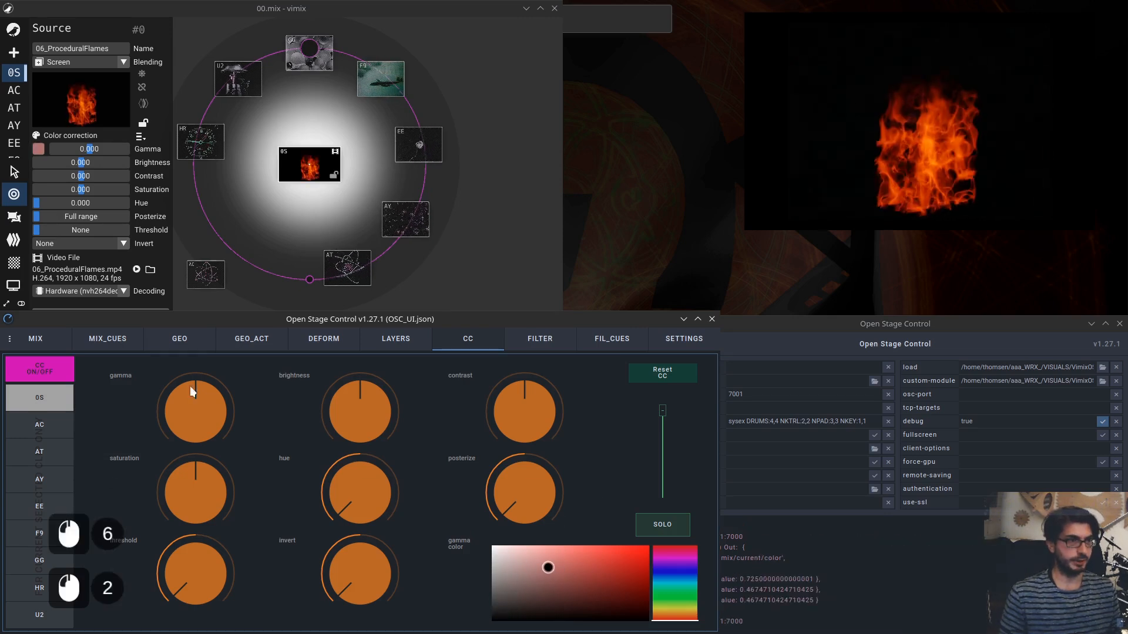
# Pick a deeper red gamma color and check the source's gamma color swatch in vimix.
pyautogui.click(46, 337)
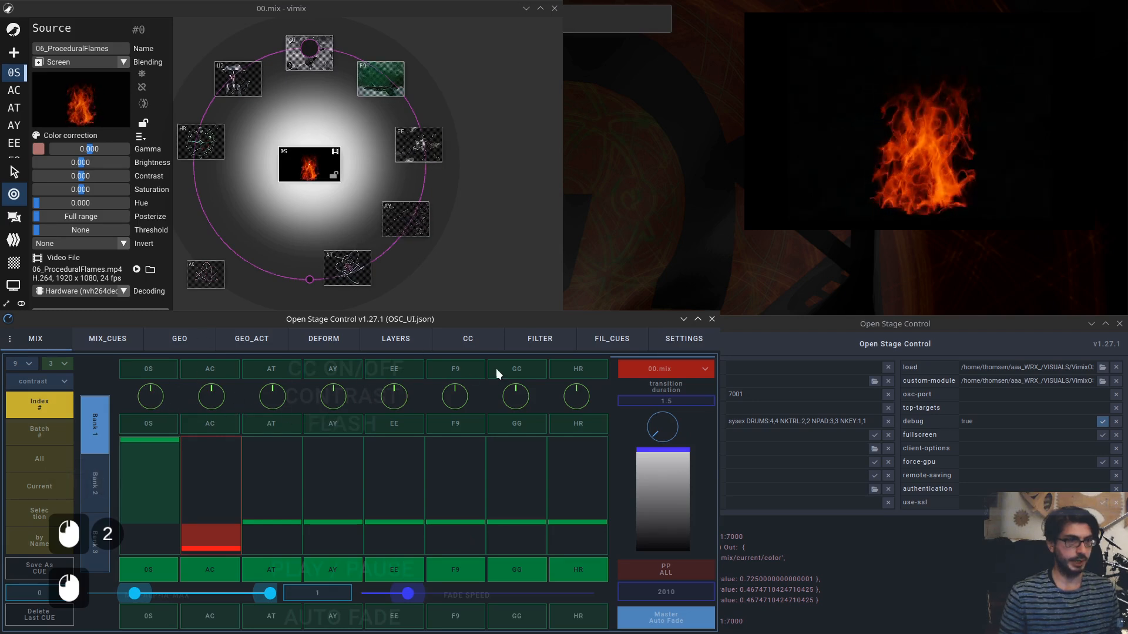
pyautogui.click(467, 339)
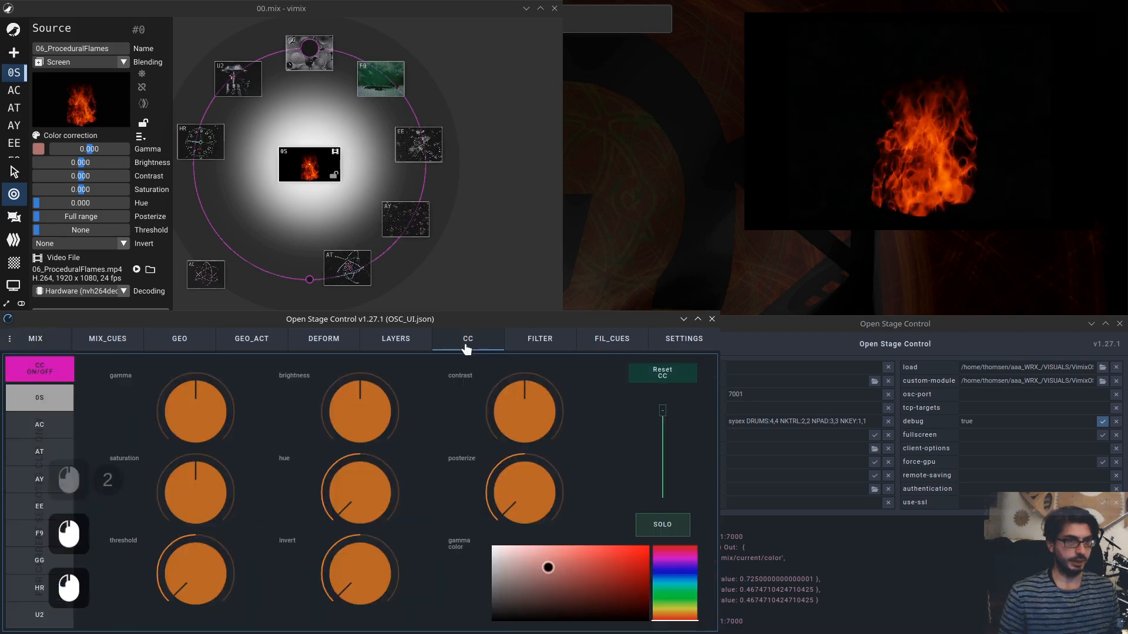
pyautogui.click(566, 567)
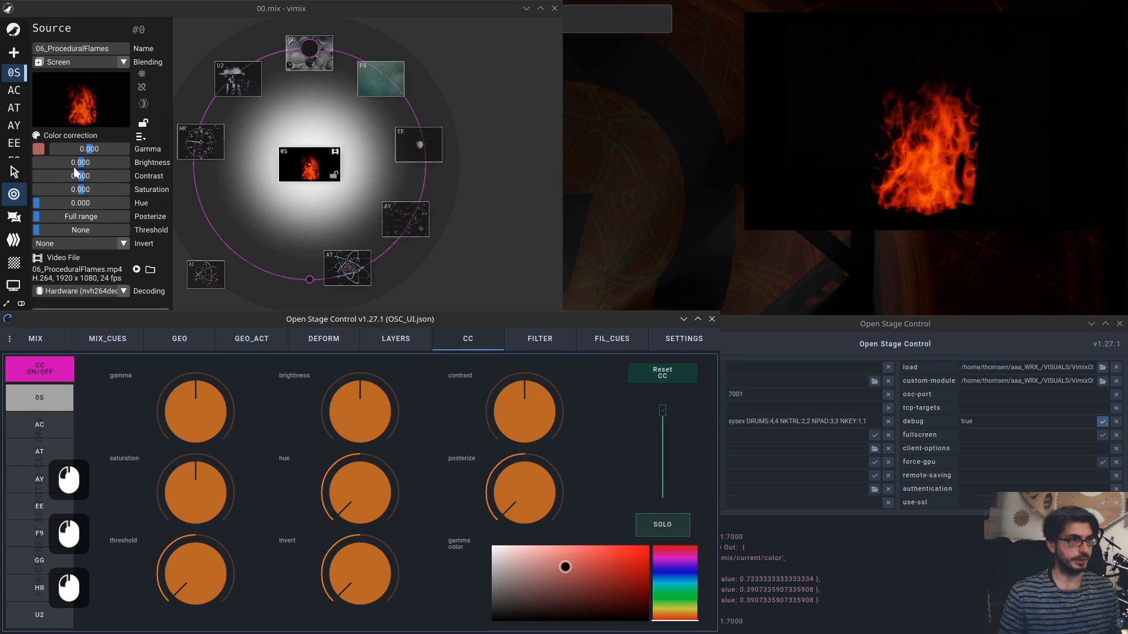
pyautogui.click(39, 149)
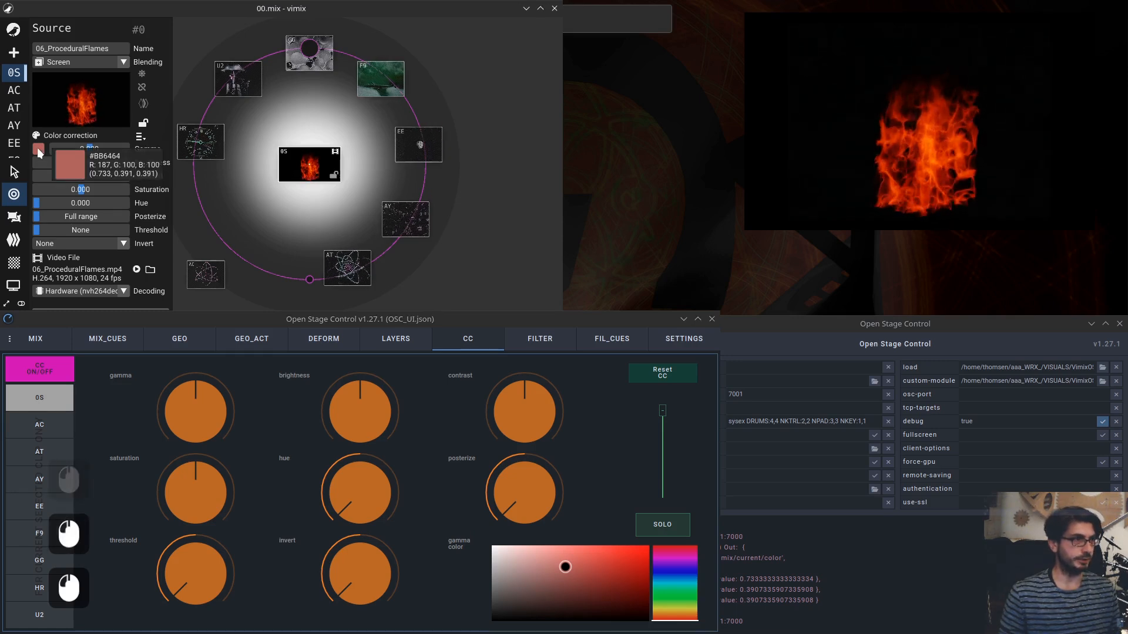
pyautogui.click(184, 110)
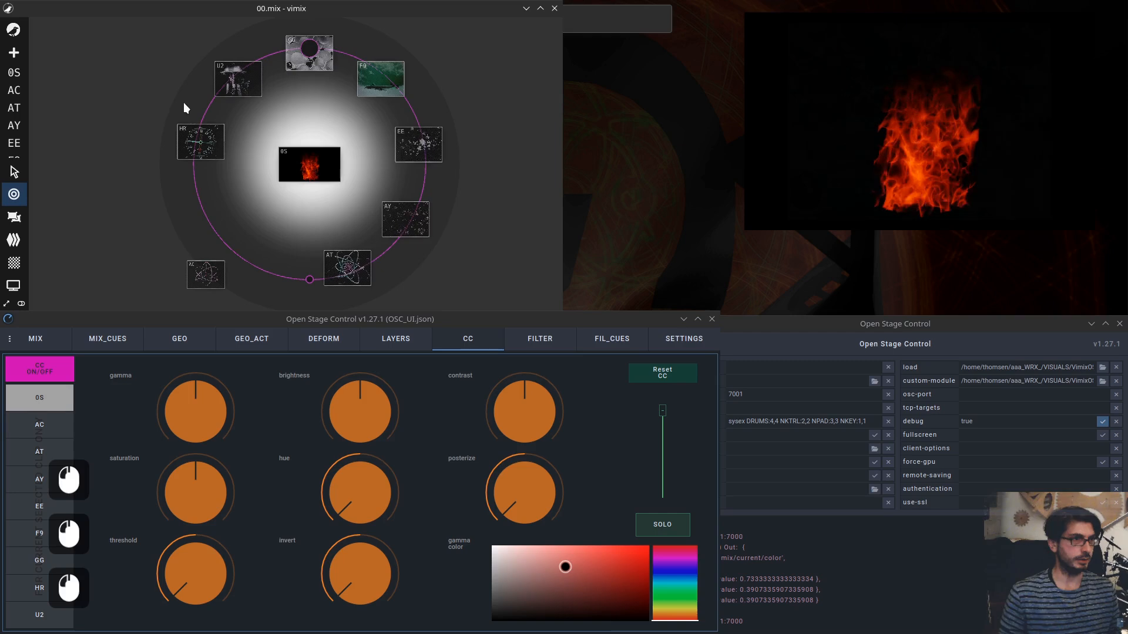
# Drag the gamma color toward a dark red and reselect the 0S source.
pyautogui.moveTo(554, 562); pyautogui.dragTo(578, 569)
pyautogui.moveTo(494, 563); pyautogui.dragTo(553, 609)
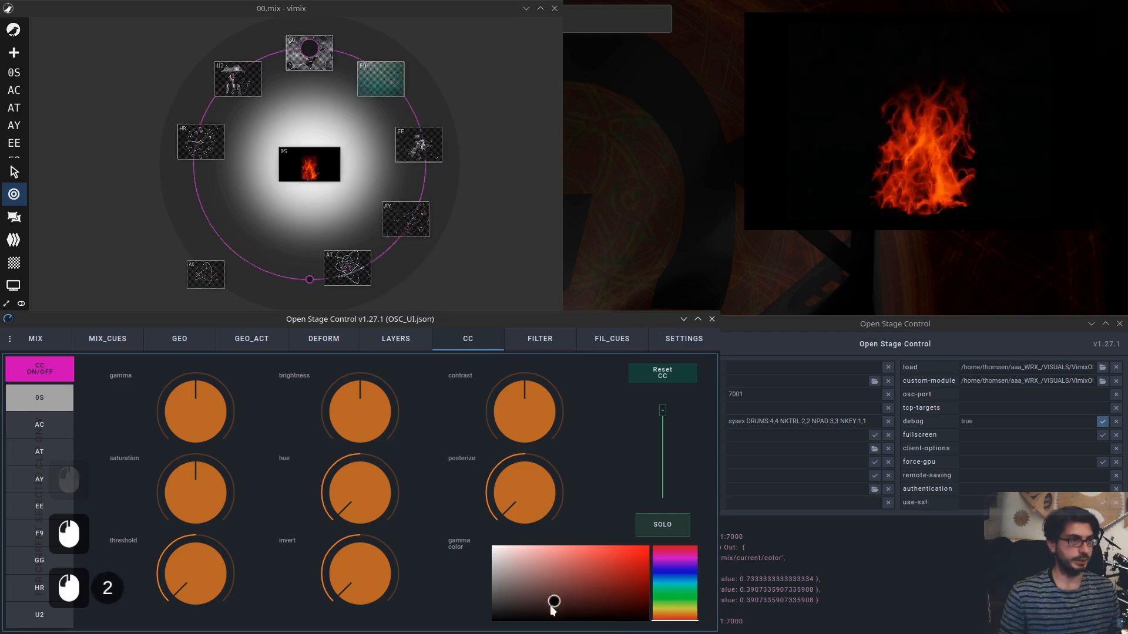
pyautogui.click(322, 178)
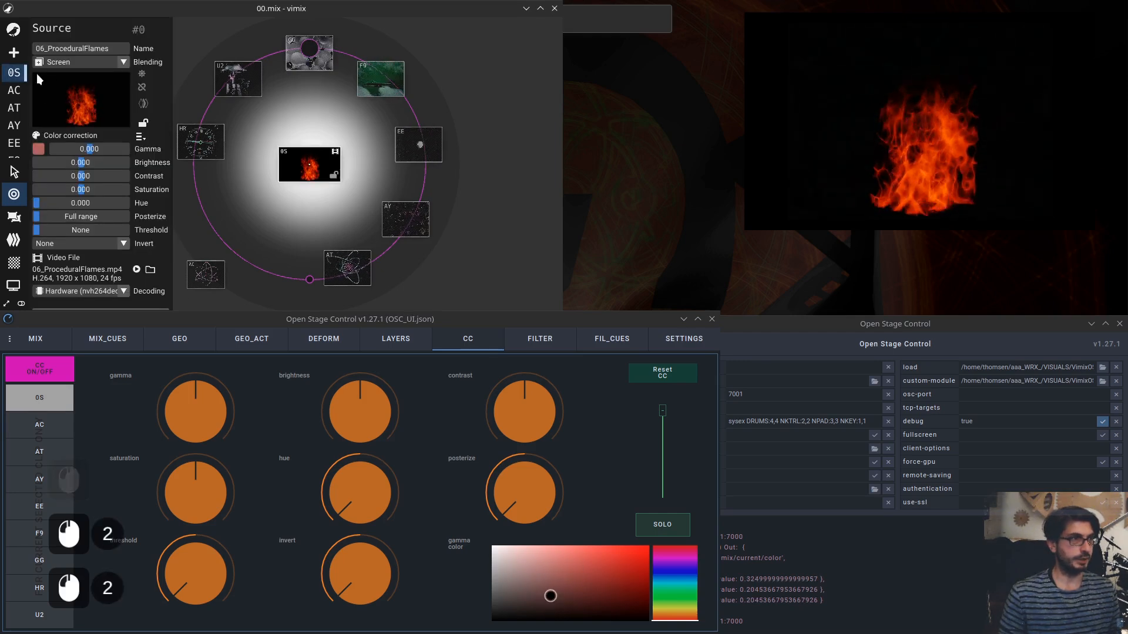
# Shift the gamma color's hue through green to blue.
pyautogui.moveTo(676, 618); pyautogui.dragTo(678, 598)
pyautogui.moveTo(546, 598); pyautogui.dragTo(543, 570)
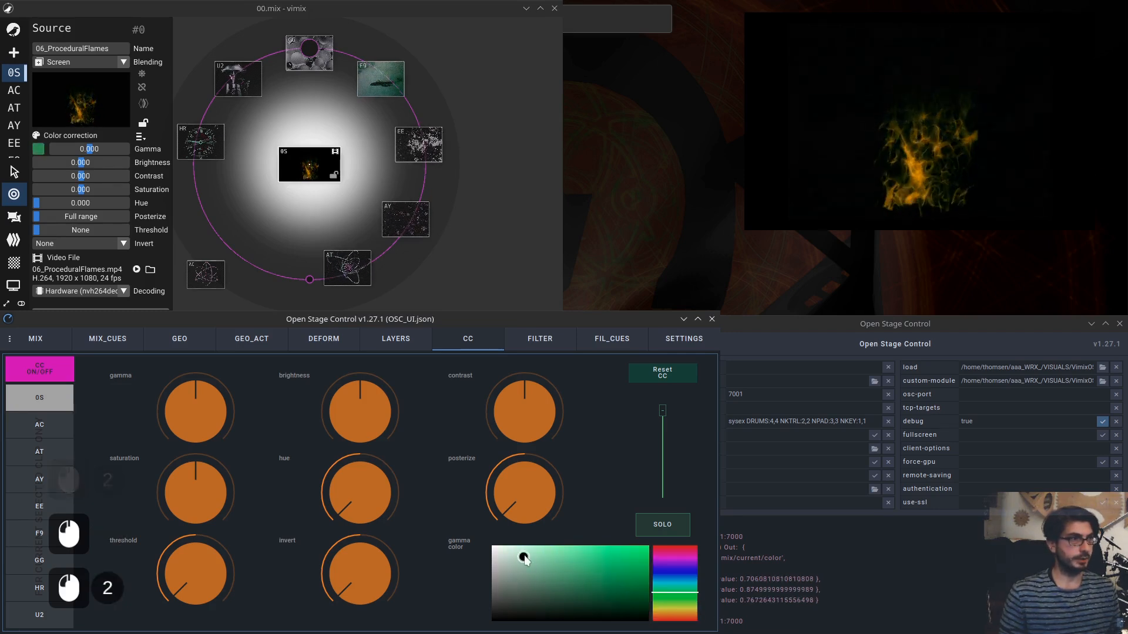
pyautogui.moveTo(543, 576)
pyautogui.mouseDown()
pyautogui.moveTo(568, 560)
pyautogui.moveTo(628, 559)
pyautogui.moveTo(636, 593)
pyautogui.moveTo(676, 575)
pyautogui.mouseUp()
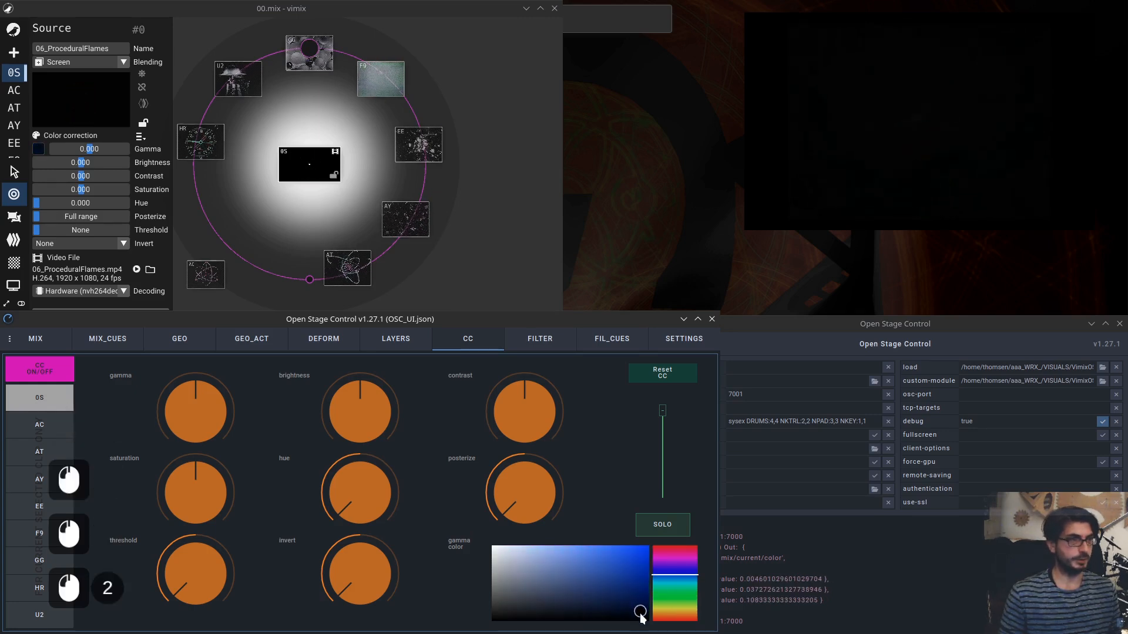
# Set the gamma color and switch color correction off.
pyautogui.click(631, 566)
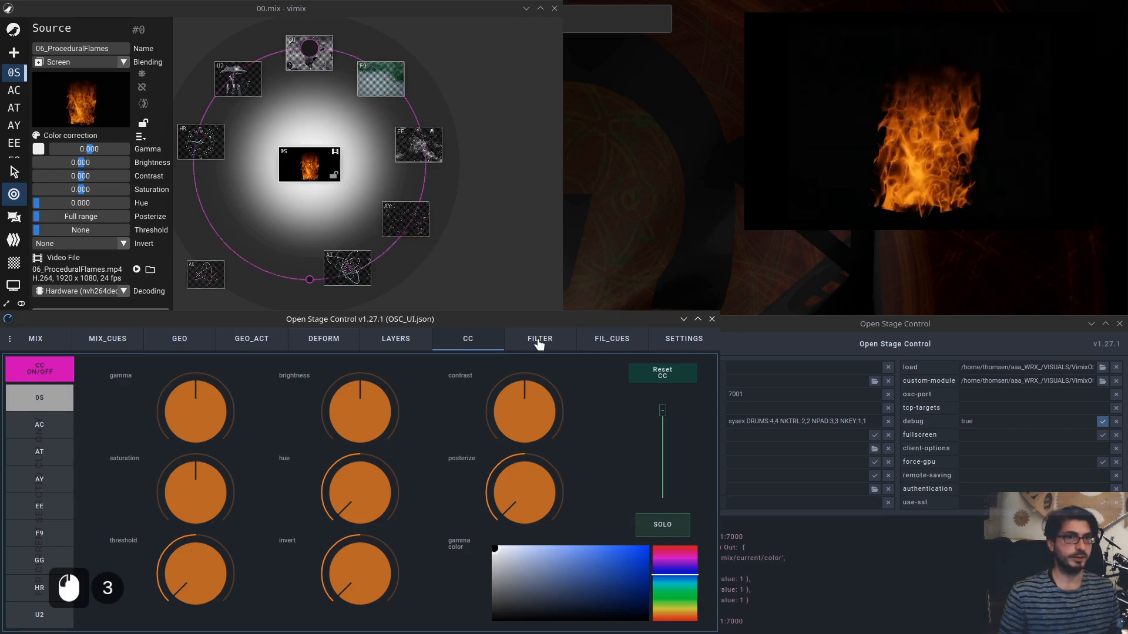
pyautogui.click(46, 375)
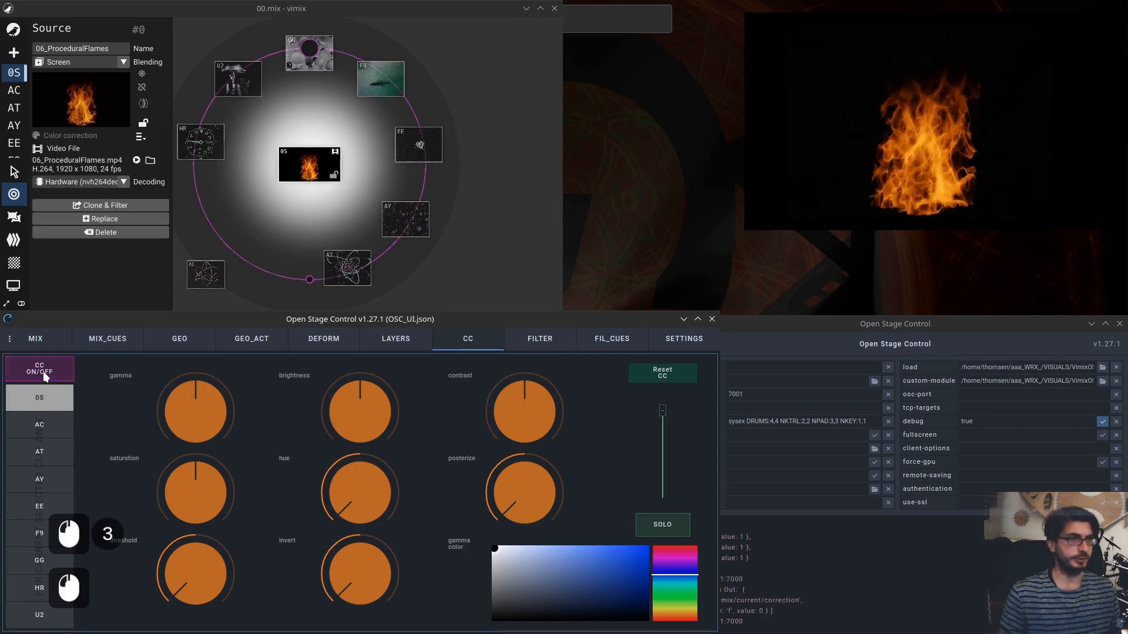
# Open the FILTER page and cycle the target through the AC, AT and AY sources, ending on 0S.
pyautogui.click(561, 345)
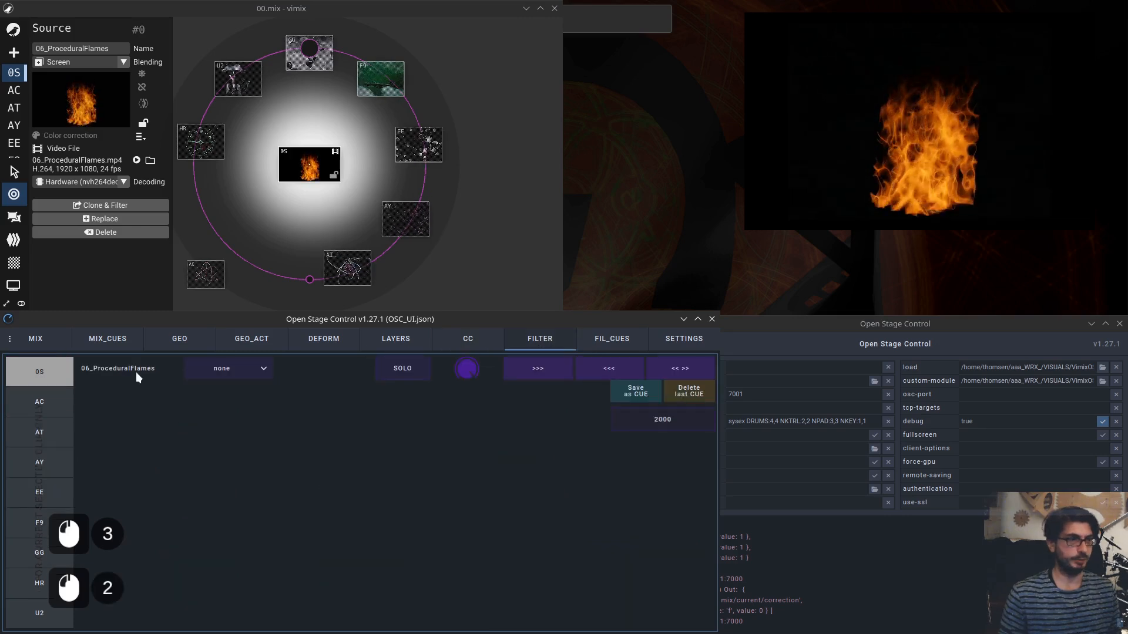
pyautogui.click(40, 408)
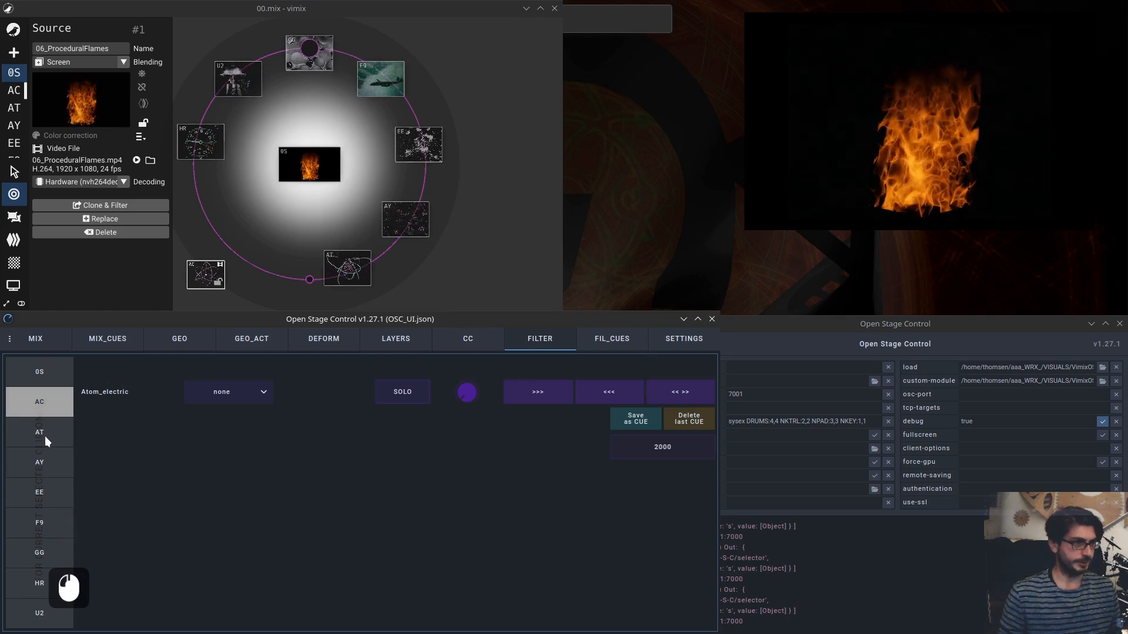
pyautogui.click(47, 432)
pyautogui.click(50, 465)
pyautogui.click(44, 418)
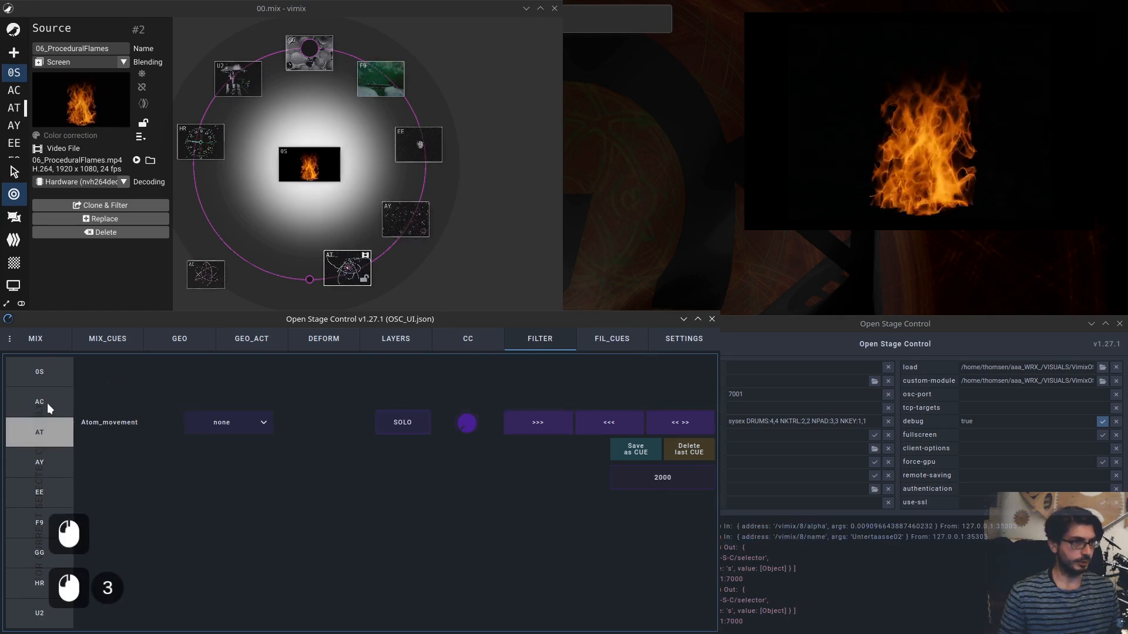
pyautogui.click(47, 400)
pyautogui.click(46, 375)
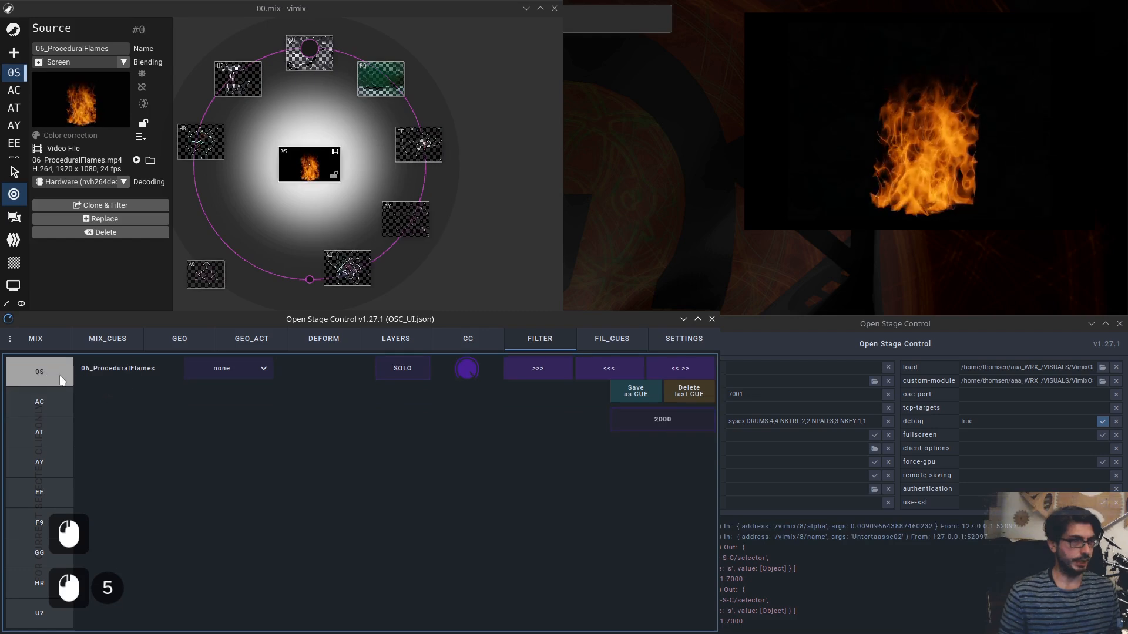
pyautogui.click(52, 404)
pyautogui.click(47, 426)
pyautogui.click(43, 405)
pyautogui.click(40, 377)
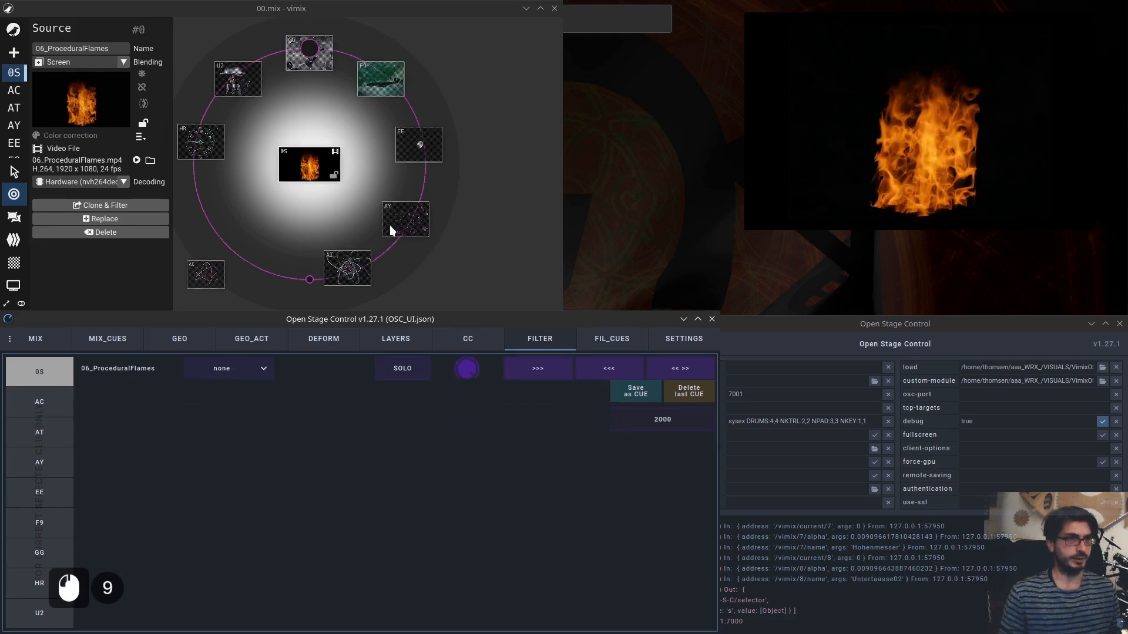
# Load the 04.mix session from the MIX page's session list.
pyautogui.click(476, 187)
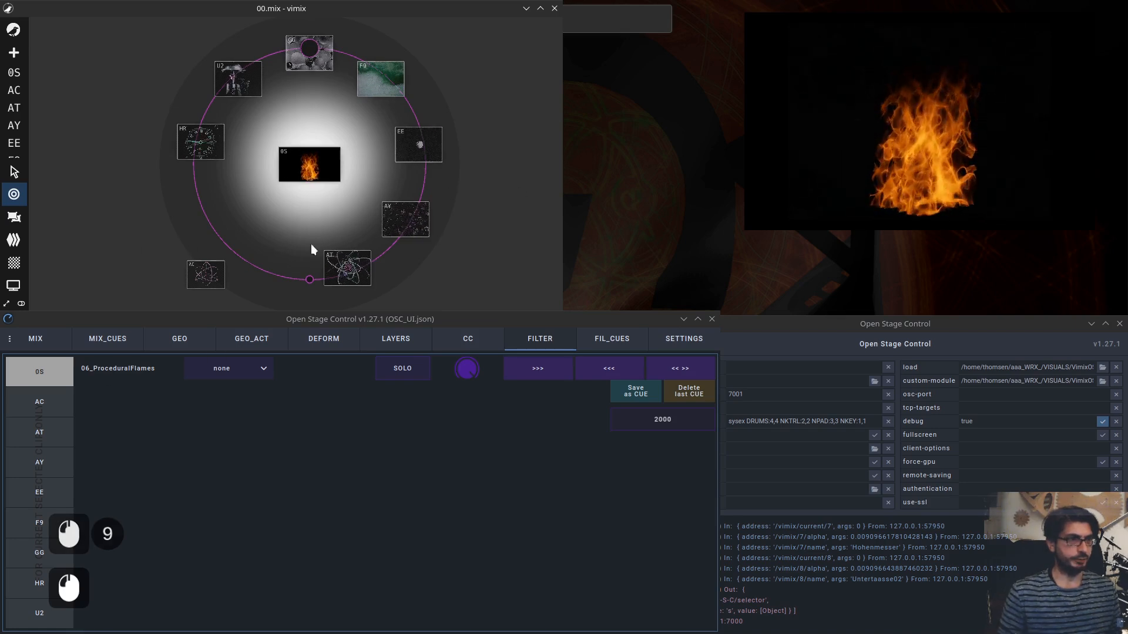
pyautogui.doubleClick(332, 170)
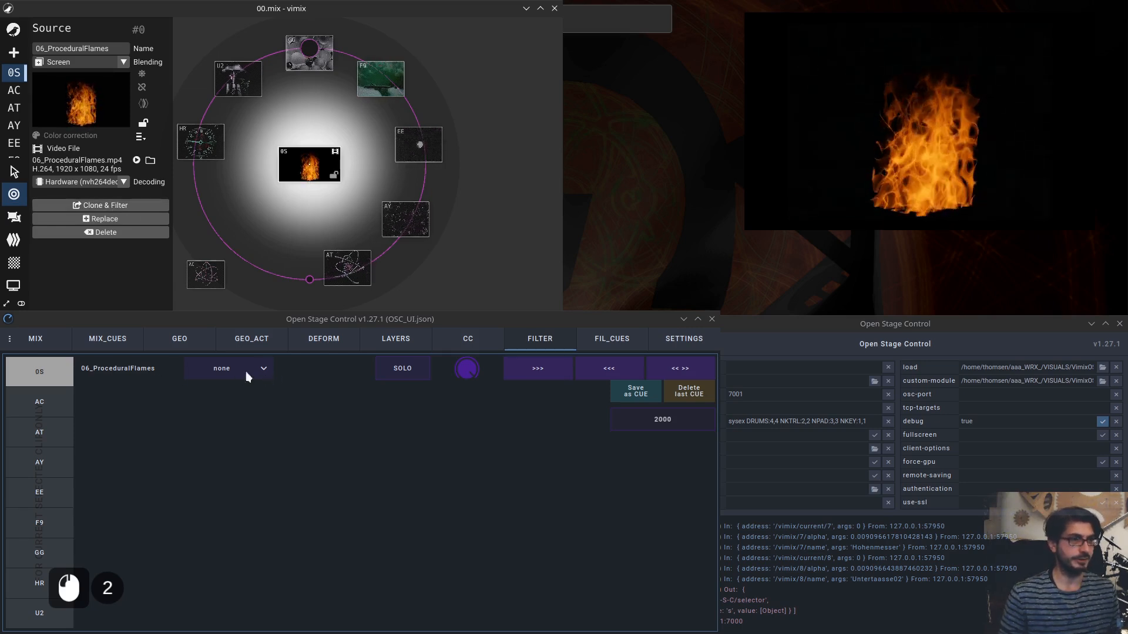
pyautogui.click(36, 337)
pyautogui.click(663, 367)
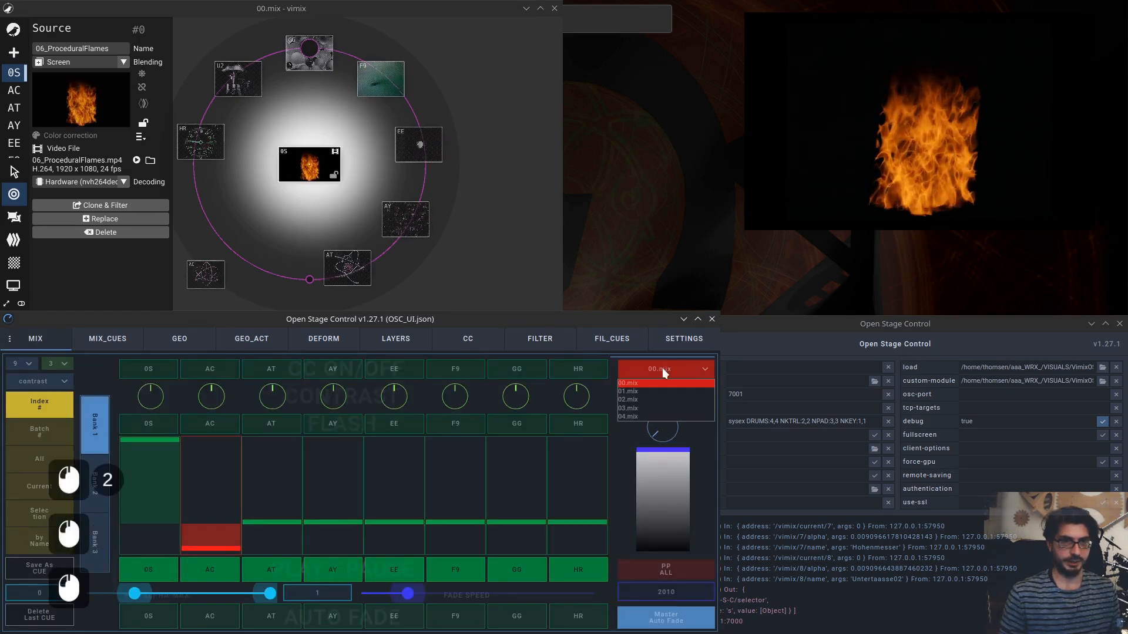
pyautogui.click(648, 415)
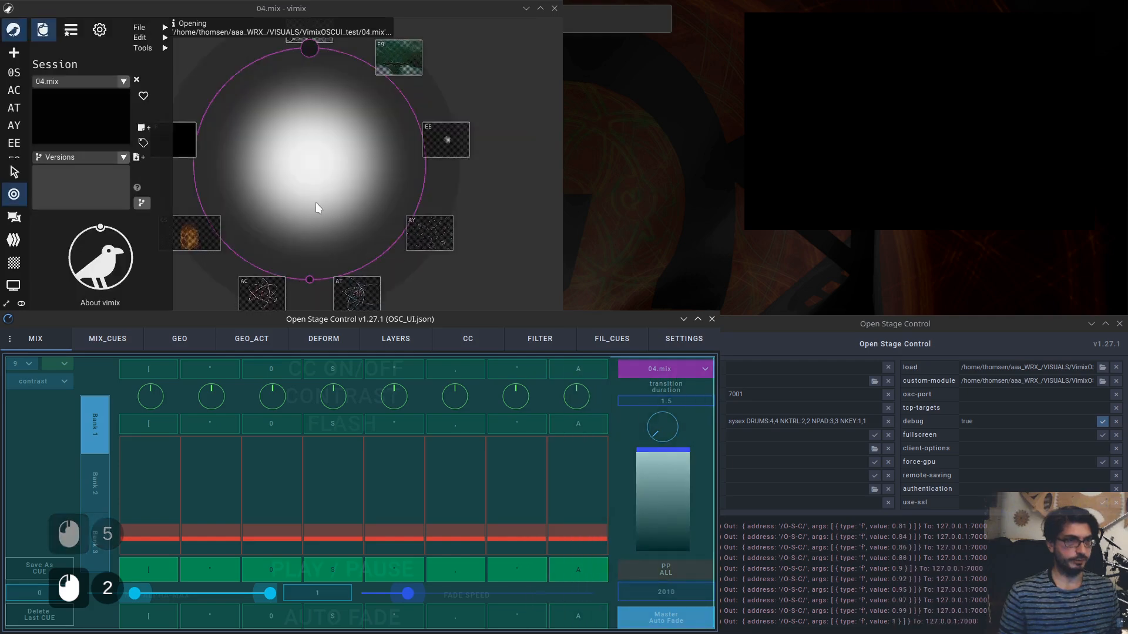
# Clone the Atom_electric source and delete the clone again.
pyautogui.middleClick(312, 199)
pyautogui.middleClick(311, 199)
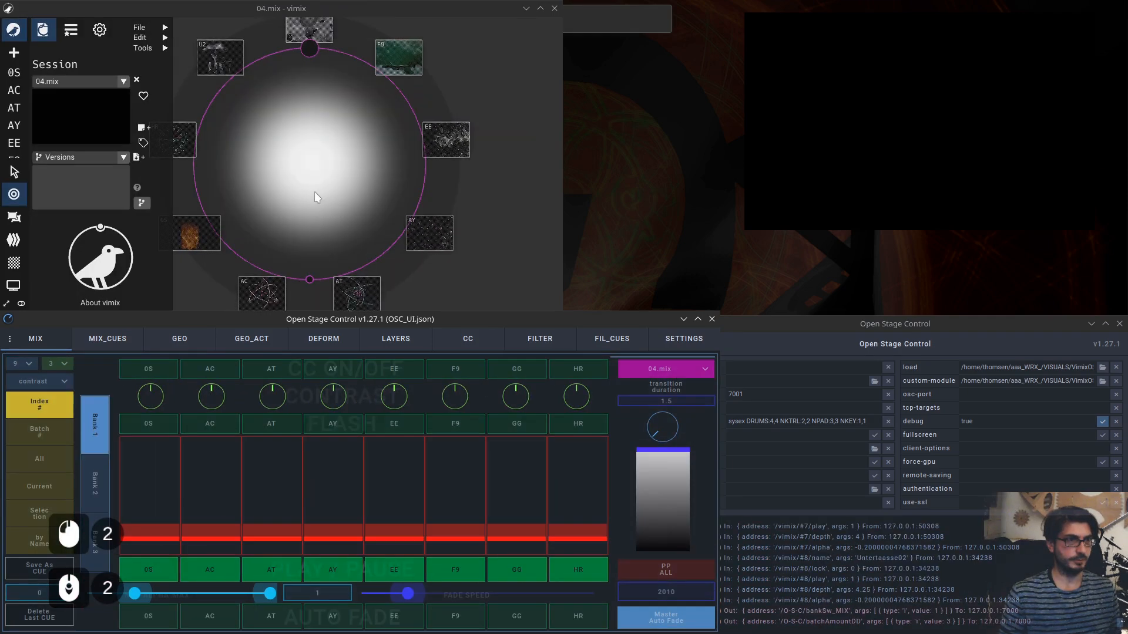
pyautogui.moveTo(315, 191); pyautogui.dragTo(345, 179)
pyautogui.scroll(-3, 308, 228)
pyautogui.click(302, 251)
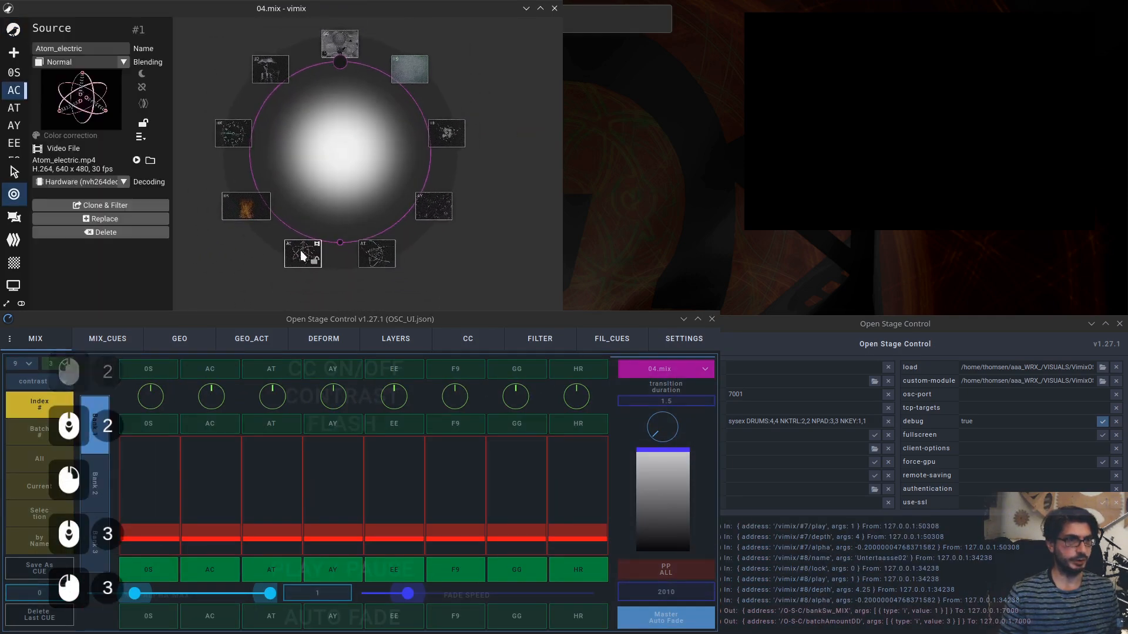
pyautogui.click(123, 201)
pyautogui.moveTo(304, 249)
pyautogui.mouseDown()
pyautogui.moveTo(347, 252)
pyautogui.moveTo(313, 274)
pyautogui.mouseUp()
pyautogui.click(367, 256)
pyautogui.click(376, 253)
pyautogui.click(305, 276)
pyautogui.press('Delete')
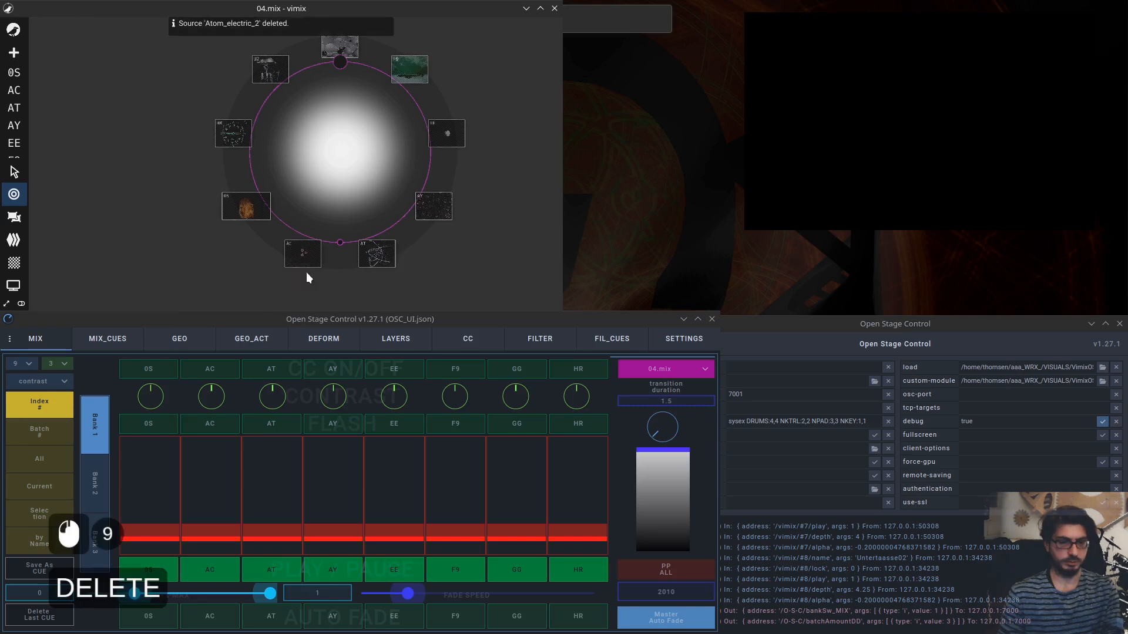
# Create clones of the Atom_movement (AT) and Atoms_fly (AY) sources.
pyautogui.click(373, 256)
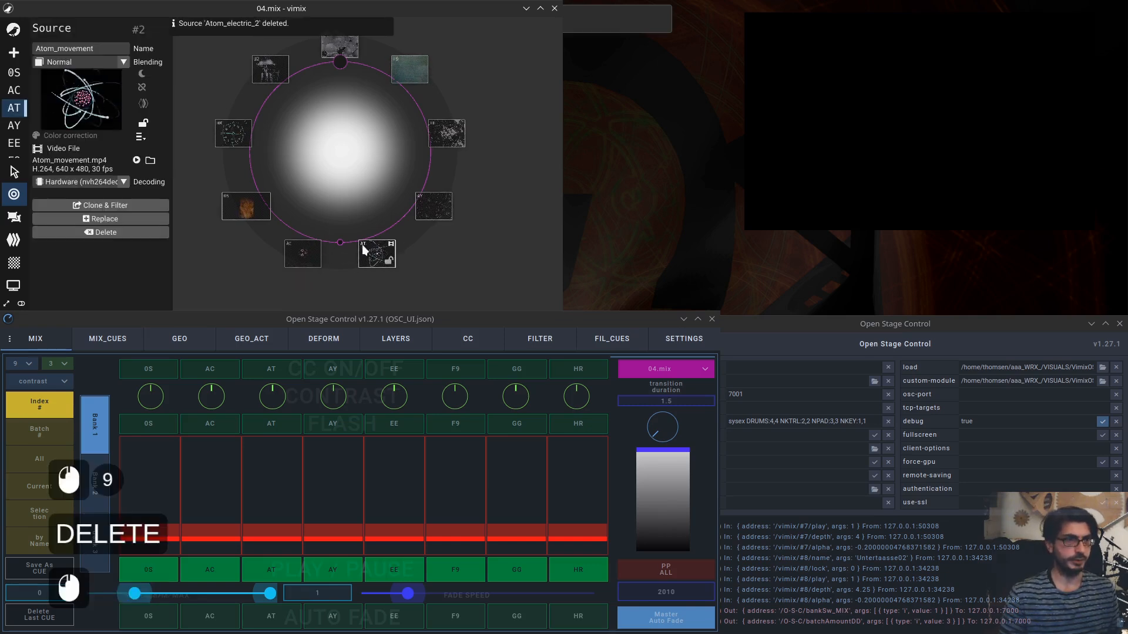
pyautogui.click(305, 256)
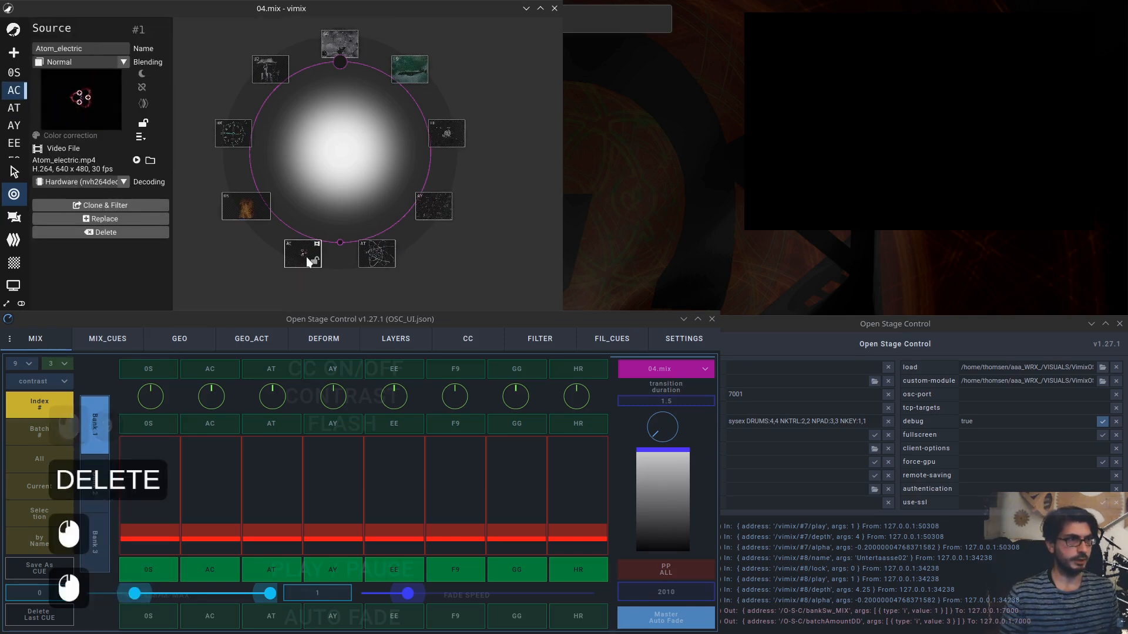
pyautogui.click(376, 257)
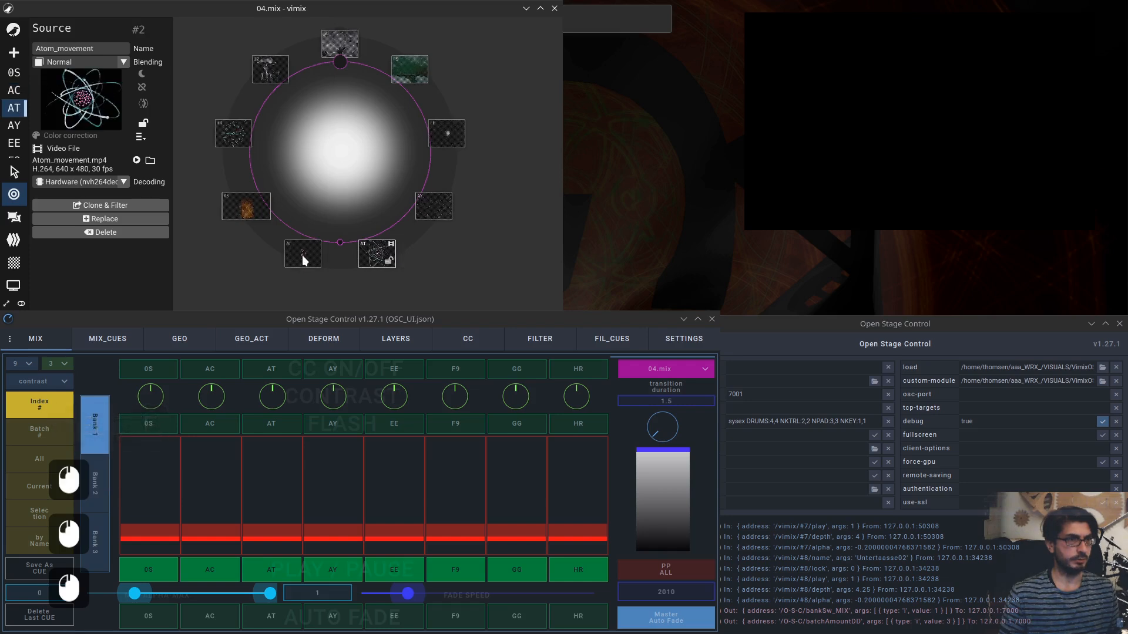
pyautogui.click(136, 205)
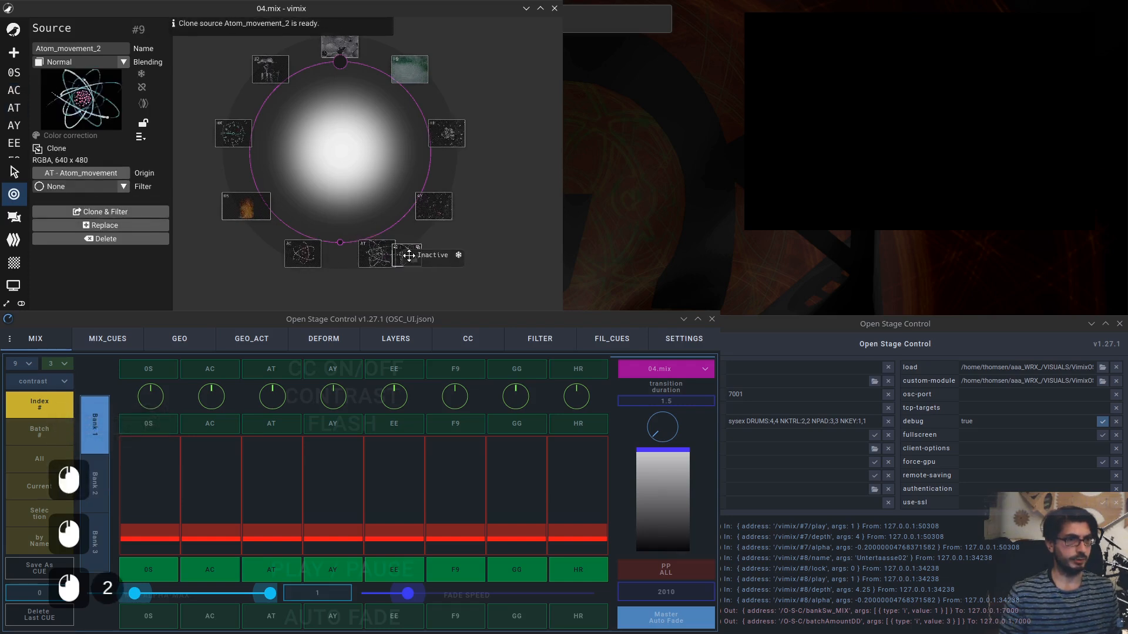
pyautogui.click(434, 205)
pyautogui.click(143, 203)
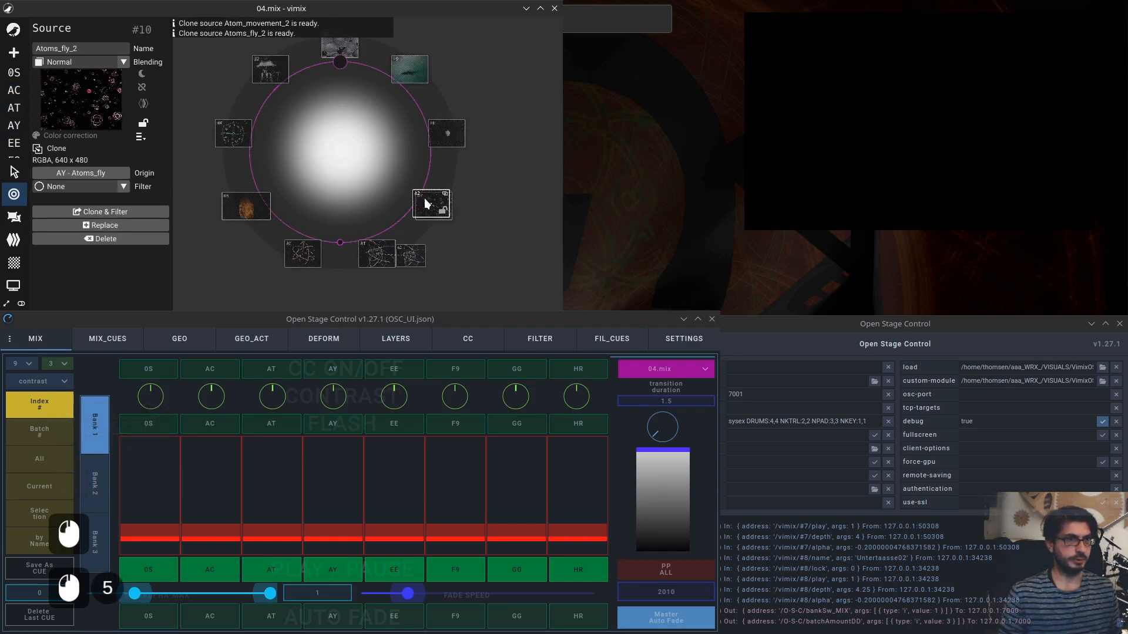
# Create clones of the earth_explode (EE) and F9 sources, moving the F9 clone beside its origin.
pyautogui.click(446, 132)
pyautogui.click(139, 207)
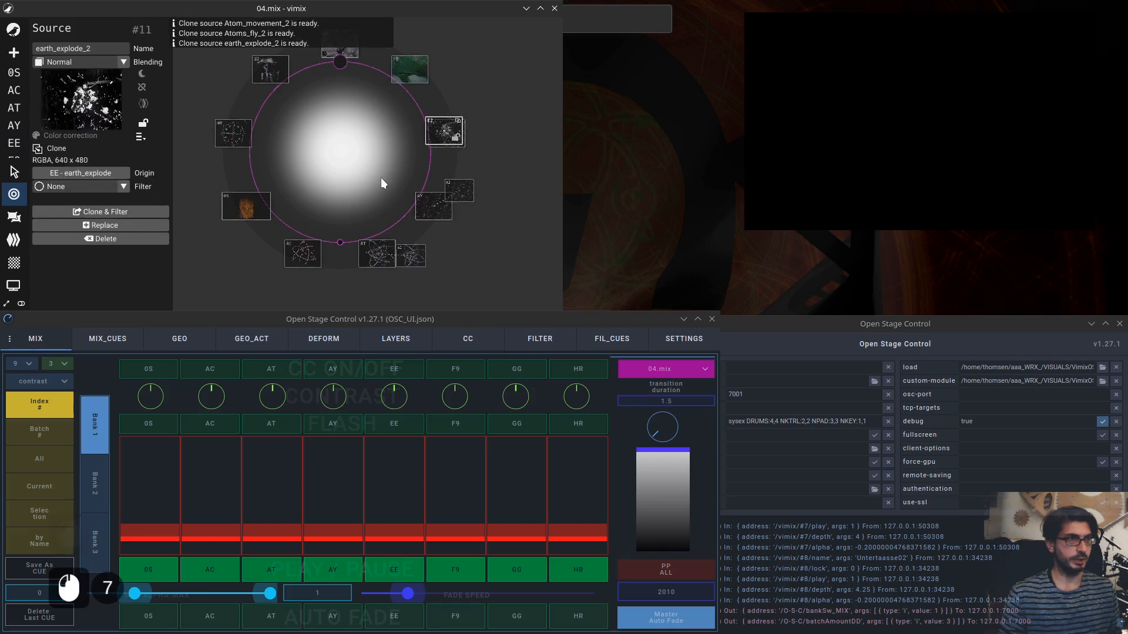
pyautogui.click(414, 74)
pyautogui.click(141, 211)
pyautogui.moveTo(404, 74)
pyautogui.mouseDown()
pyautogui.moveTo(402, 63)
pyautogui.moveTo(380, 69)
pyautogui.mouseUp()
pyautogui.click(473, 91)
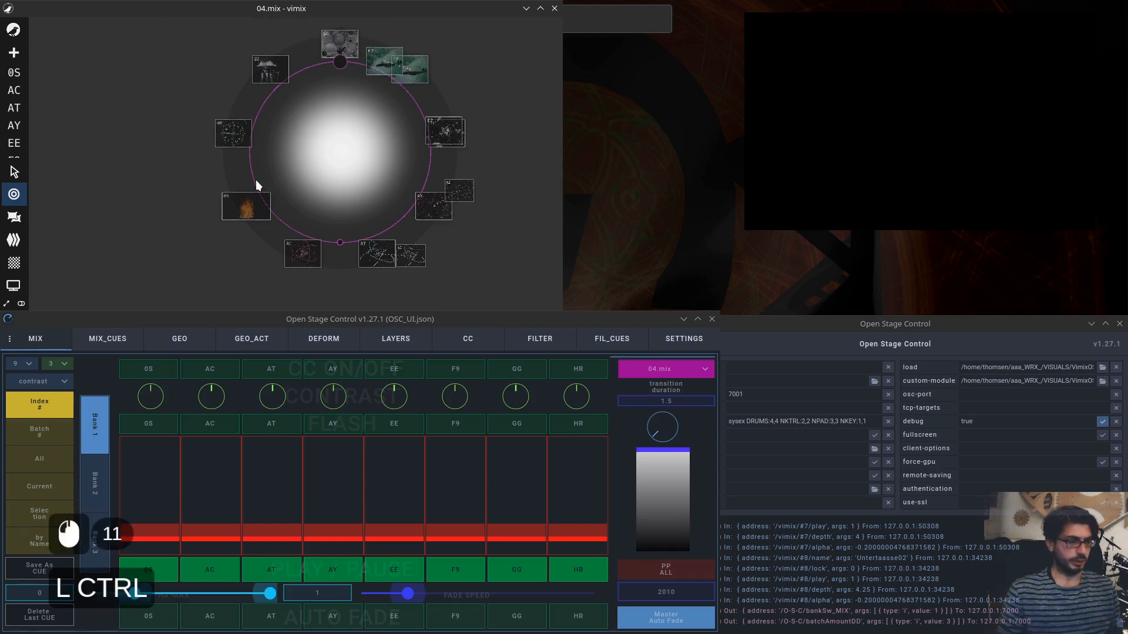
# Save the session and reload 04.mix in the controller.
pyautogui.hotkey('ctrl', 's')
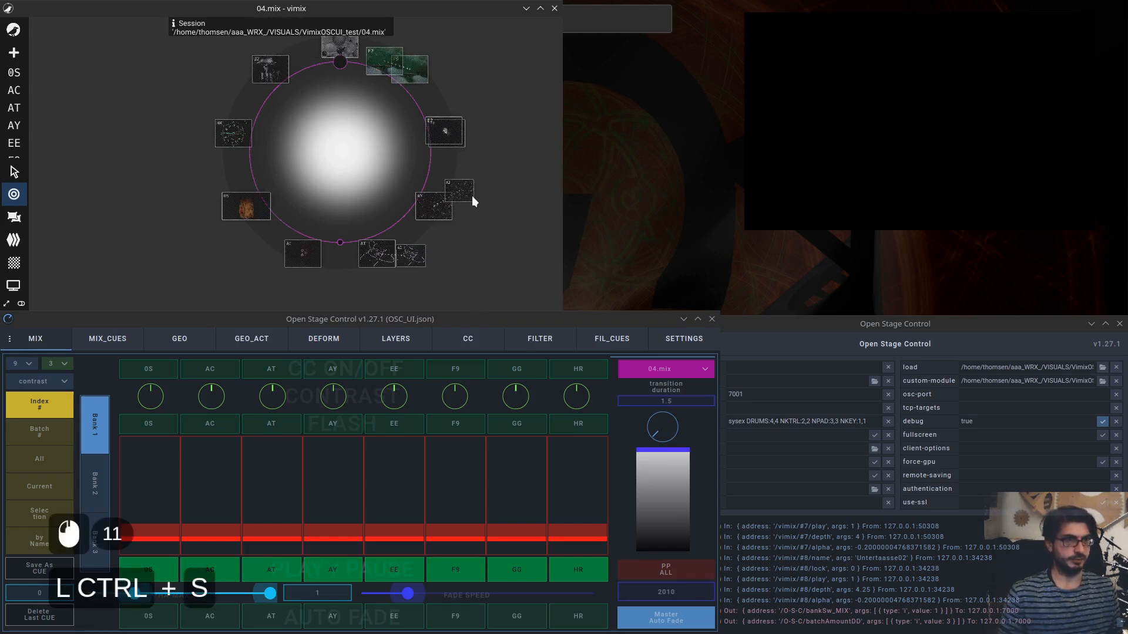
pyautogui.click(689, 369)
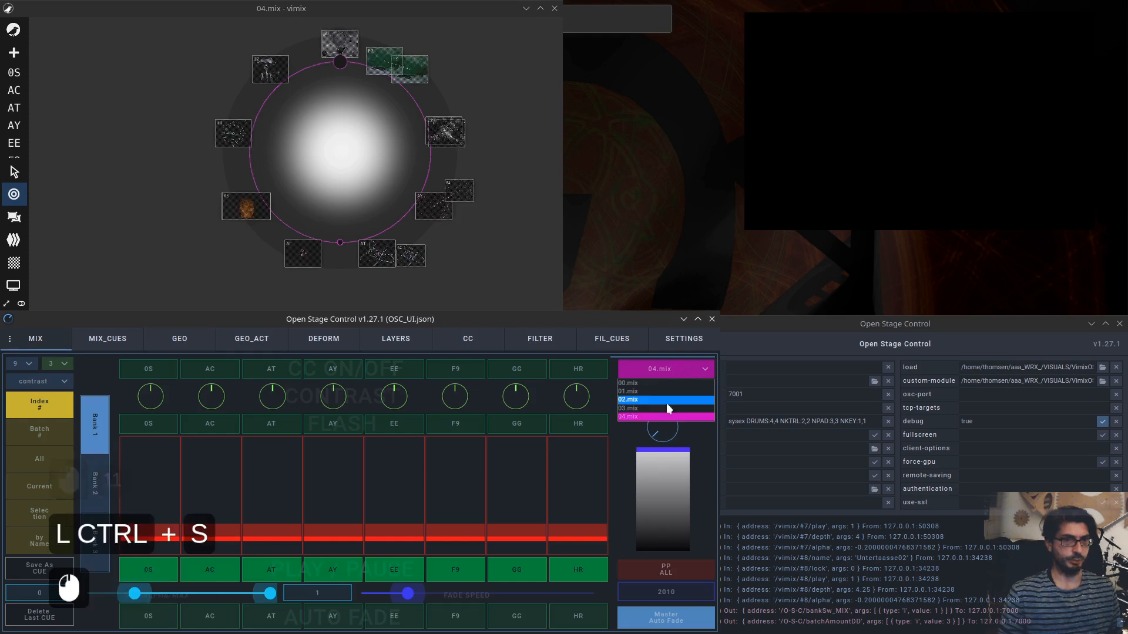
pyautogui.click(642, 416)
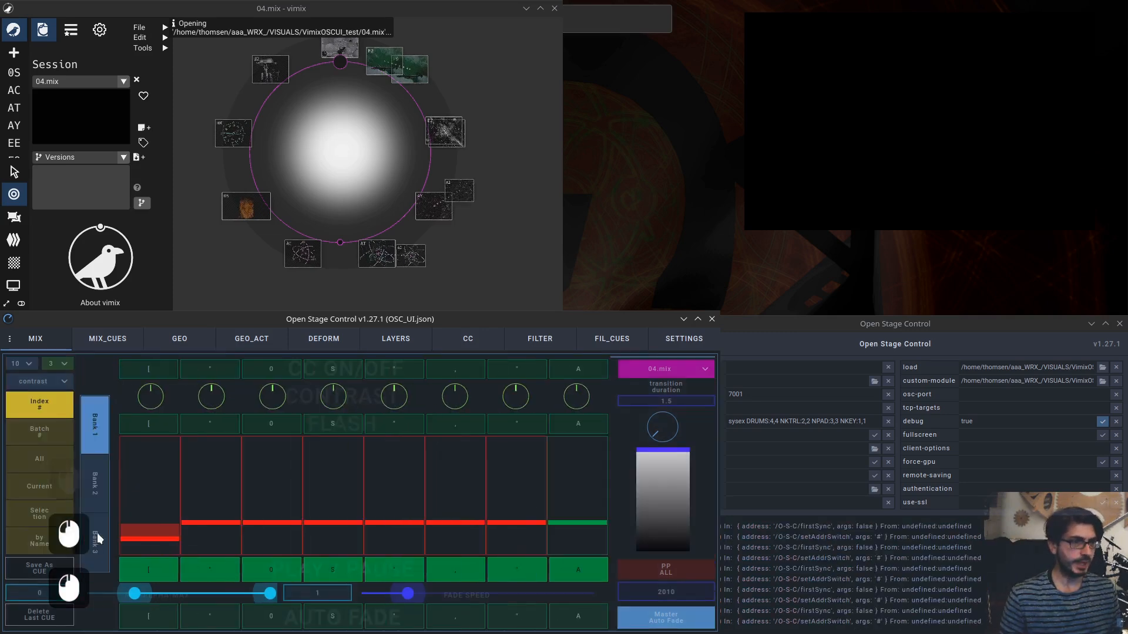
# Switch the mixer to Bank 2 and raise the alpha faders of the E2 and both A2 clones.
pyautogui.click(94, 483)
pyautogui.click(95, 541)
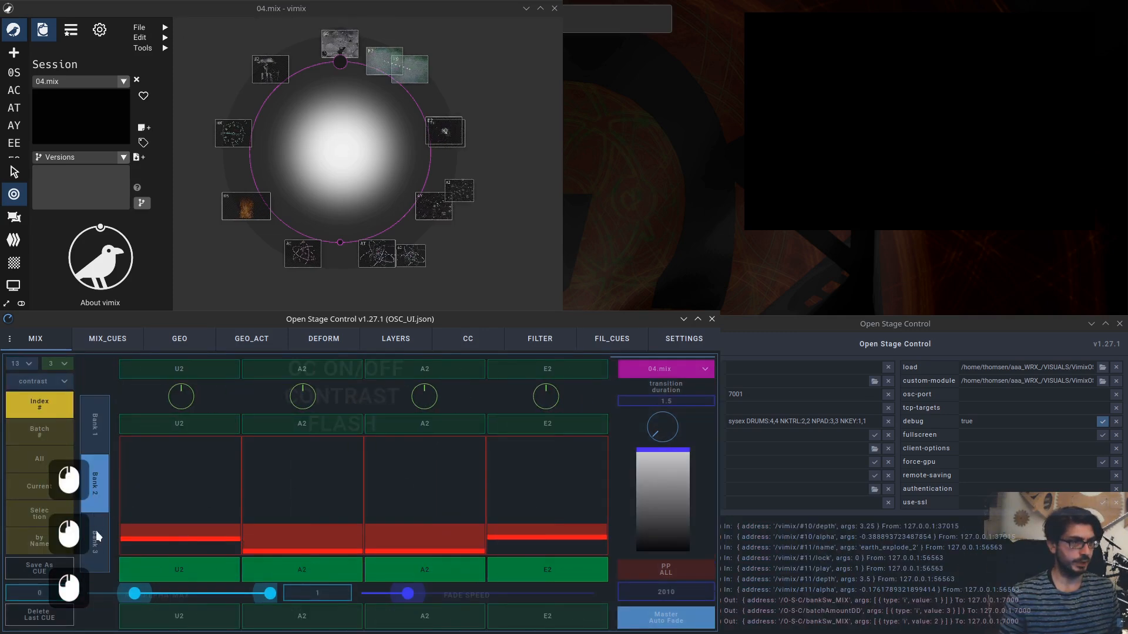
pyautogui.click(95, 483)
pyautogui.click(95, 425)
pyautogui.click(95, 483)
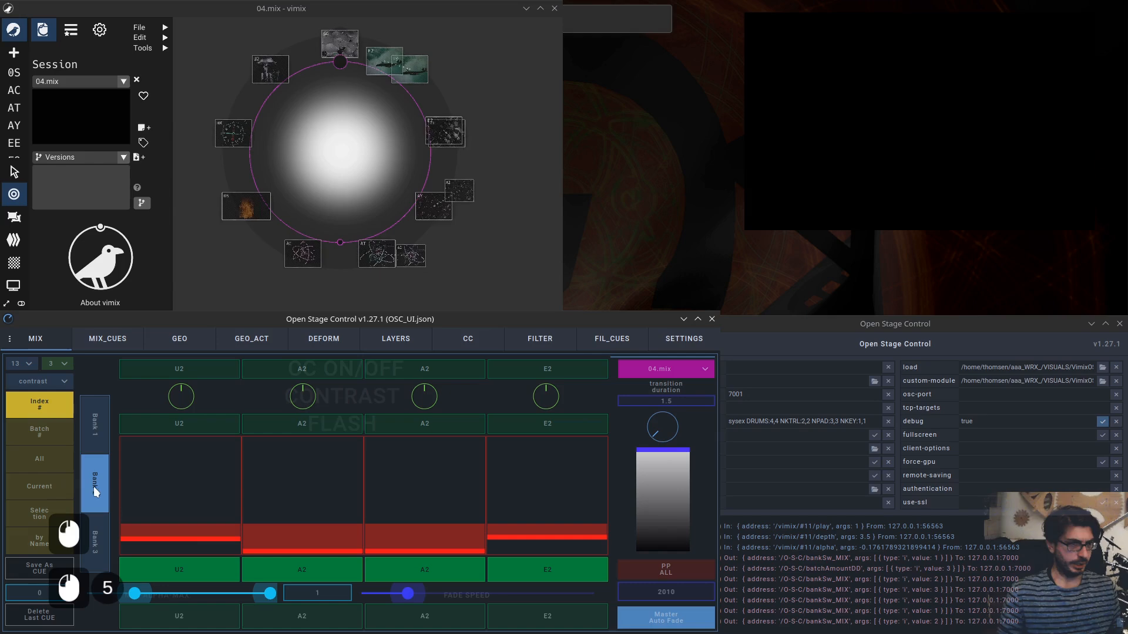
pyautogui.moveTo(549, 533); pyautogui.dragTo(549, 463)
pyautogui.moveTo(433, 549); pyautogui.dragTo(429, 467)
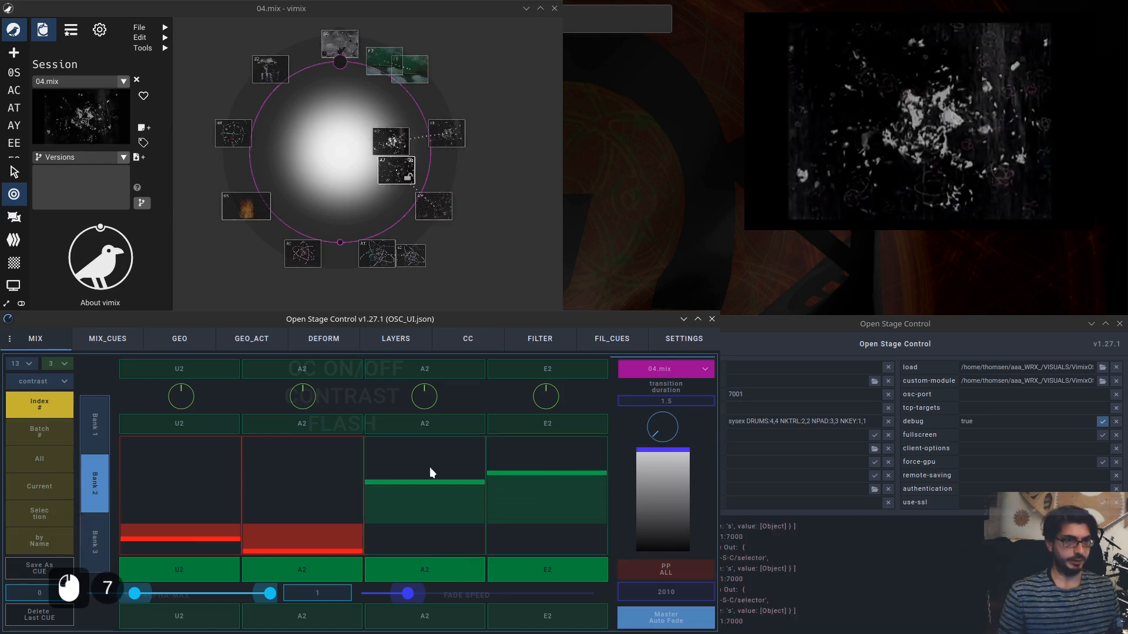
pyautogui.moveTo(312, 536); pyautogui.dragTo(308, 442)
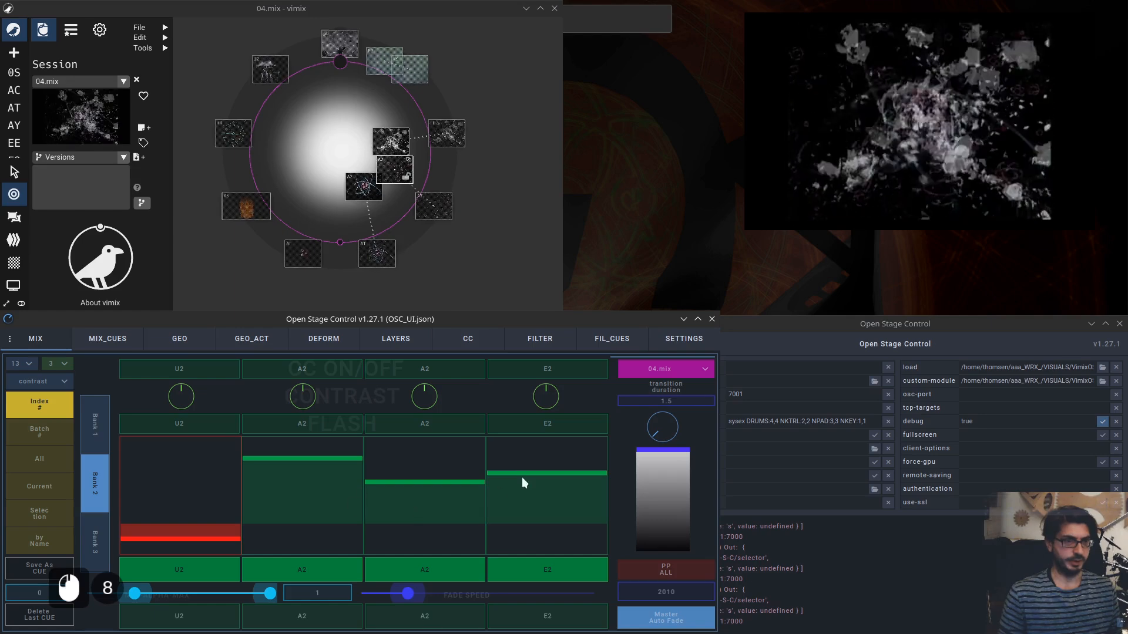
# Open the FILTER page, target the E2 source and apply the Blur filter.
pyautogui.click(540, 347)
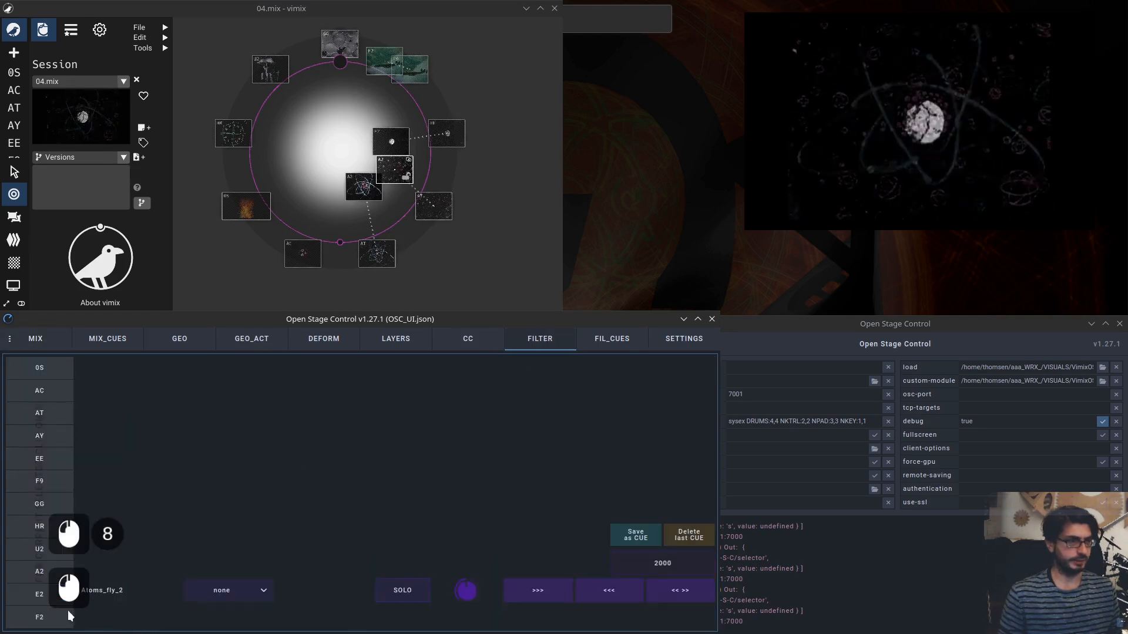
pyautogui.click(40, 591)
pyautogui.click(261, 604)
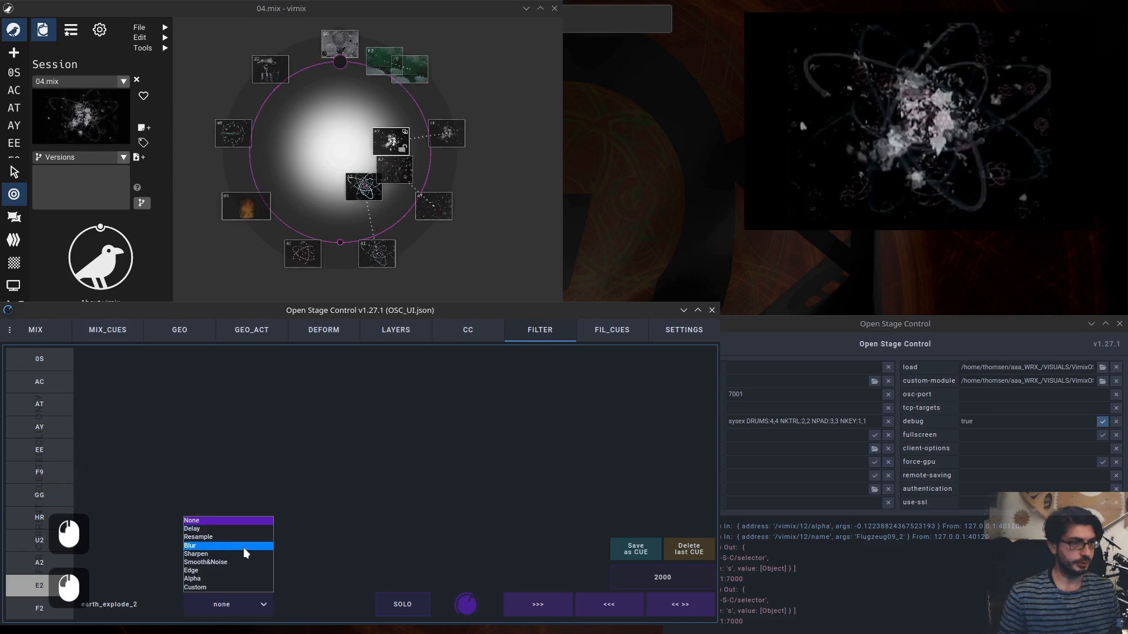
pyautogui.click(241, 546)
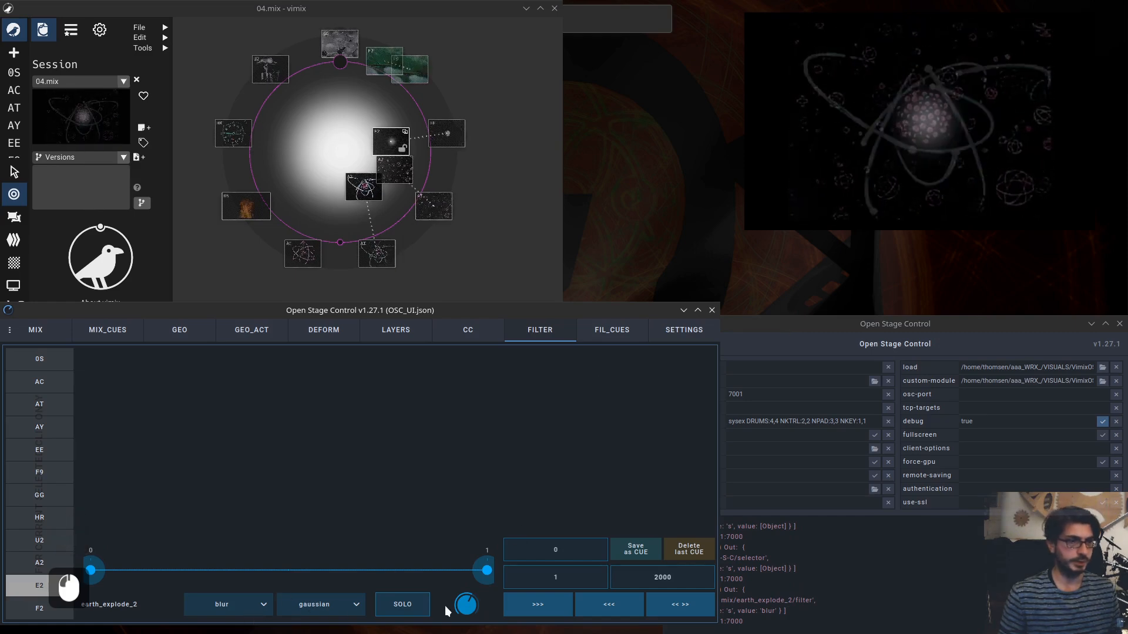
# Toggle solo mode for the E2 source on the FILTER page.
pyautogui.click(408, 604)
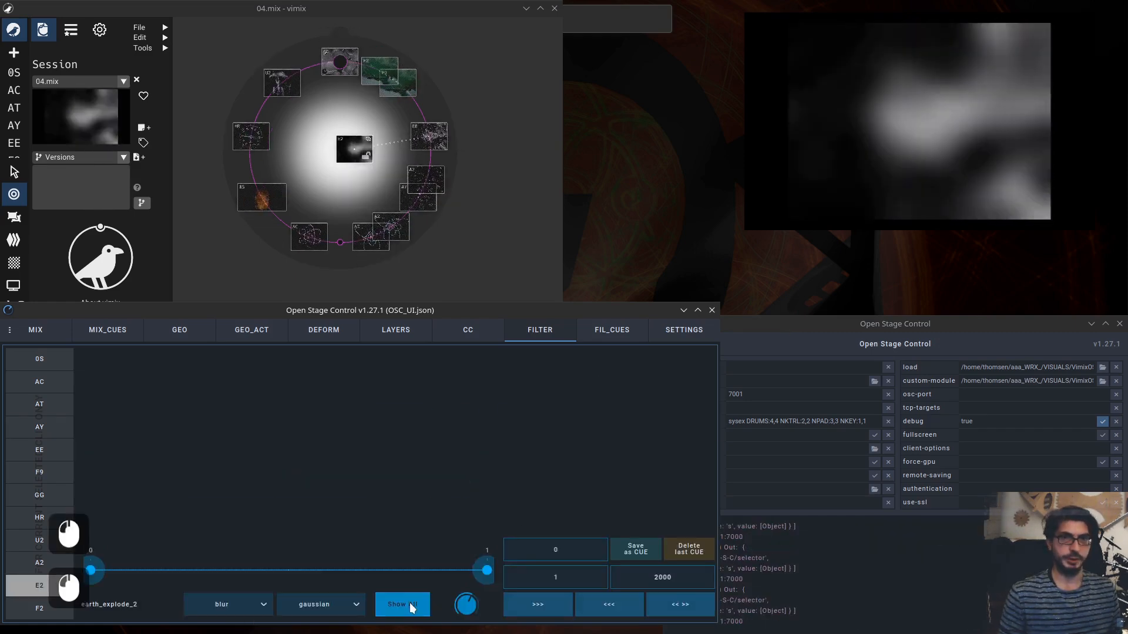
pyautogui.click(411, 605)
pyautogui.click(409, 604)
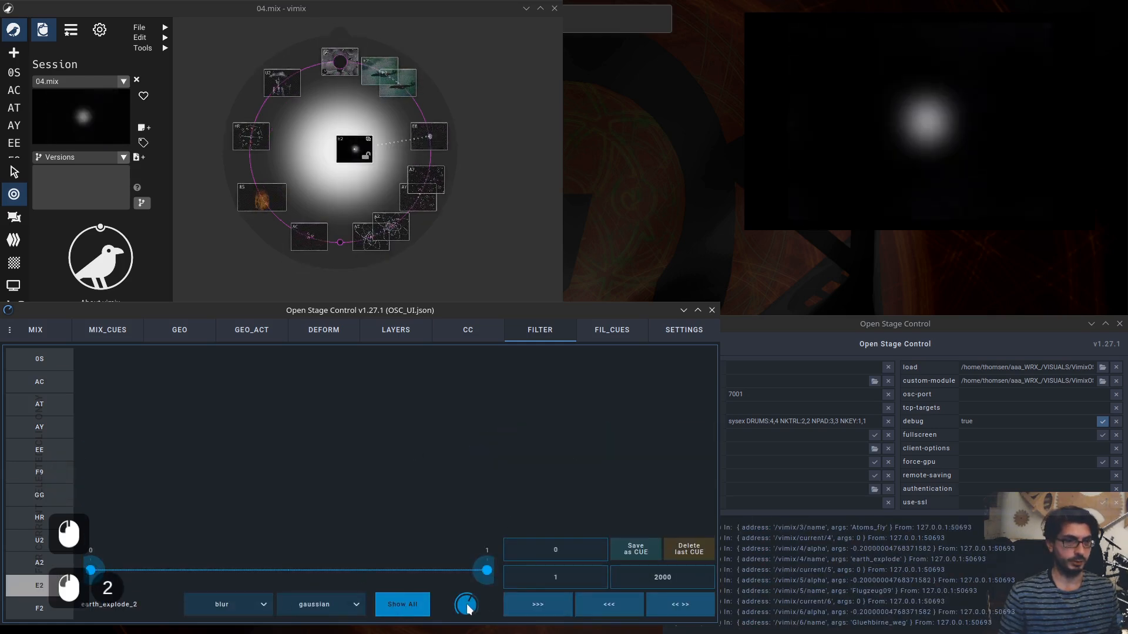
# Adjust the blur range handles, ending with the start at 0 and the end at 0.86.
pyautogui.moveTo(466, 603); pyautogui.dragTo(441, 571)
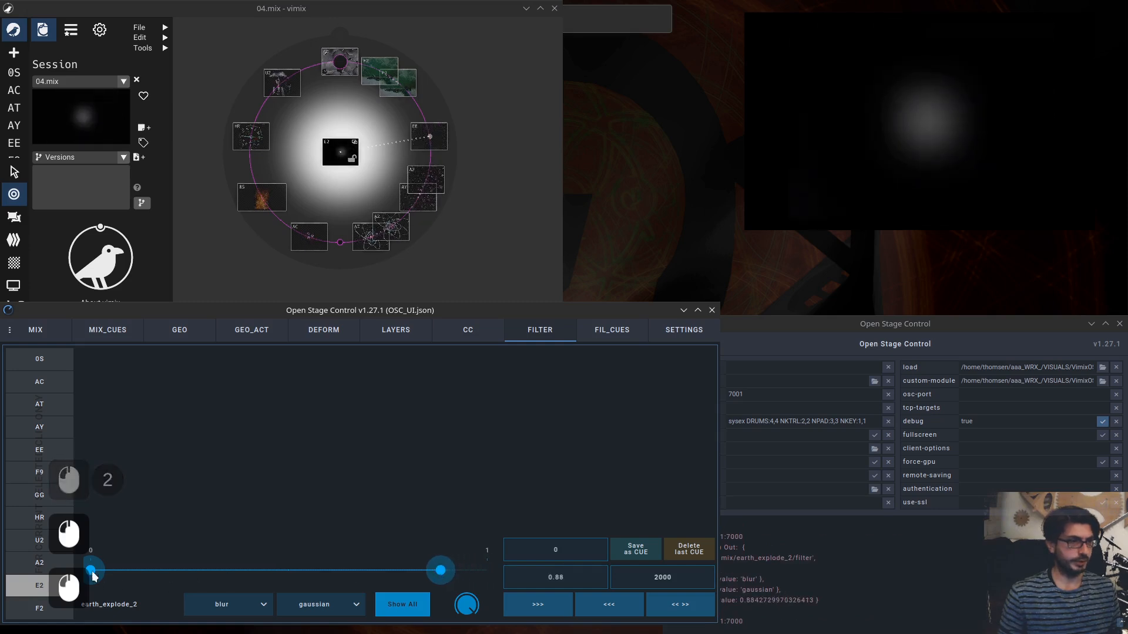
pyautogui.moveTo(91, 570); pyautogui.dragTo(156, 573)
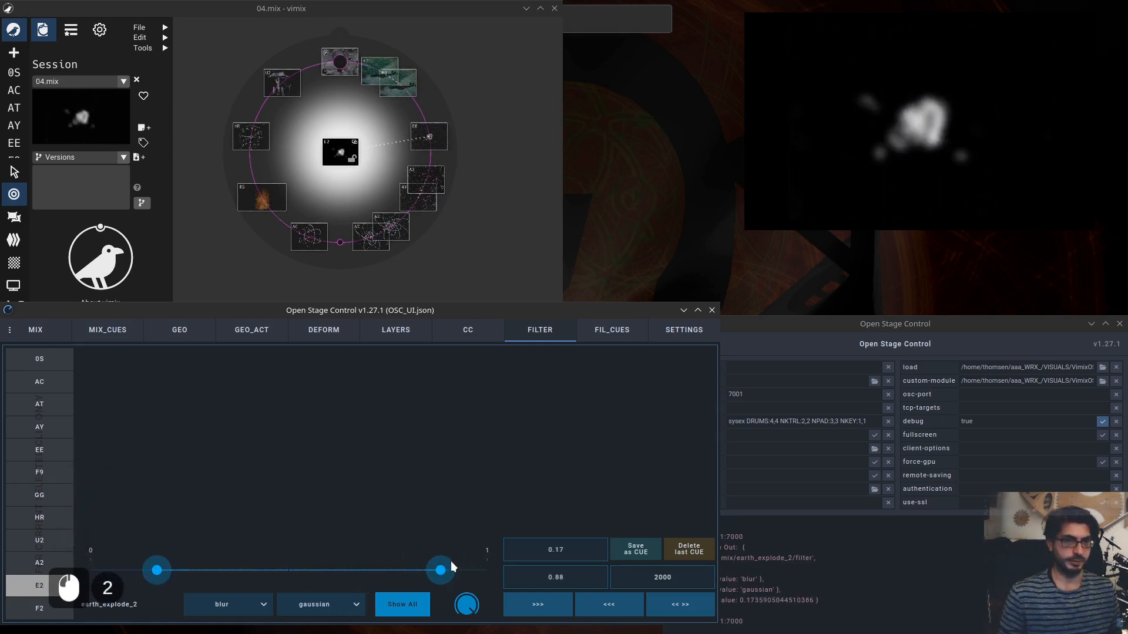
pyautogui.moveTo(451, 567)
pyautogui.mouseDown()
pyautogui.moveTo(459, 555)
pyautogui.moveTo(436, 553)
pyautogui.moveTo(438, 567)
pyautogui.mouseUp()
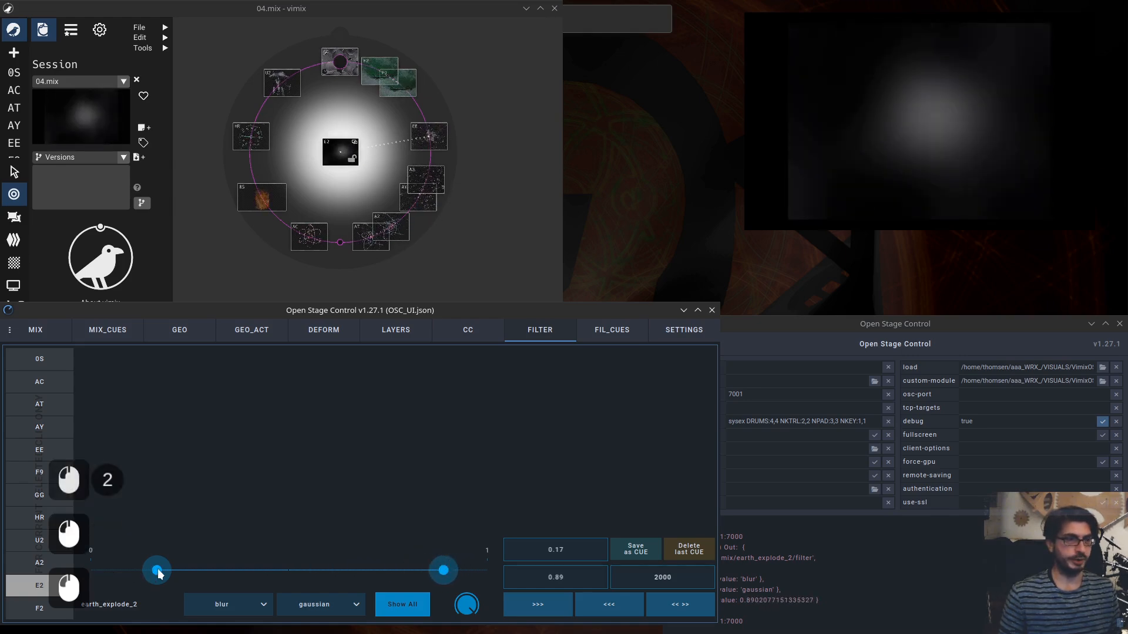
pyautogui.moveTo(158, 569); pyautogui.dragTo(129, 570)
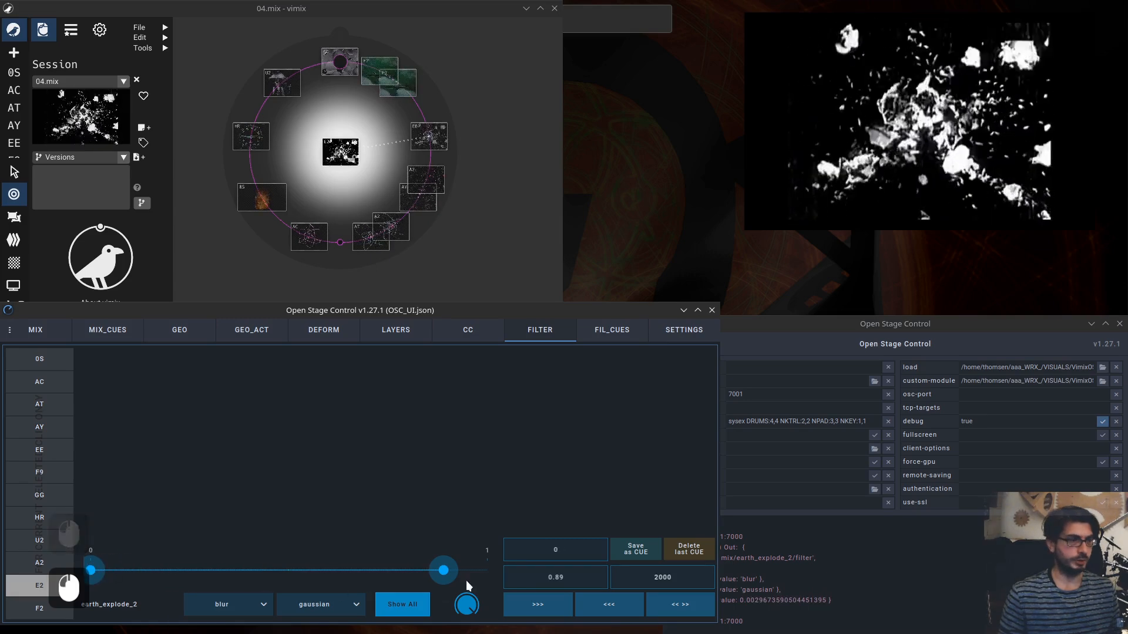
pyautogui.moveTo(443, 570); pyautogui.dragTo(435, 569)
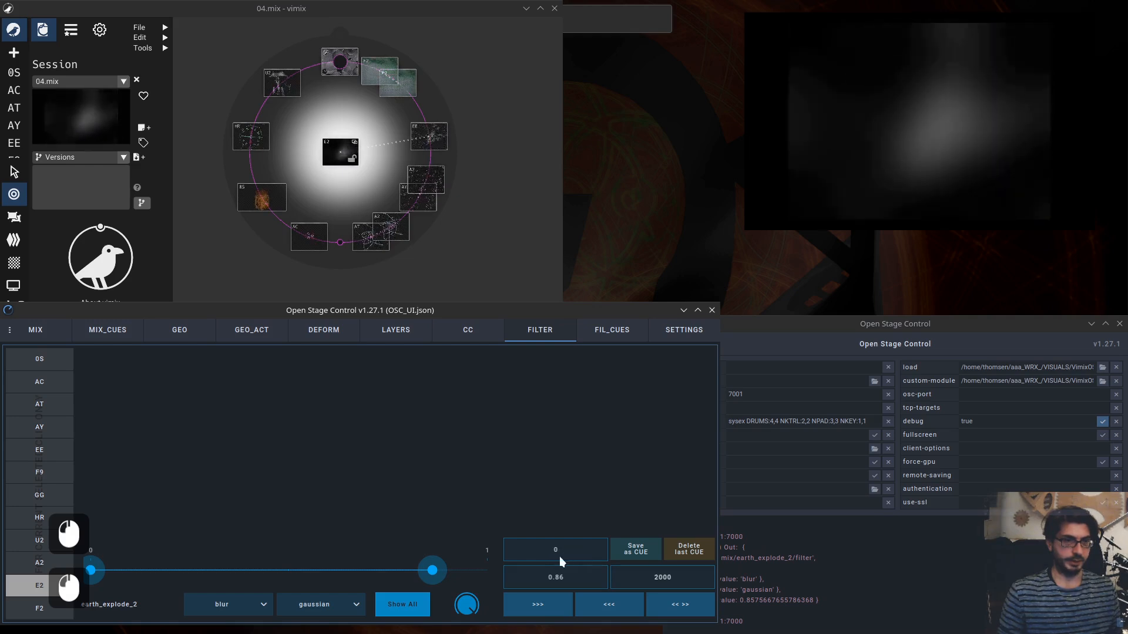
# Trigger the forward, backward and ping-pong blur transitions.
pyautogui.click(536, 609)
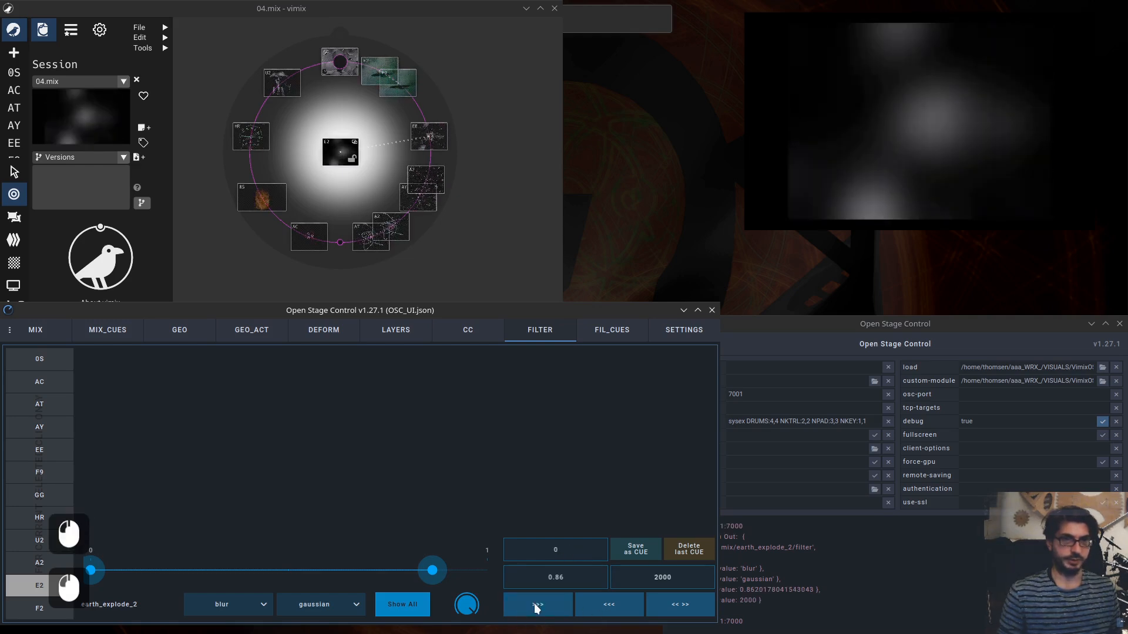
pyautogui.click(608, 606)
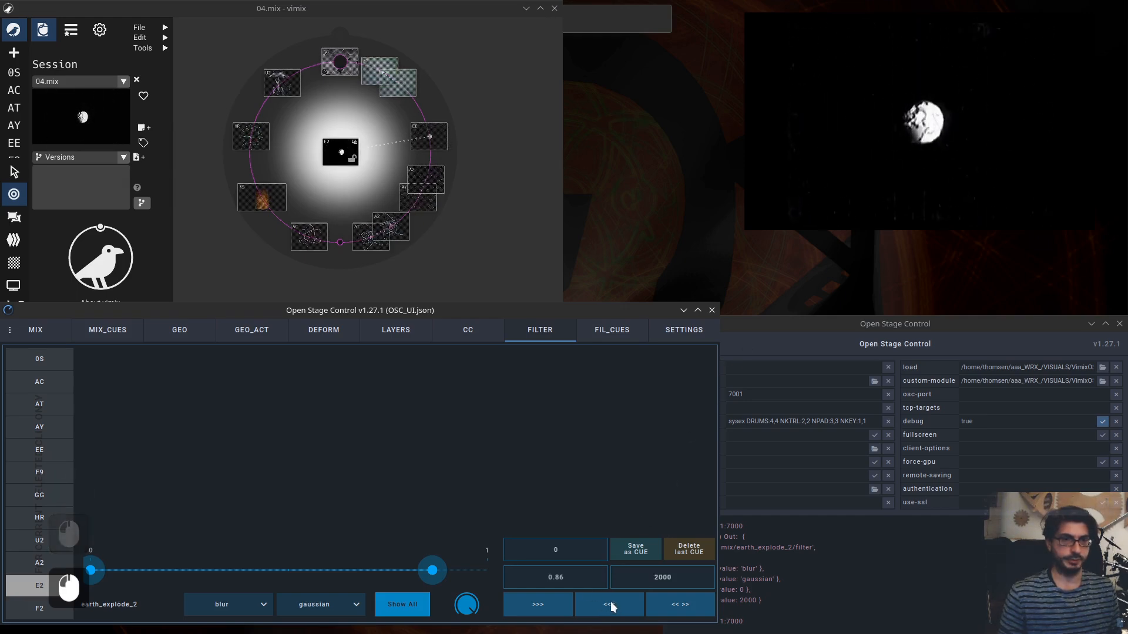
pyautogui.click(537, 610)
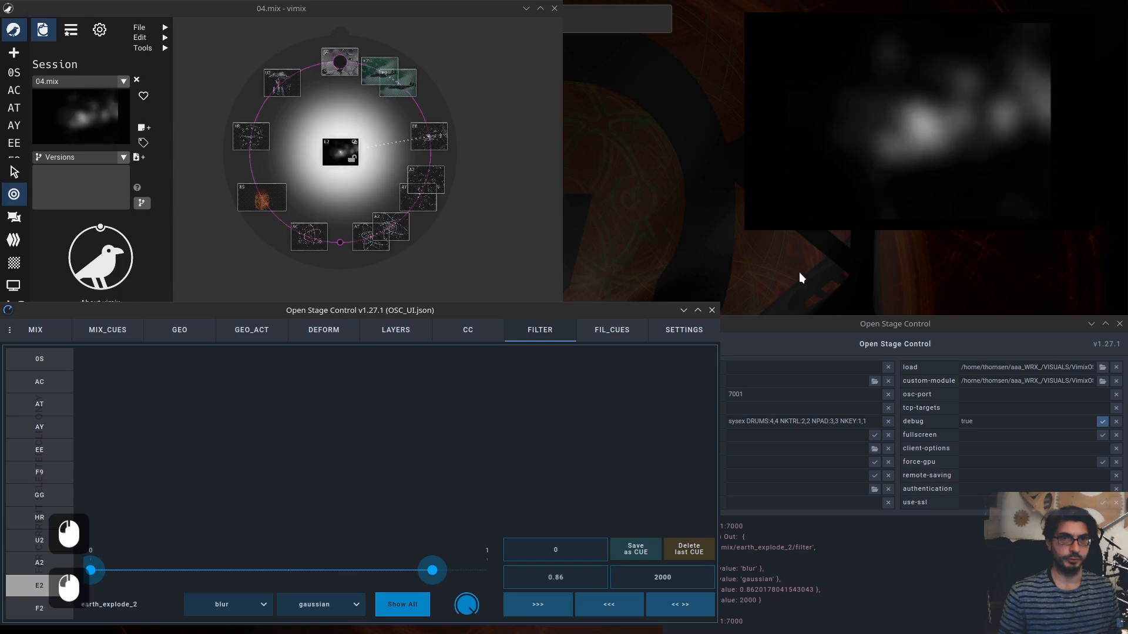
pyautogui.click(687, 610)
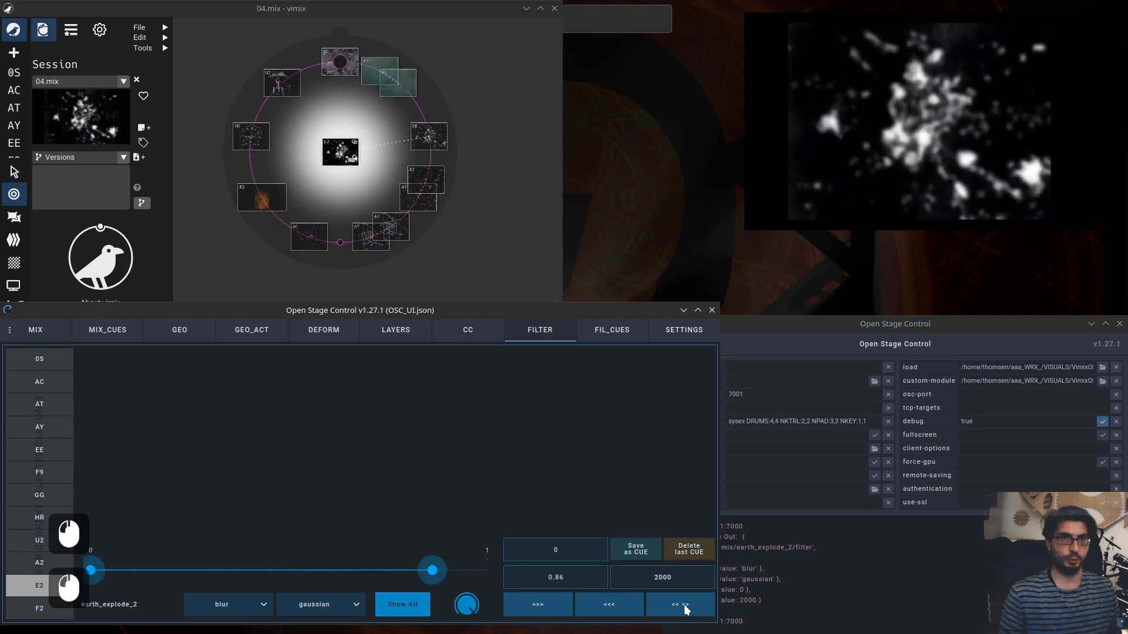
# Trigger the ping-pong blur transition, set the transition duration to 500 and trigger the ping-pong transition again.
pyautogui.click(686, 609)
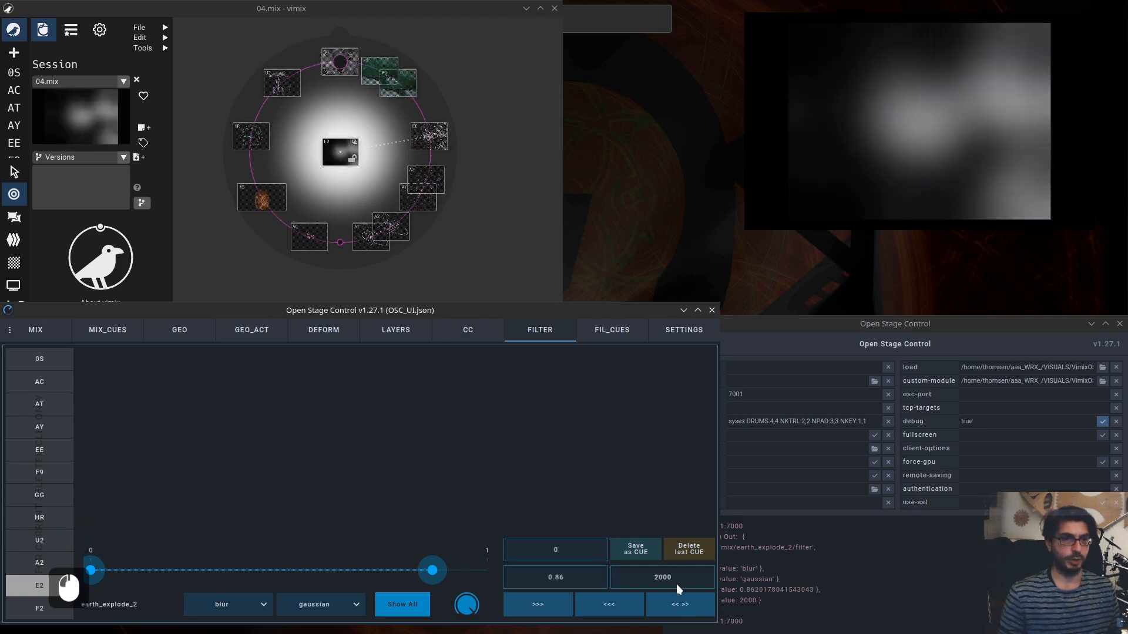
pyautogui.click(682, 576)
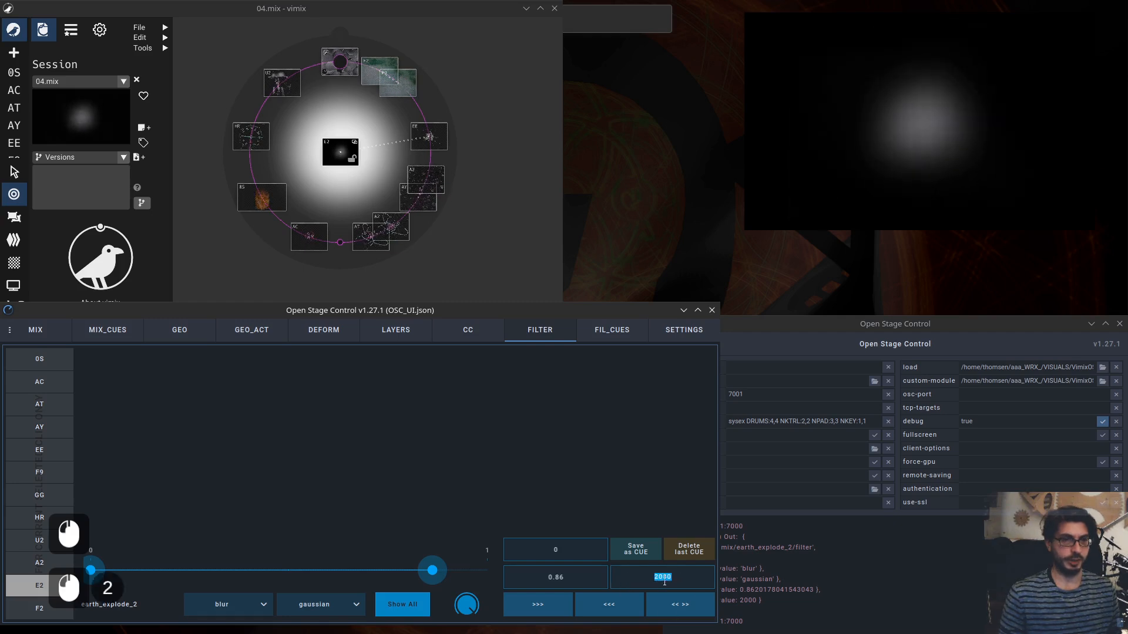
pyautogui.doubleClick(658, 579)
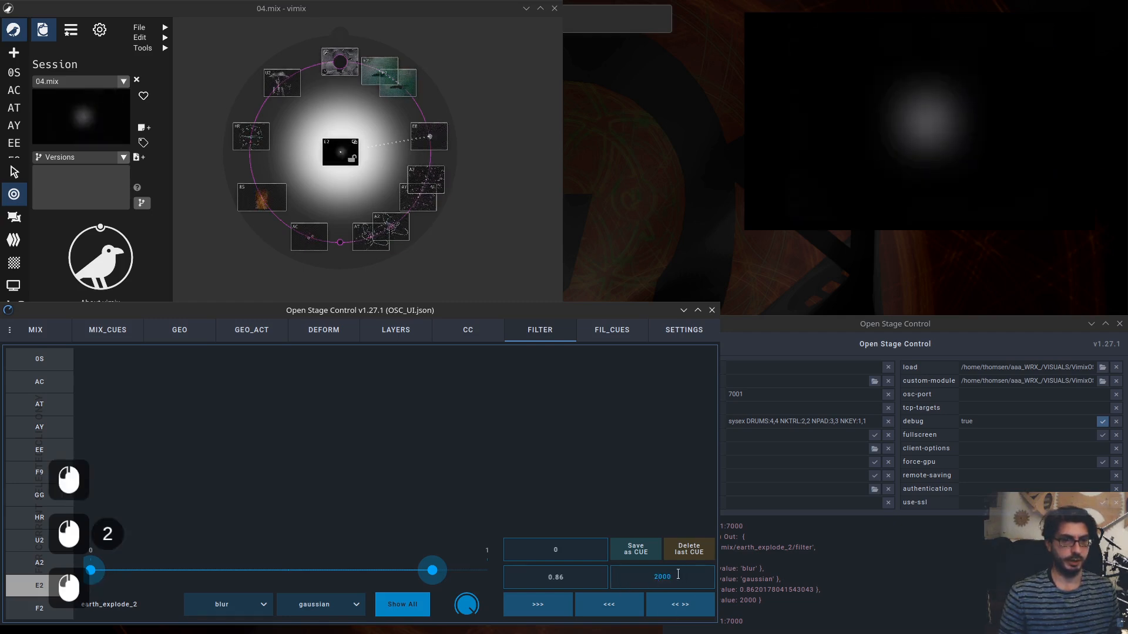
pyautogui.write('500')
pyautogui.press('KP_Enter')
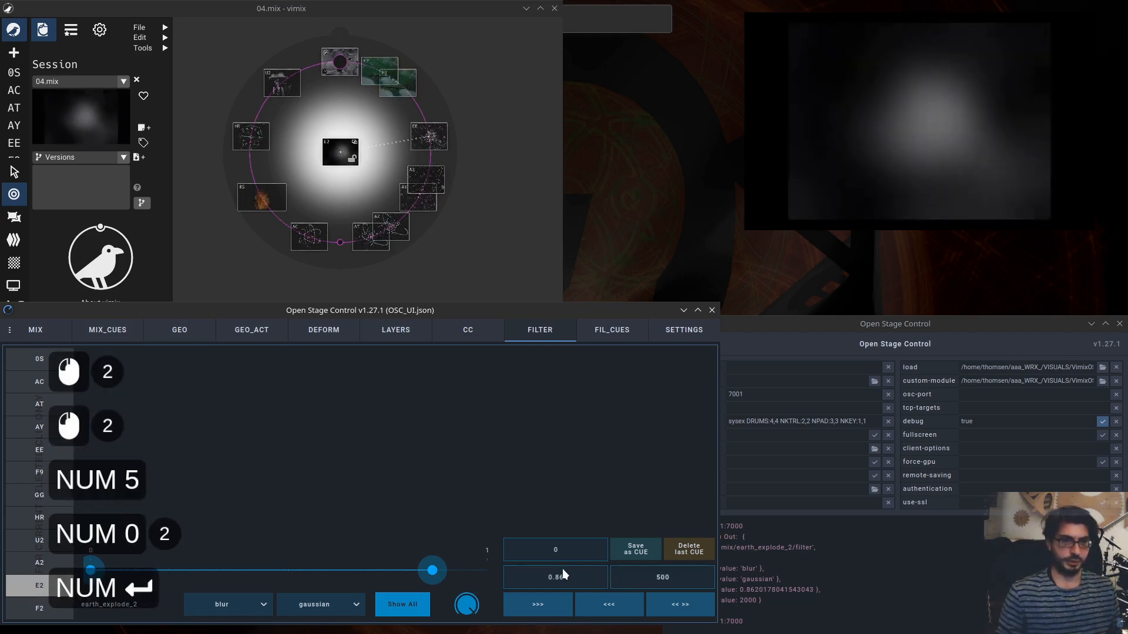
pyautogui.click(679, 605)
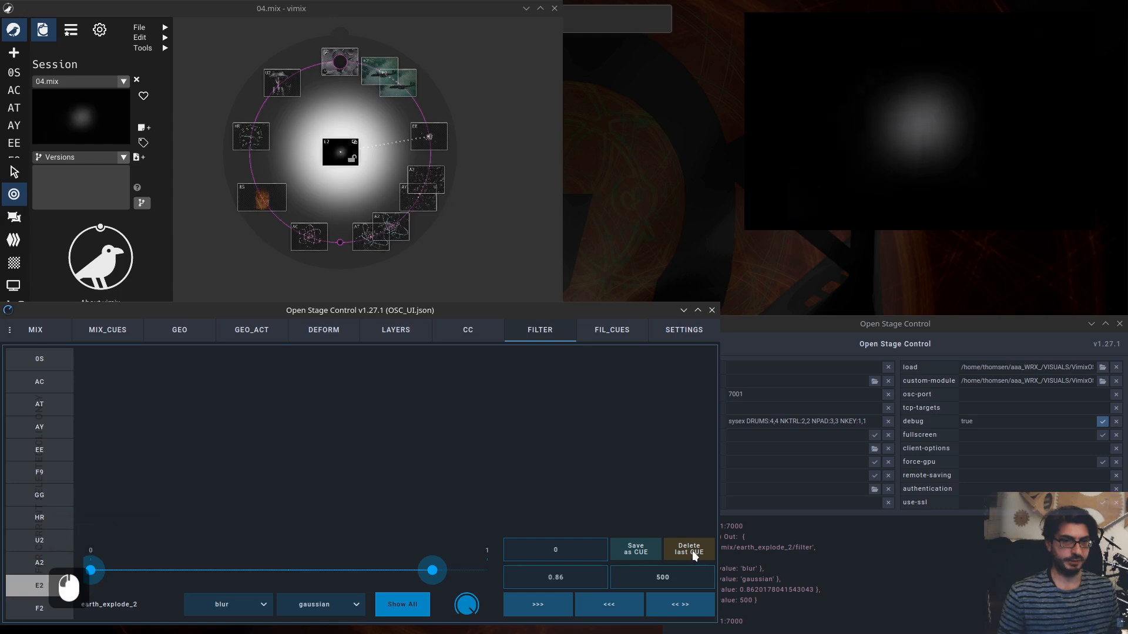
# Visit the MIX page, return to FILTER, and open the SETTINGS page of the layout.
pyautogui.click(36, 330)
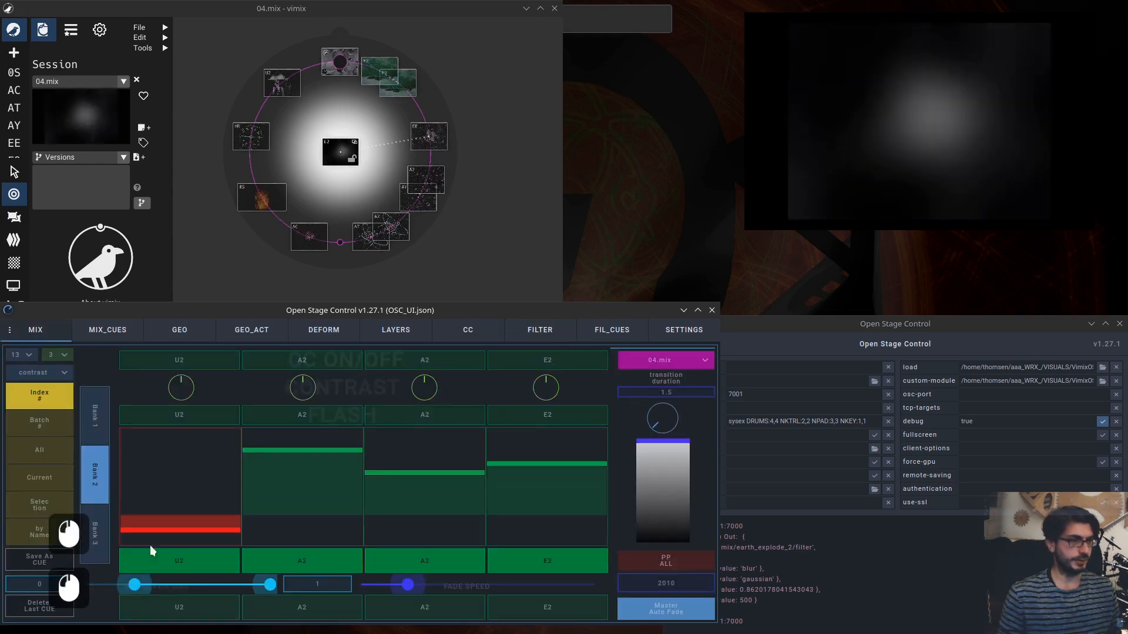
pyautogui.click(540, 334)
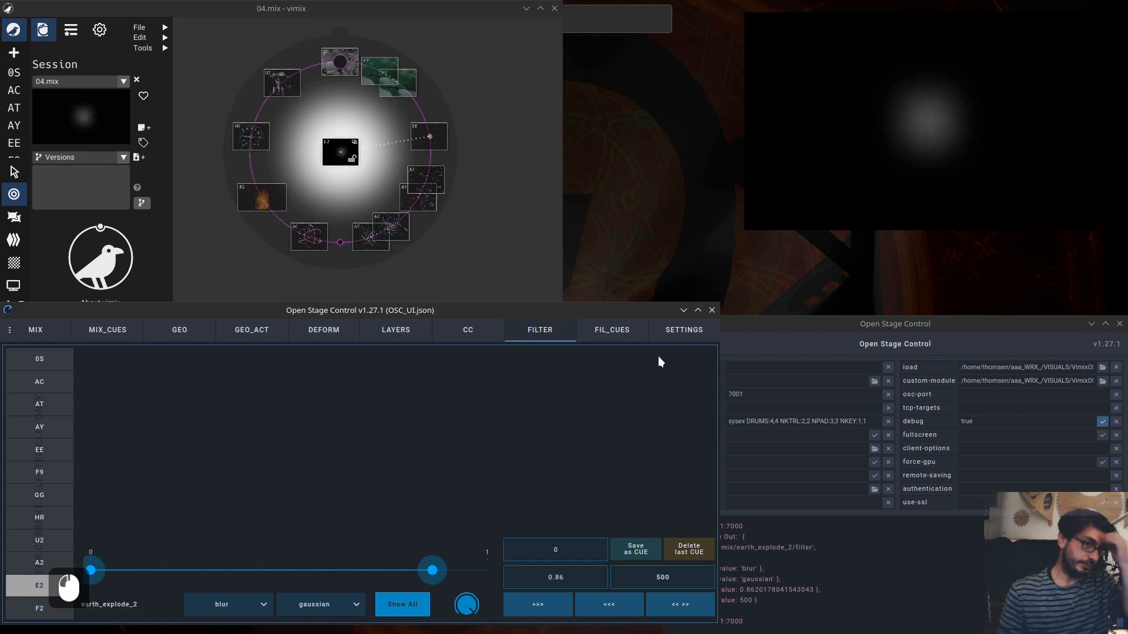
pyautogui.click(681, 334)
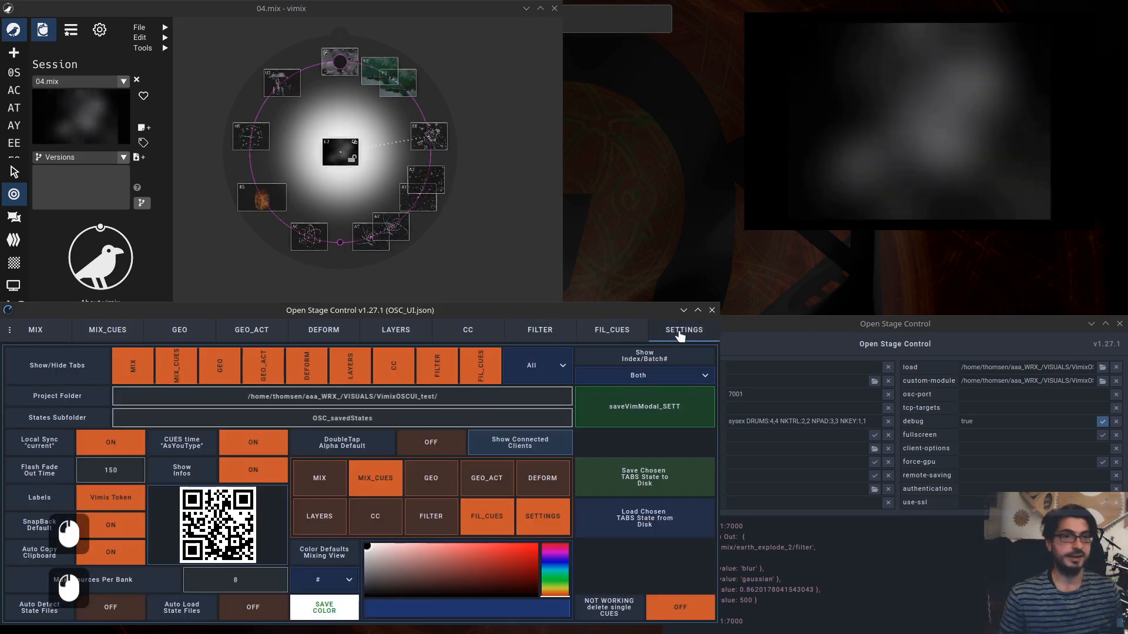